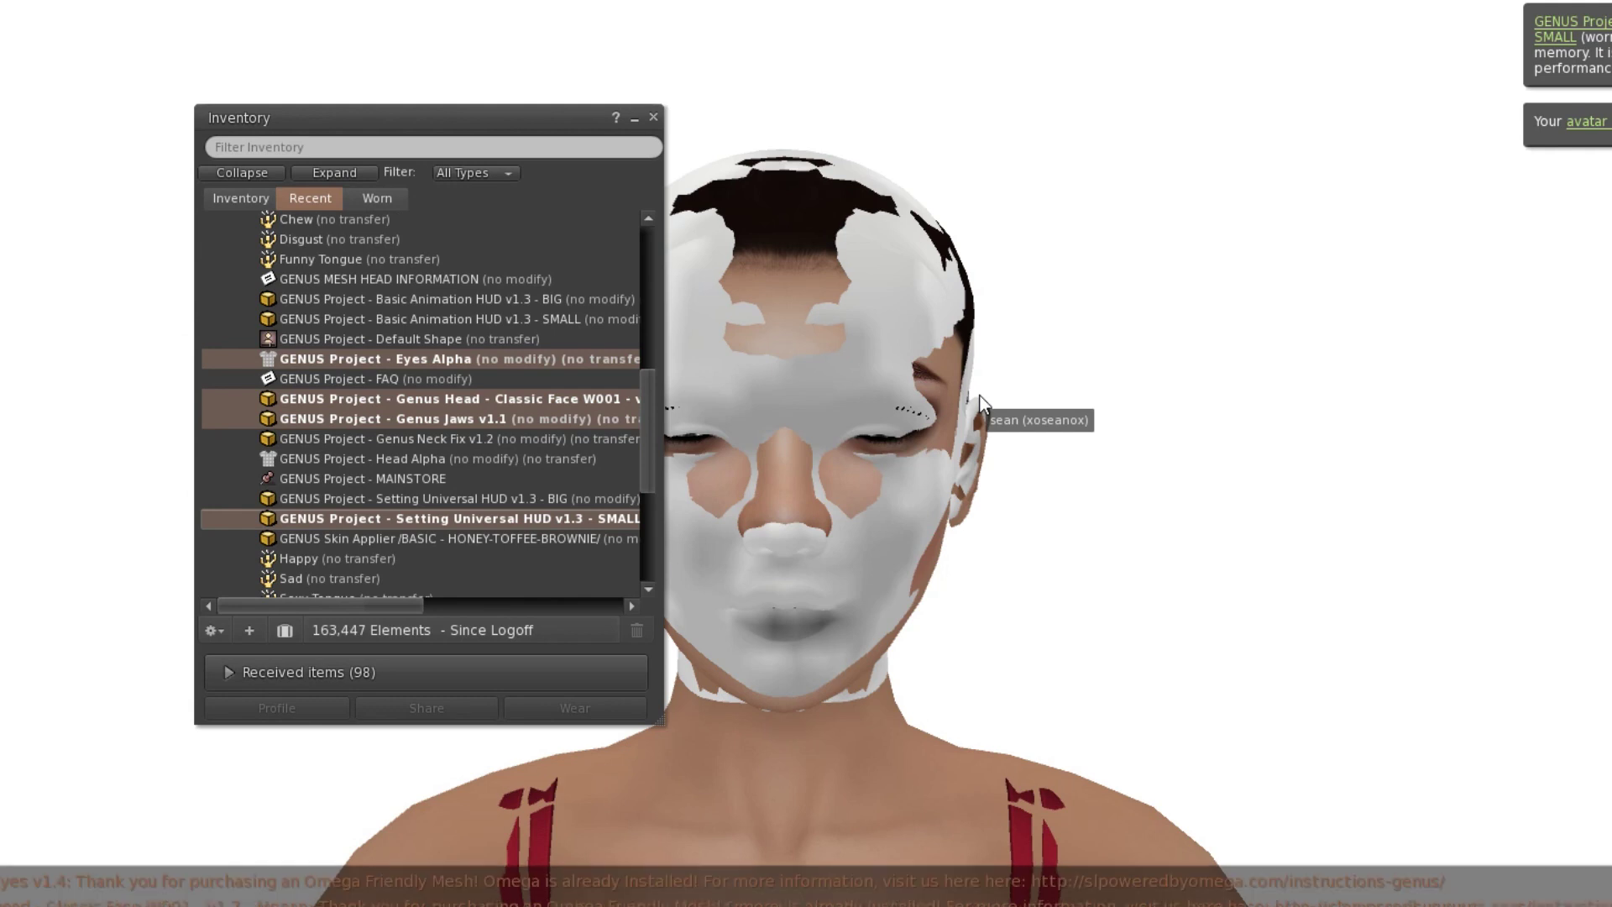
Step: Put the inventory away and position the Genus Setting Universal HUD along the left edge of the view
scroll(301, 284, "up", 5)
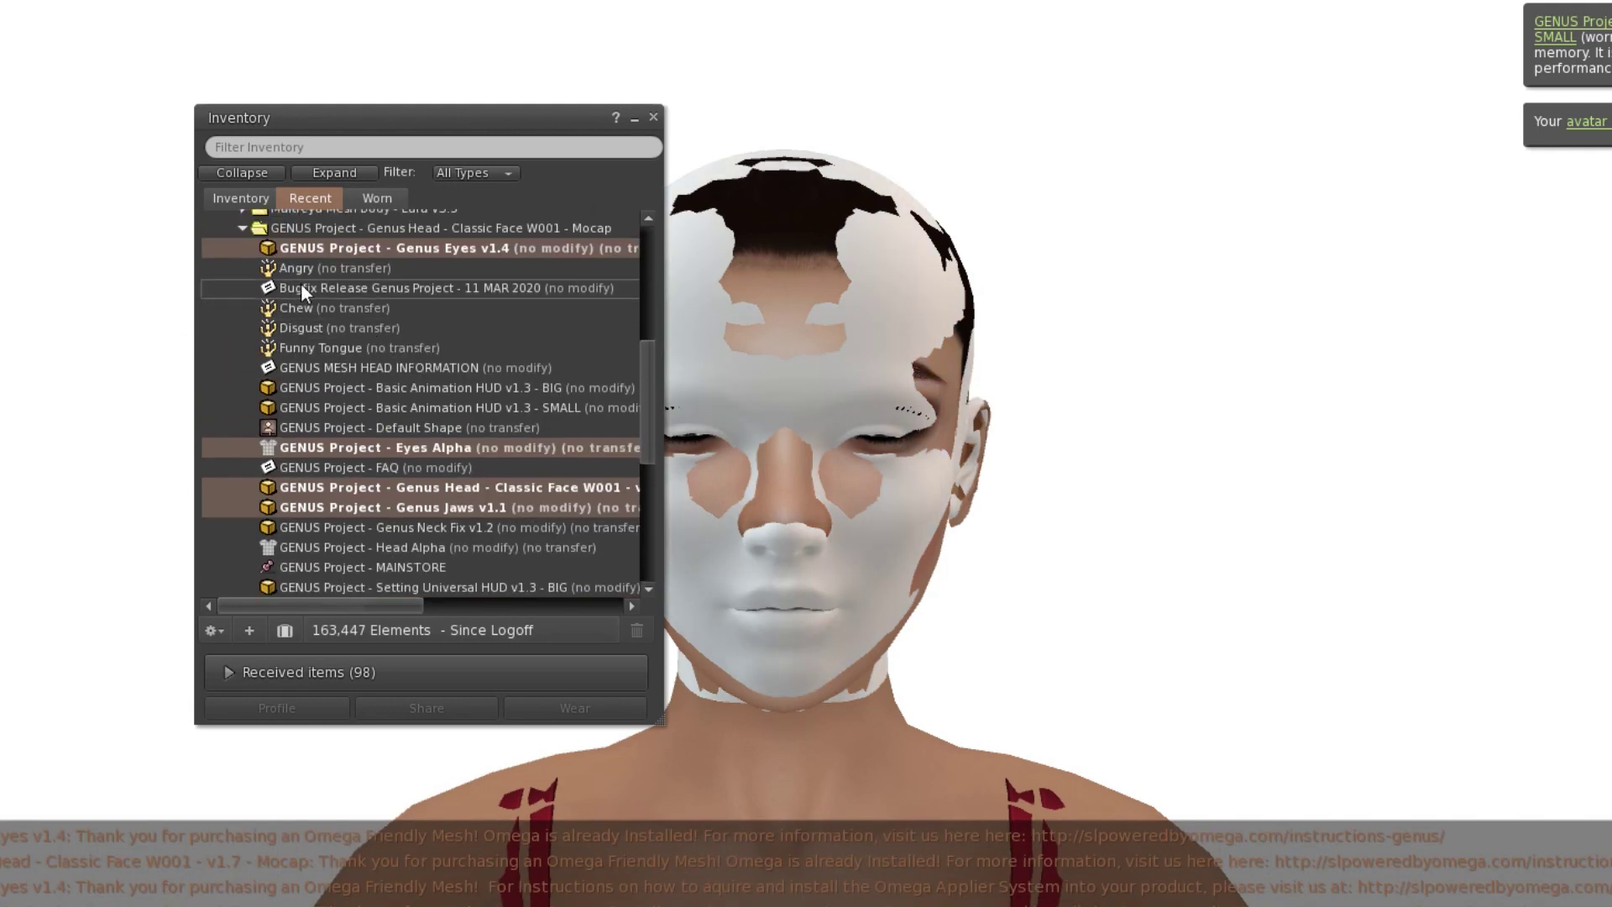
left_click(244, 267)
left_click(633, 118)
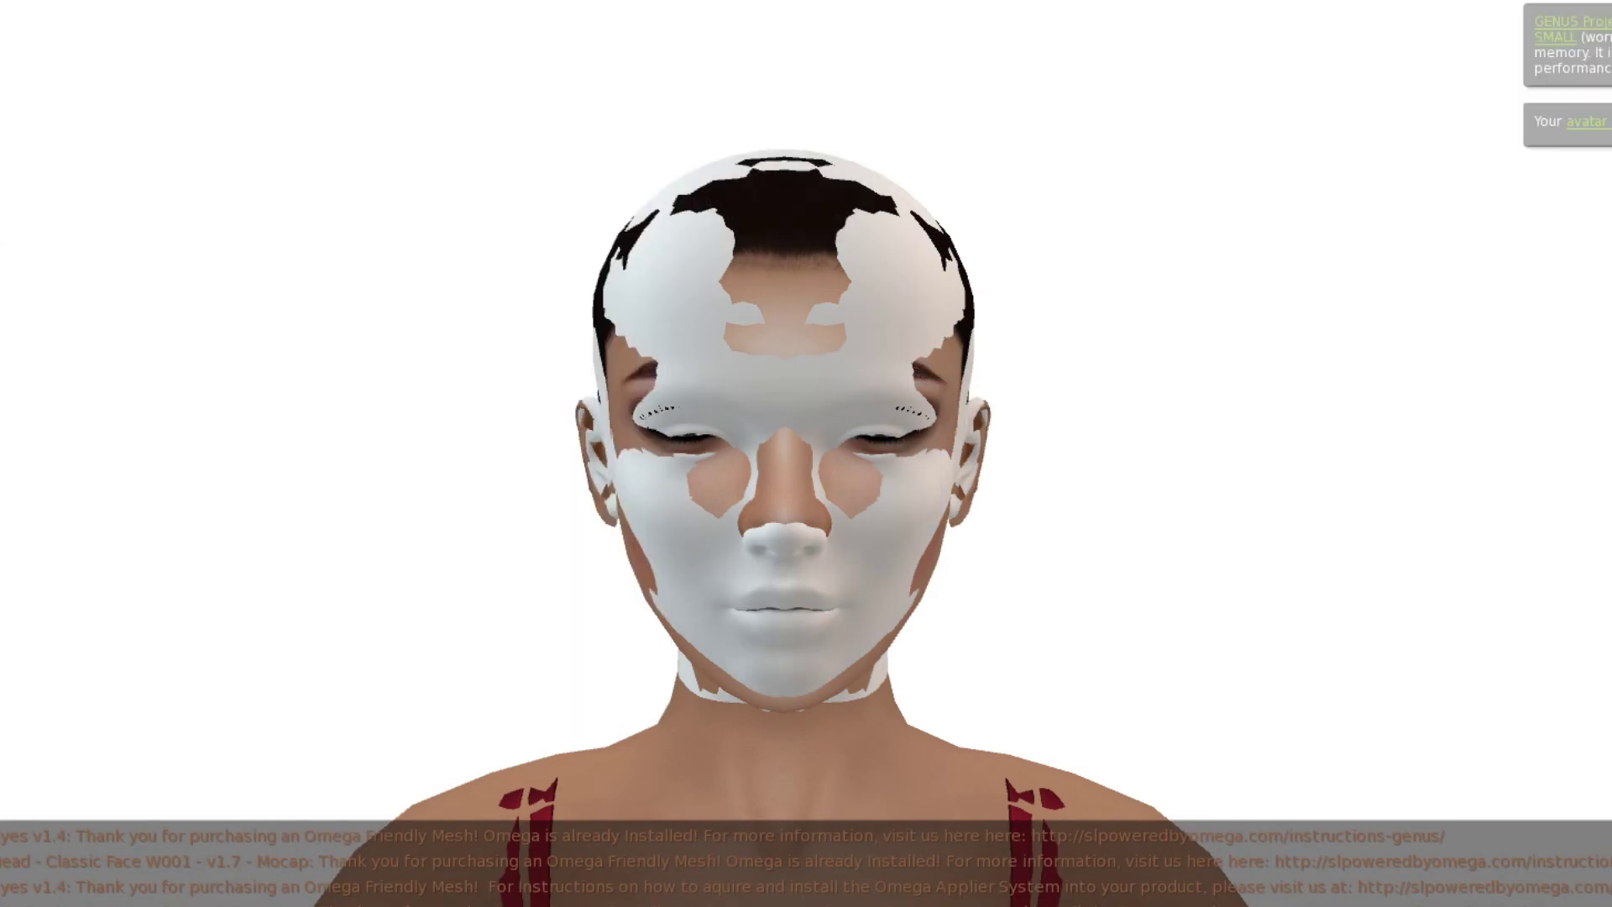
key("ctrl+3")
left_click(48, 405)
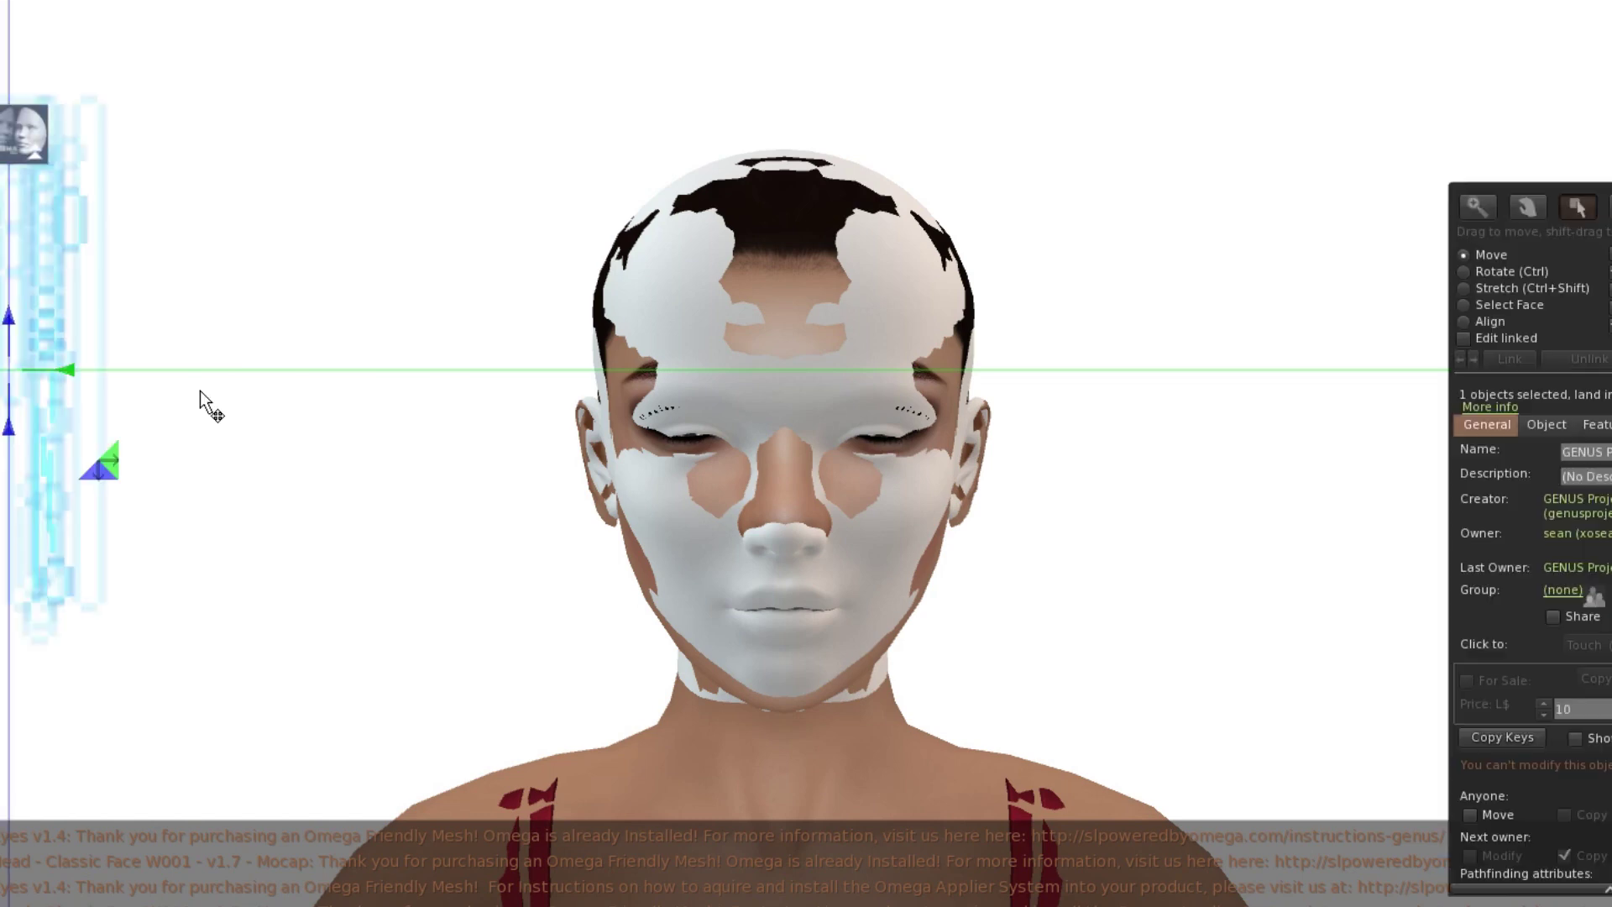
key("ctrl+w")
Step: Turn on Bakes on Mesh for the Genus head in its settings HUD, and collapse the HUD
left_click(38, 151)
scroll(783, 574, "up", 3)
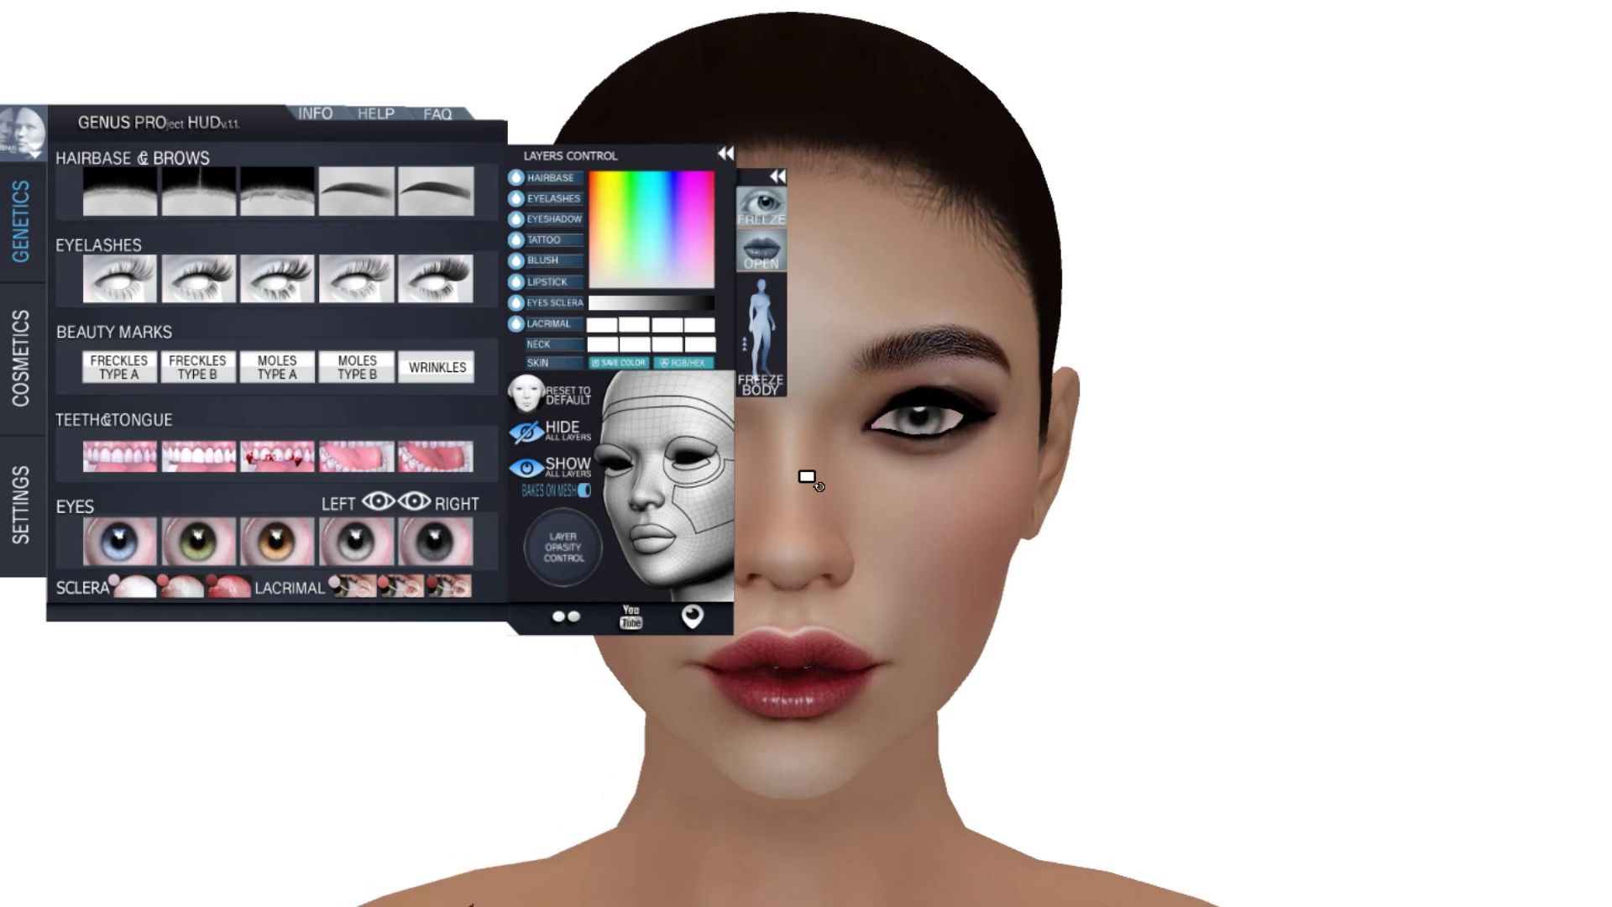
left_click(40, 160)
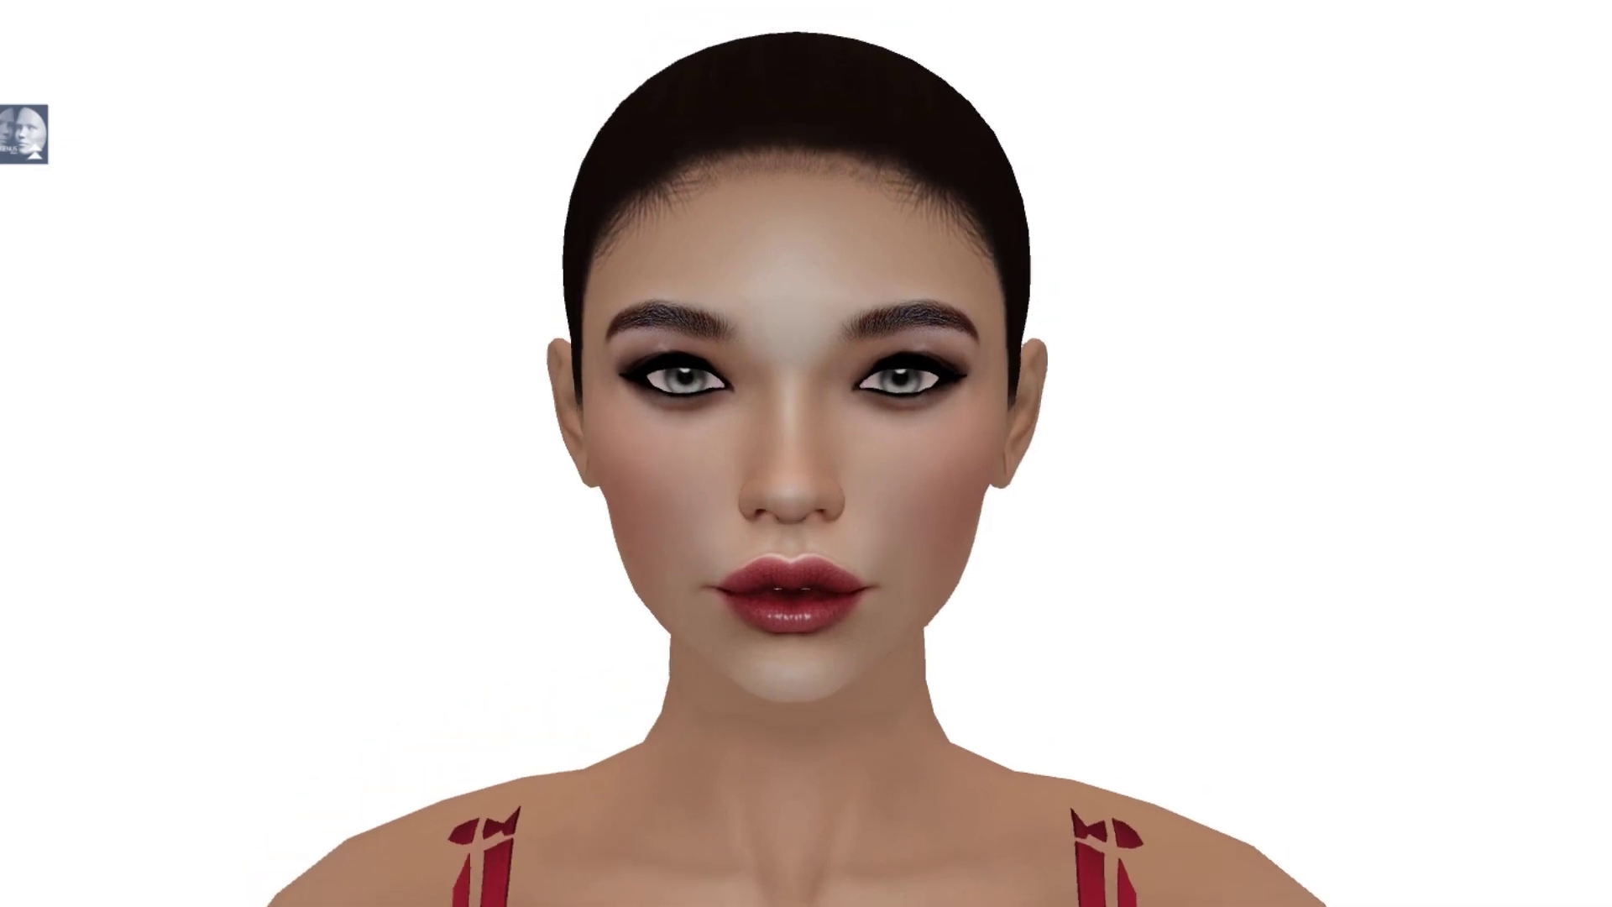
Step: Add the Maitreya Mesh Body - Lara V5.3 and its Lara HUD V5.3 to the avatar, and put the inventory away
key("ctrl+i")
scroll(237, 522, "down", 5)
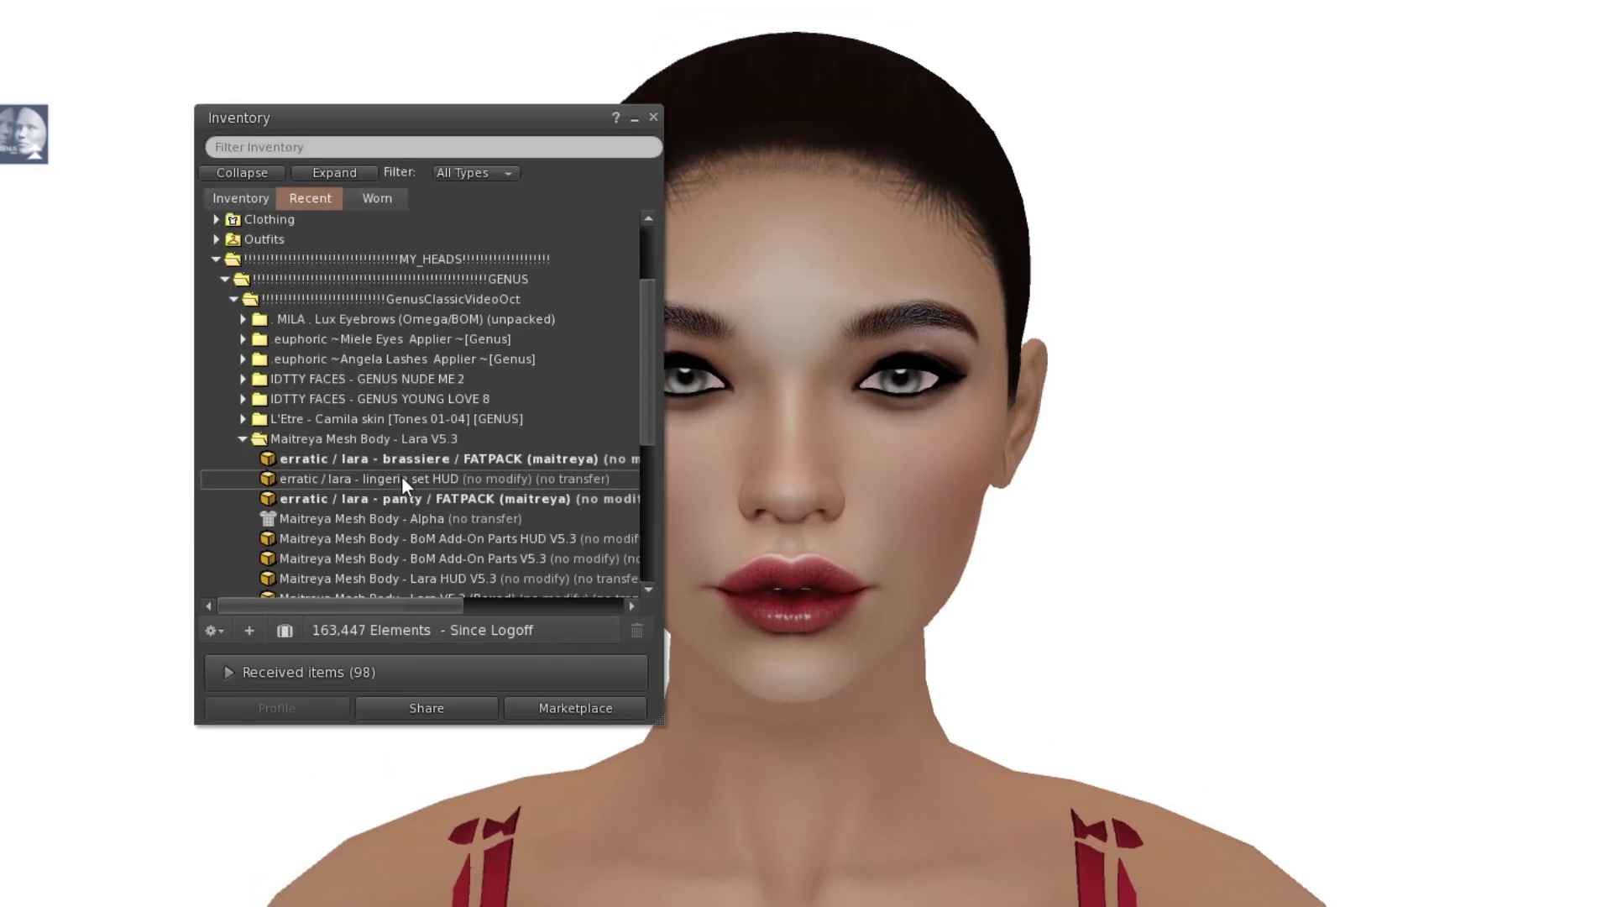
left_click(488, 509)
scroll(532, 508, "down", 3)
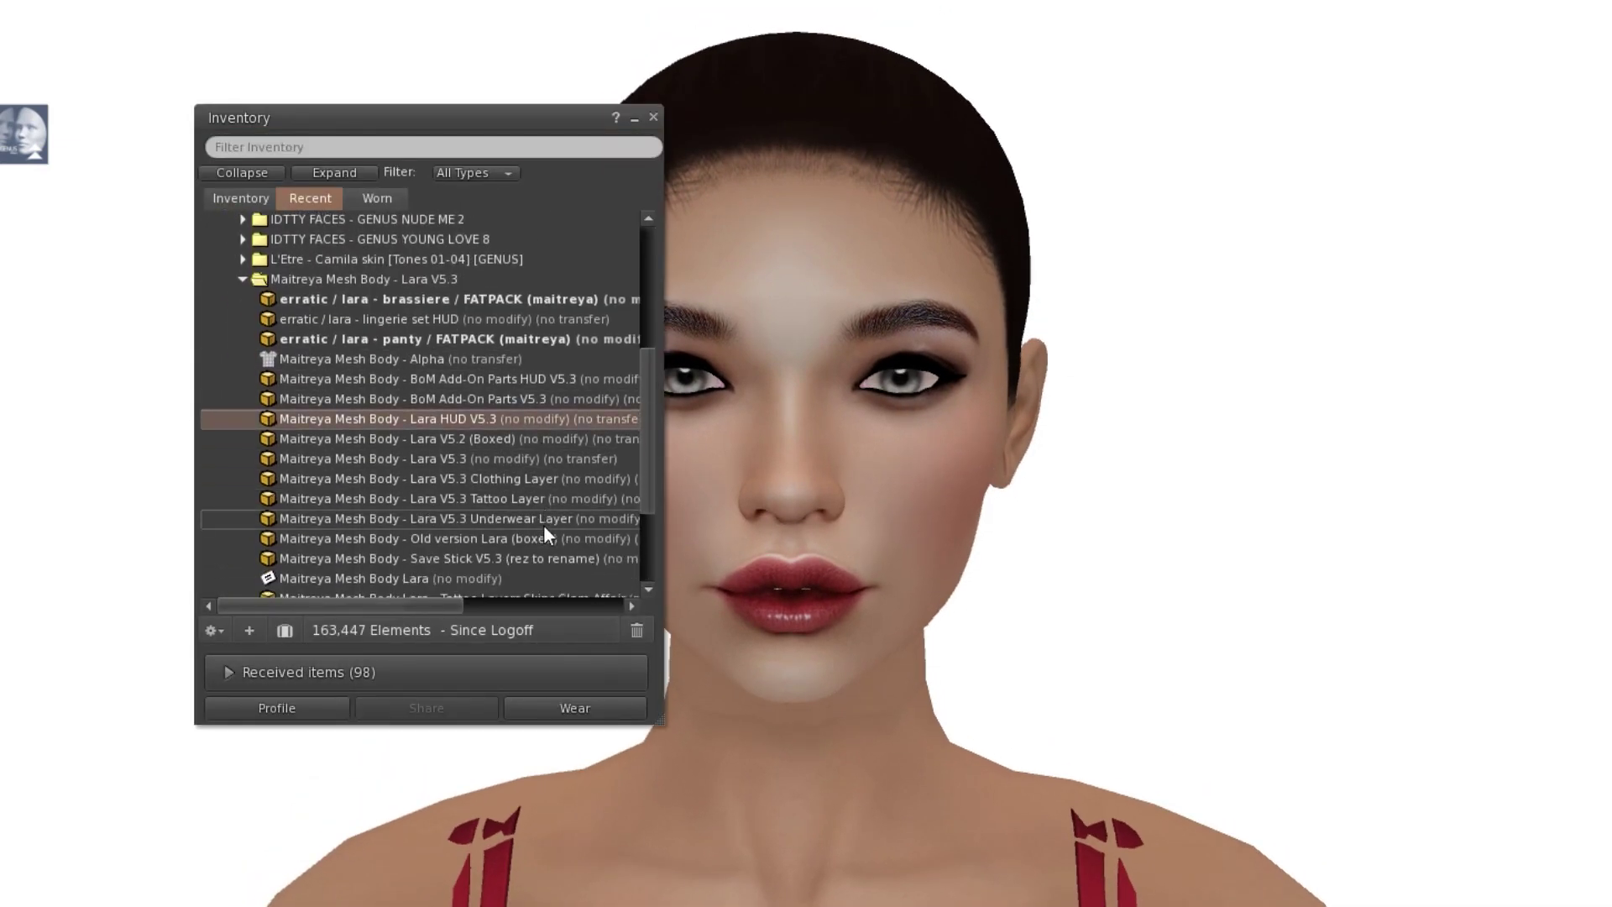
left_click(487, 458, "ctrl")
right_click(489, 459)
left_click(529, 774)
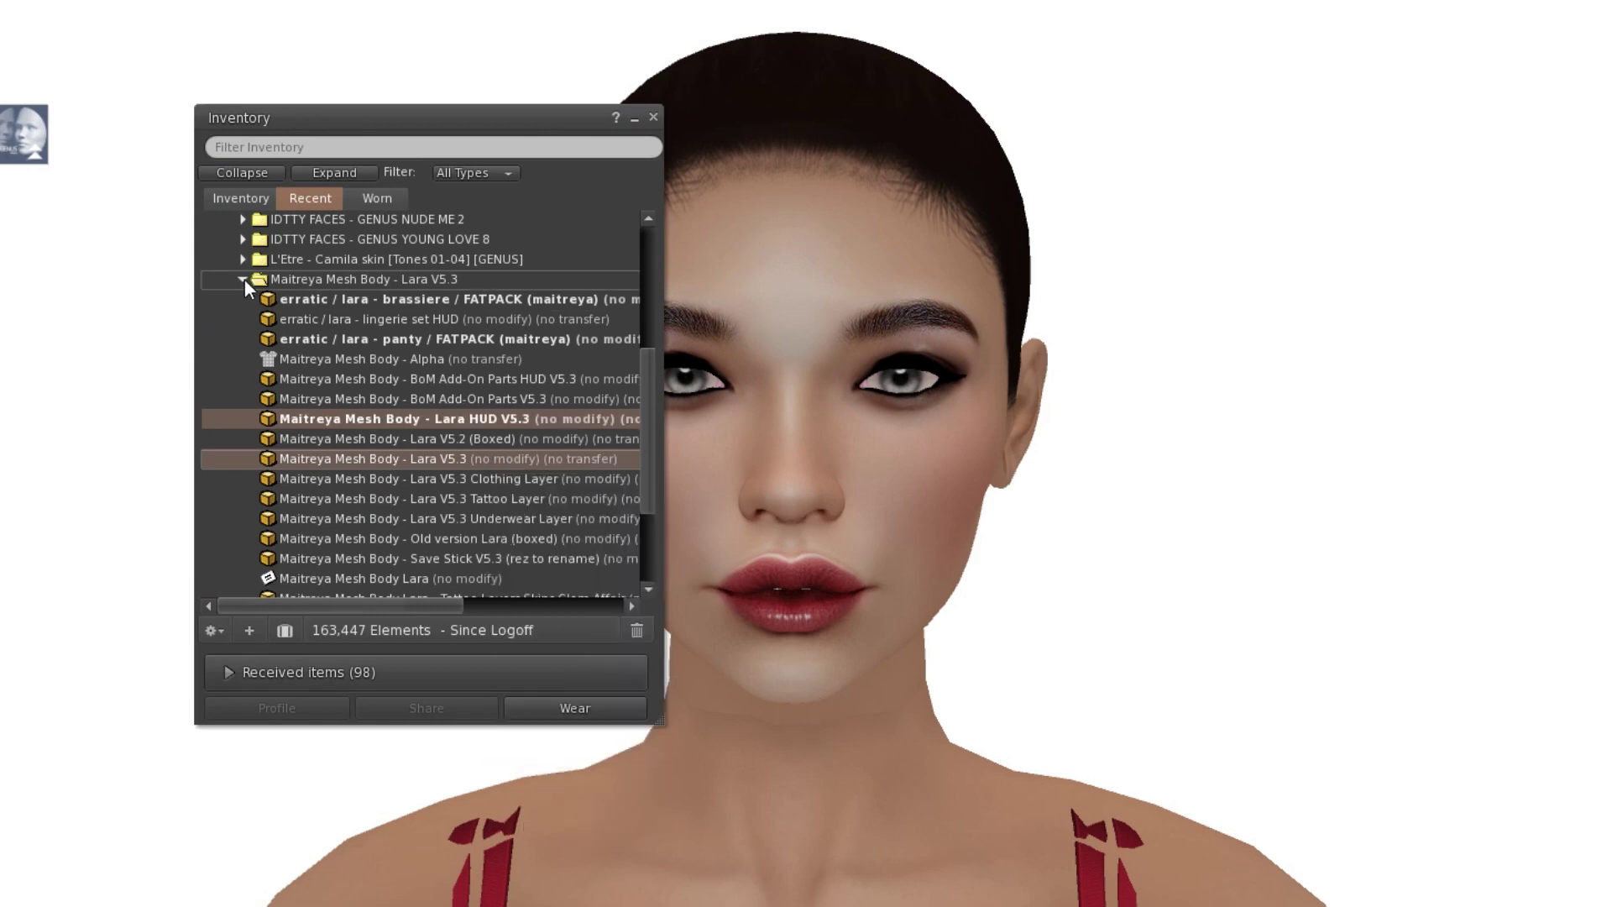
left_click(243, 279)
left_click(634, 119)
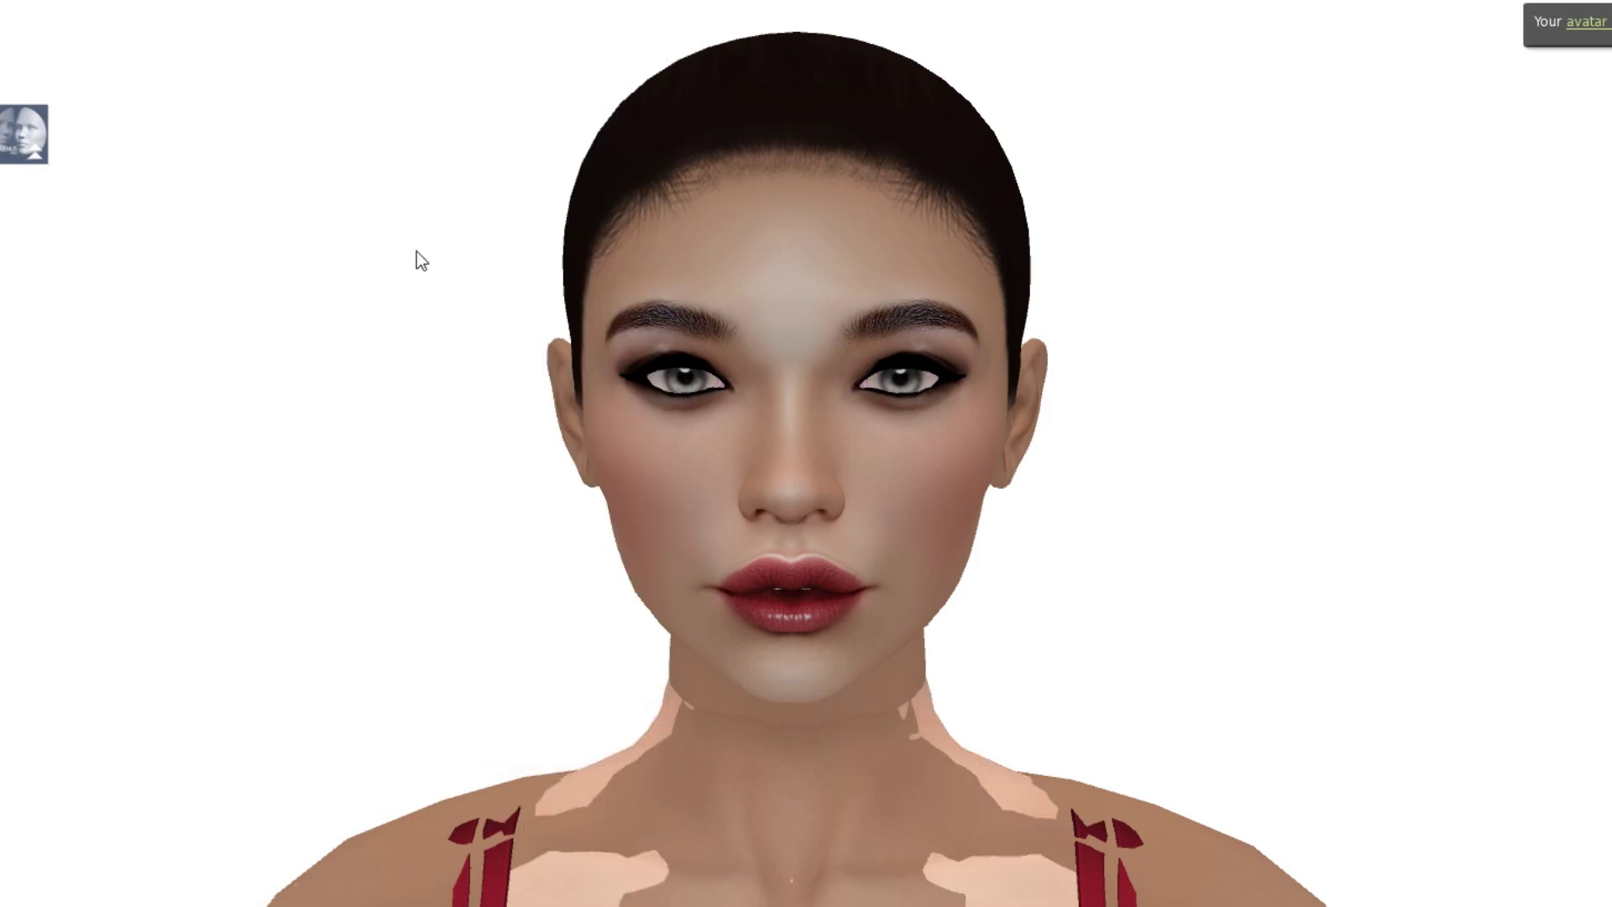
Step: Move the Maitreya body HUD fully into view, directly beneath the collapsed Genus HUD
right_click(4, 17)
left_click(16, 59)
scroll(324, 231, "down", 7)
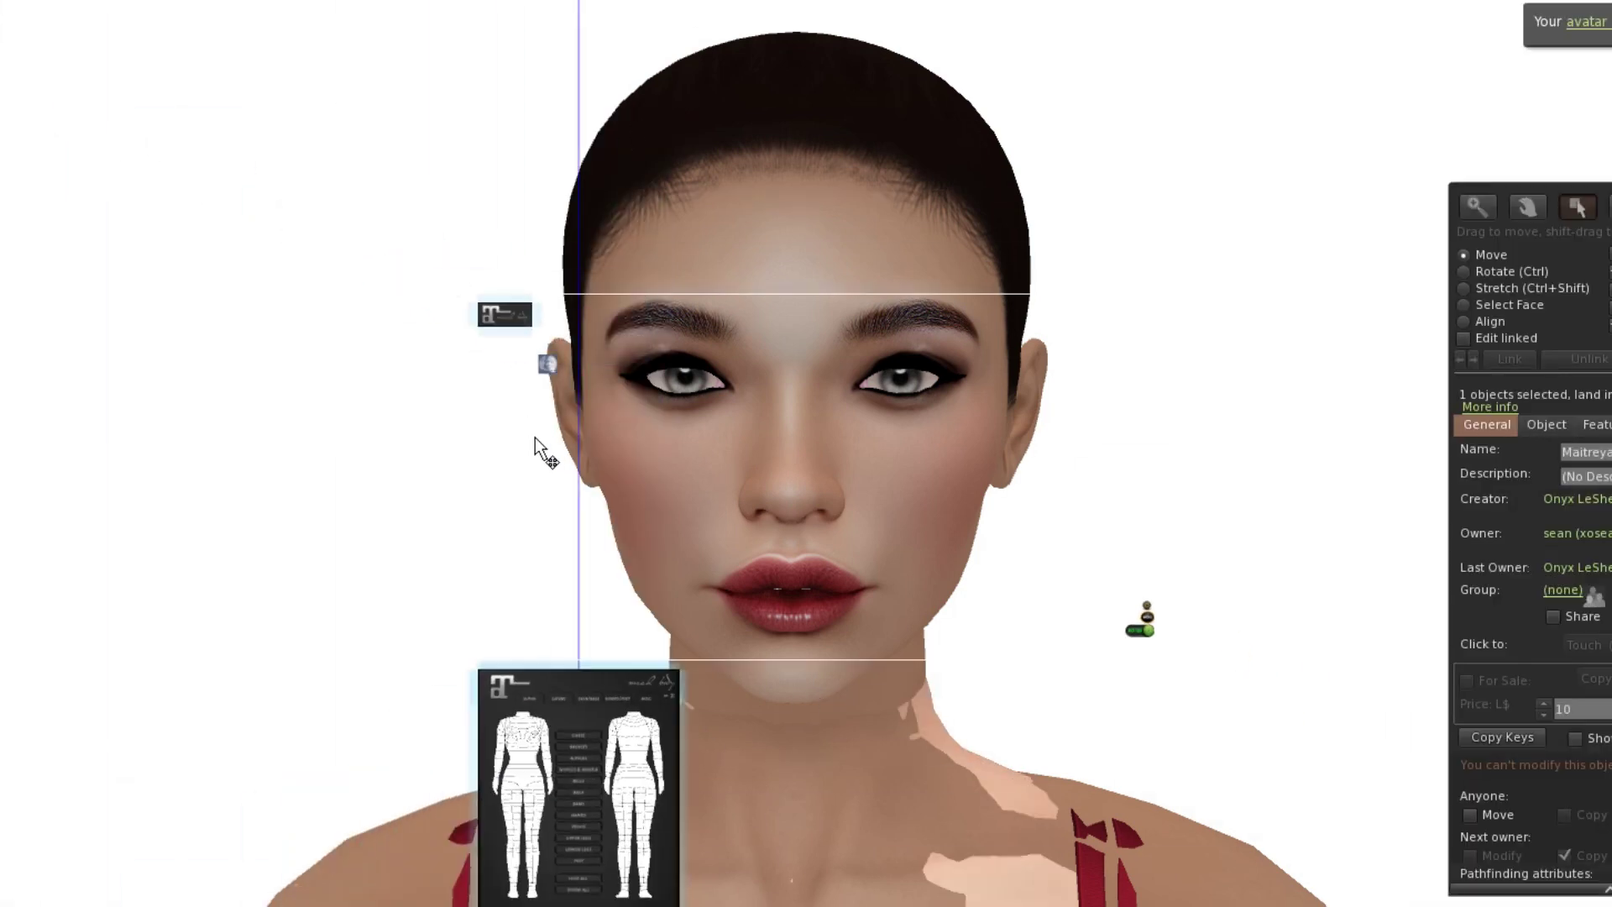
left_click_drag(674, 839, 674, 884)
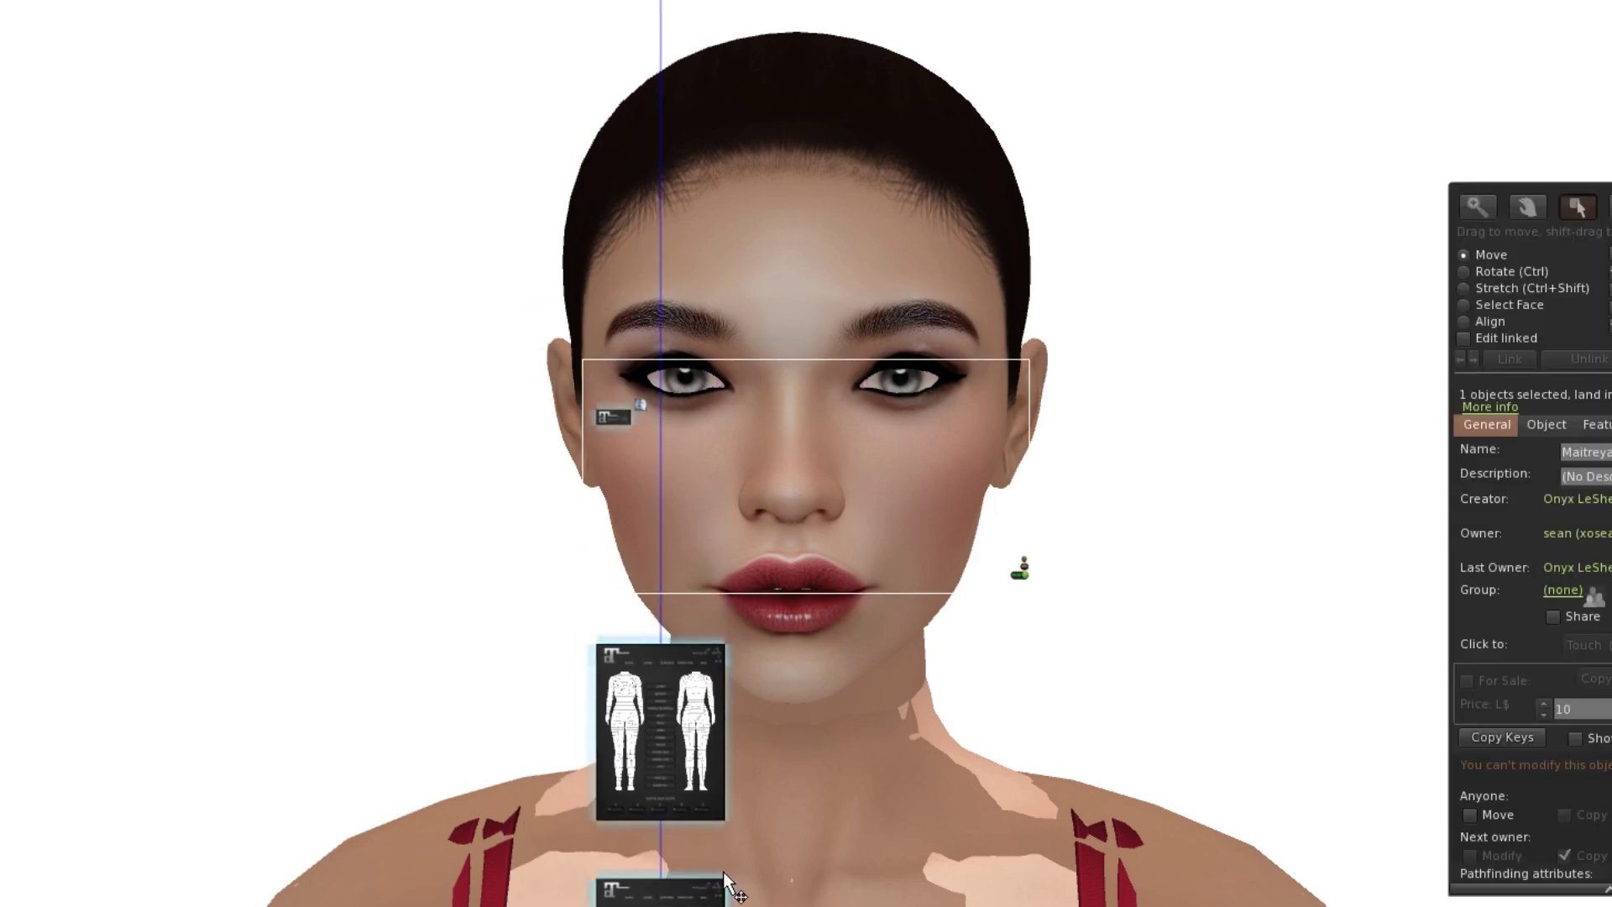
scroll(727, 877, "down", 3)
left_click_drag(760, 828, 759, 828)
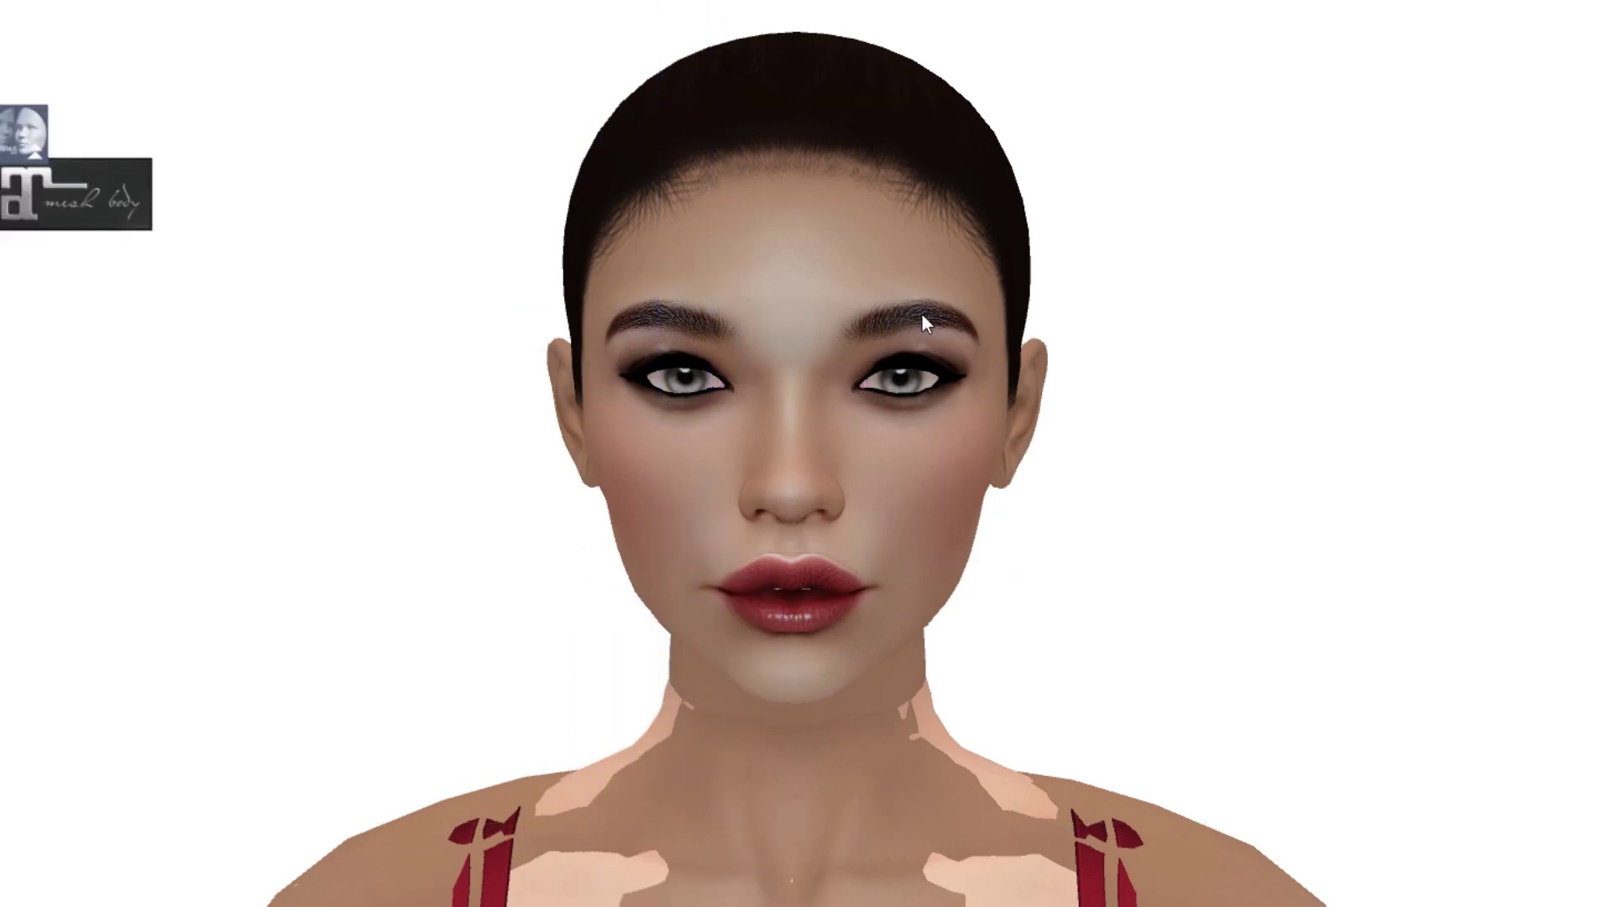
Step: Apply Bakes on Mesh to the Maitreya body from its HUD's skin options, and minimize the HUD
left_click(124, 214)
left_click(536, 388)
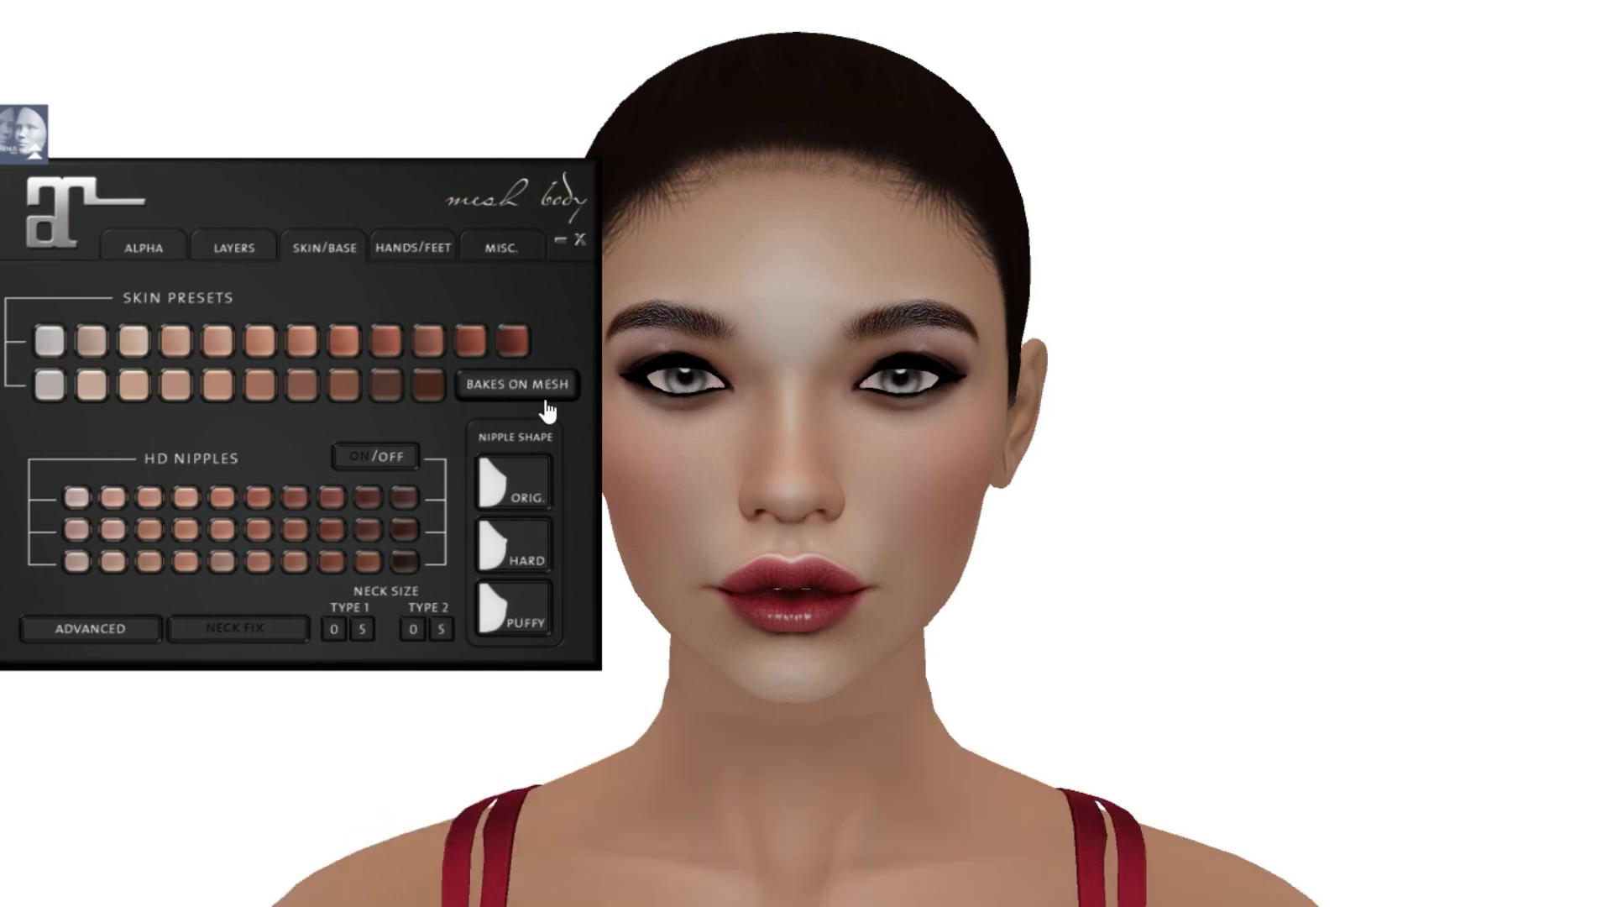
left_click(560, 239)
mouse_move(809, 405)
left_mouse_down()
mouse_move(809, 464)
mouse_move(809, 405)
left_mouse_up()
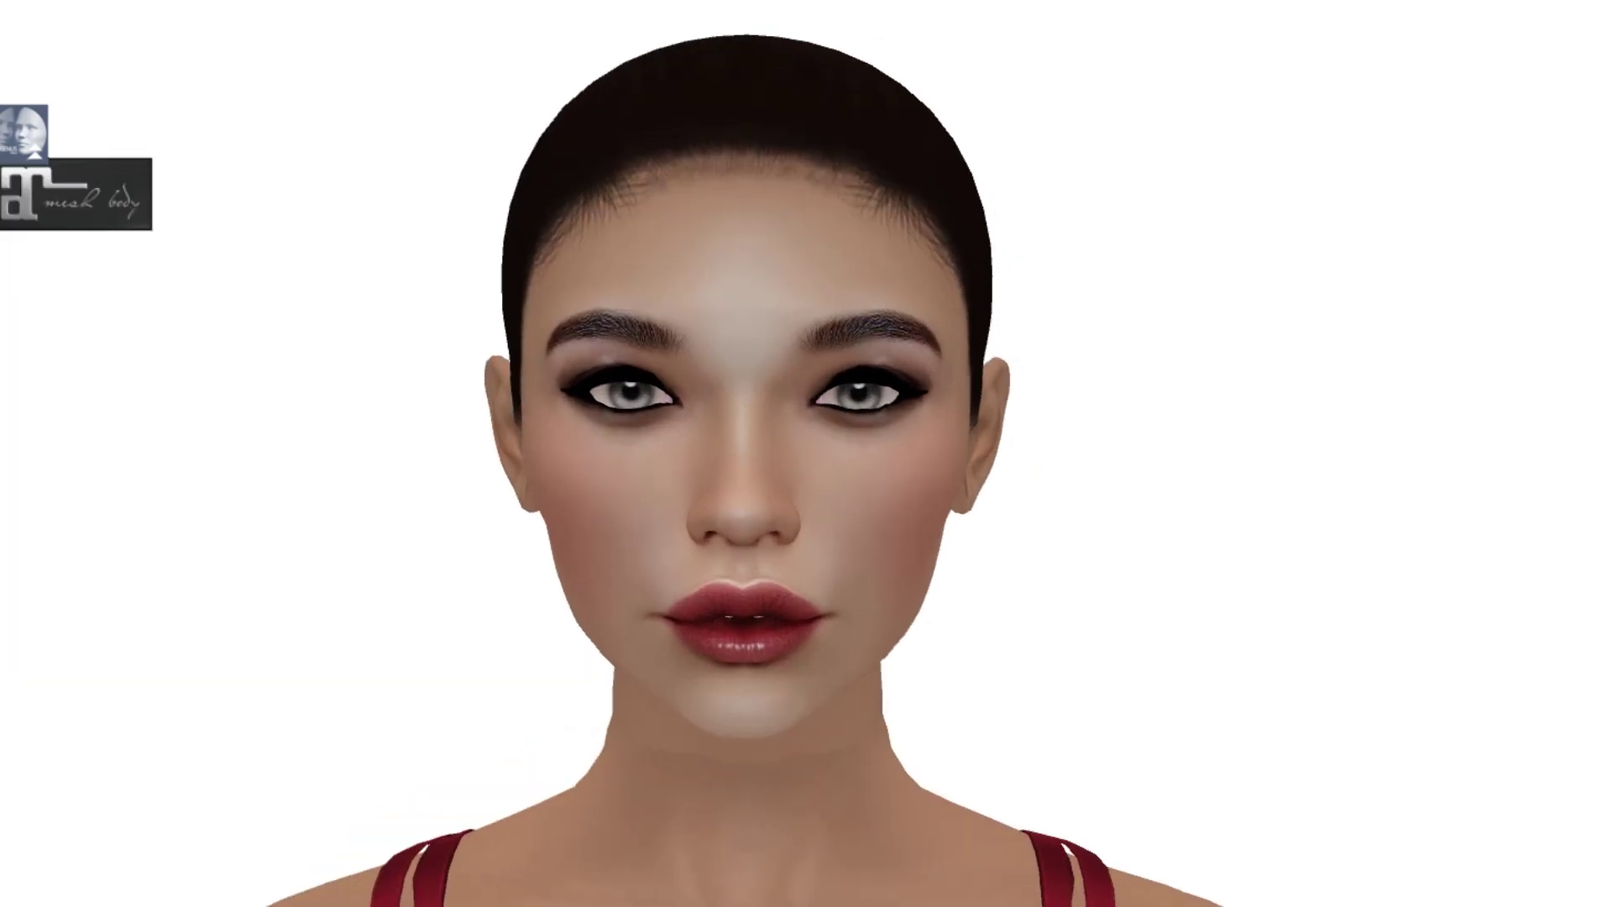
scroll(806, 477, "down", 1)
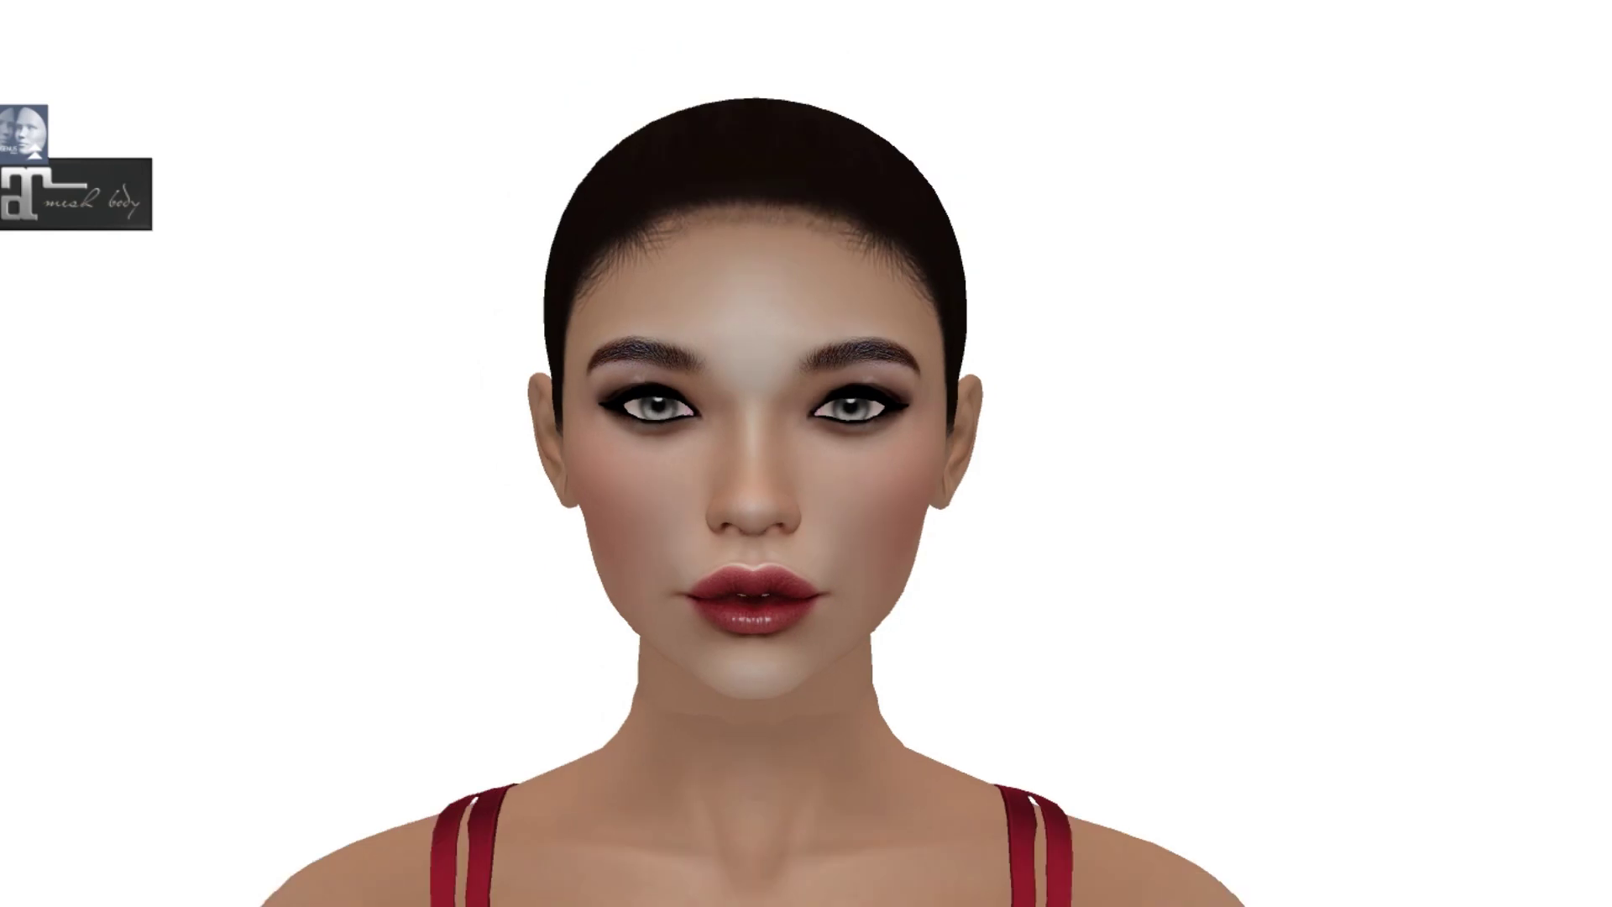
Step: Wear the L'Etre - Camila skin [Tone 01/Browless] from the inventory, and collapse its folder
key("ctrl+i")
scroll(412, 405, "down", 1)
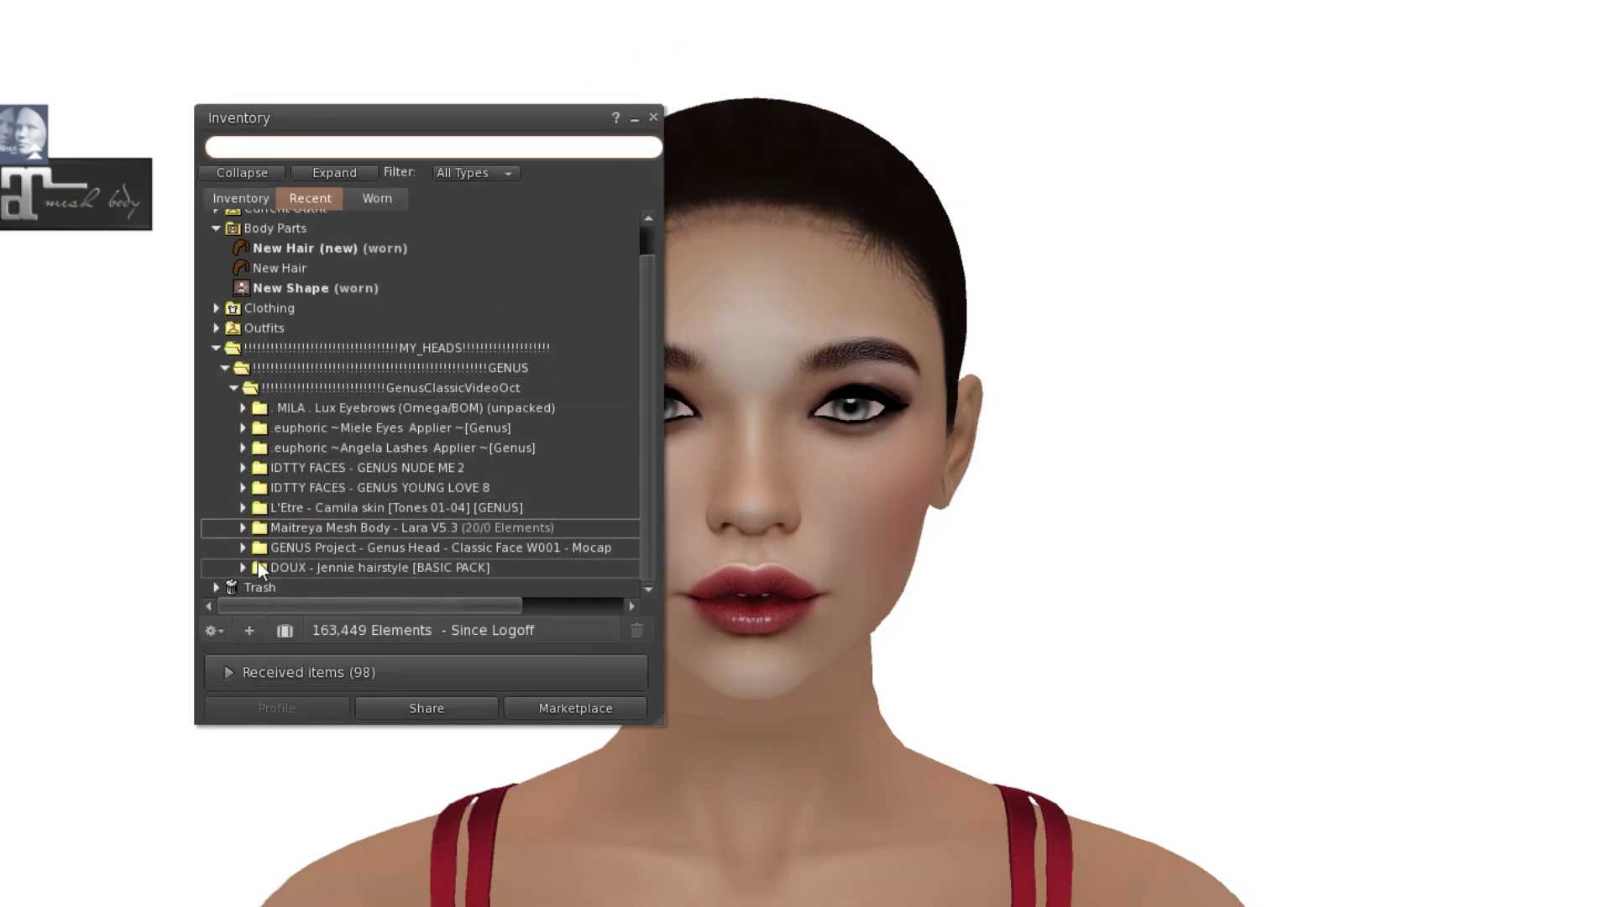
left_click(243, 507)
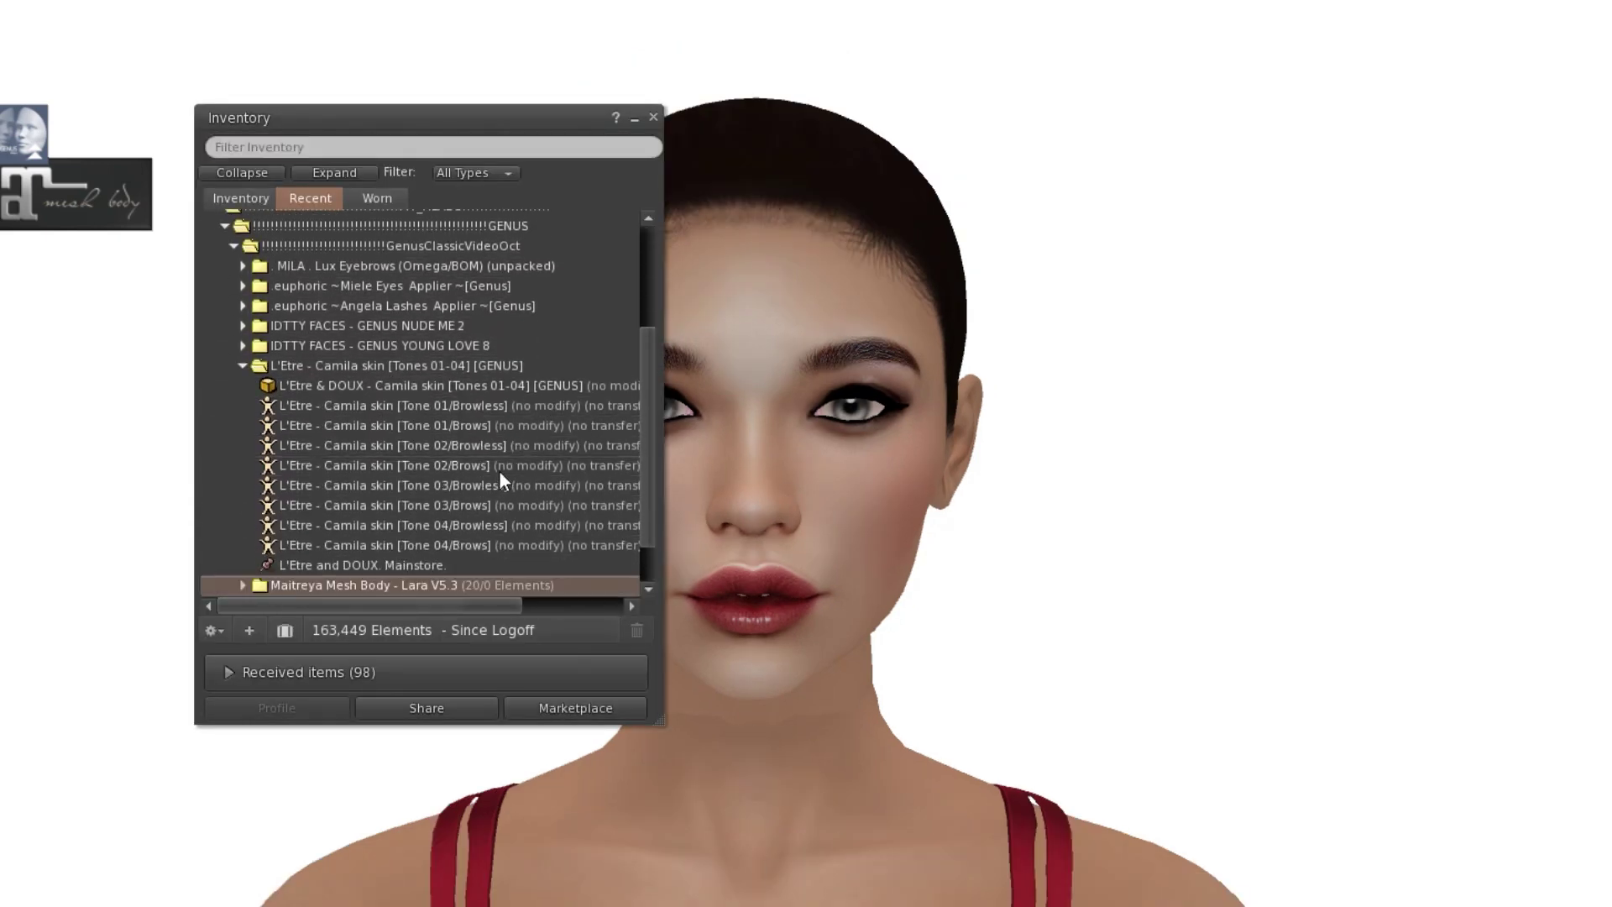
left_click(507, 408)
right_click(507, 408)
left_click(539, 667)
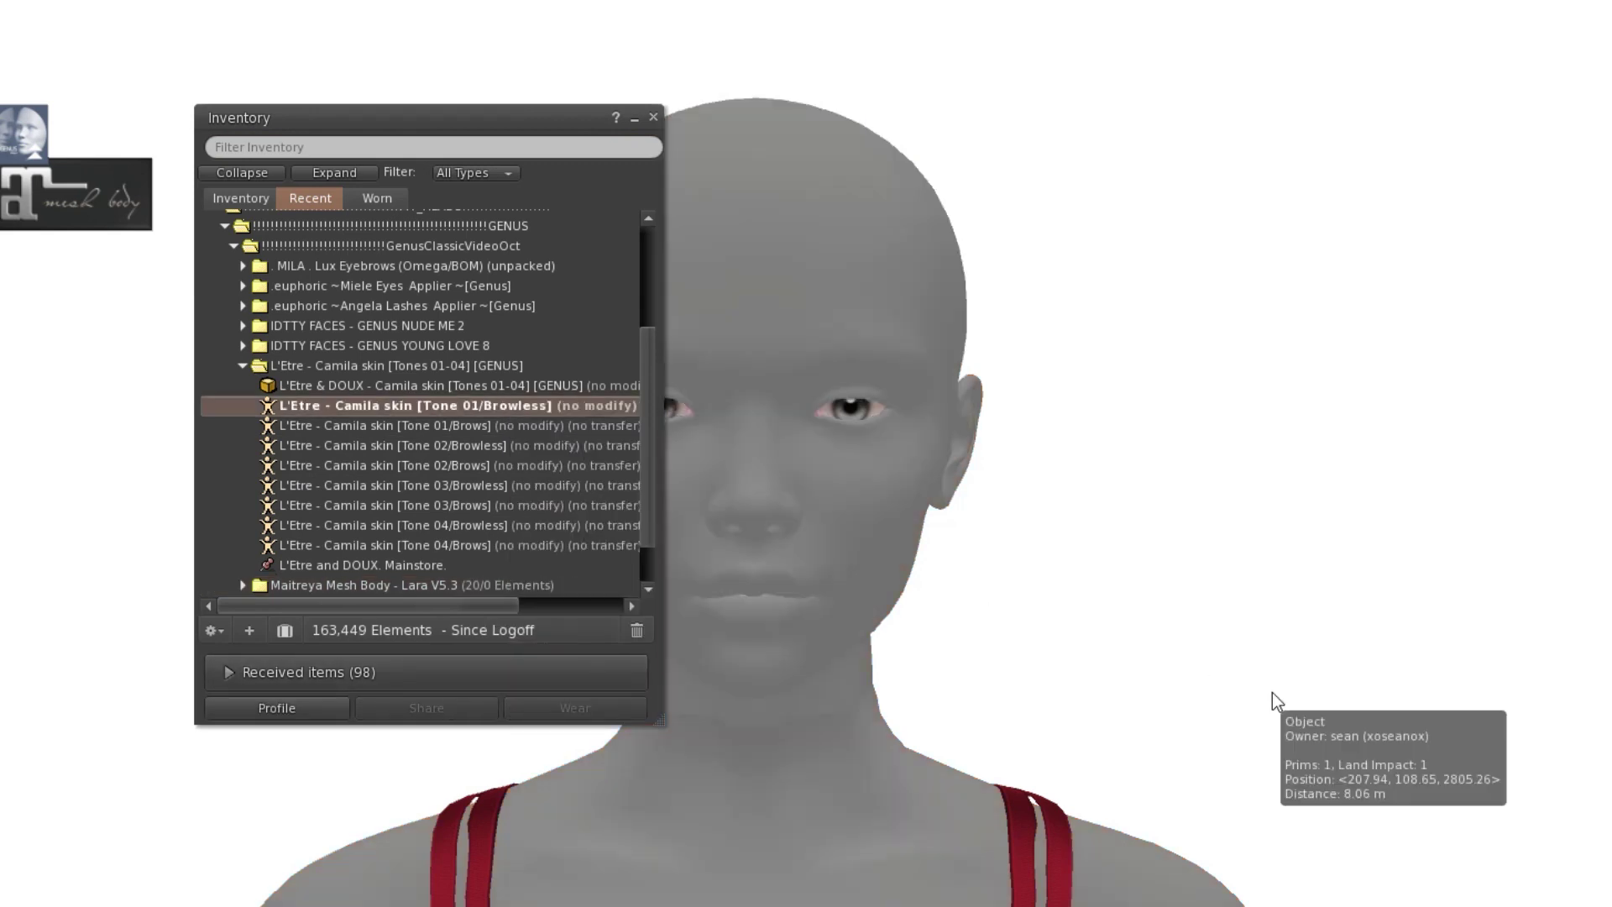
left_click_drag(514, 119, 465, 120)
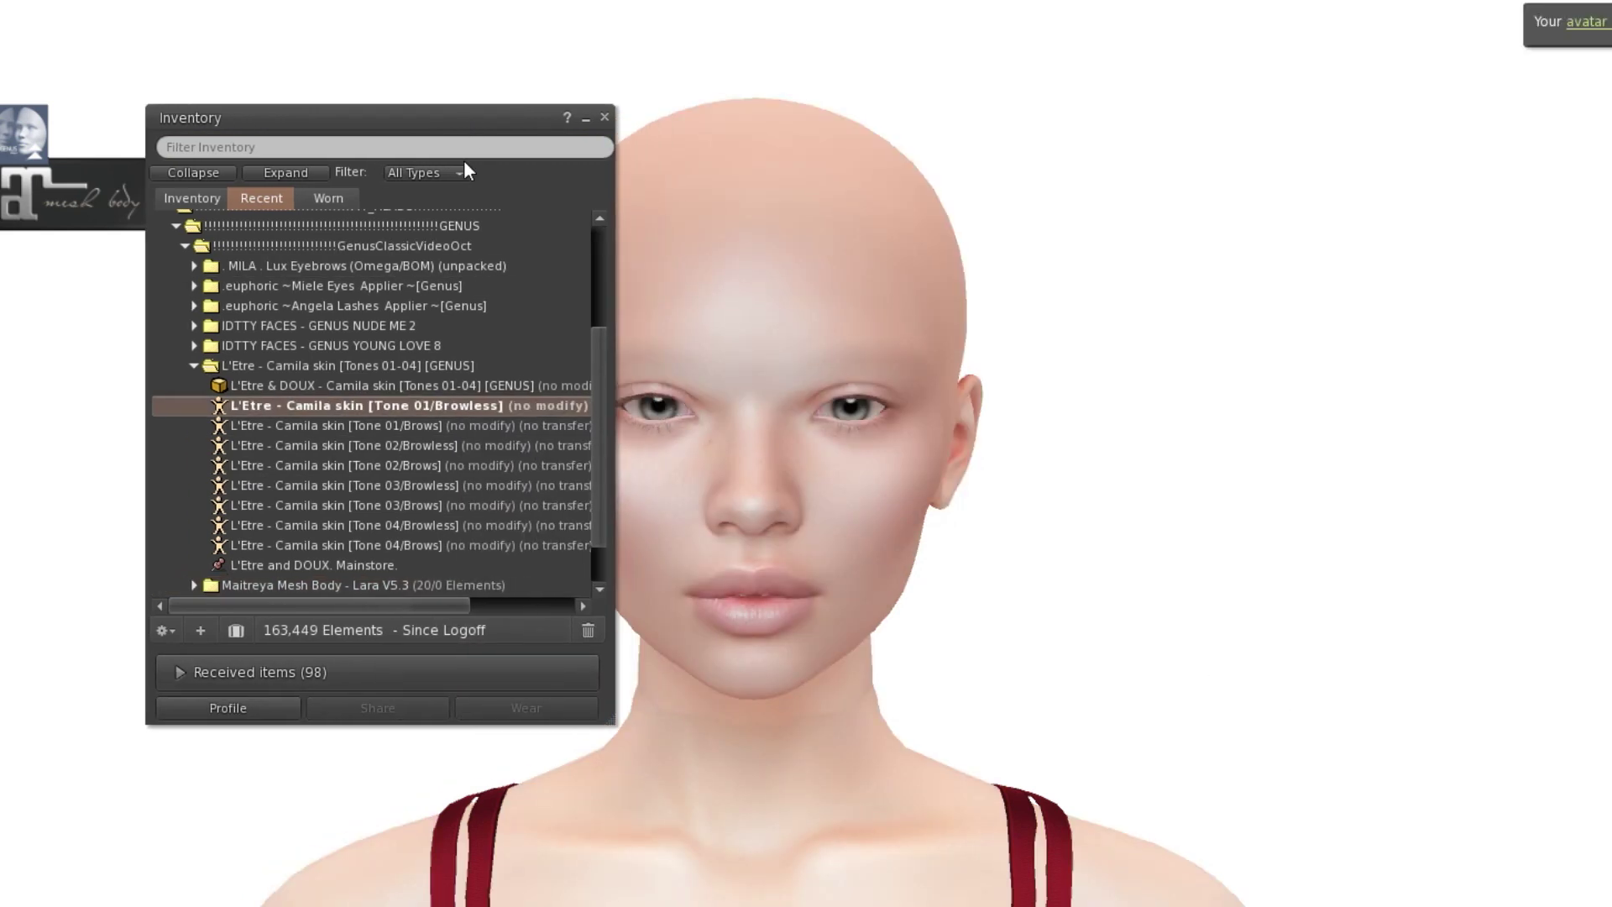
left_click(196, 366)
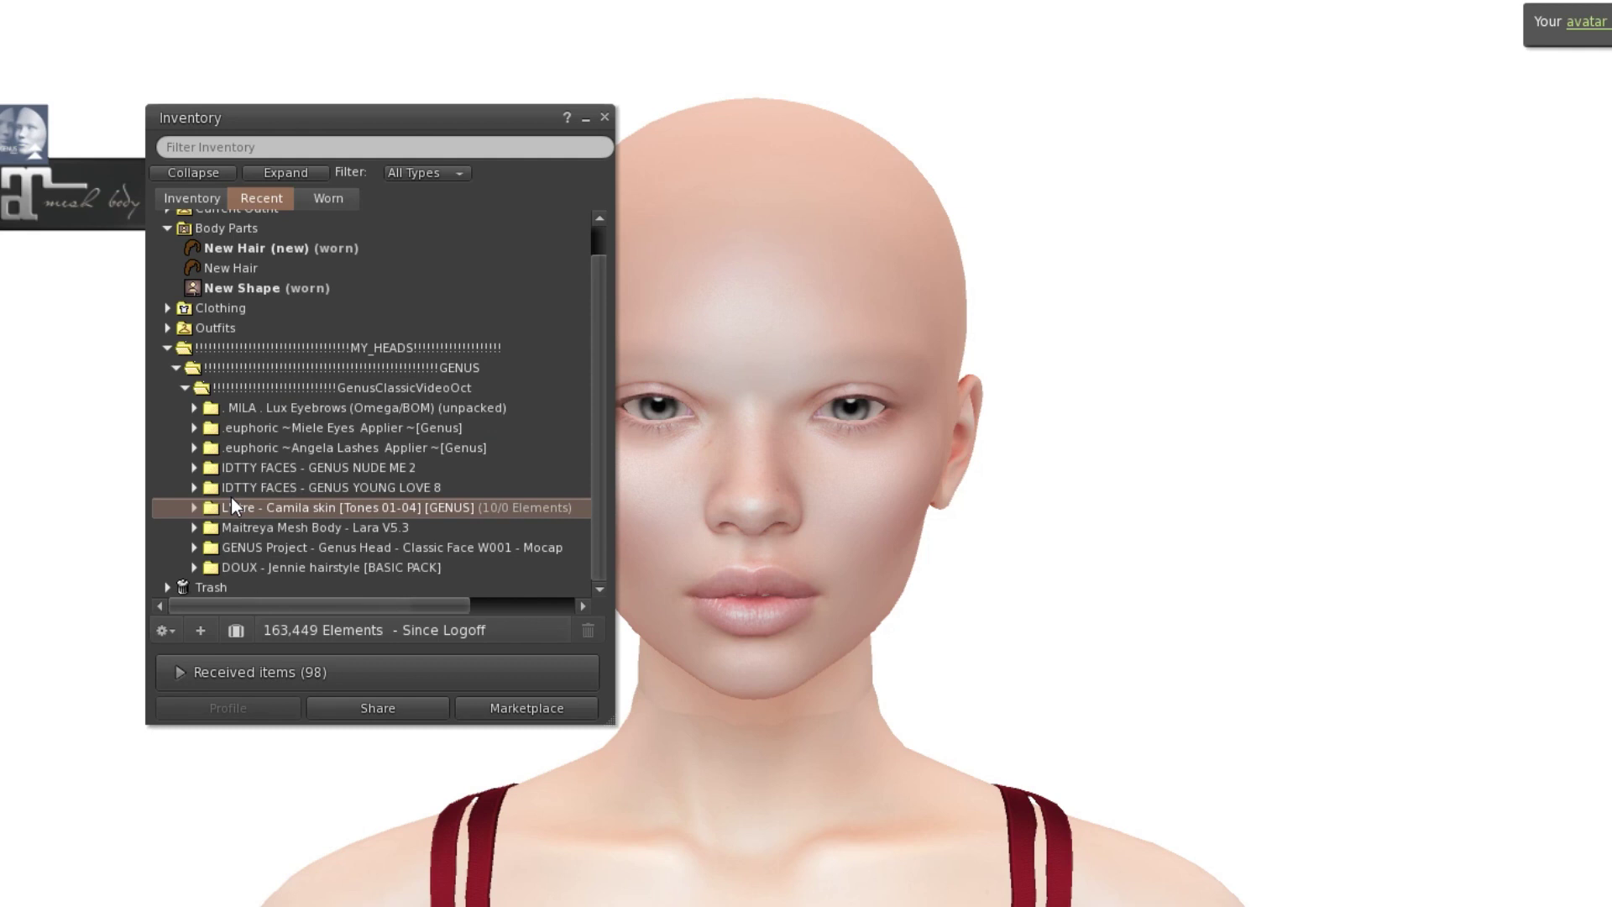
Step: Attach the .euphoric ~Miele Eyes Applier ~[Genus] HUD from its inventory folder
left_click(194, 427)
left_click(407, 469)
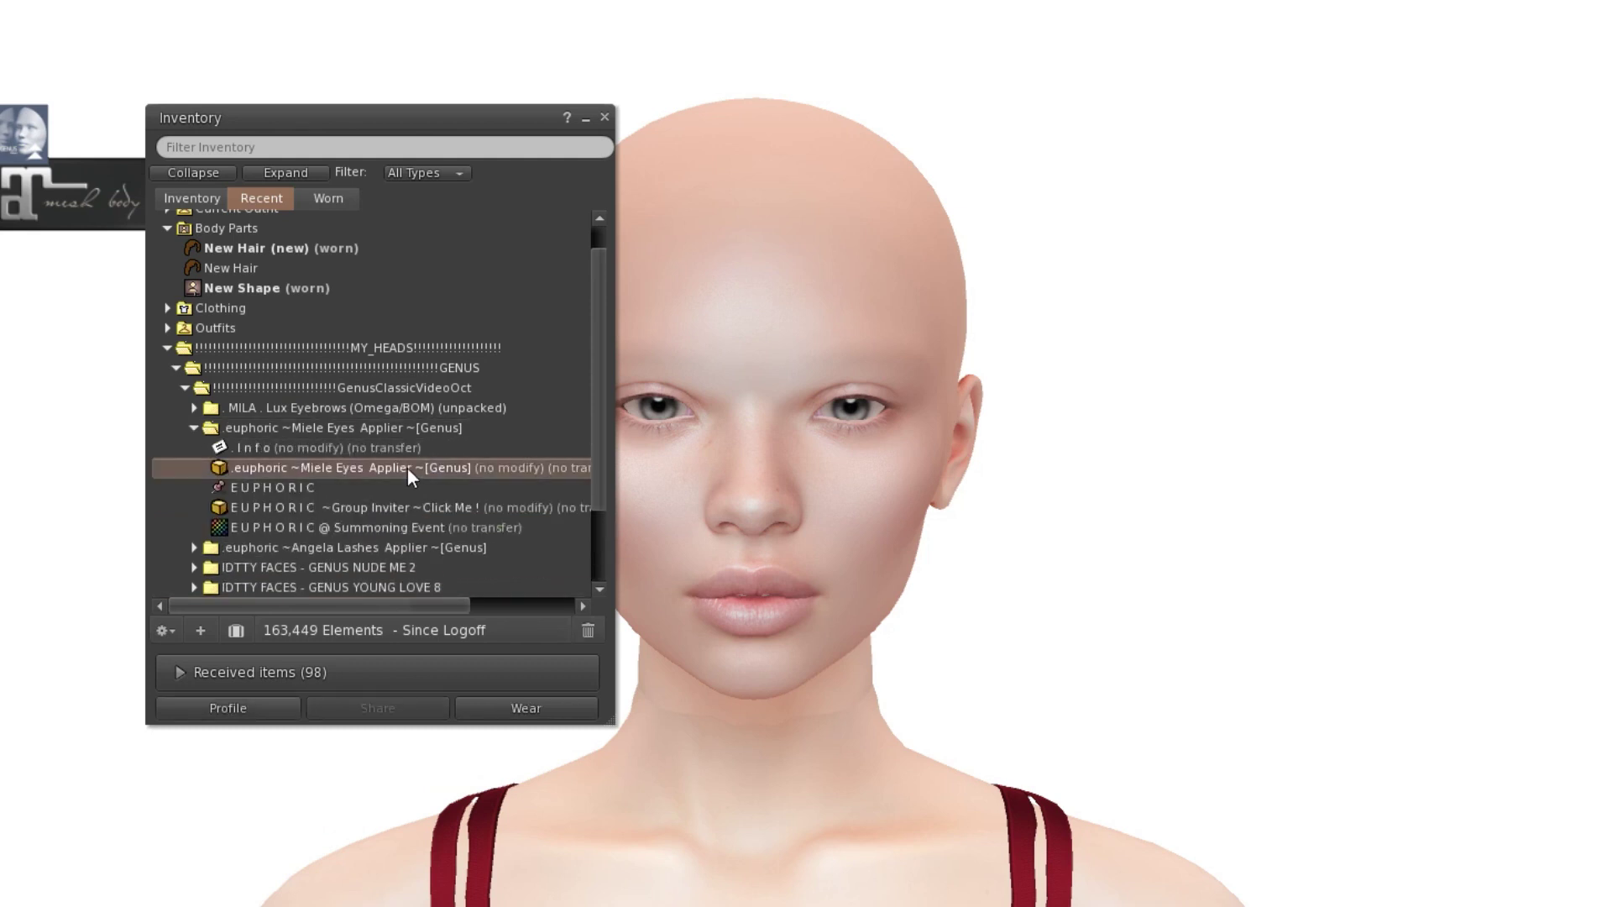
right_click(406, 467)
left_click(432, 787)
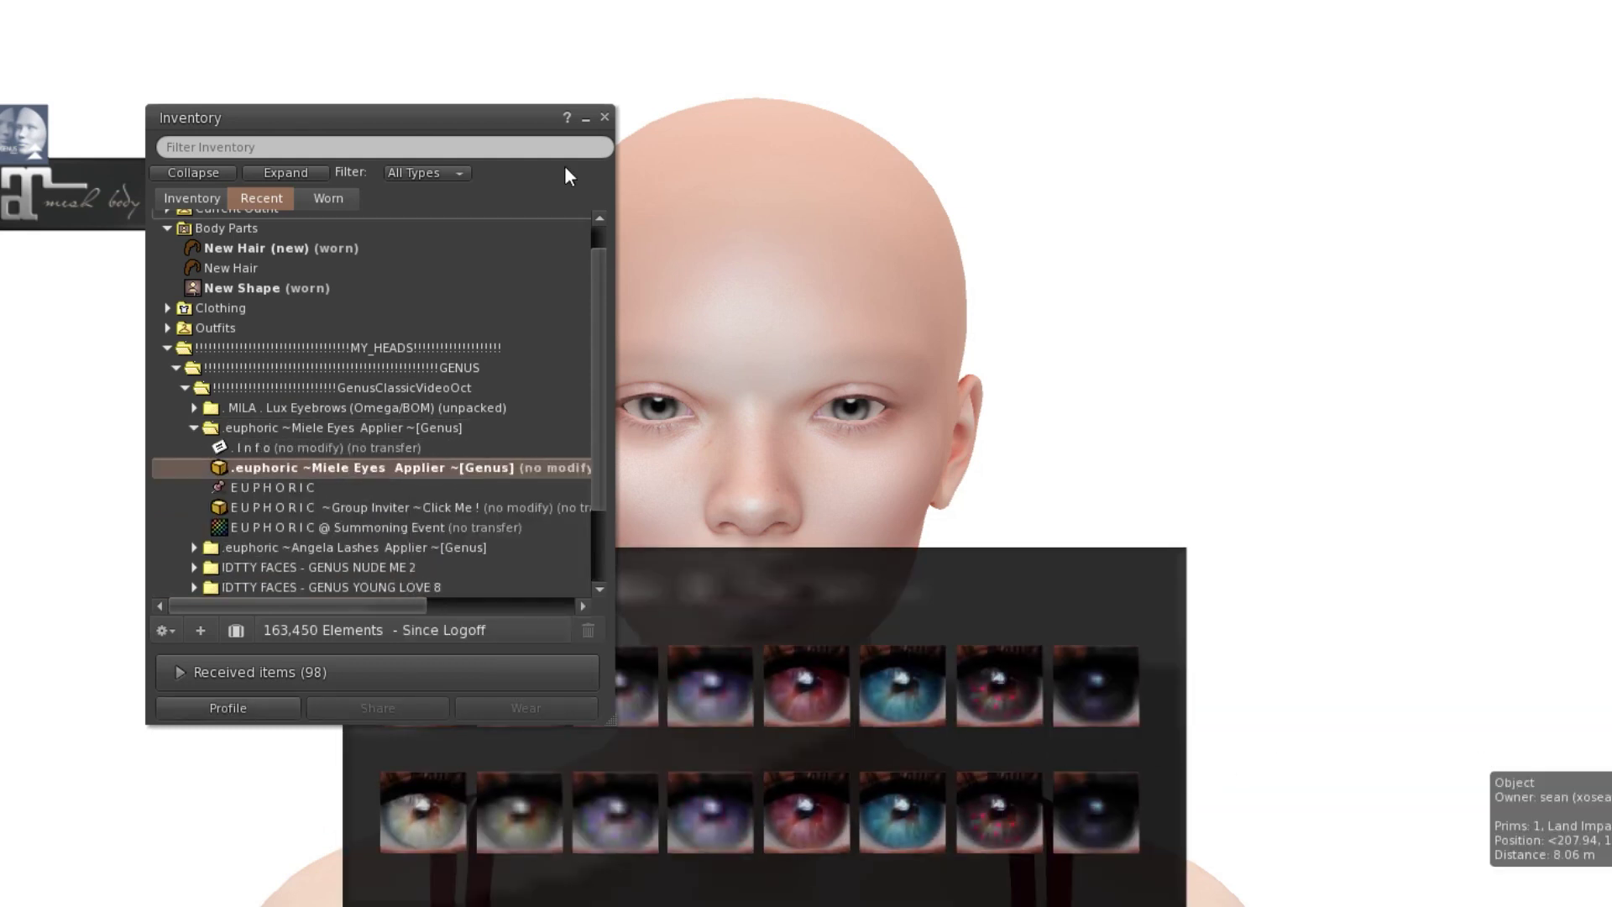
Step: Close the inventory, raise the Miele Eyes applier HUD into full view, and apply its second eye texture to both eyes
left_click(604, 117)
right_click(911, 827)
left_click(946, 860)
left_click_drag(759, 712, 766, 630)
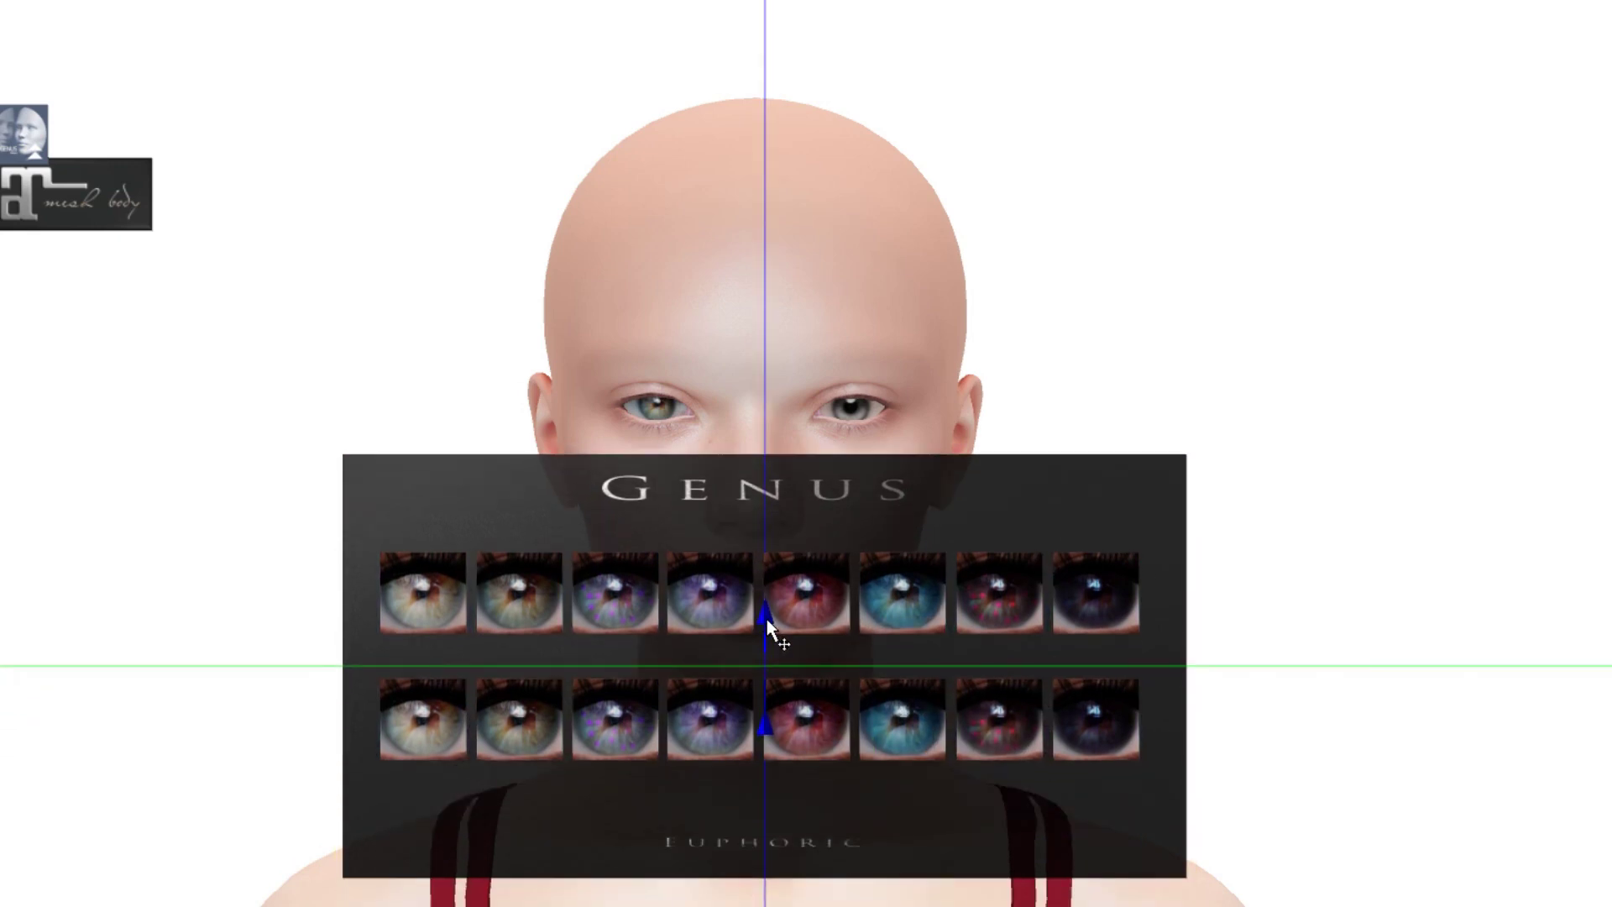
key("Escape")
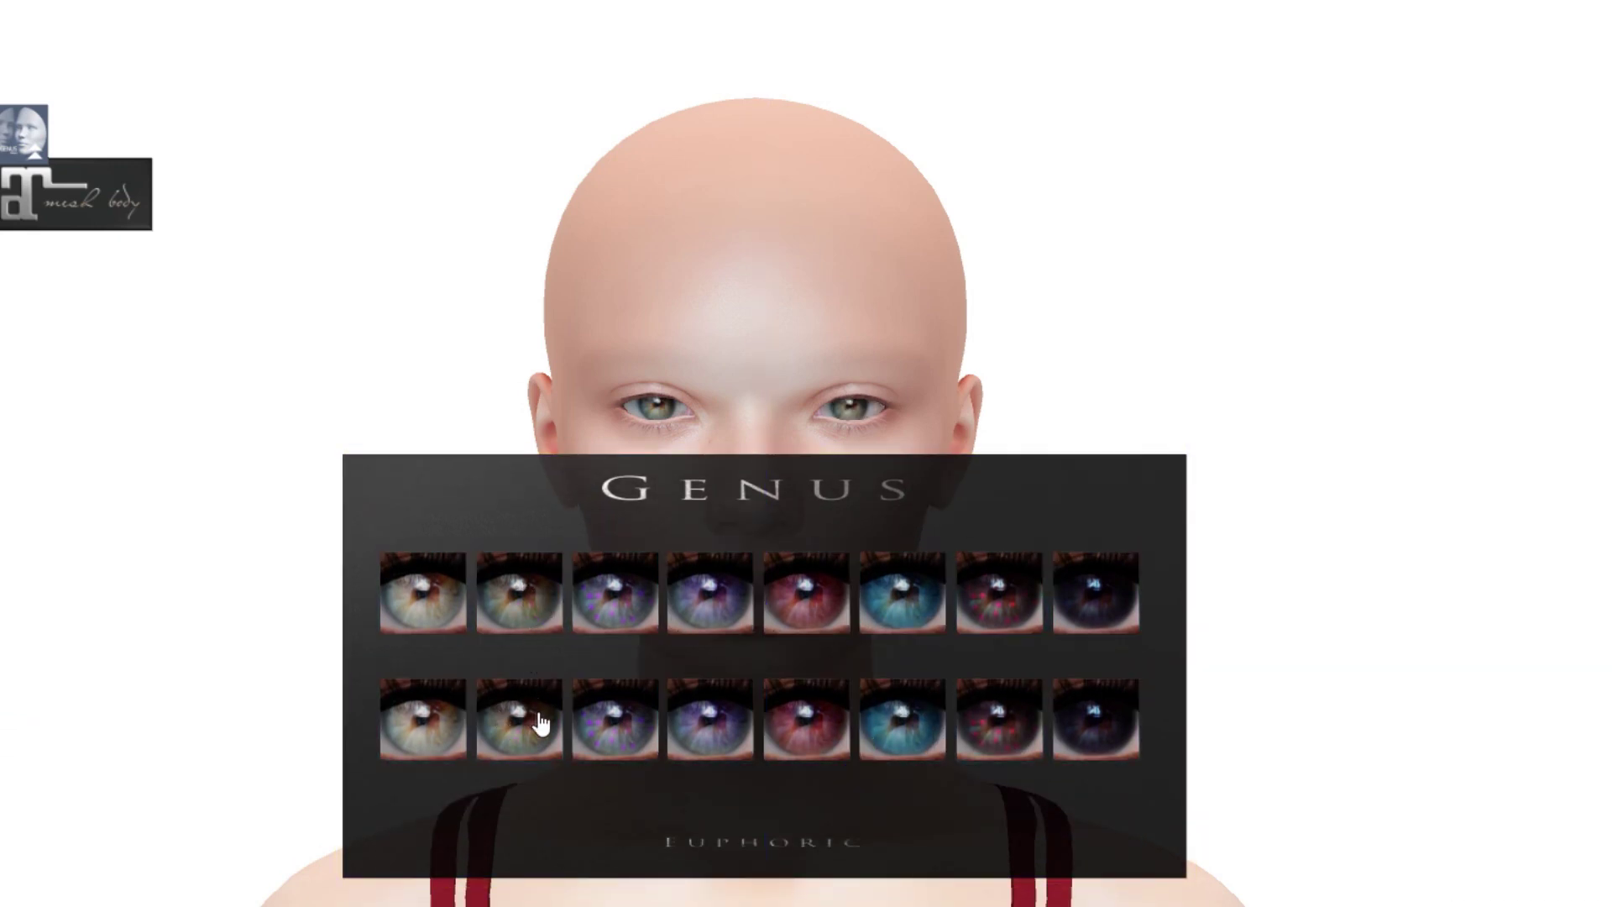
Step: Detach the Miele Eyes applier HUD and check the applied eyes up close
right_click(830, 544)
left_click(764, 544)
scroll(960, 602, "up", 2)
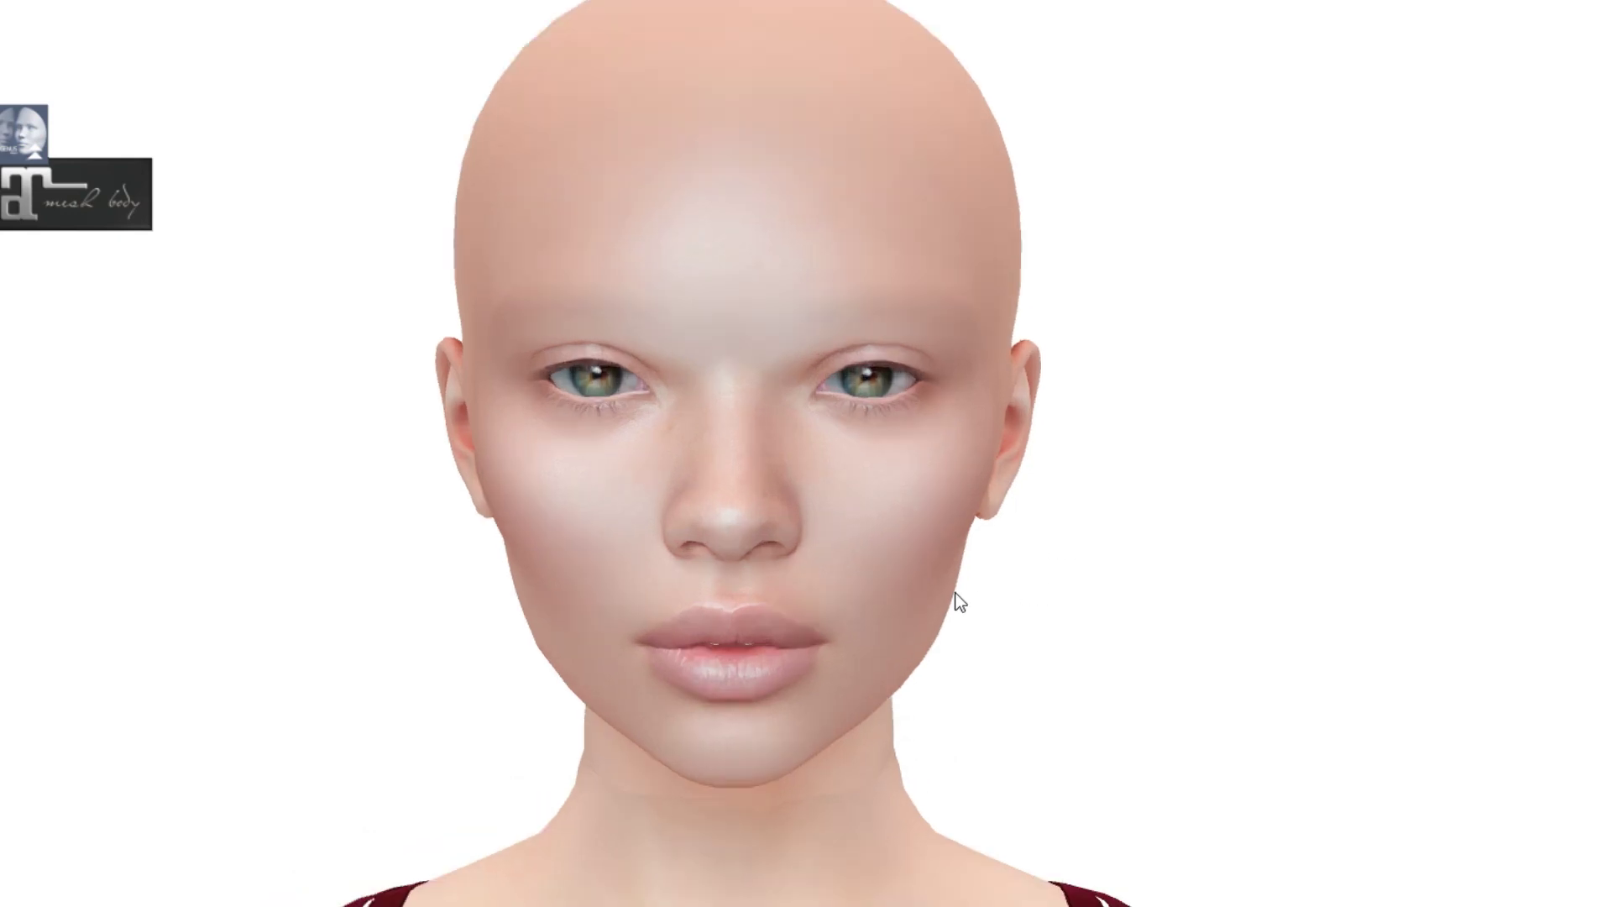
scroll(960, 602, "down", 1)
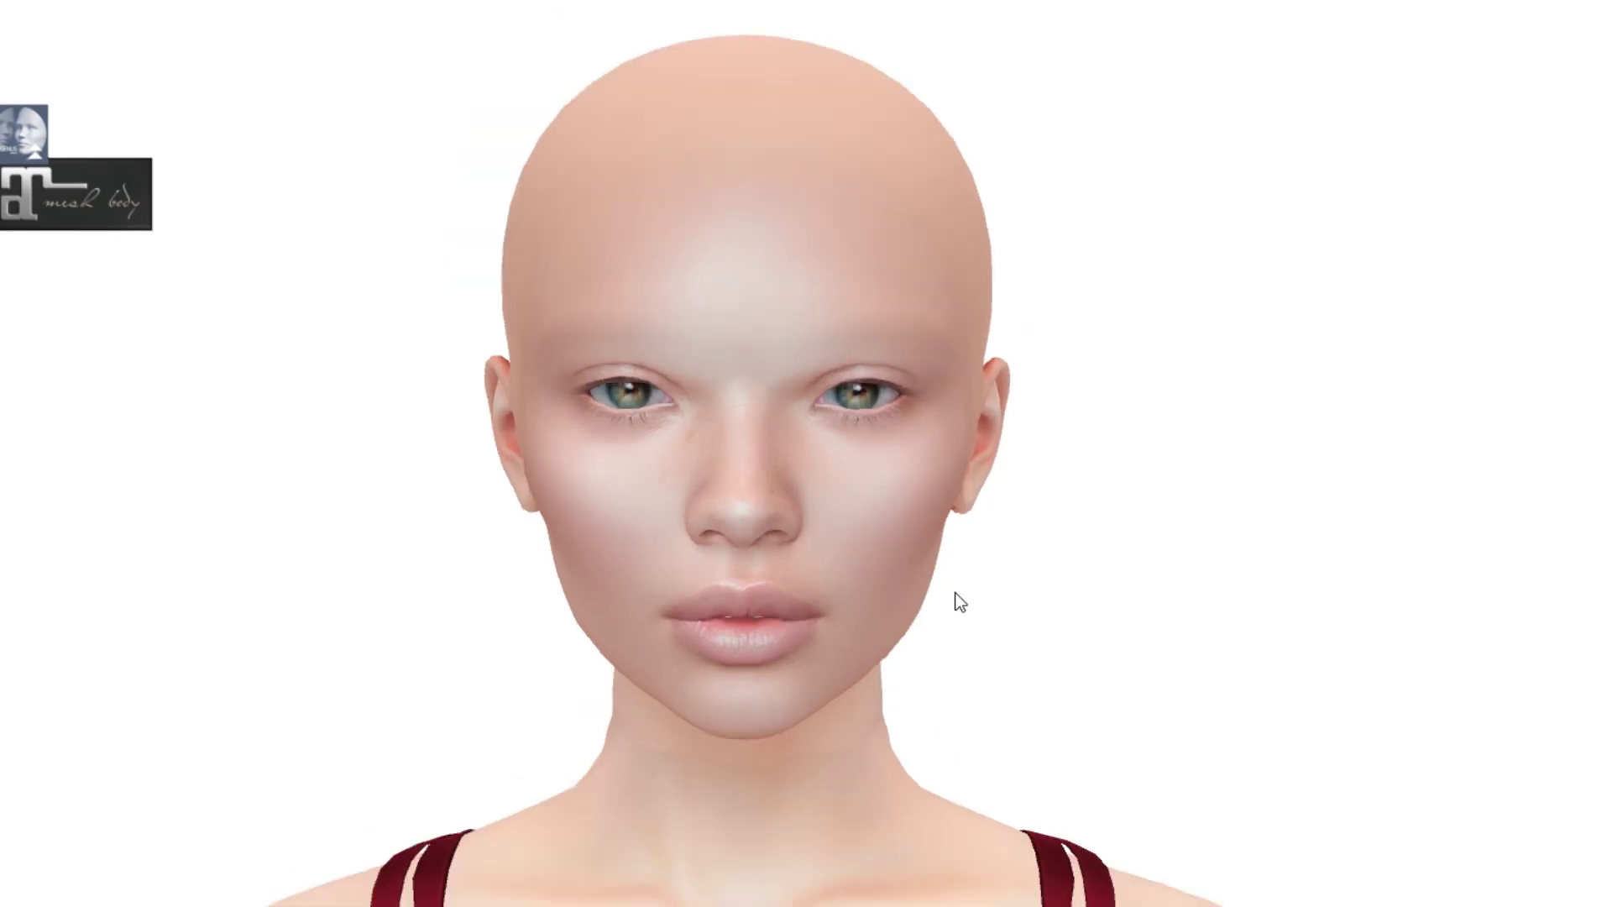
Step: Attach the .euphoric ~Angela Lashes Applier ~[Genus] HUD from its inventory folder
key("ctrl+i")
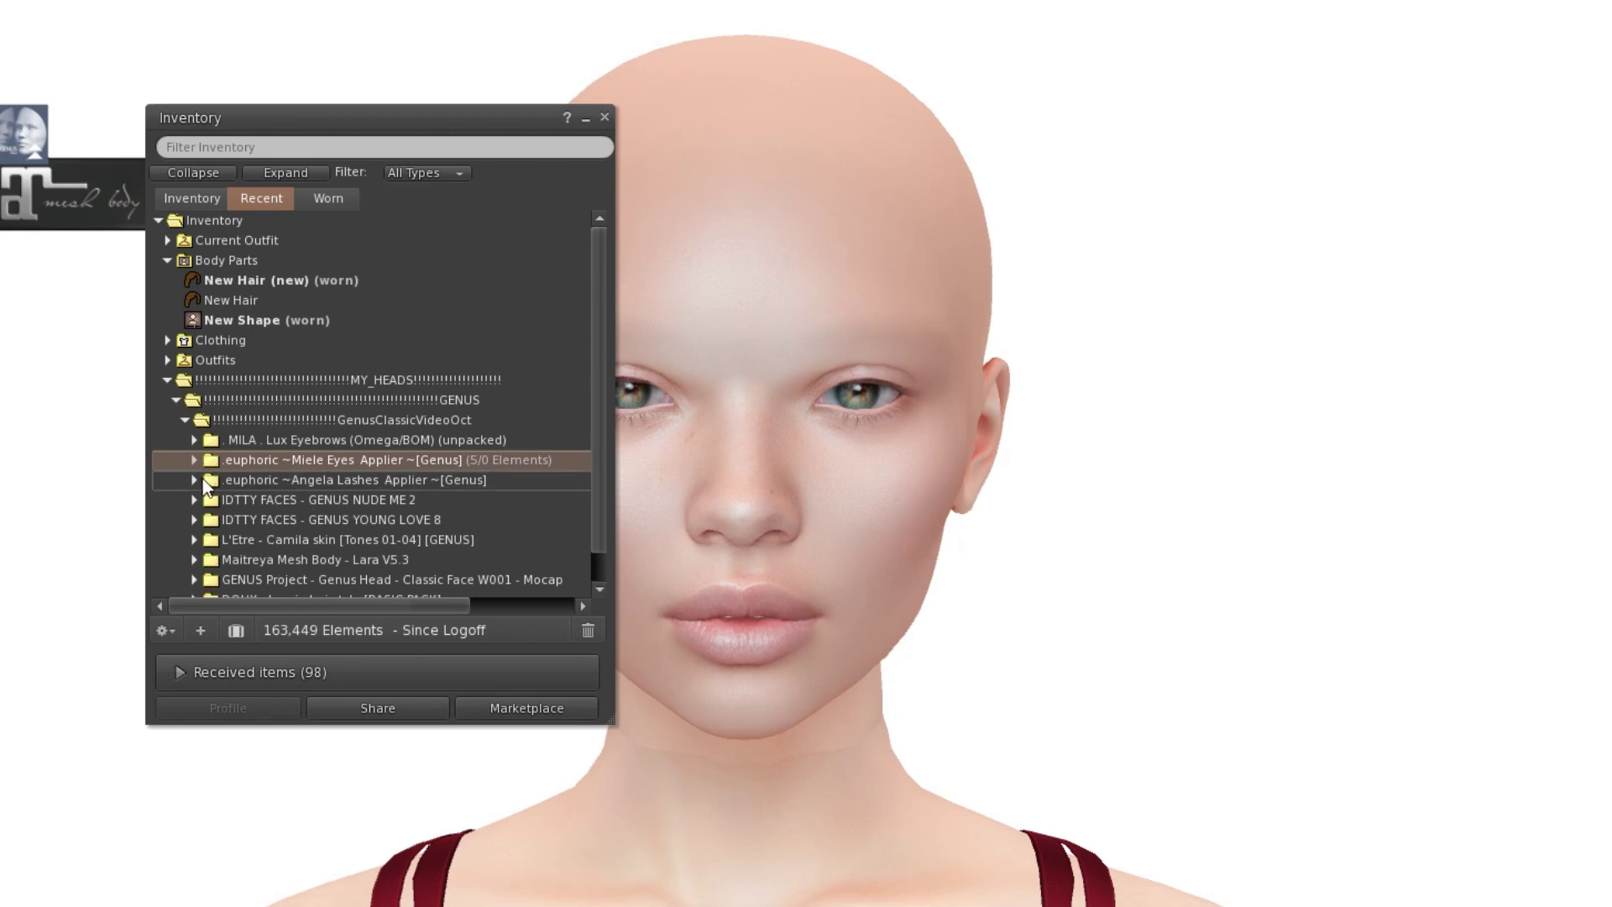
left_click(197, 477)
right_click(372, 537)
left_click(403, 857)
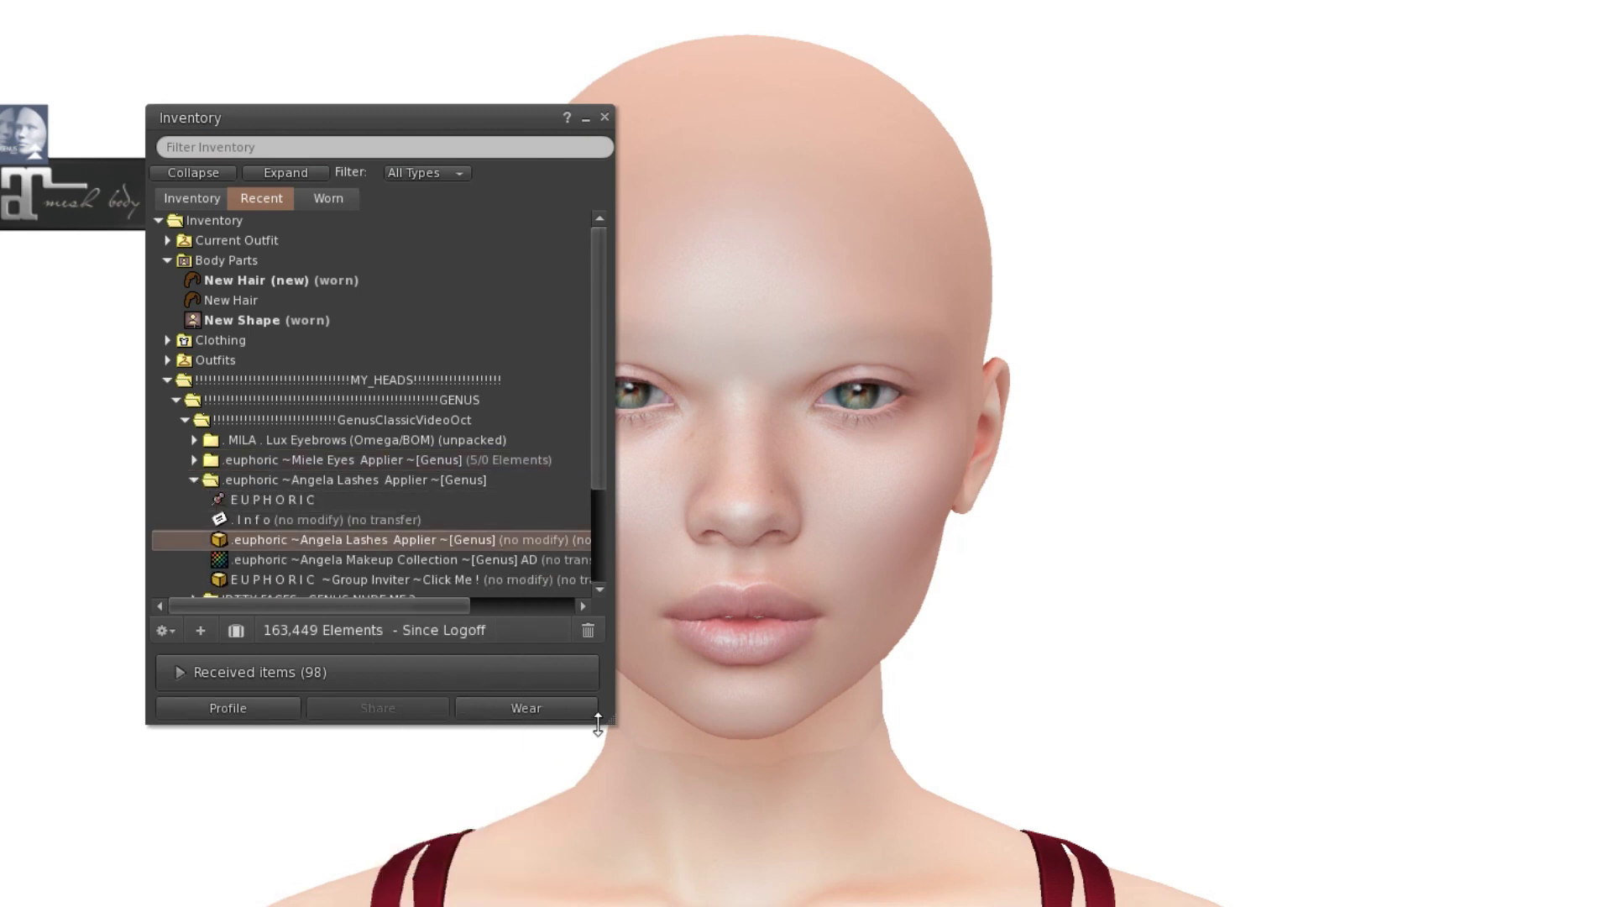
Step: Move the Angela Lashes applier HUD fully into view and apply its third lash style
right_click(1438, 264)
left_click(1453, 298)
left_click_drag(1412, 292, 1078, 292)
key("Escape")
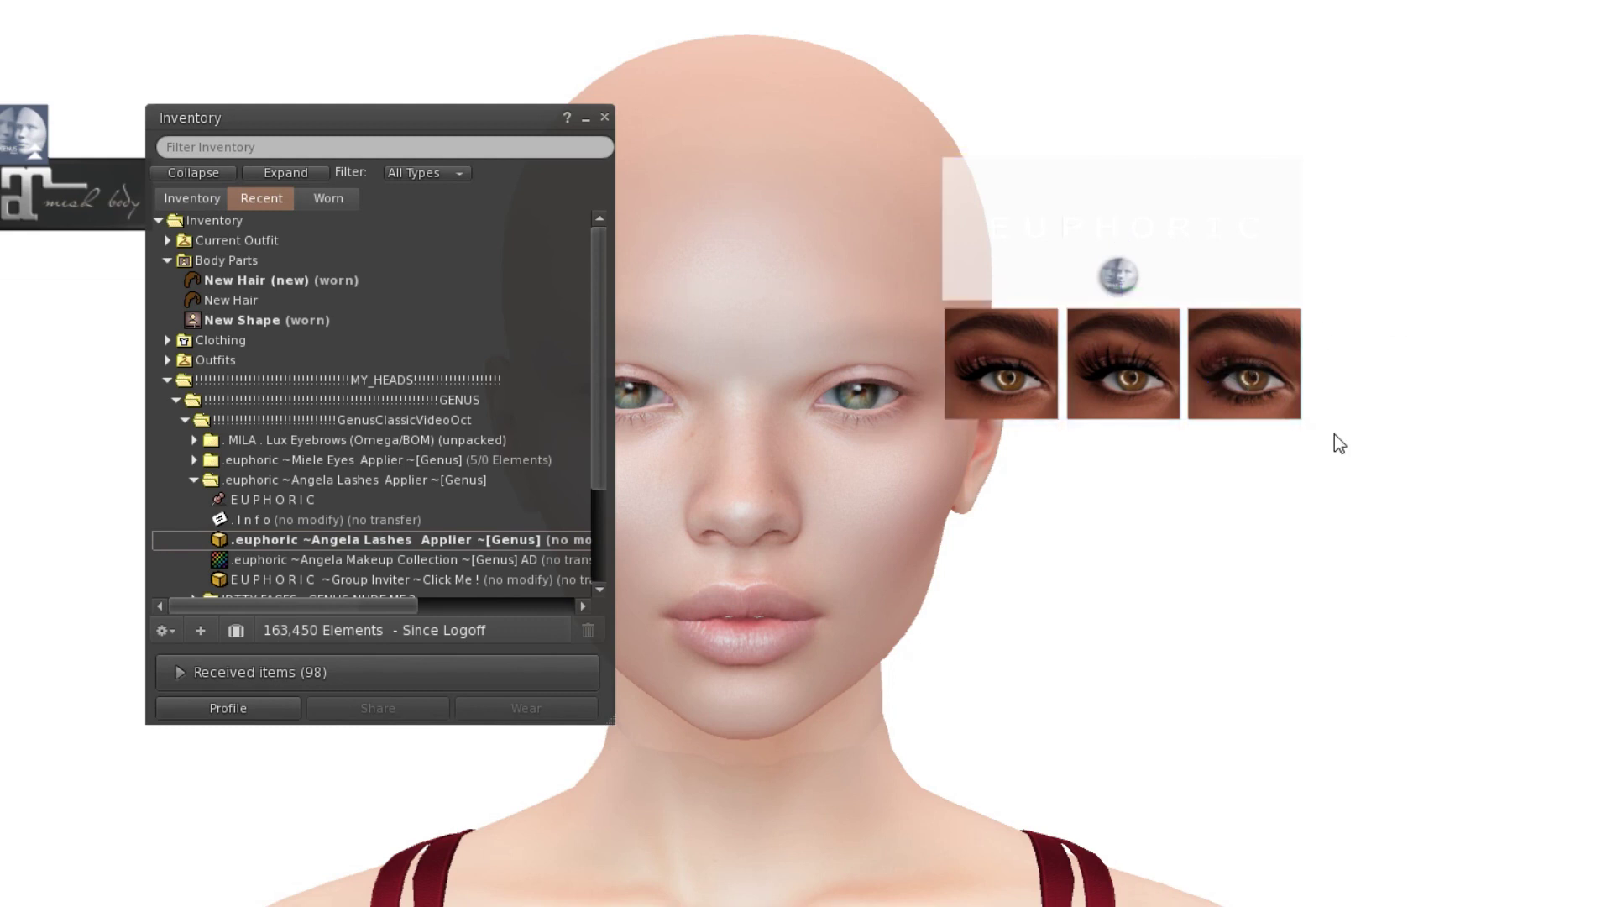
left_click(1272, 406)
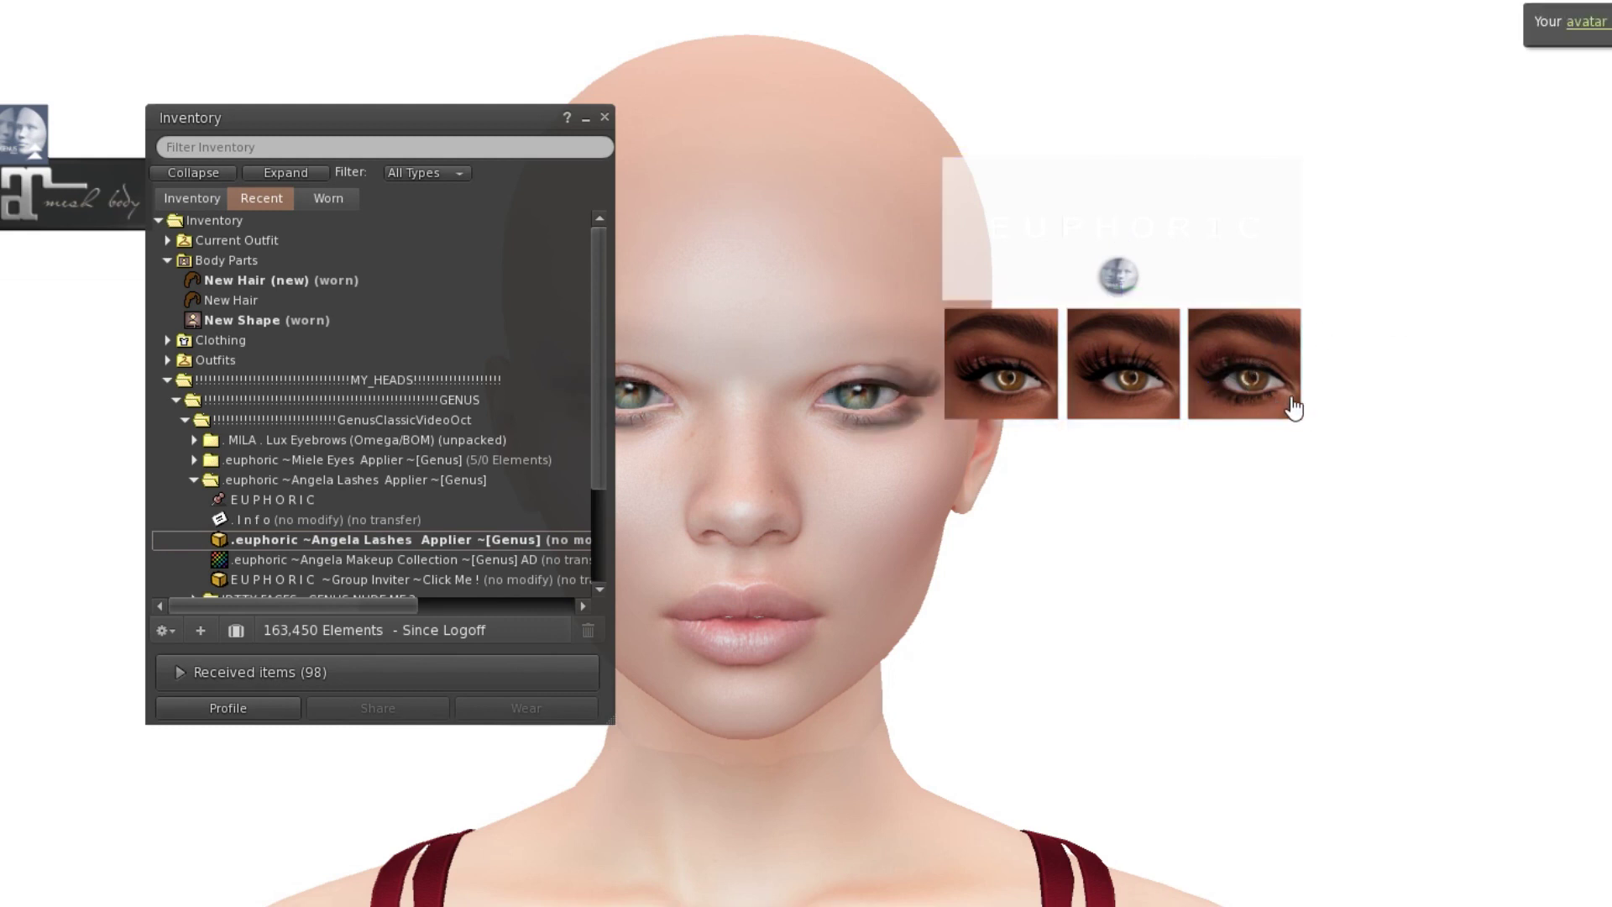
Step: Detach the Angela Lashes applier HUD and put the inventory away
right_click(1261, 382)
left_click(1194, 376)
left_click(585, 118)
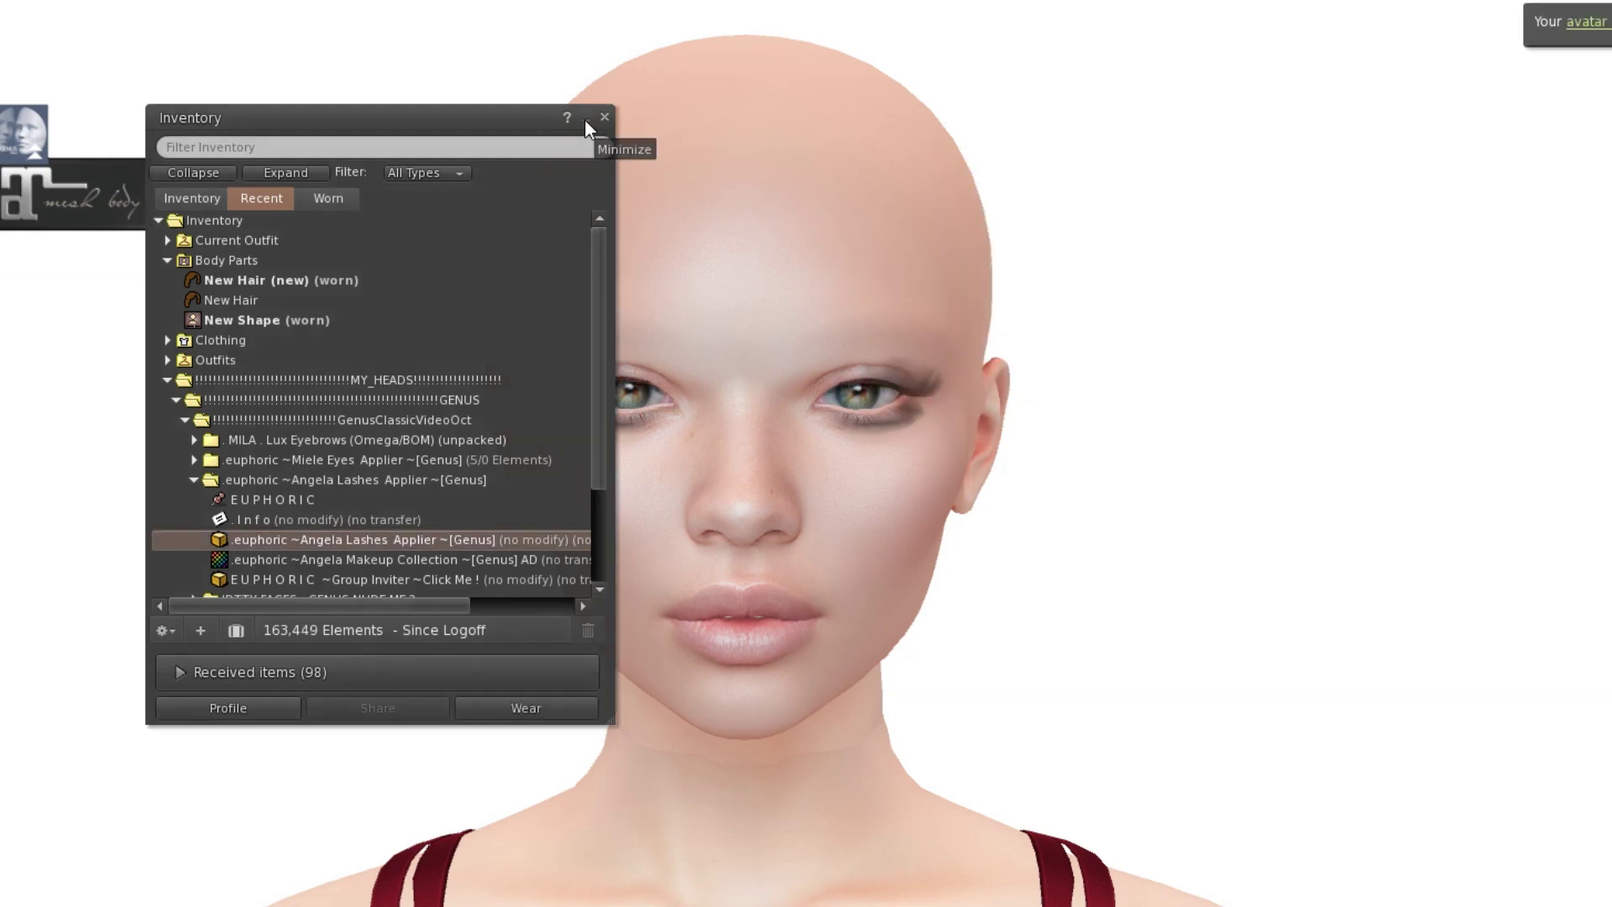
right_click(783, 199)
left_click(819, 273)
key("Escape")
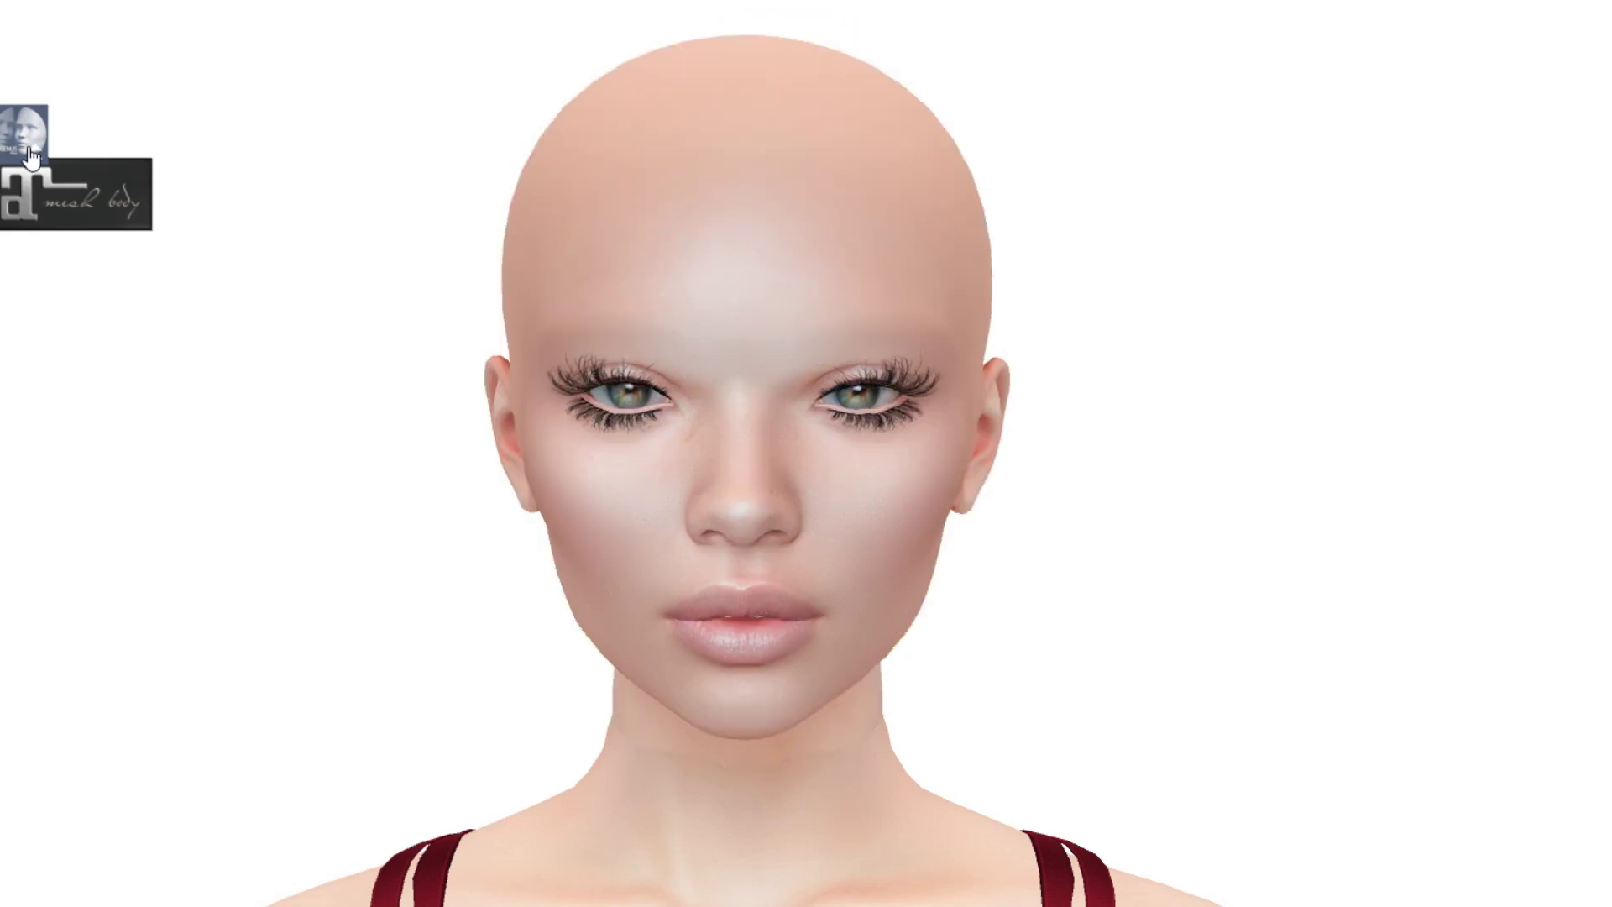
Step: Reduce the eyelash size with Resize Lashes in the Genus HUD settings, and collapse the HUD
left_click(32, 154)
left_click(41, 514)
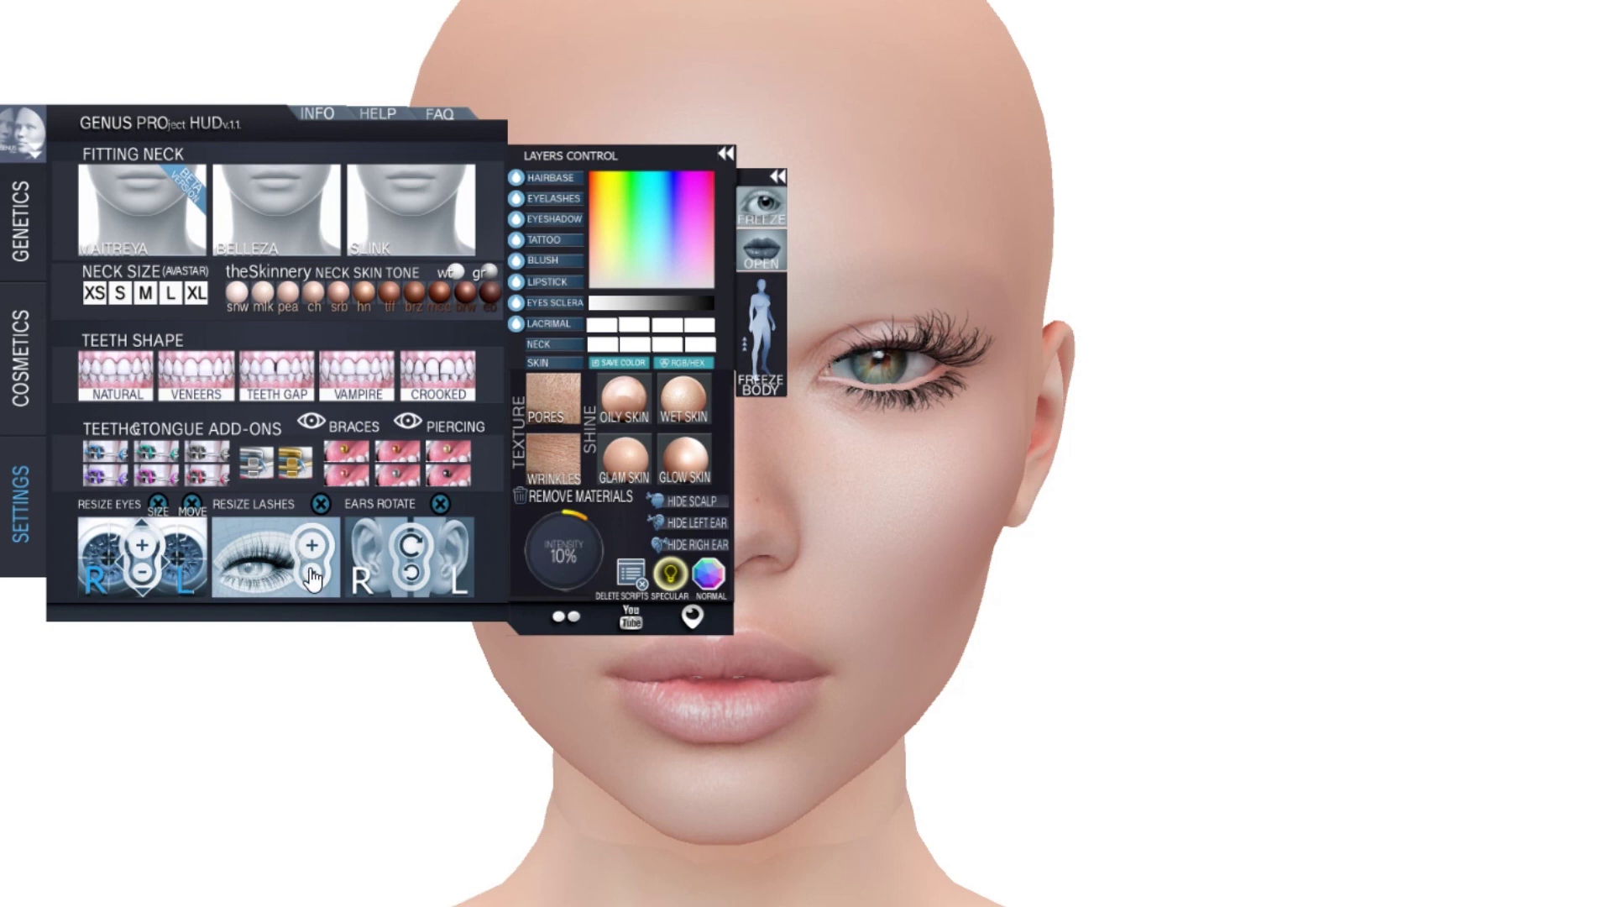
left_click(22, 144)
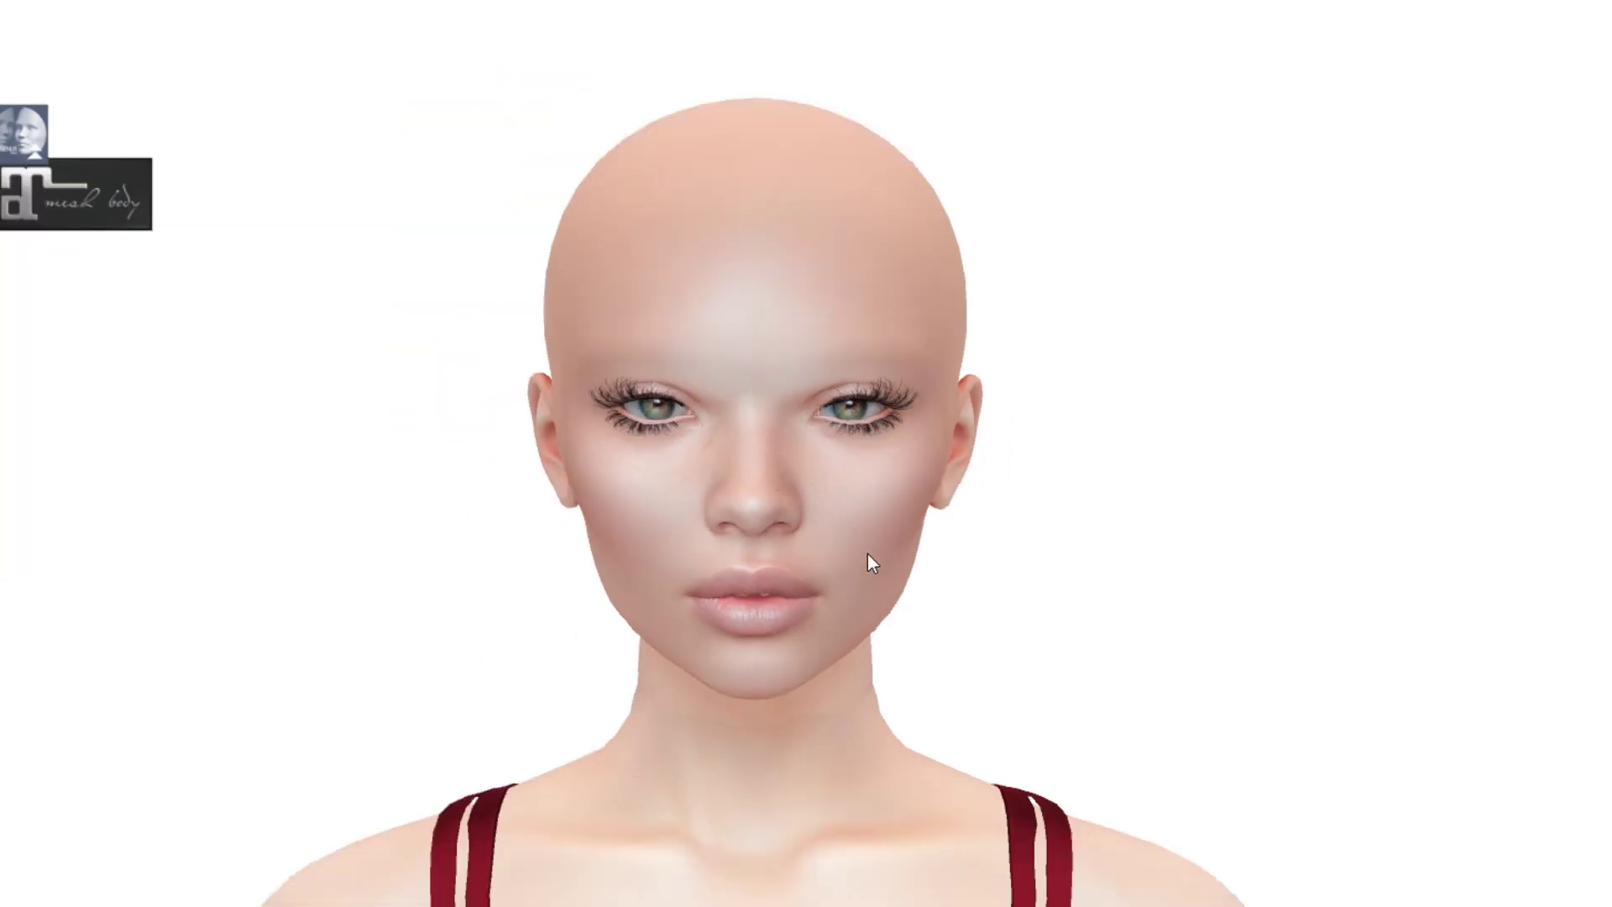
scroll(807, 476, "up", 1)
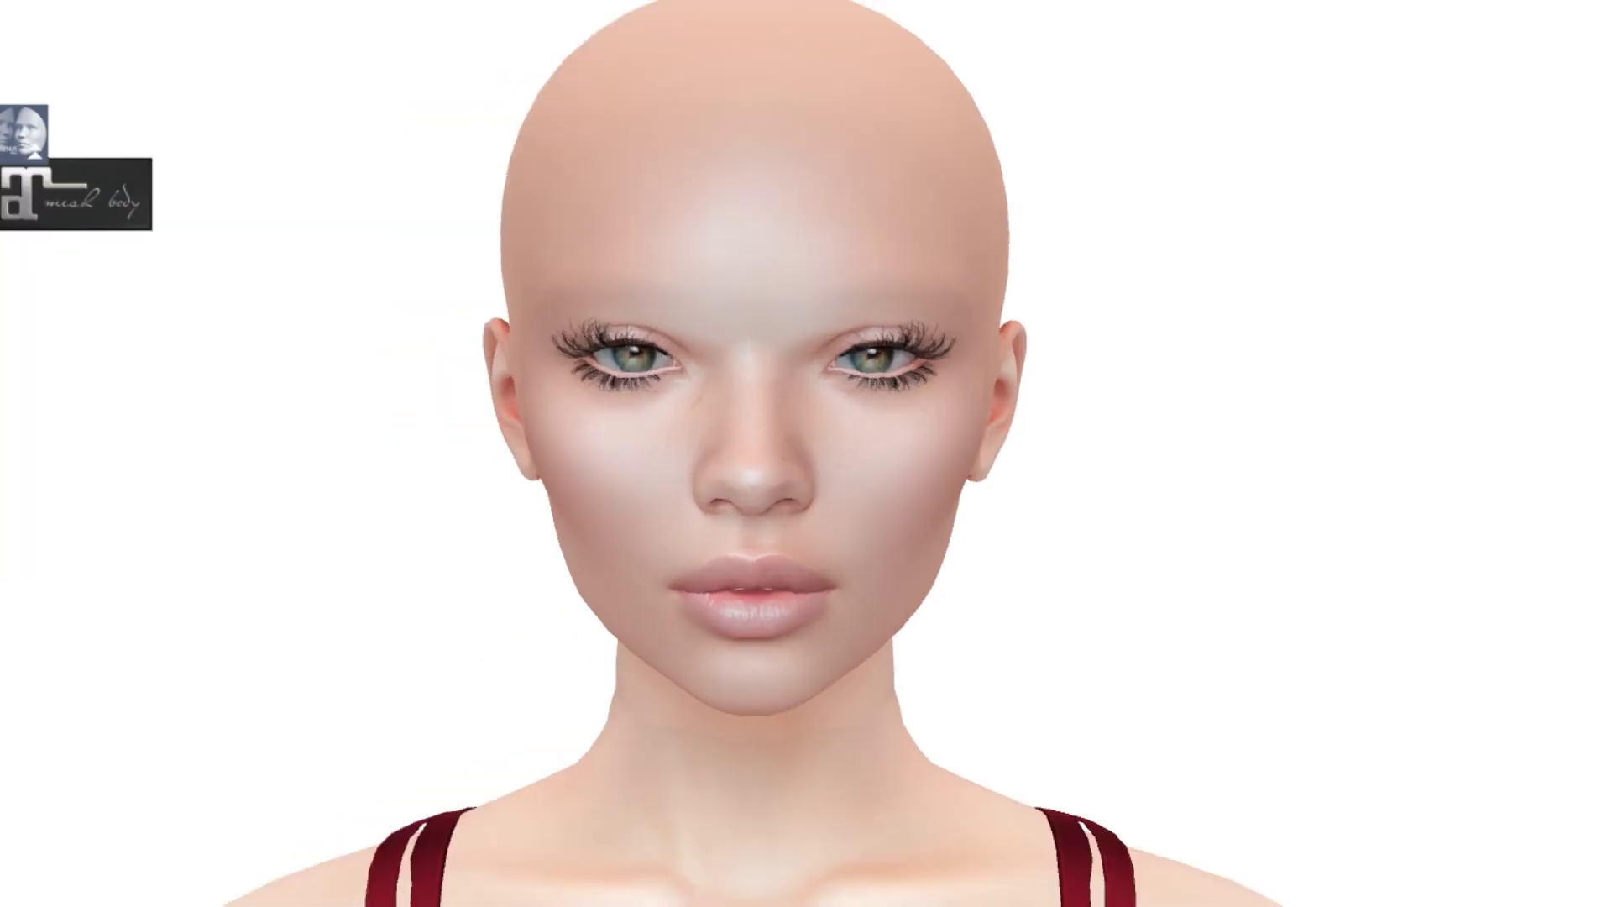
Step: Add the MILA Lux Genus Brows [1] LIGHT eyebrows from the Lux Eyebrows inventory folder to the avatar
key("ctrl+i")
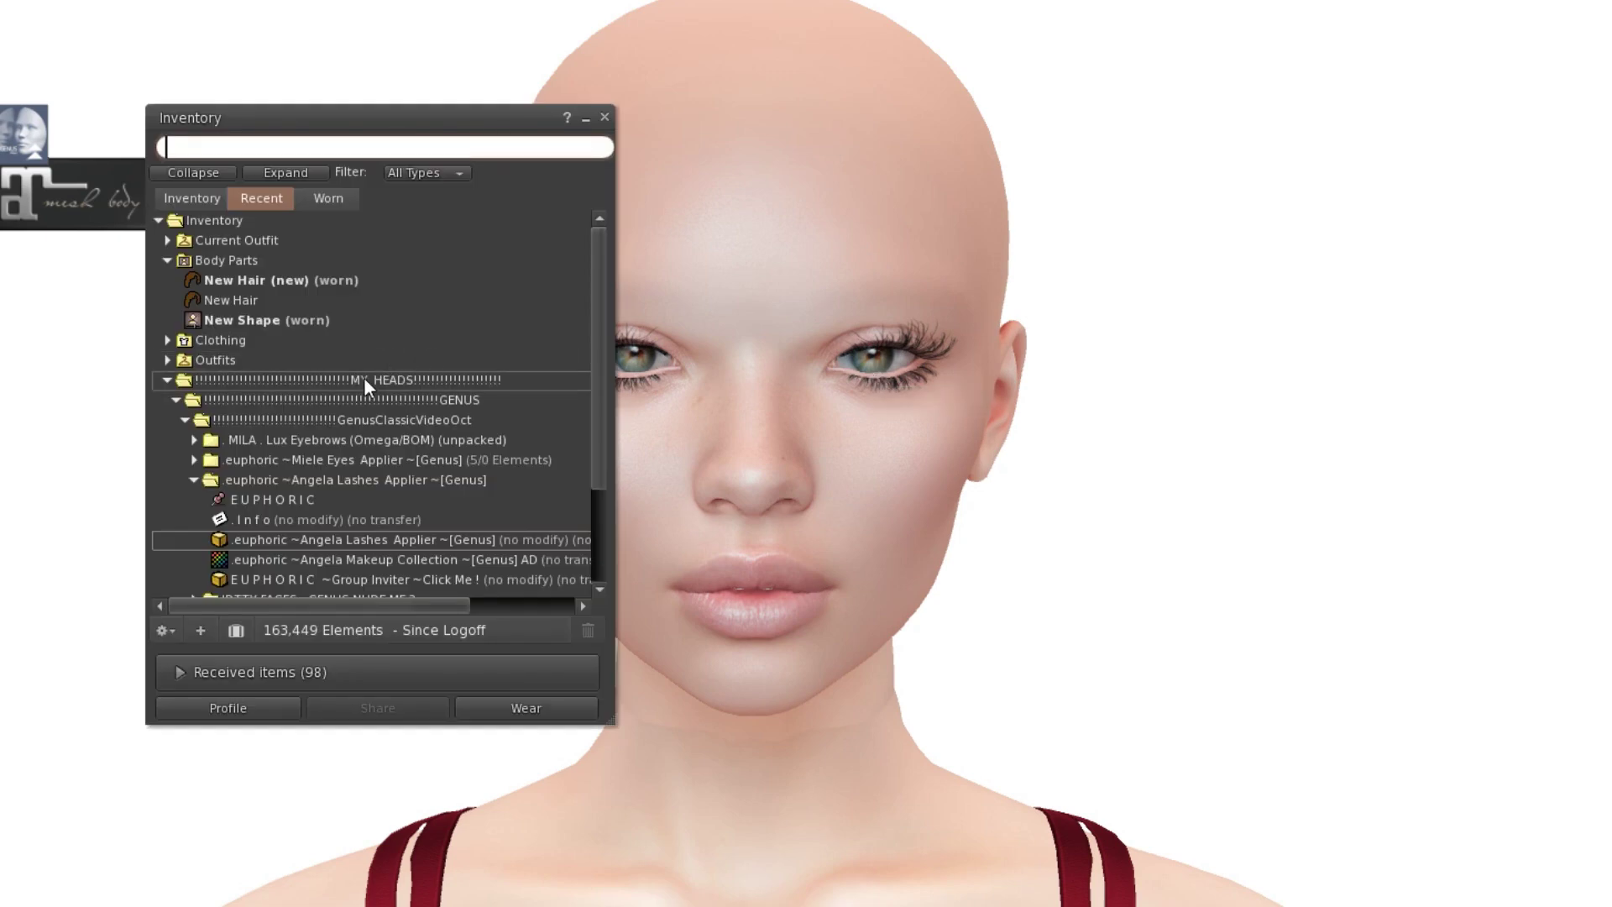
left_click(195, 479)
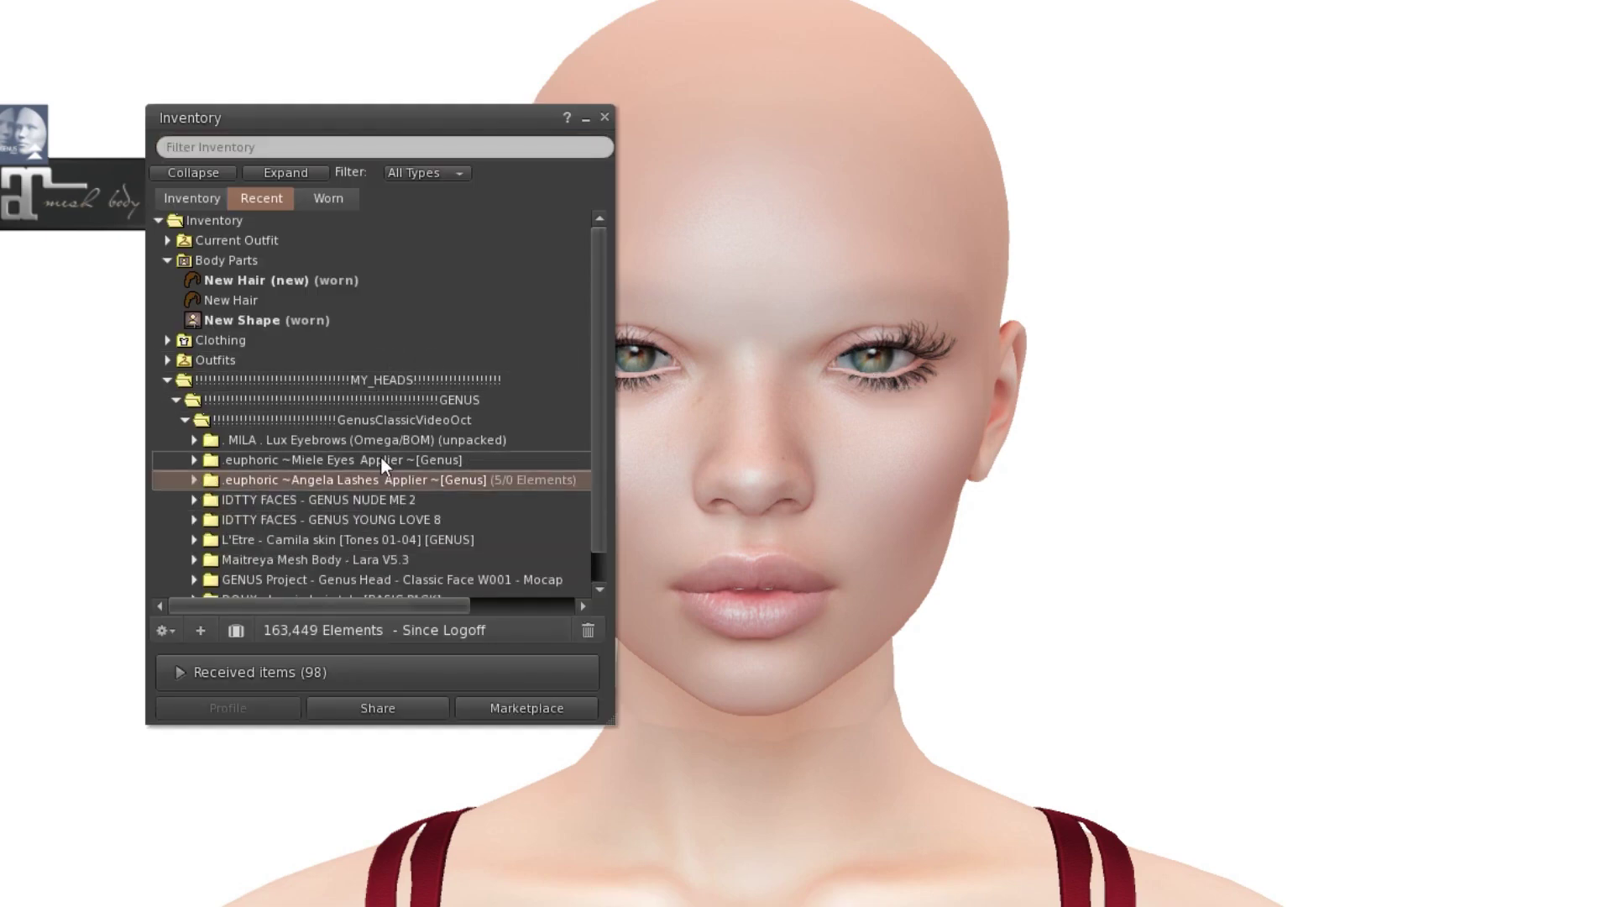
left_click(194, 440)
right_click(435, 504)
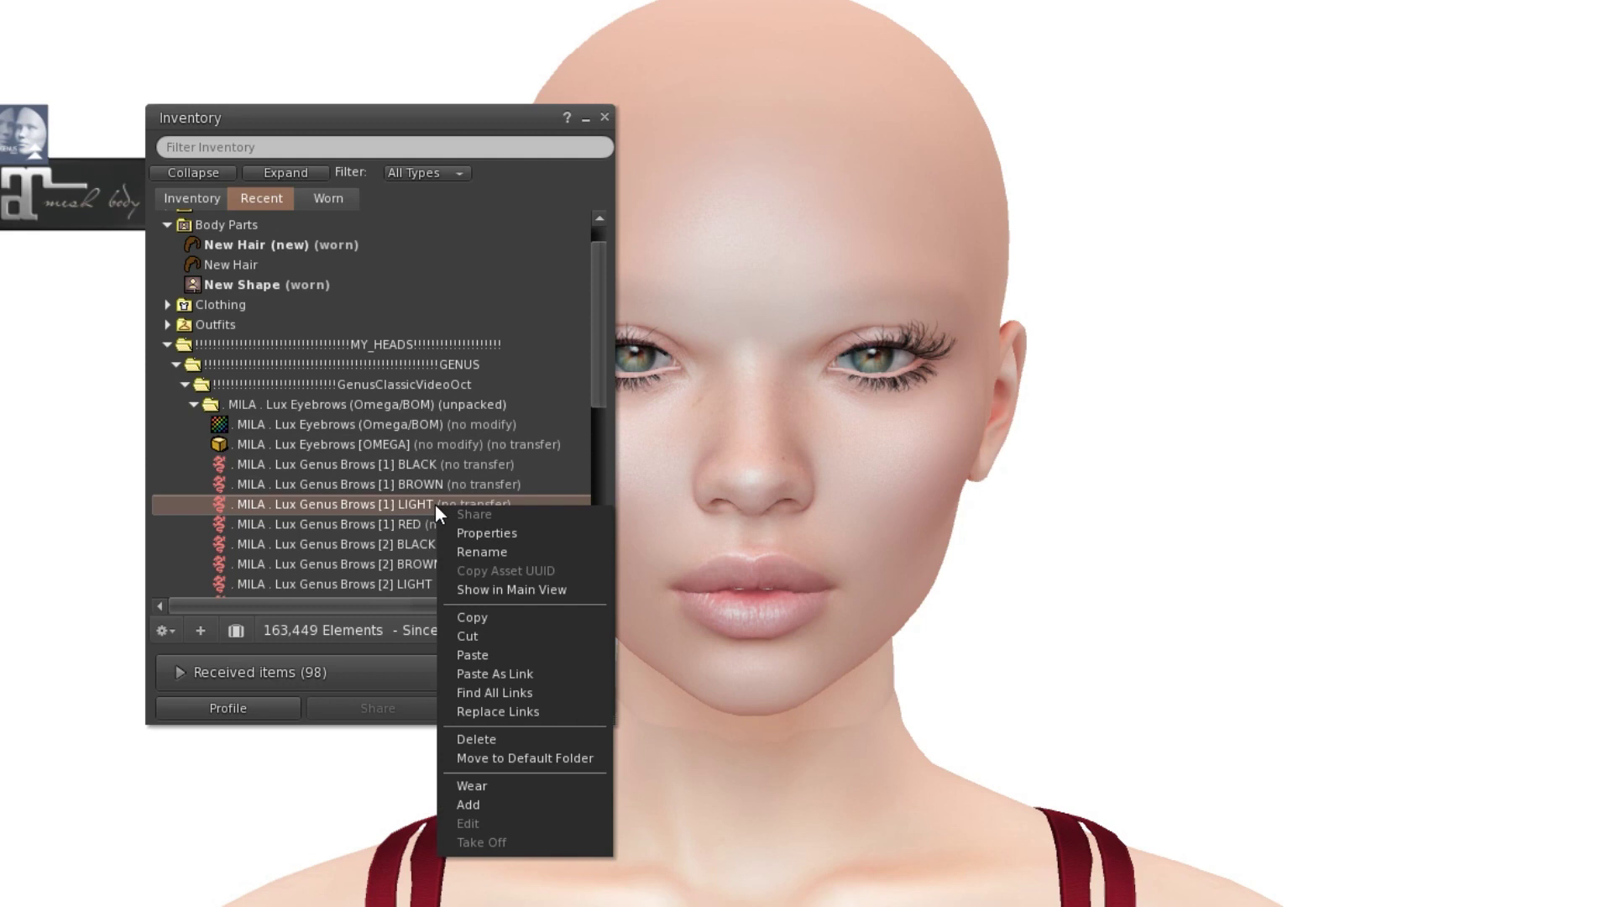
left_click(464, 804)
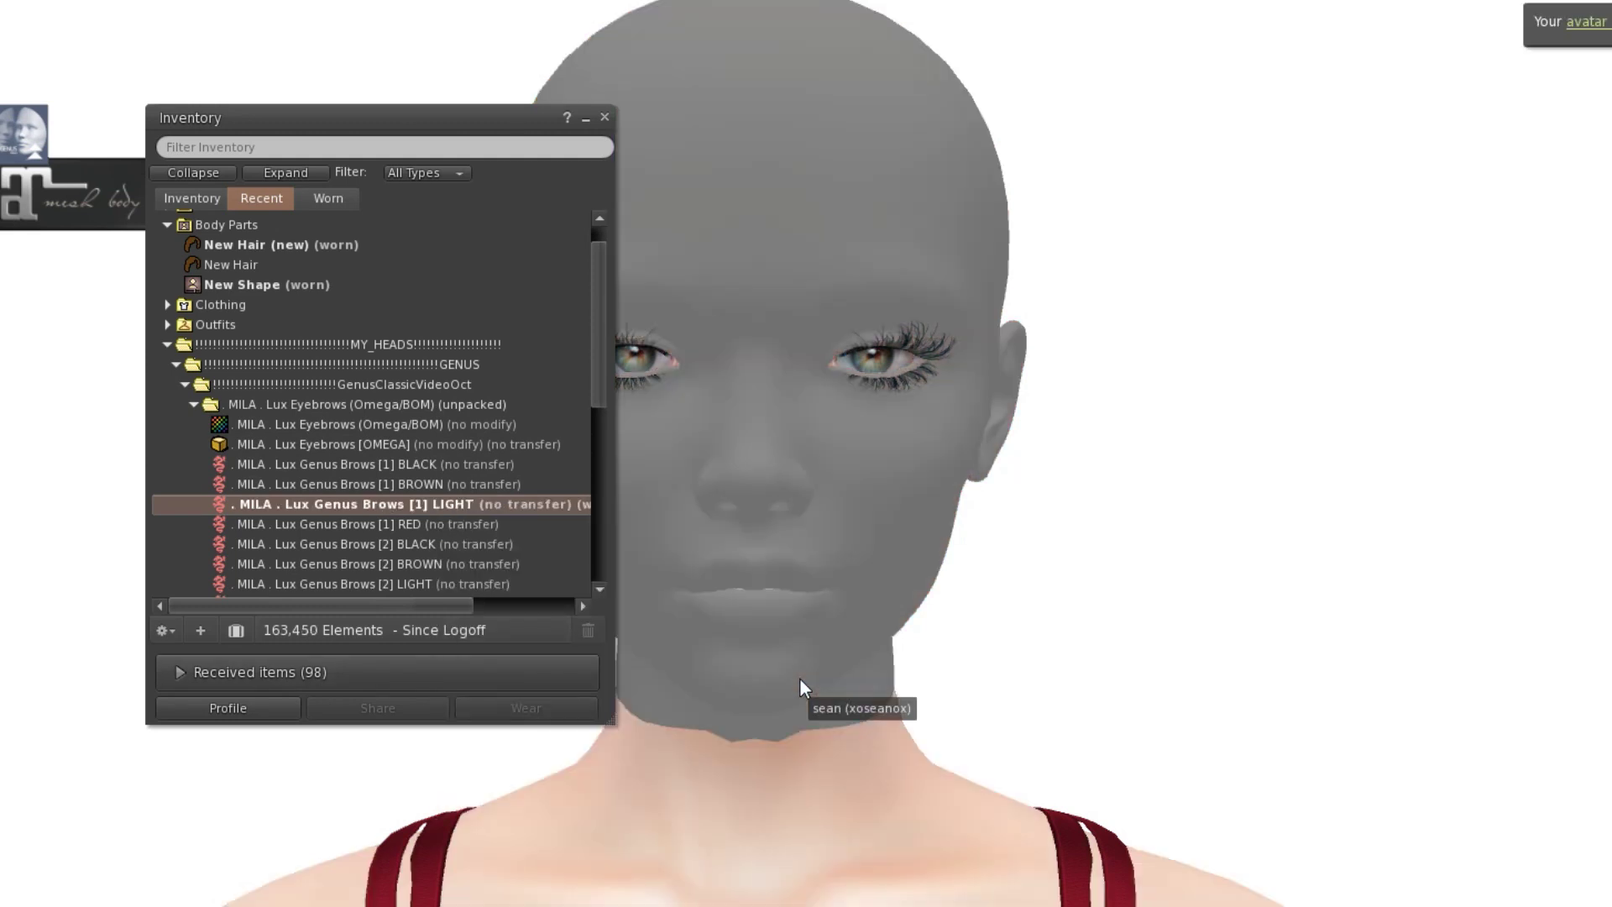
scroll(304, 512, "down", 3)
left_click(199, 332)
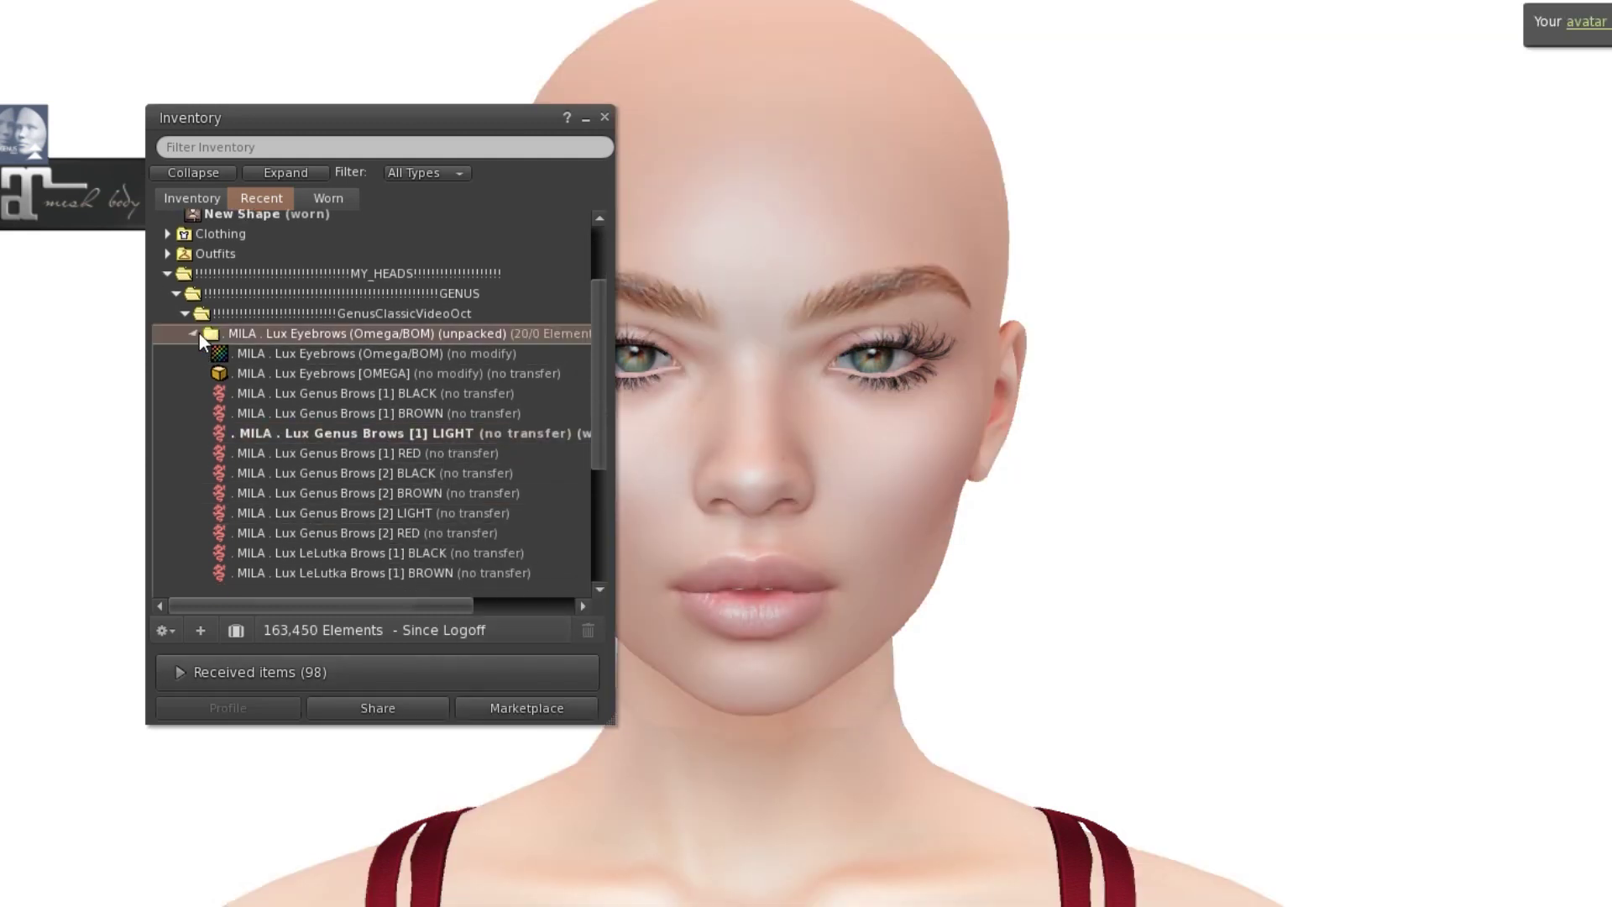
left_click(194, 333)
Step: Attach the IDTTY FACES - GENUS NUDE ME 2 HUD from its inventory folder and move it fully into view
left_click_drag(410, 119, 364, 88)
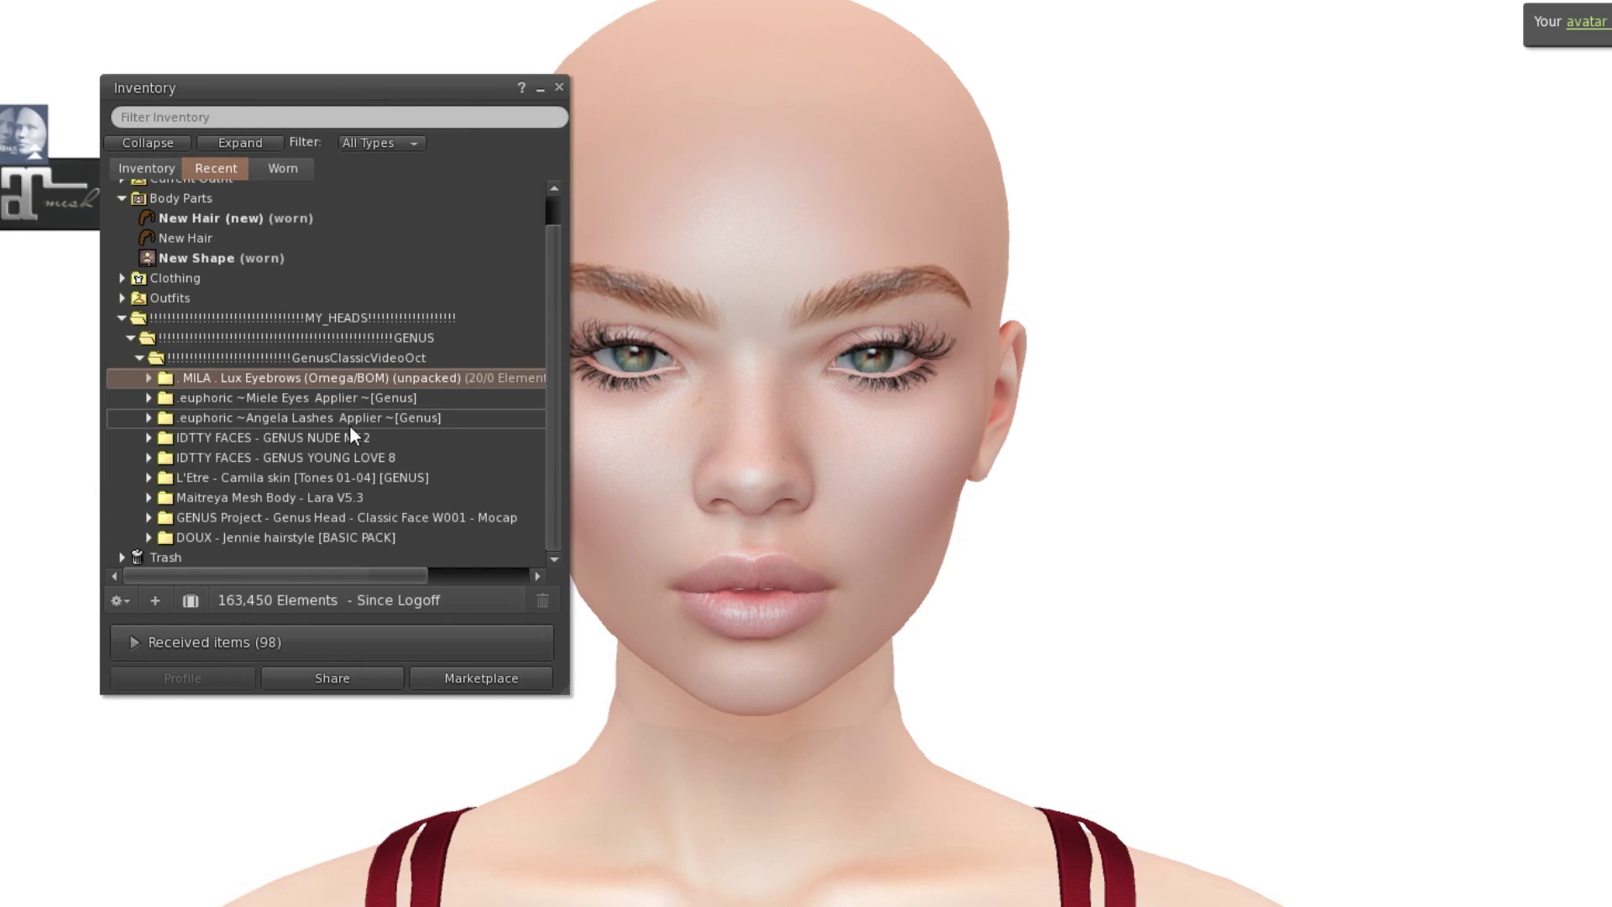
left_click(152, 436)
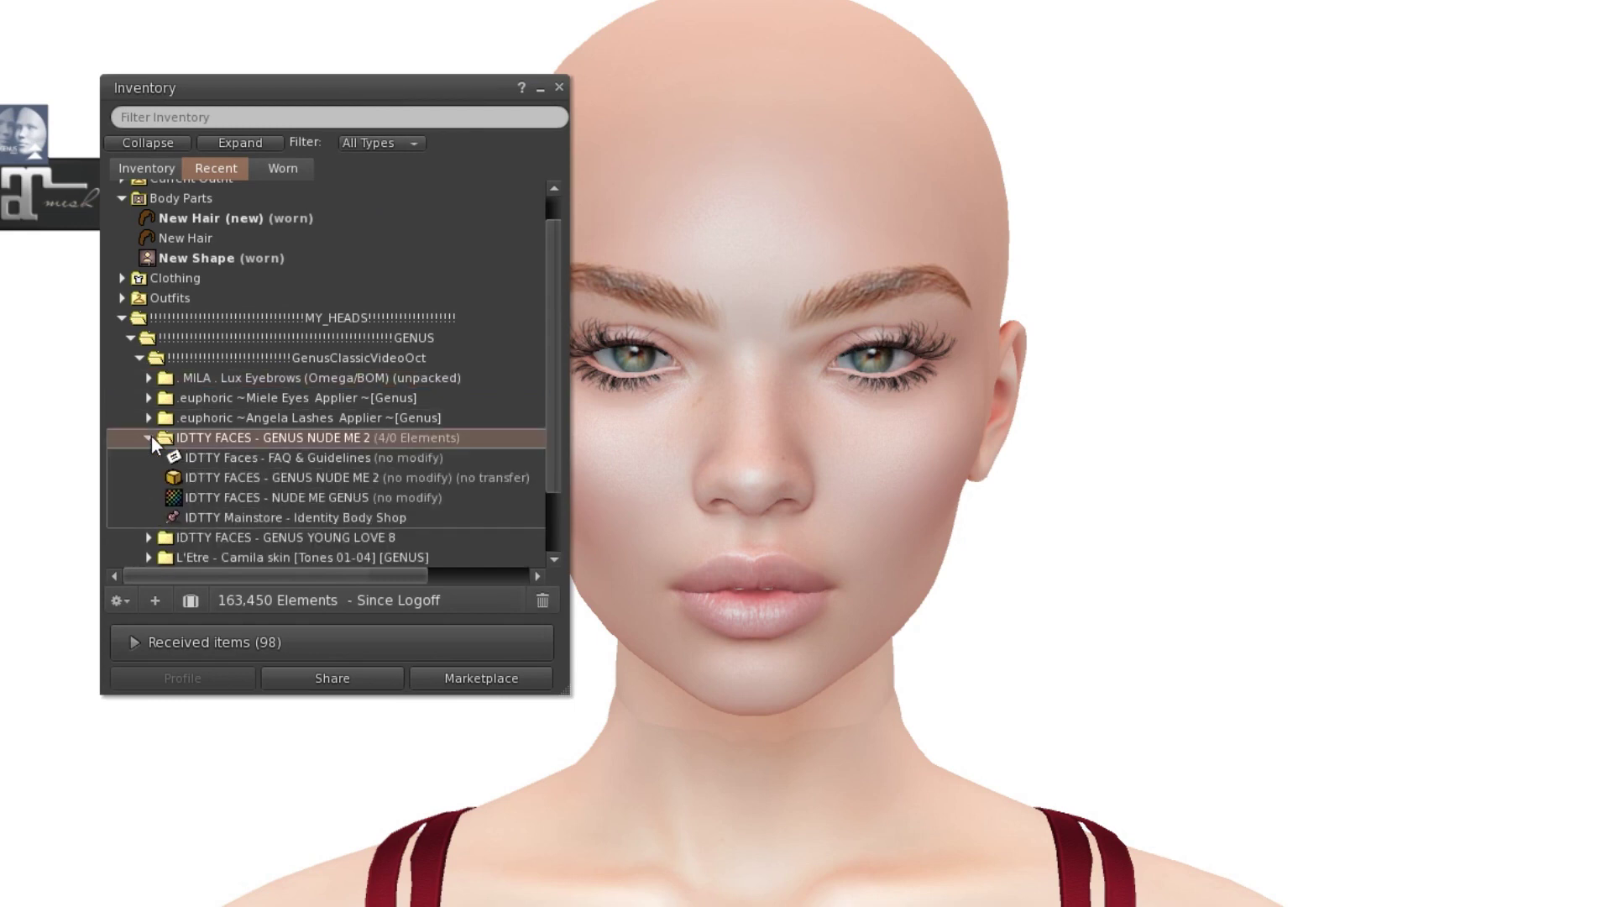
right_click(404, 479)
left_click(424, 789)
right_click(790, 861)
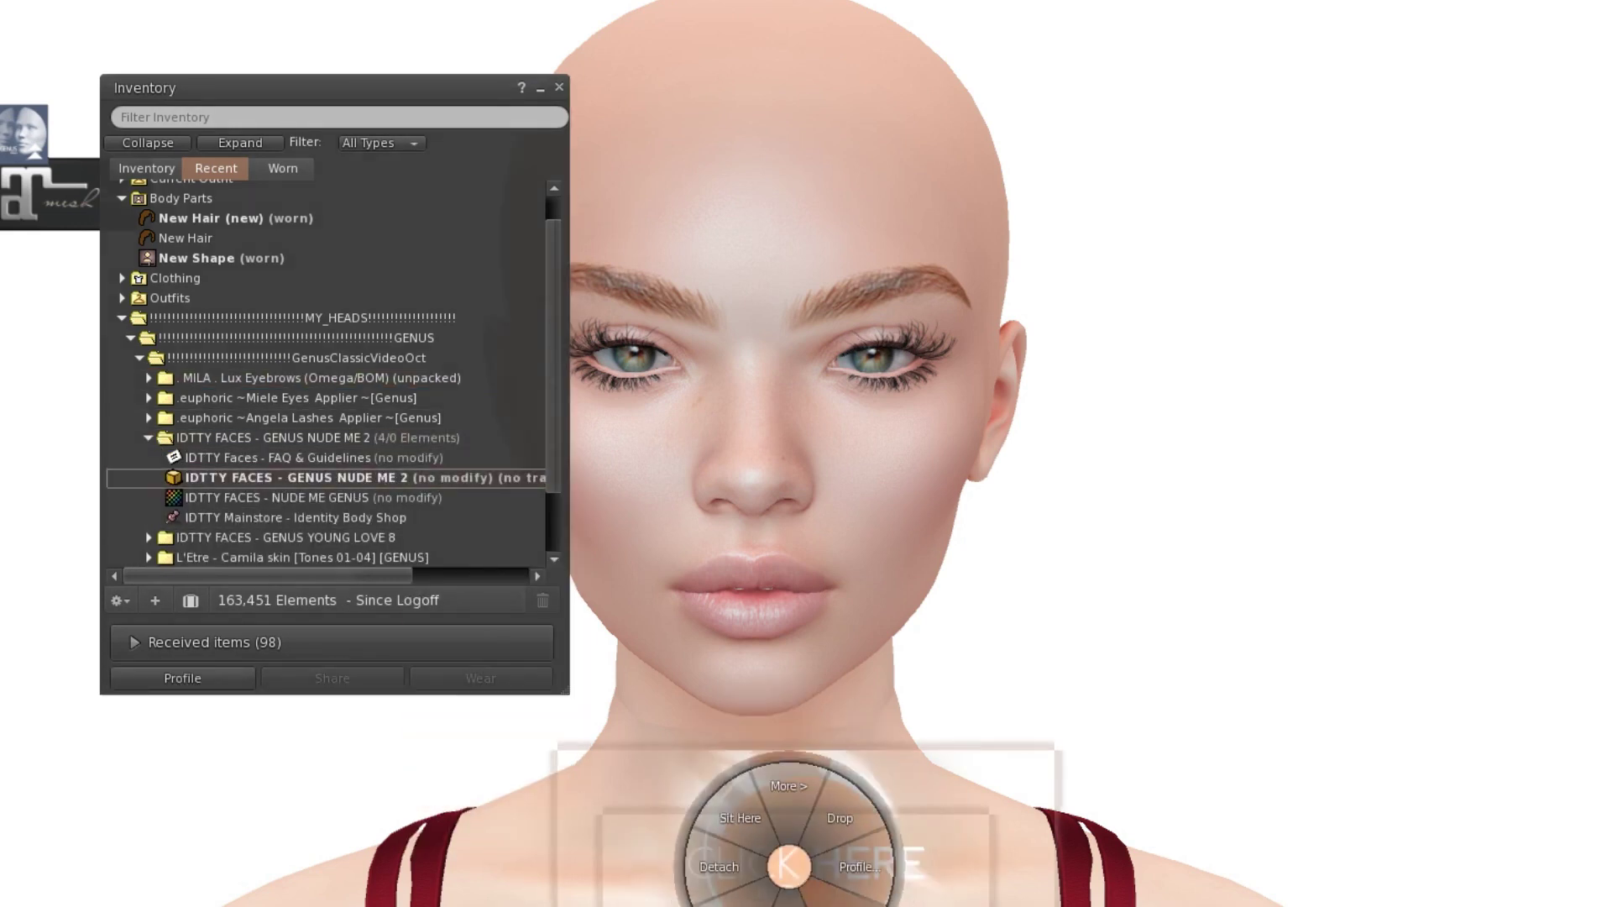
left_click(831, 878)
left_click_drag(804, 808, 798, 569)
key("Escape")
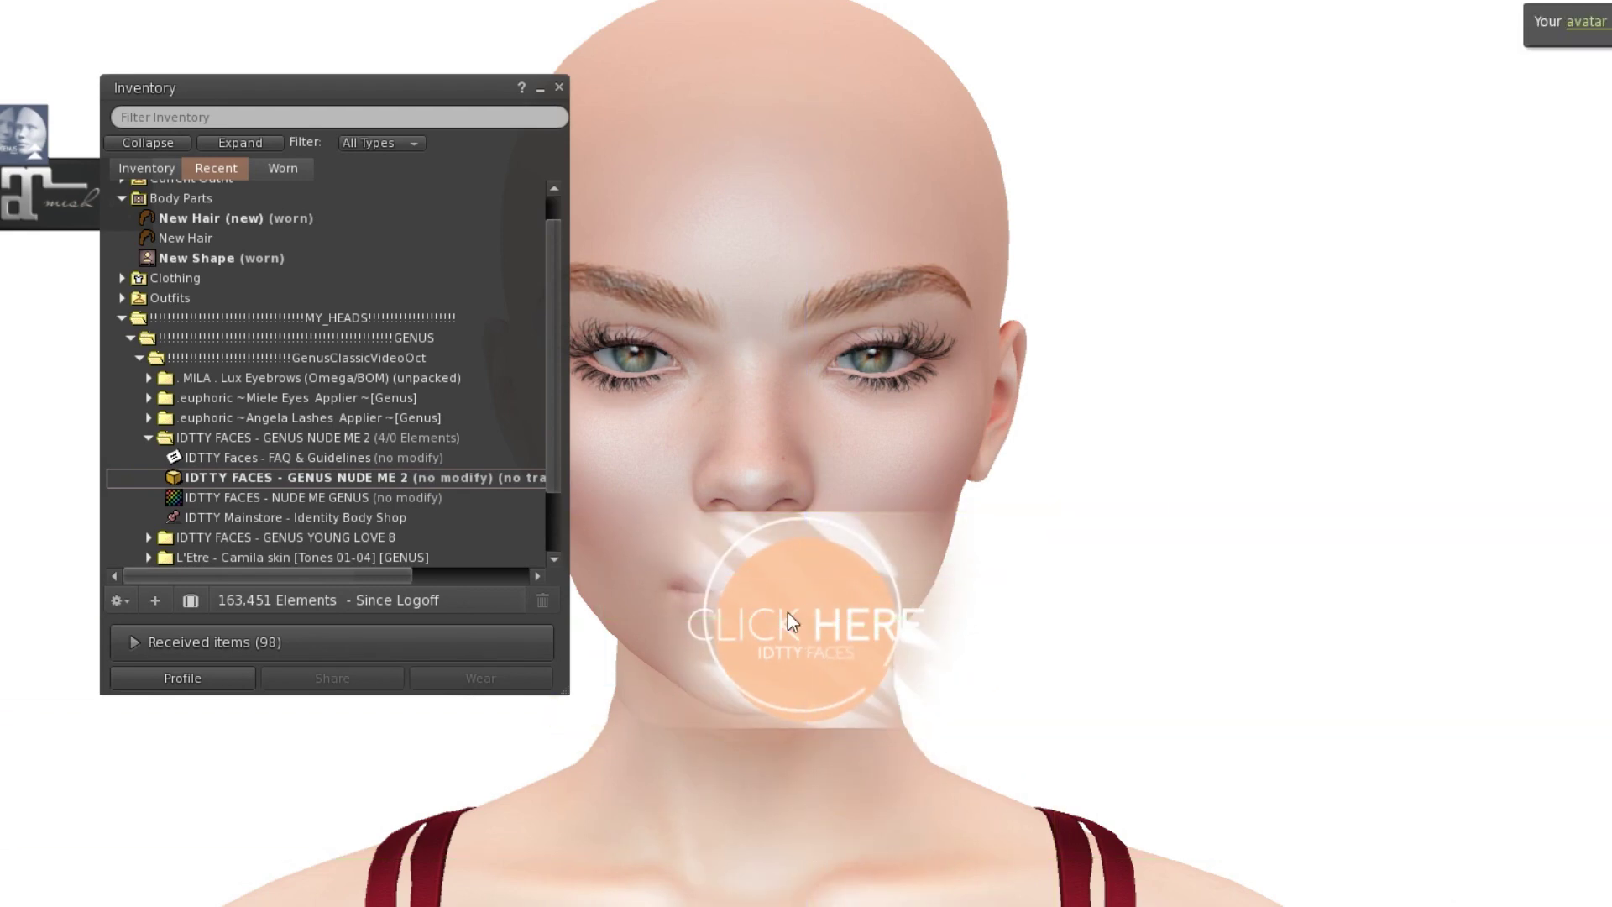
Step: Apply the Nude Me 2 eye makeup to the Genus head and detach its HUD
right_click(807, 163)
left_click(874, 234)
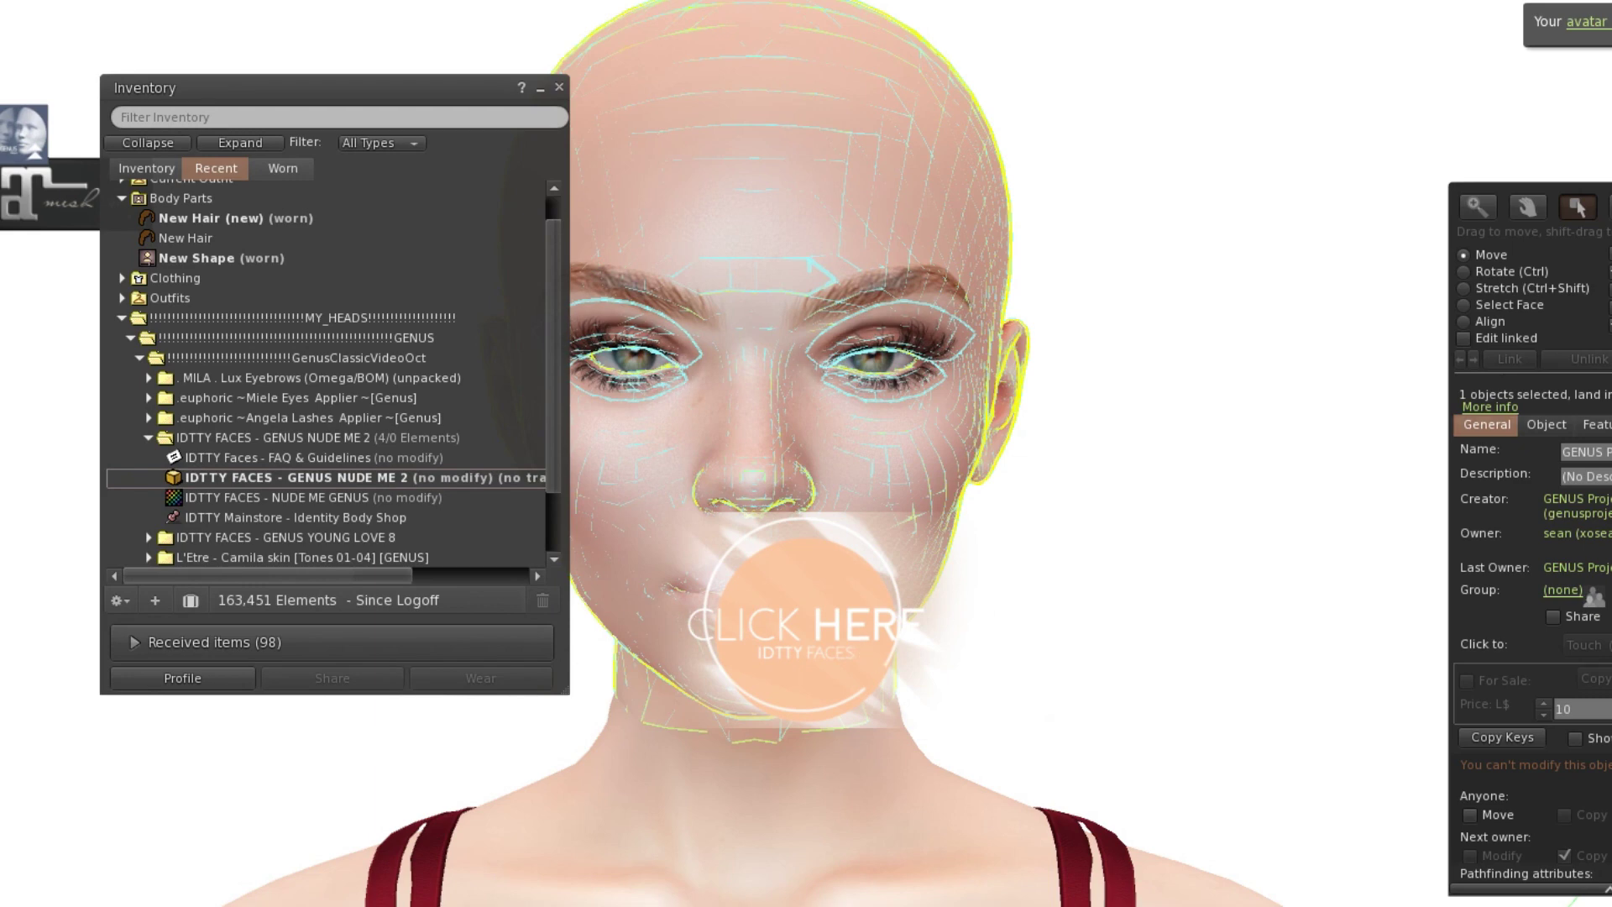
key("Escape")
right_click(827, 608)
left_click(773, 614)
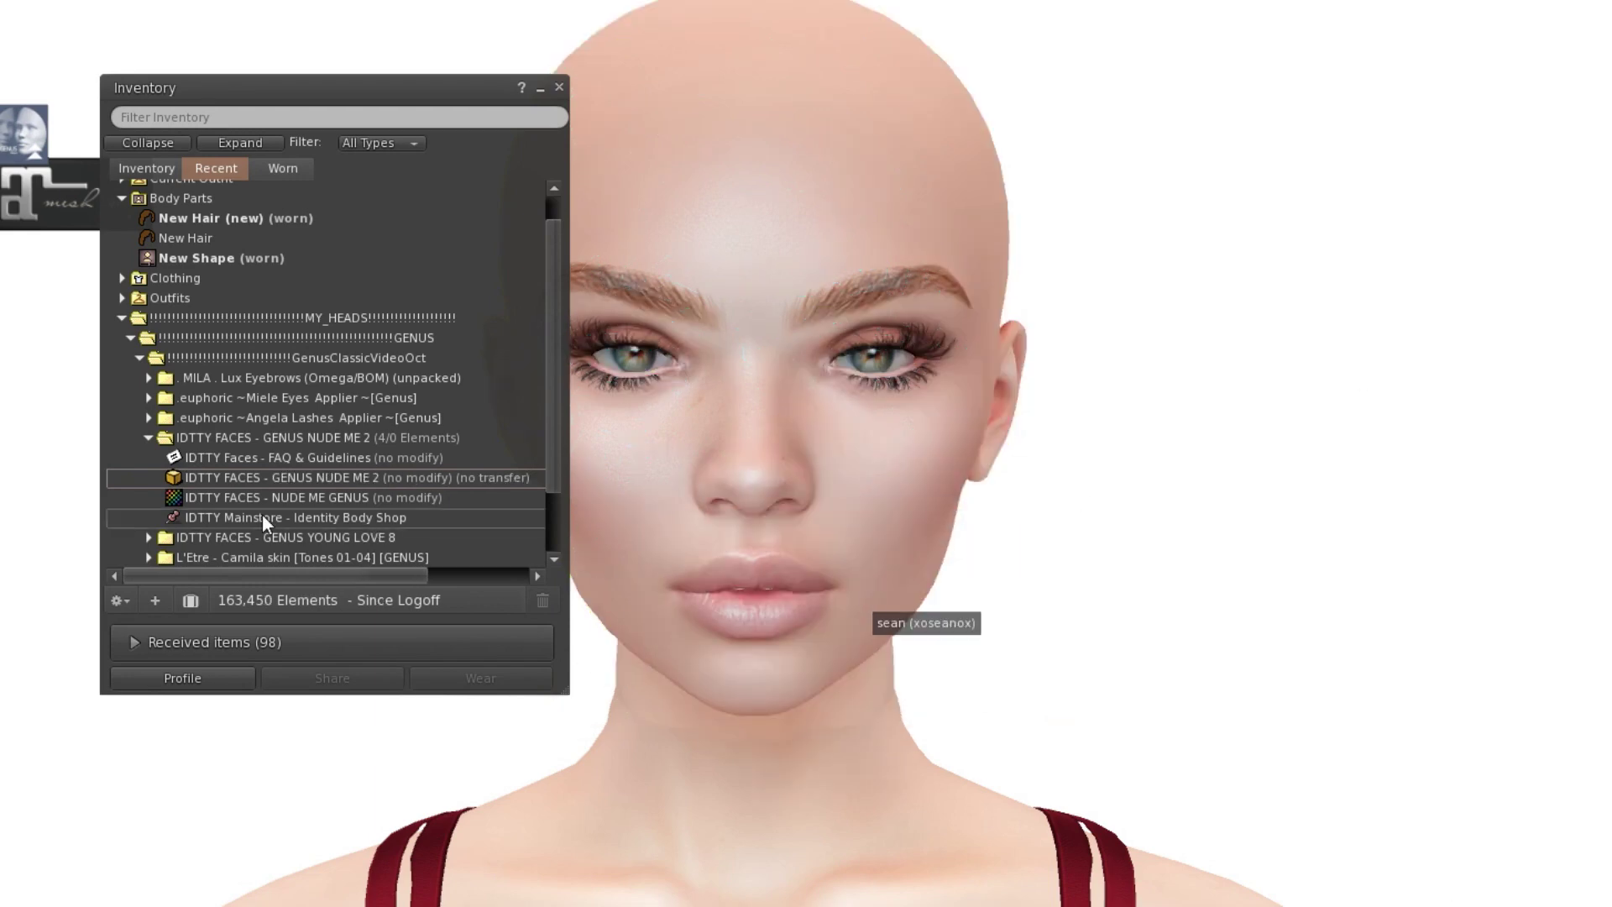
Step: Attach the IDTTY FACES - GENUS YOUNG LOVE 8 HUD from its inventory folder and raise it into view
left_click(149, 437)
left_click(150, 458)
right_click(353, 497)
left_click(386, 793)
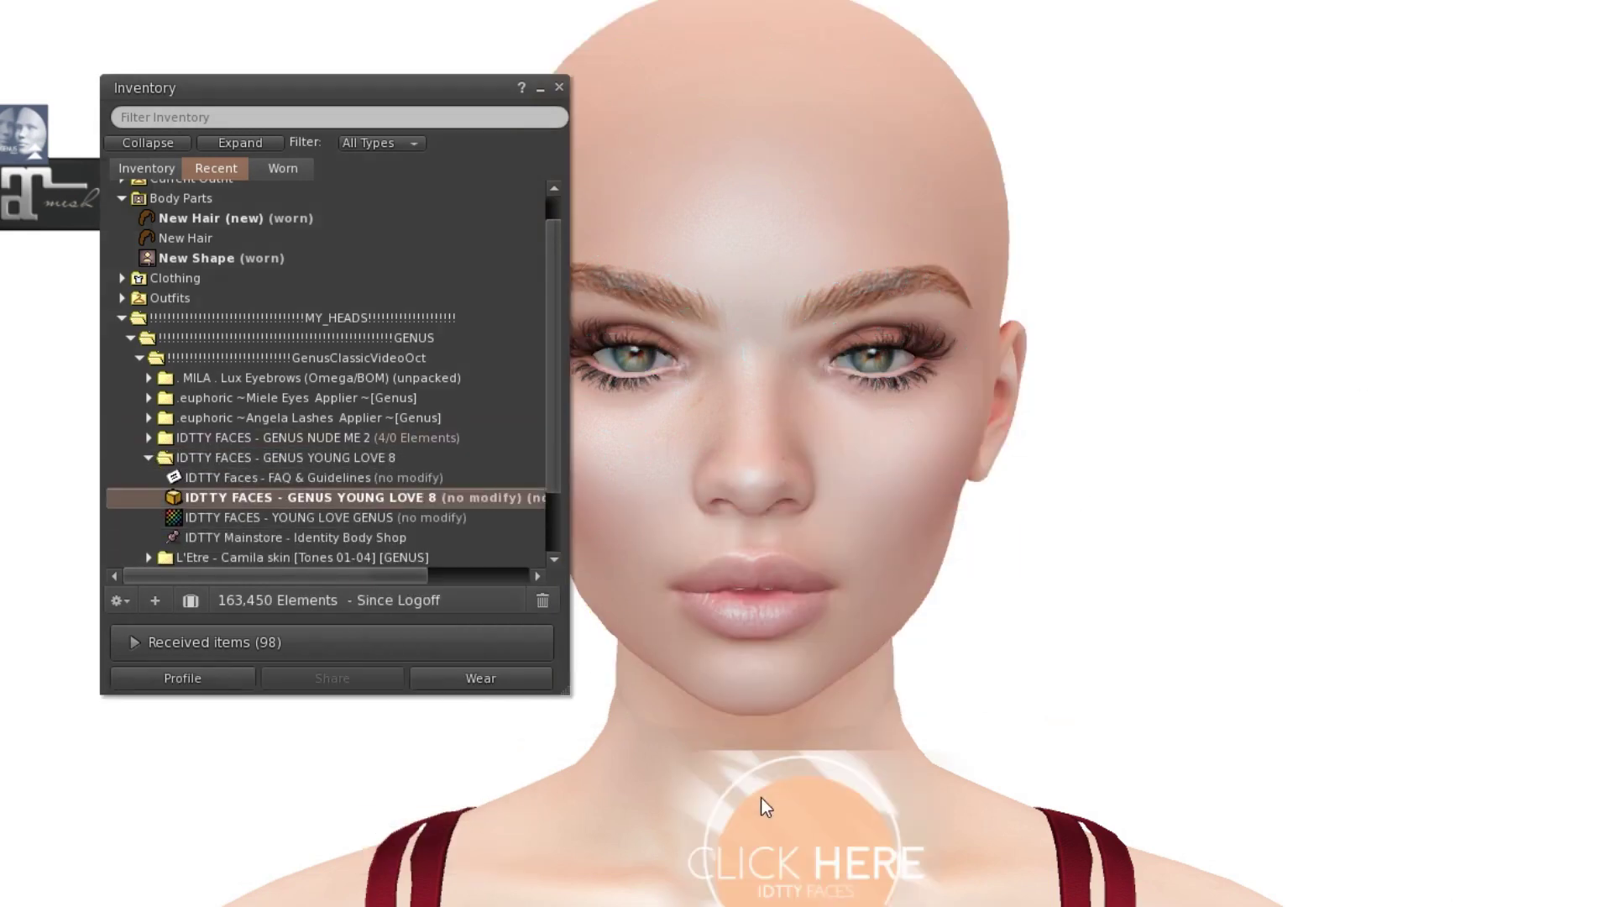
right_click(778, 834)
left_click(827, 882)
key("Escape")
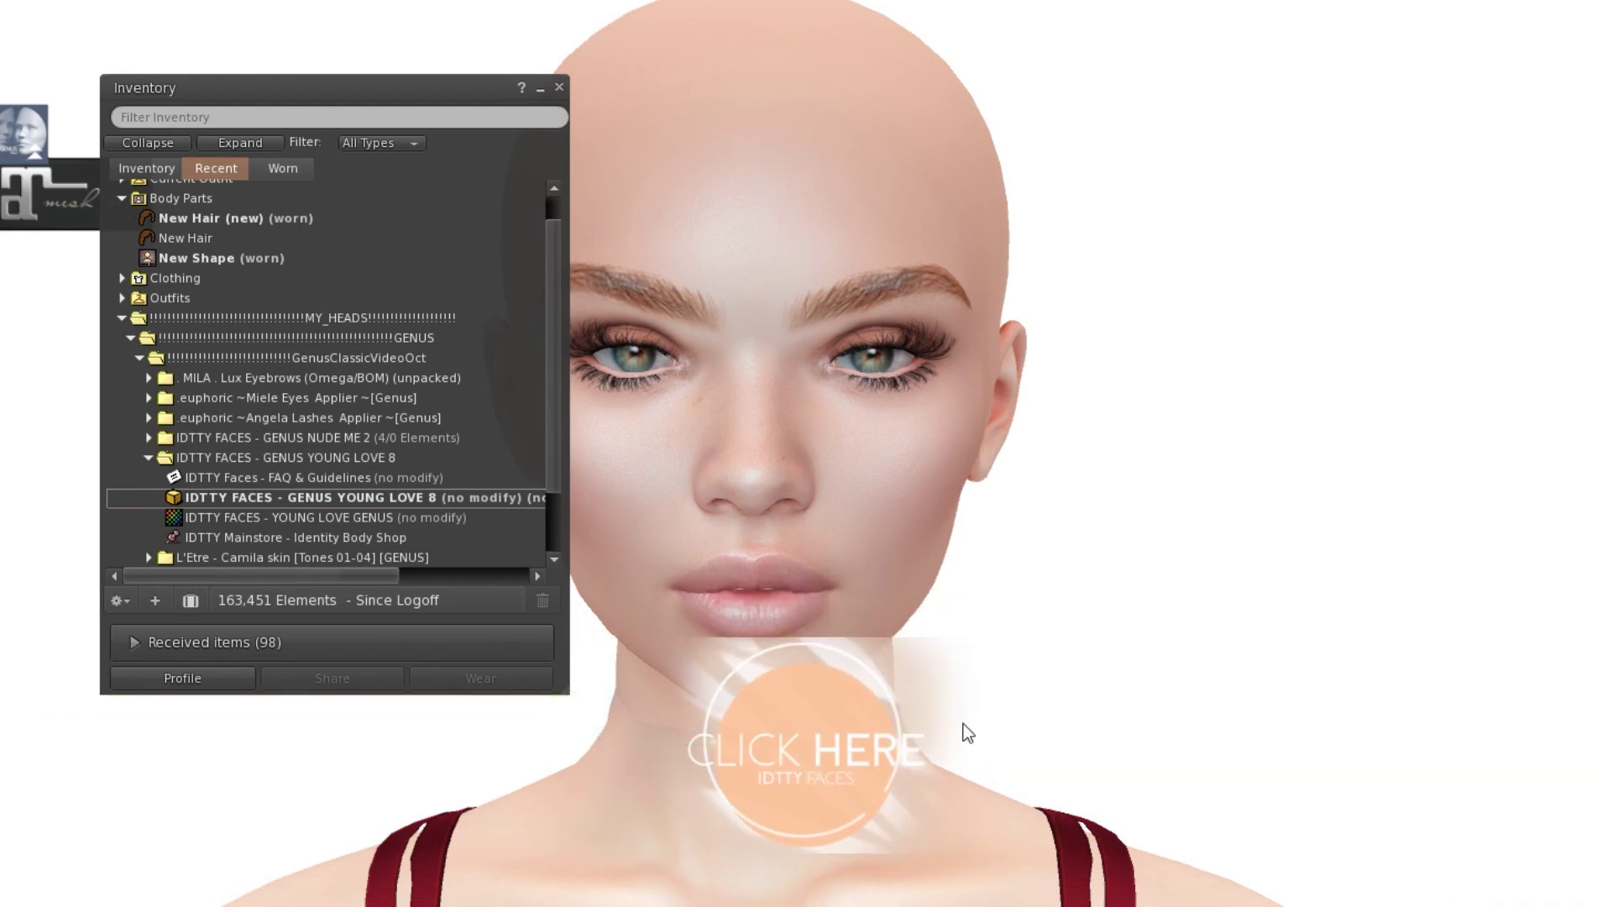
Step: Apply the Young Love 8 lip makeup to the Genus head, detach its HUD and collapse its folder
right_click(748, 245)
left_click(795, 293)
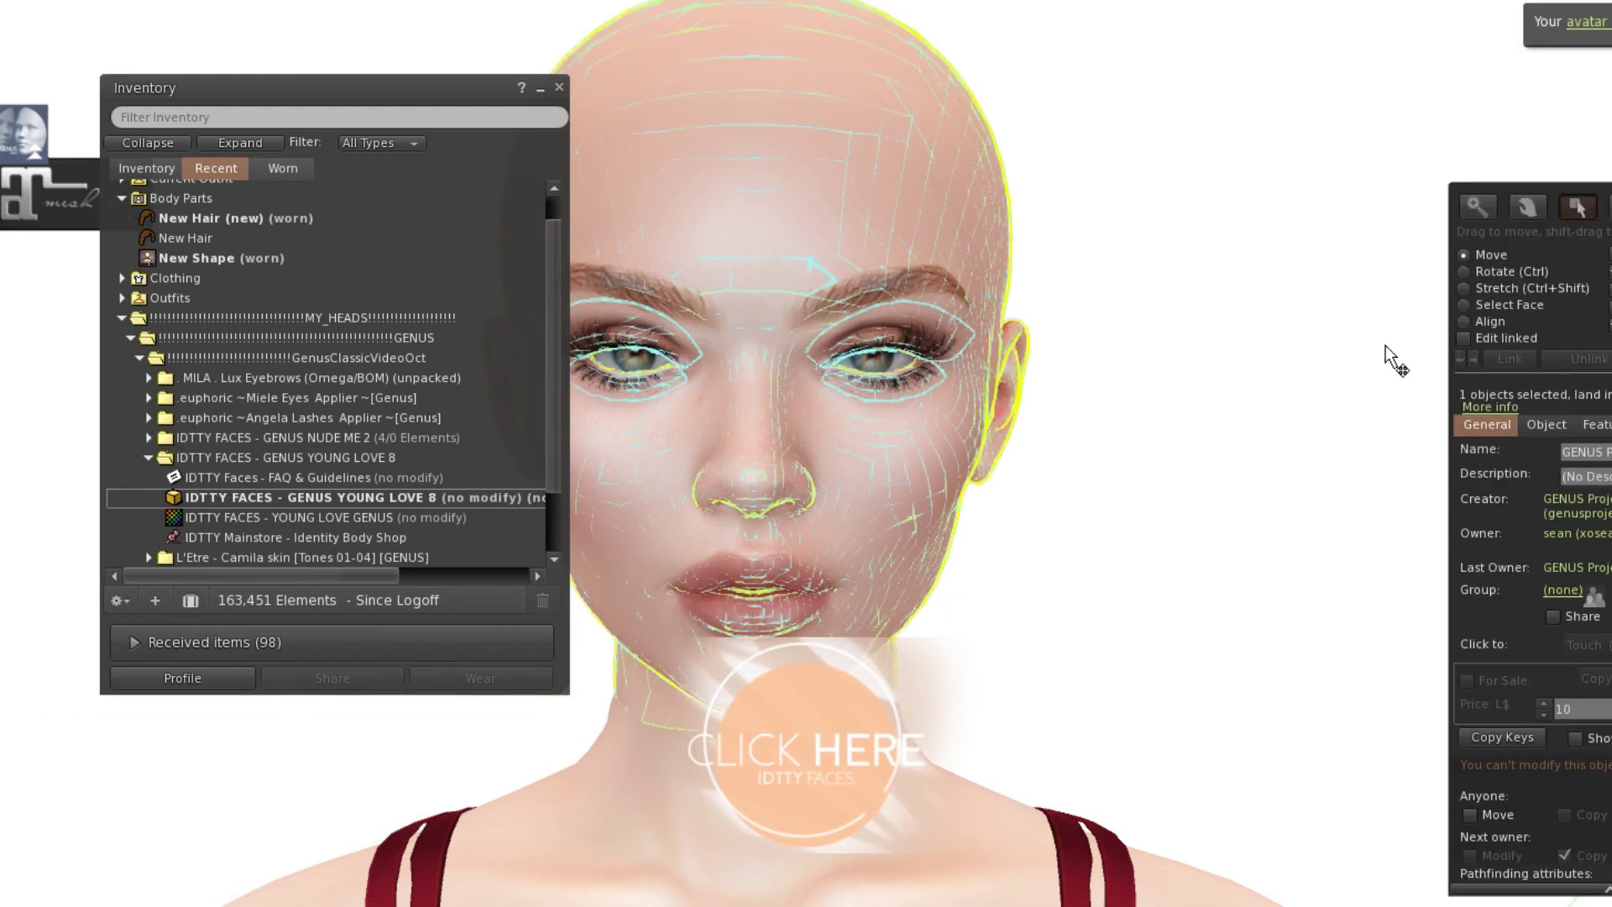
left_click(1464, 338)
key("ctrl+w")
right_click(835, 738)
left_click(831, 630)
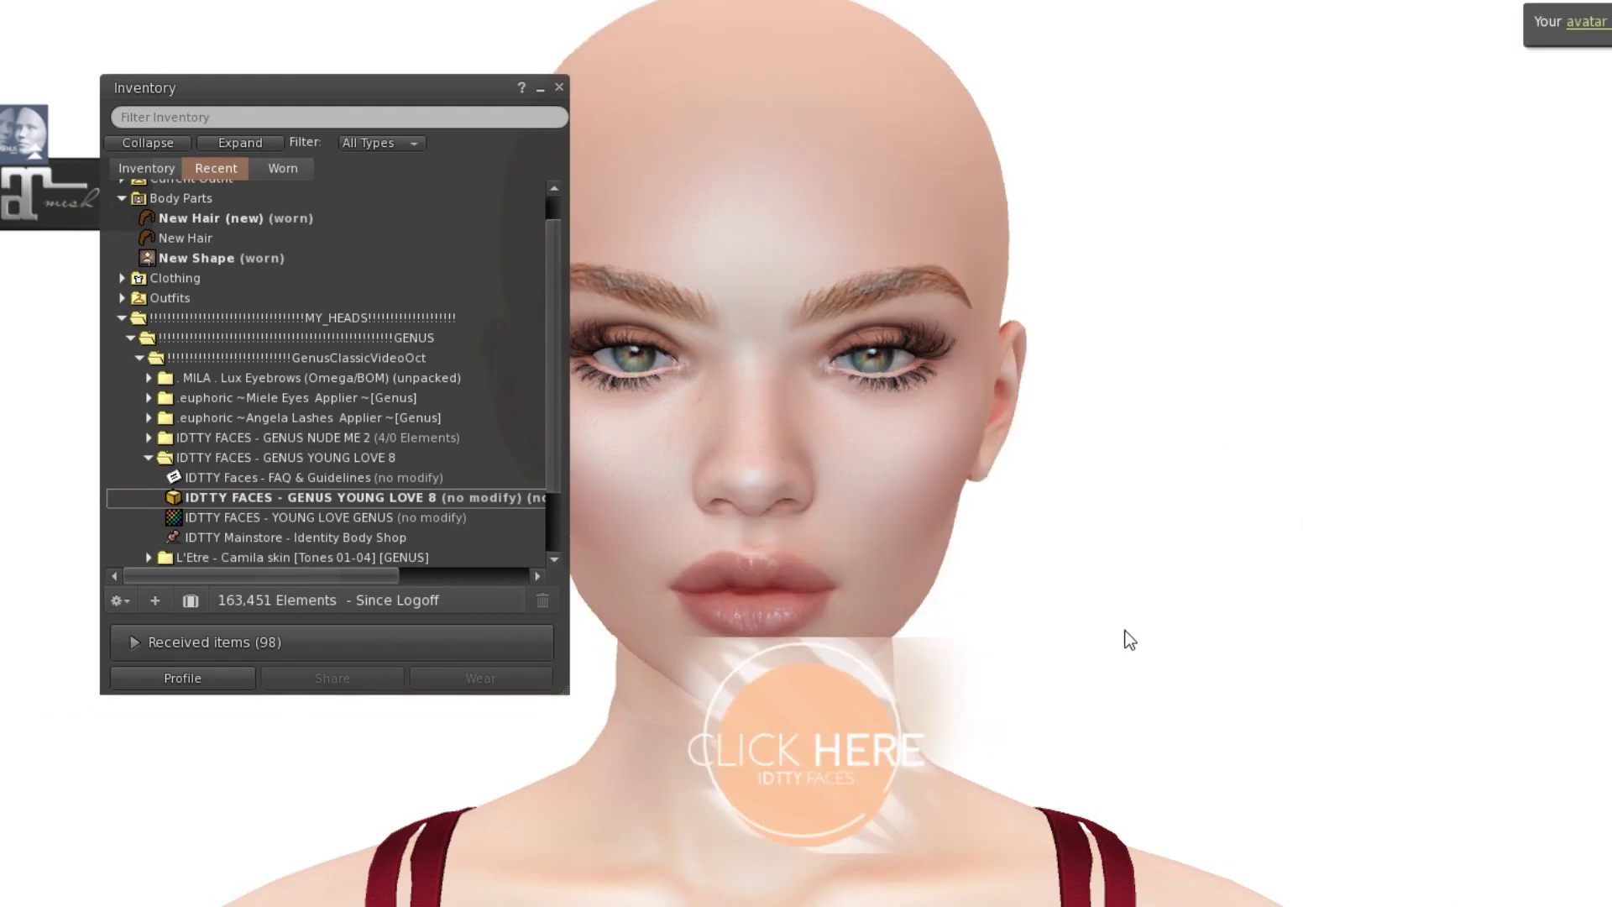
left_click(149, 458)
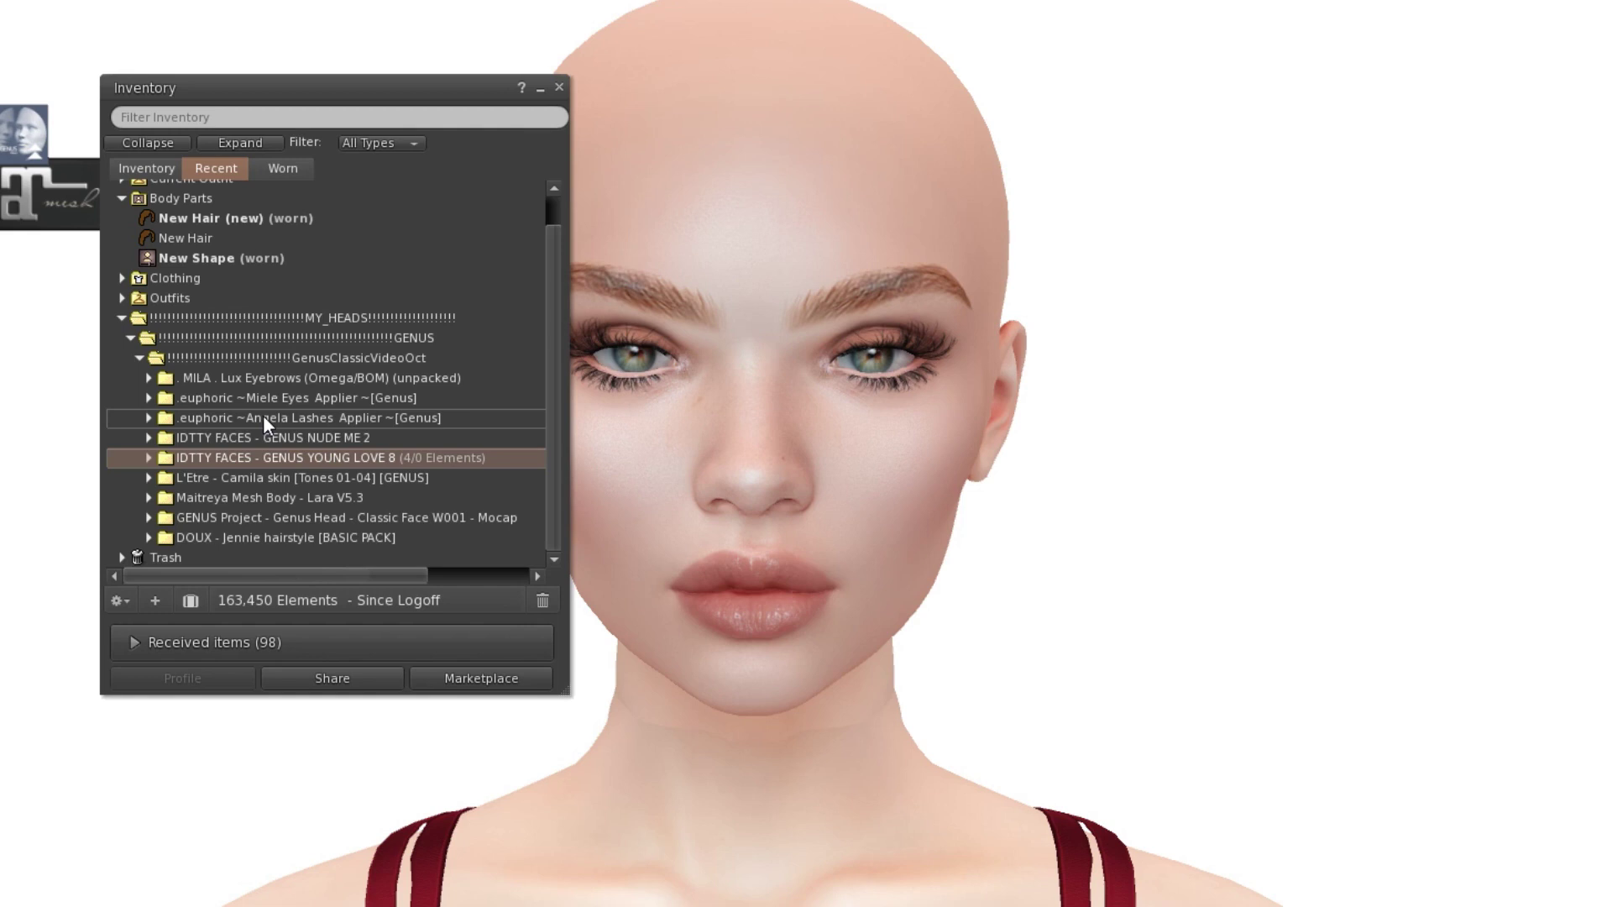
Step: Add the enVOGUE HairBase - Dark Brown 1 from the Dark Browns inventory folder to the avatar
double_click(245, 272)
scroll(432, 435, "down", 3)
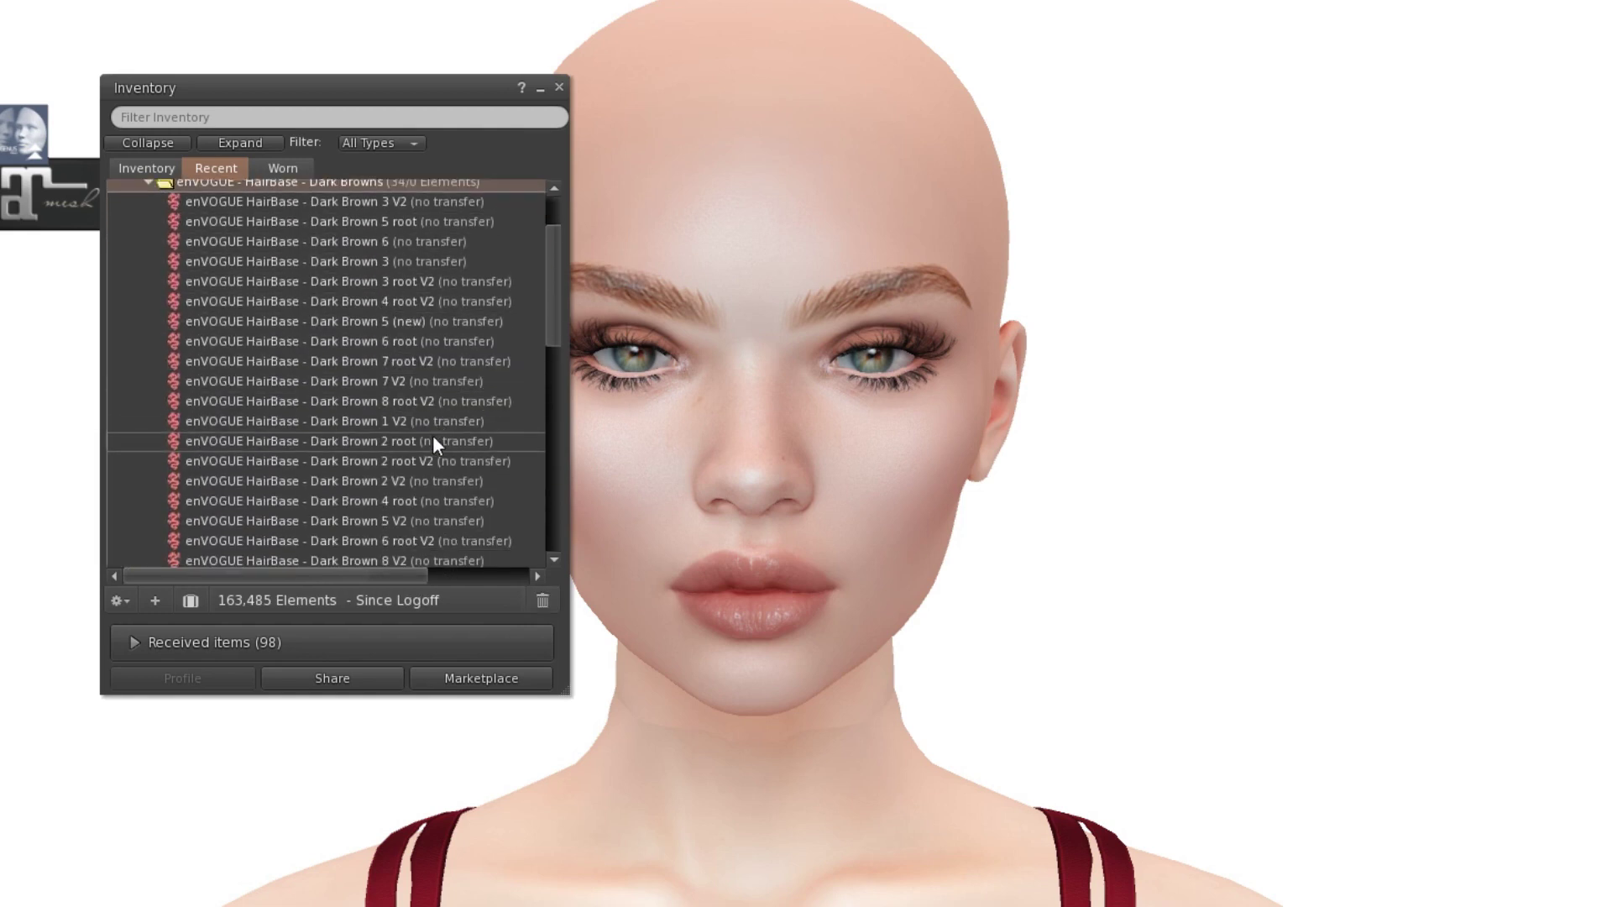
right_click(423, 492)
left_click(460, 791)
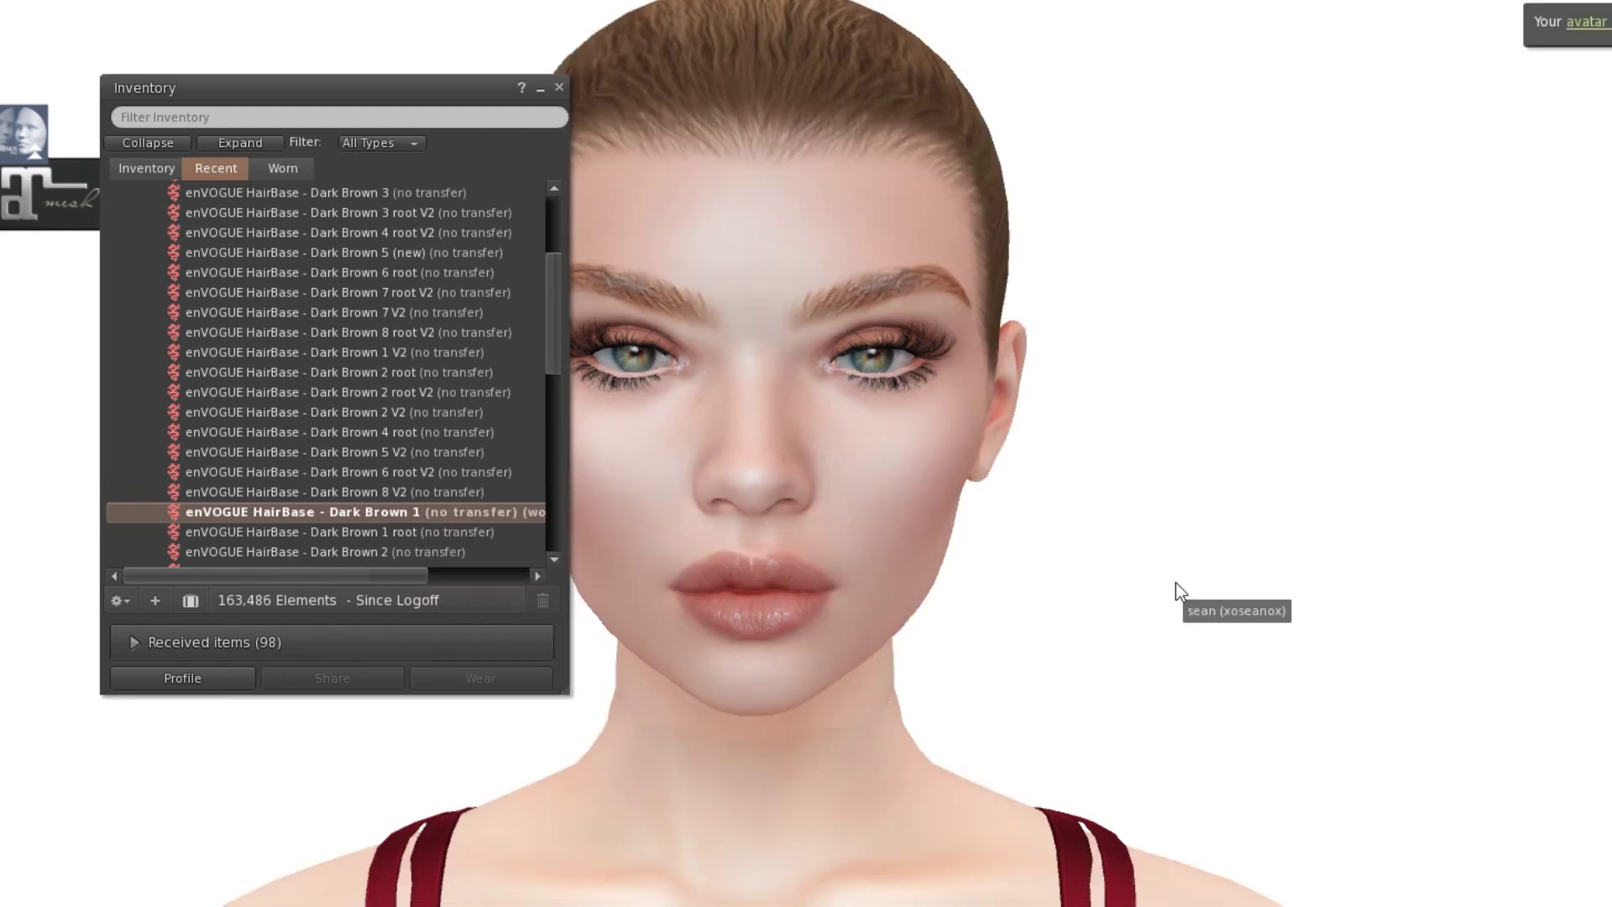
left_click(151, 274)
Step: Open the worn New Shape for editing, minimize the inventory, and narrow and reposition the shape editor beside the face
scroll(294, 339, "down", 2)
right_click(295, 499)
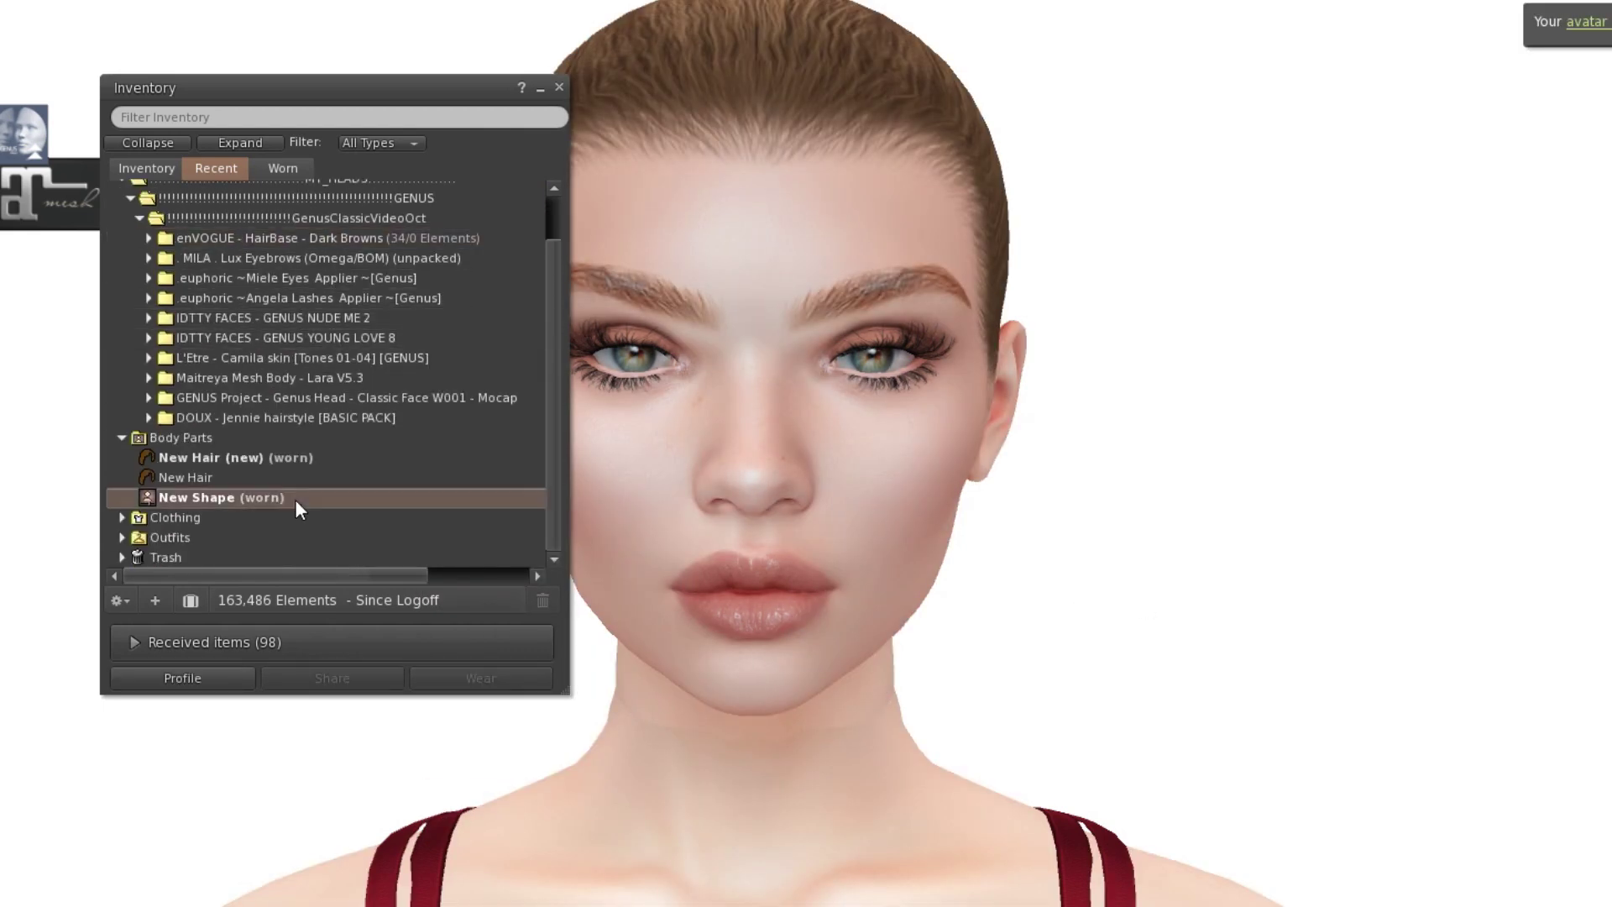
left_click(344, 777)
left_click(540, 89)
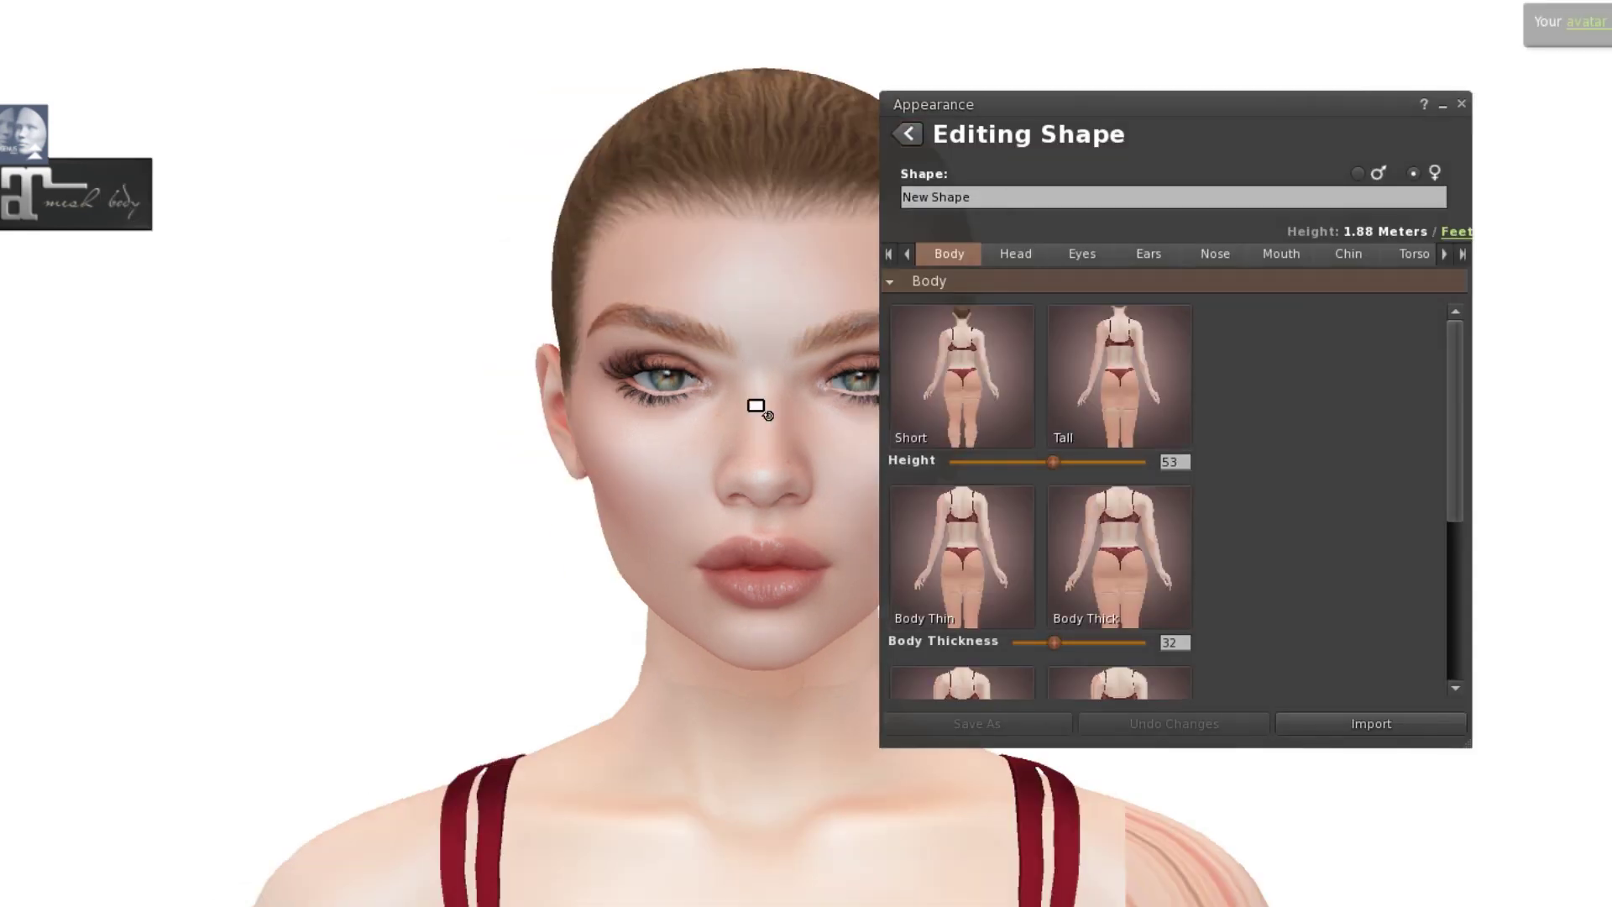
left_click_drag(1471, 450, 1353, 457)
left_click_drag(1124, 97, 1170, 136)
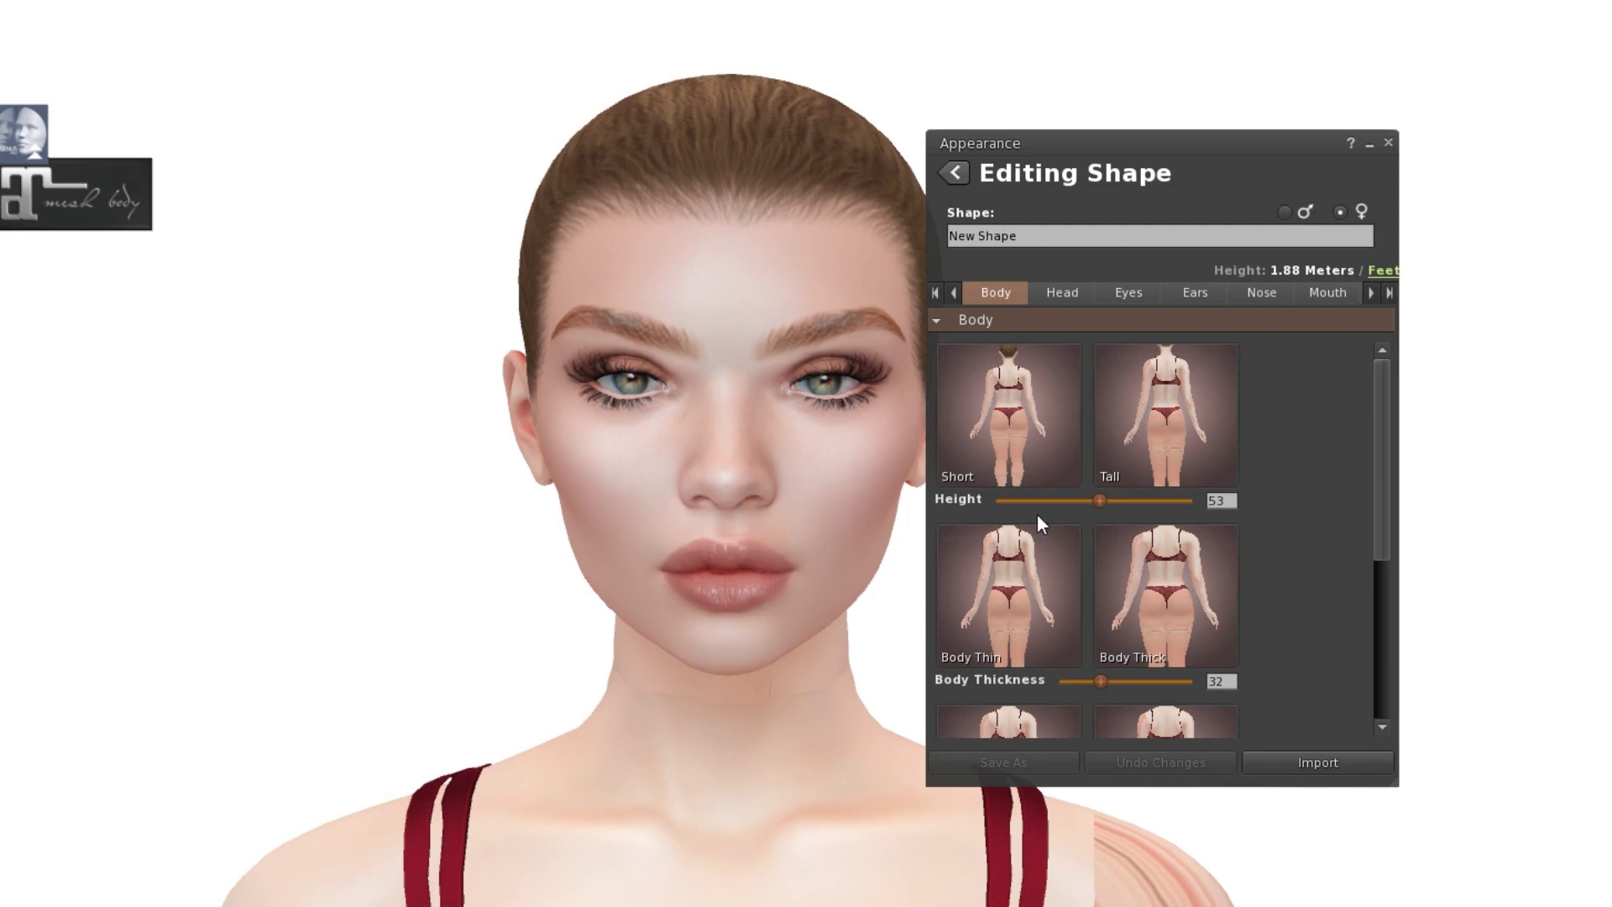
Step: Set the shape's Head Size to 60 and Head Stretch to 46
scroll(1078, 450, "down", 5)
left_click(1062, 292)
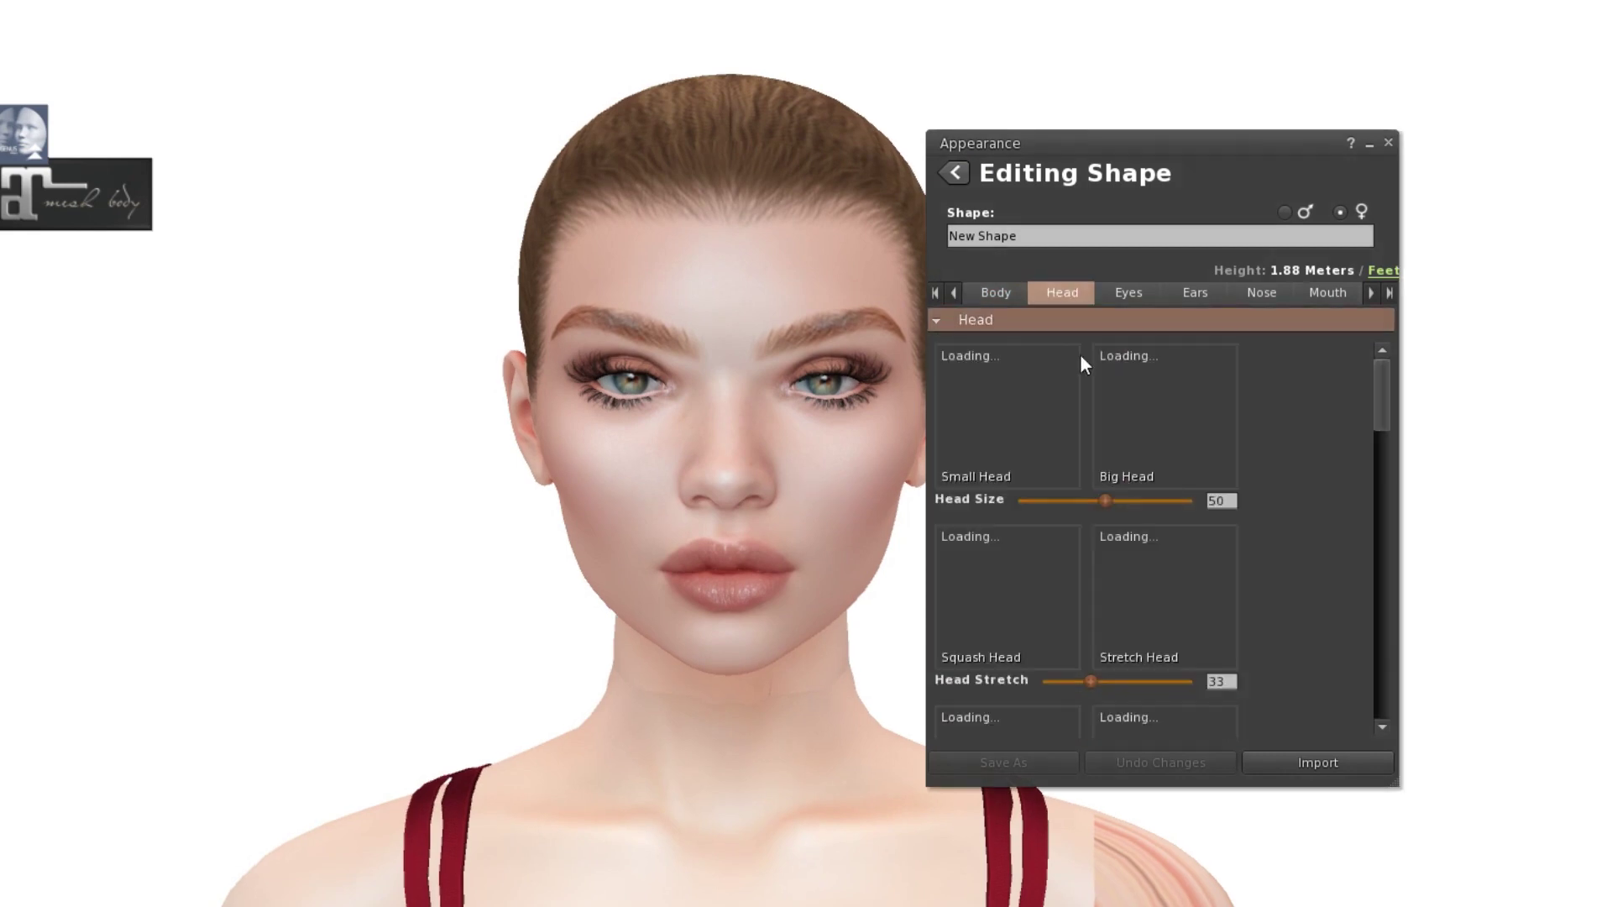
left_click_drag(1105, 500, 1124, 500)
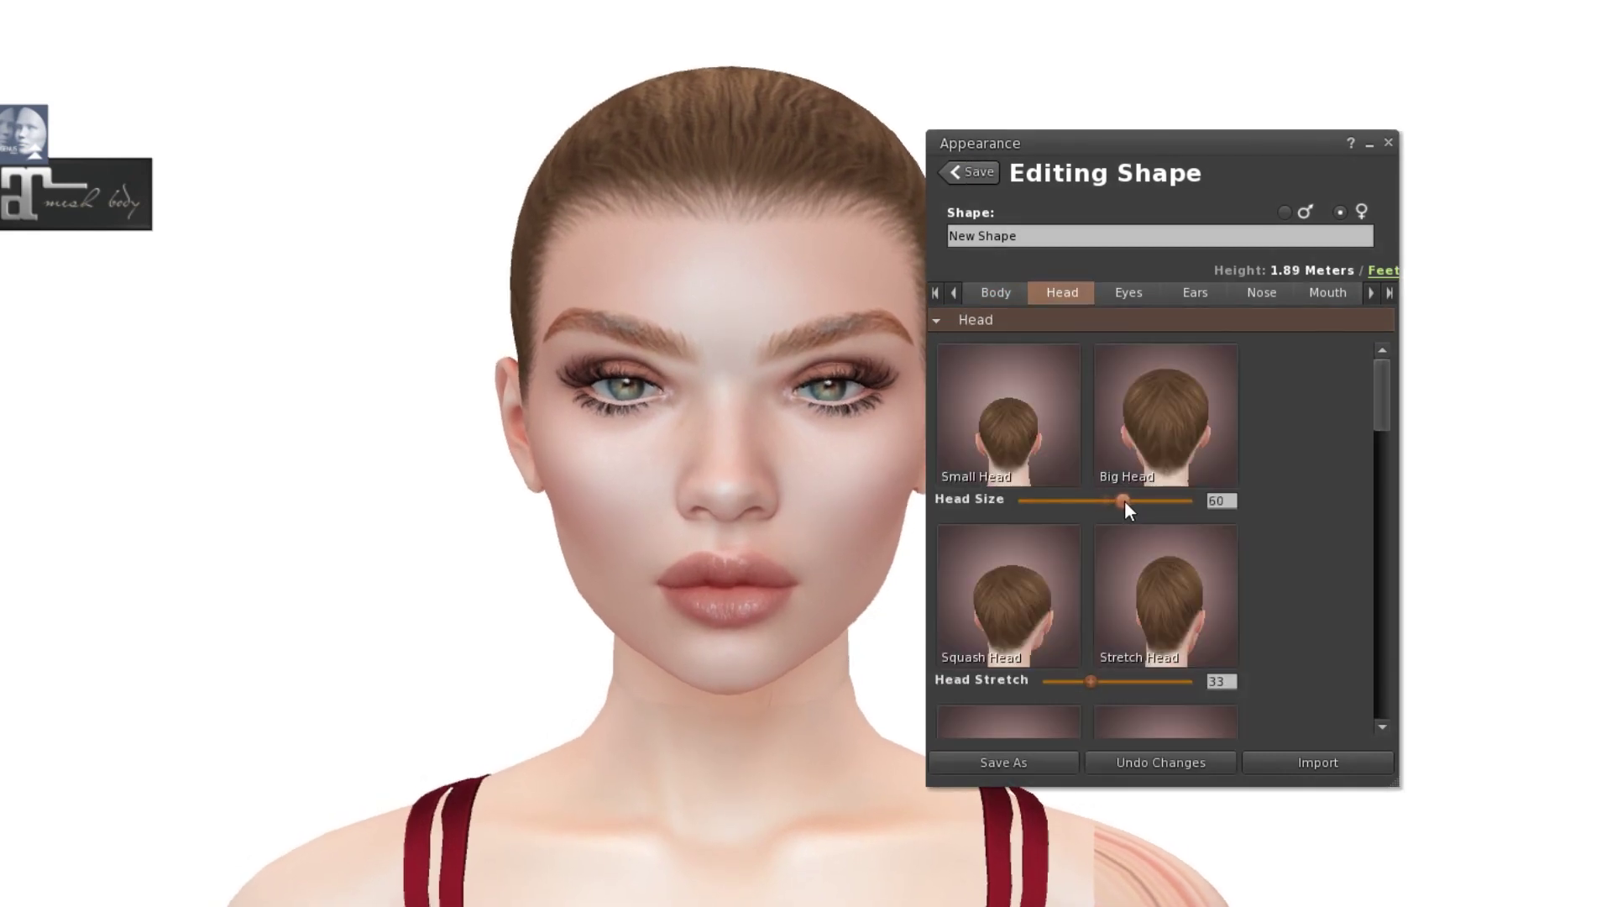
scroll(1126, 470, "down", 2)
left_click_drag(1090, 611, 1110, 611)
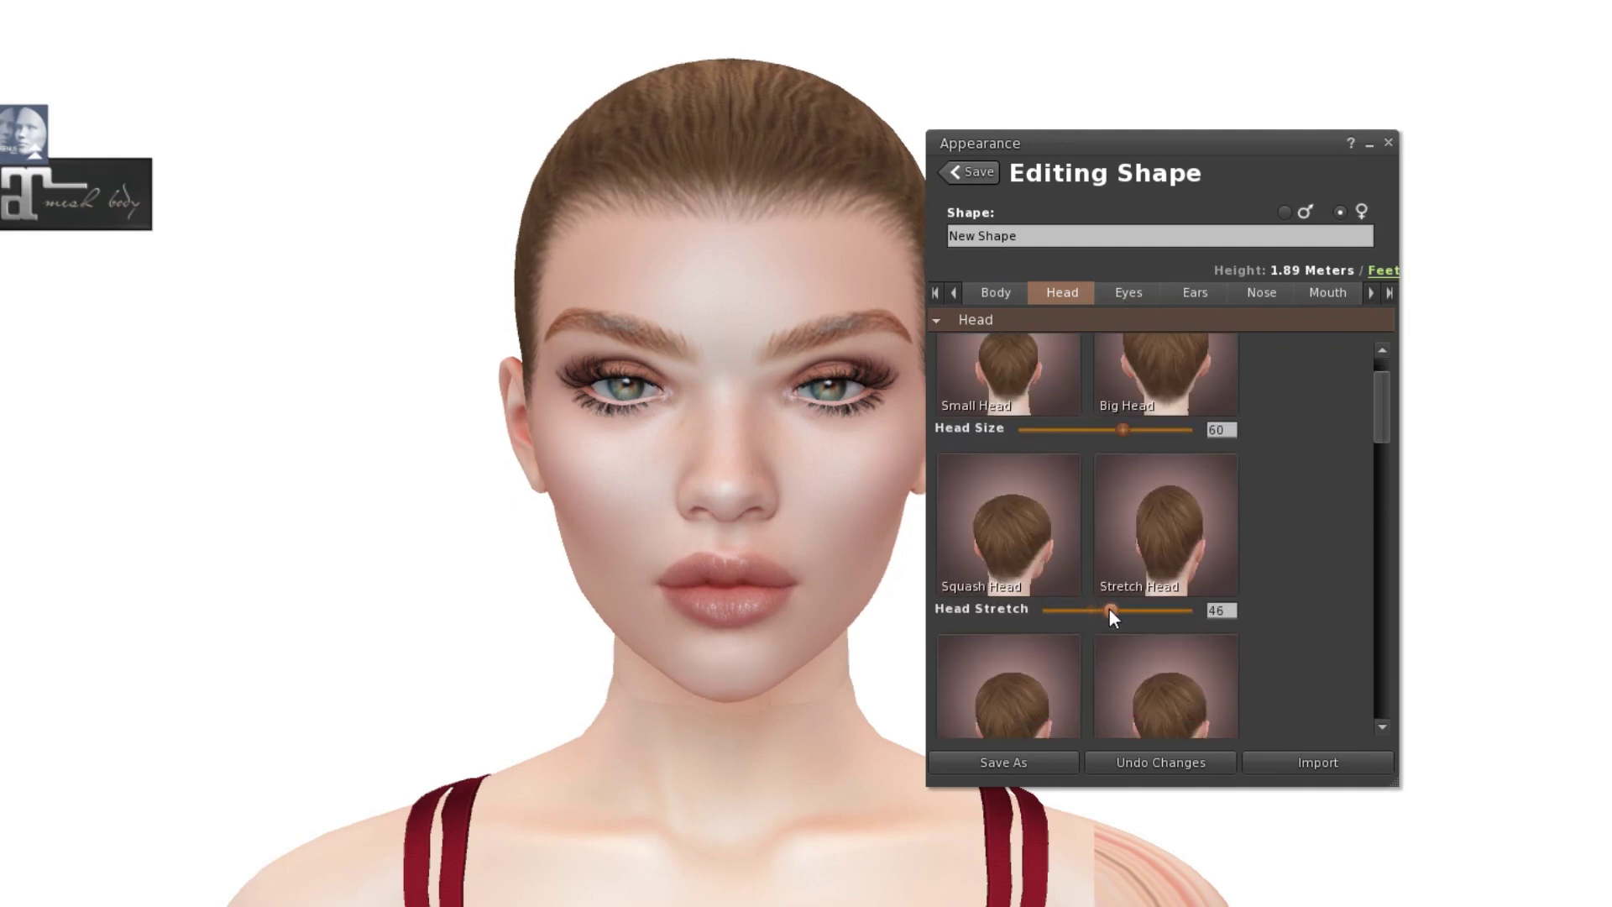
Step: Set the shape's Head Shape to 64 and Egg Head to 47
scroll(1050, 621, "down", 5)
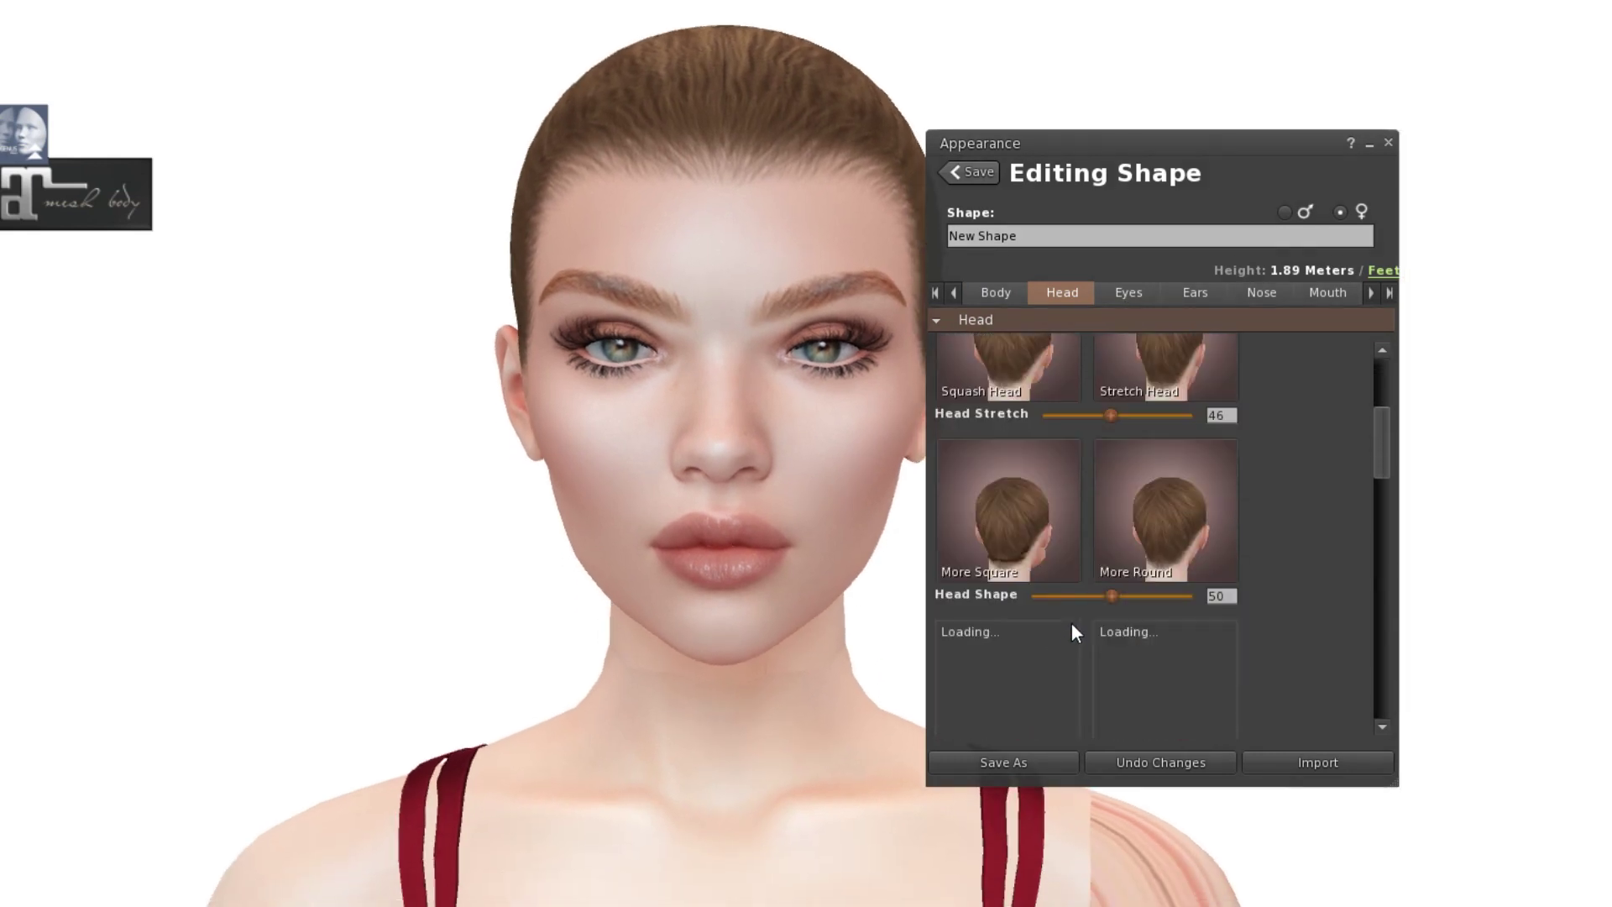
left_click_drag(1111, 596, 1133, 598)
scroll(1121, 563, "up", 5)
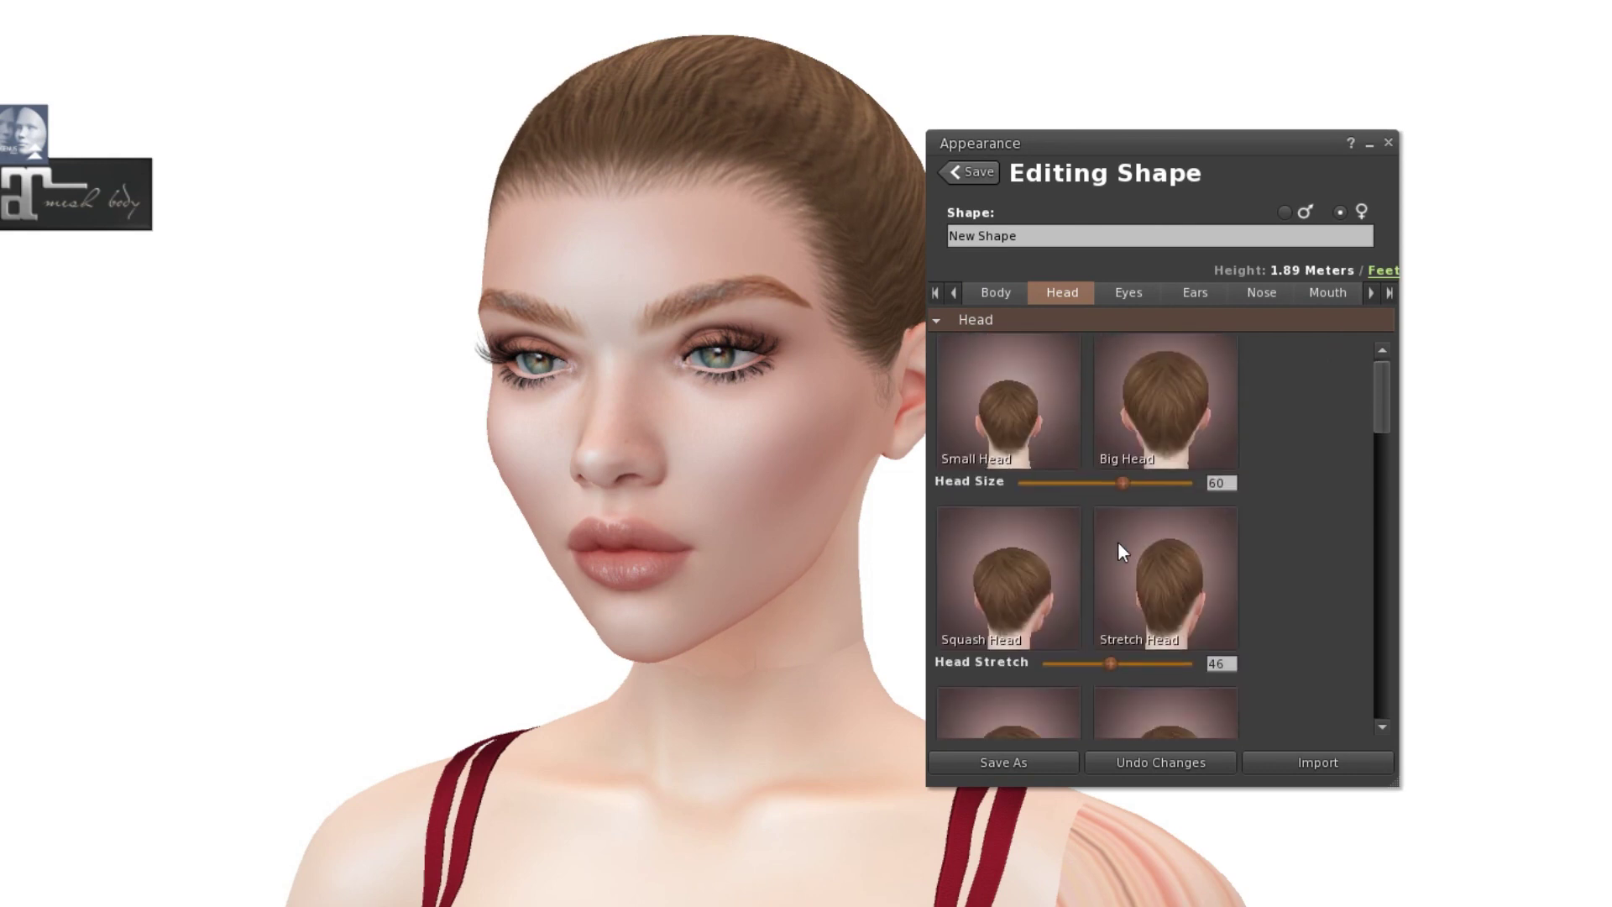
scroll(1118, 544, "down", 10)
left_click_drag(1115, 599, 1093, 599)
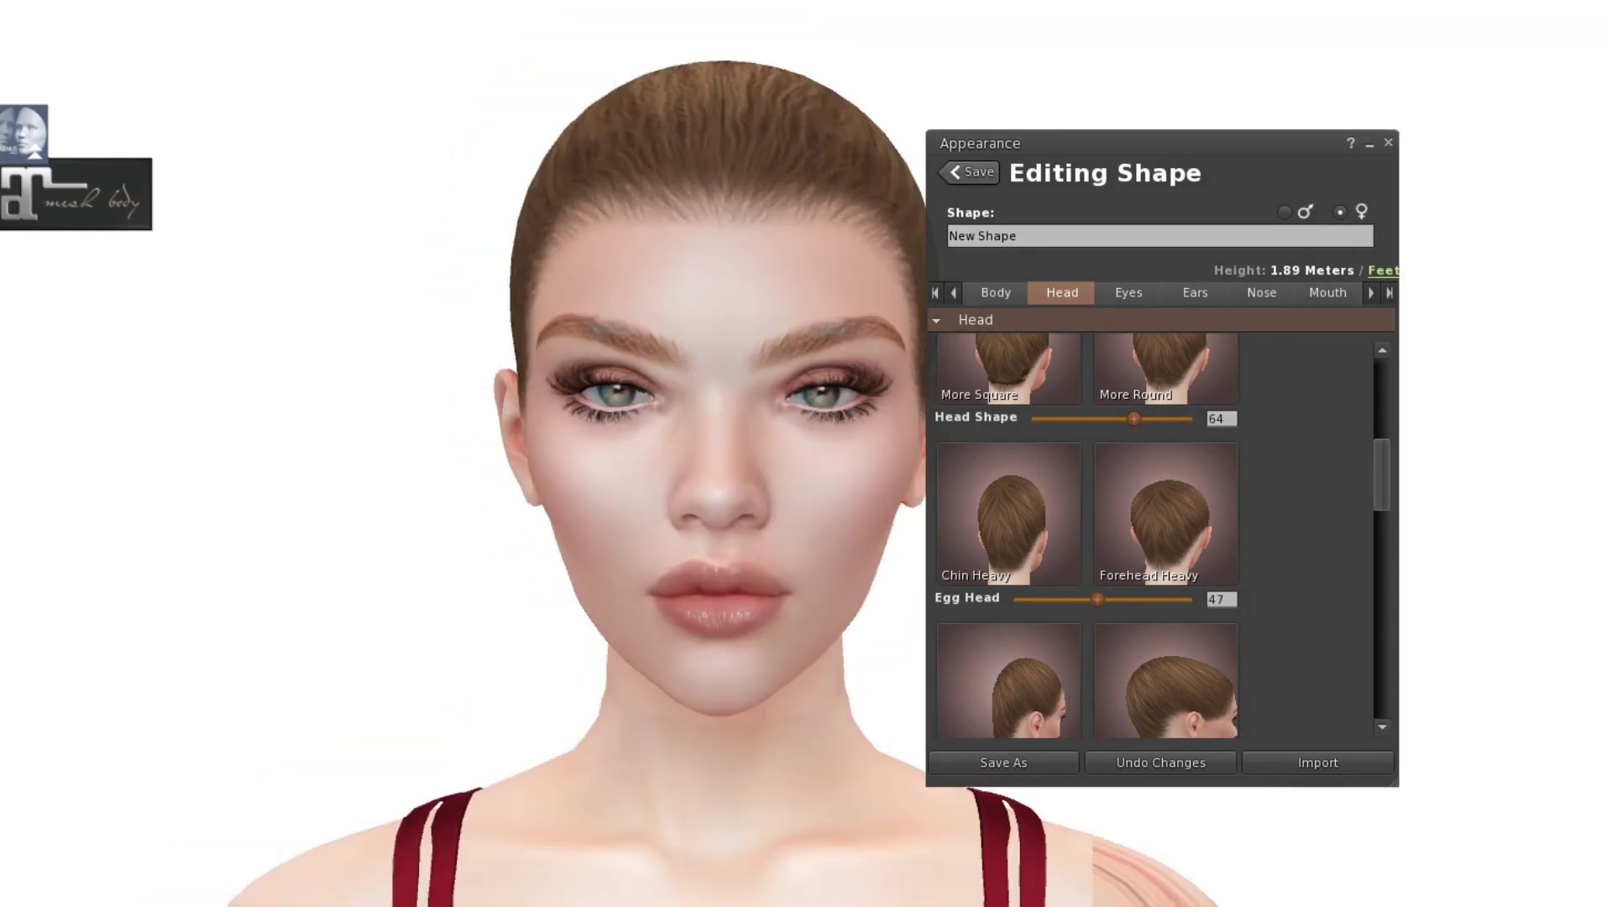
Step: Set the shape's Head Length to 45 and Forehead Angle to 46
scroll(1083, 638, "down", 3)
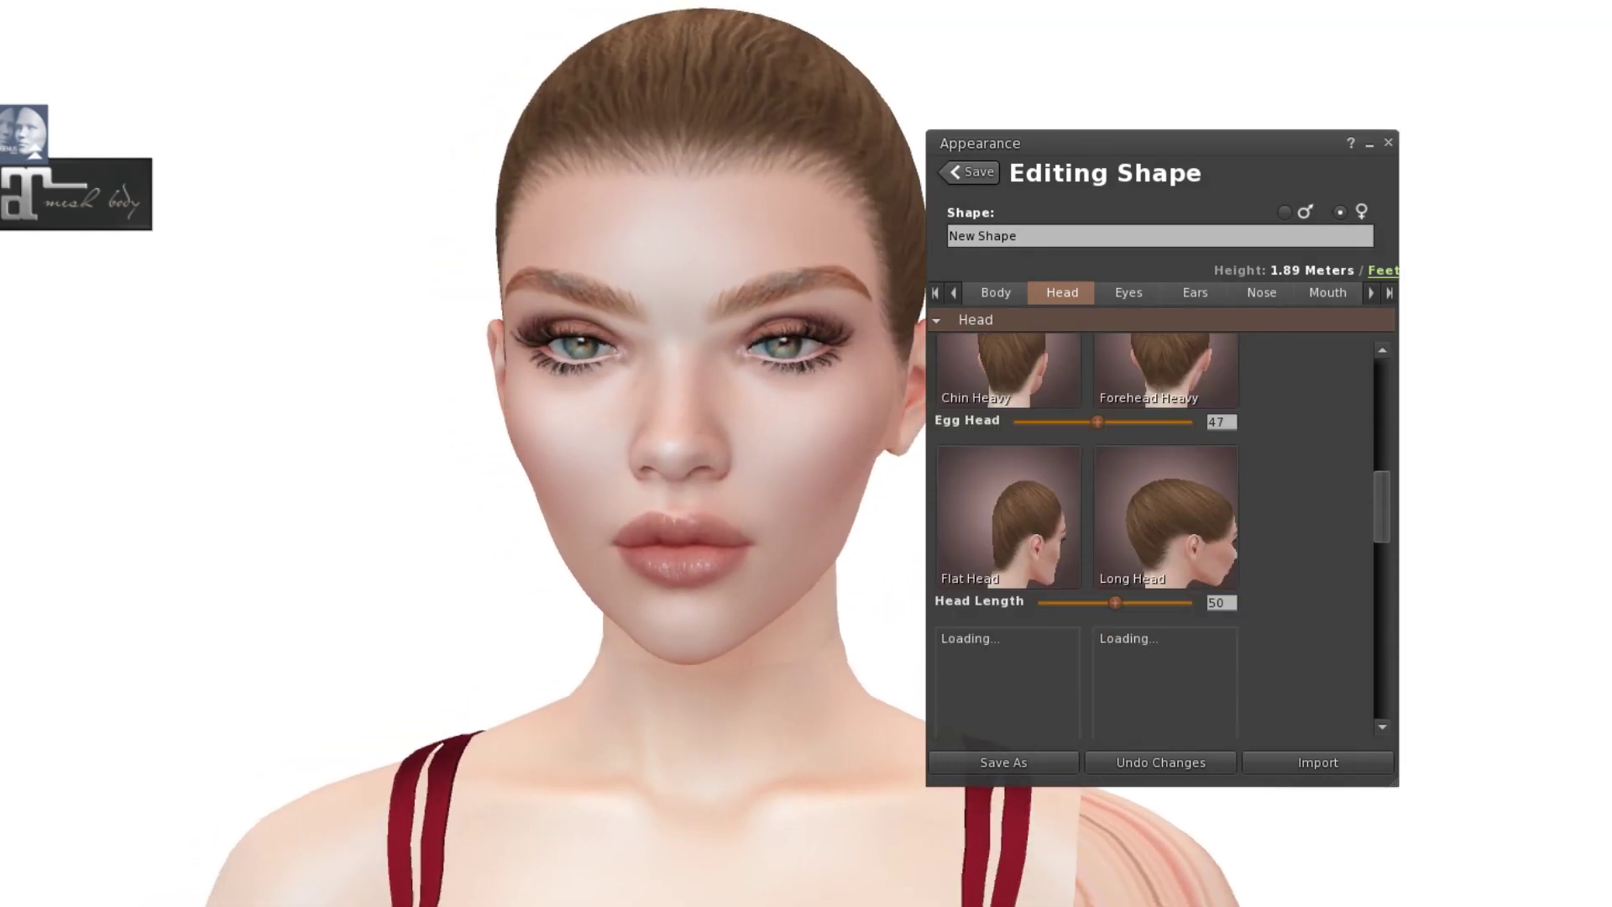
mouse_move(1117, 604)
left_mouse_down()
mouse_move(1070, 600)
mouse_move(1101, 605)
left_mouse_up()
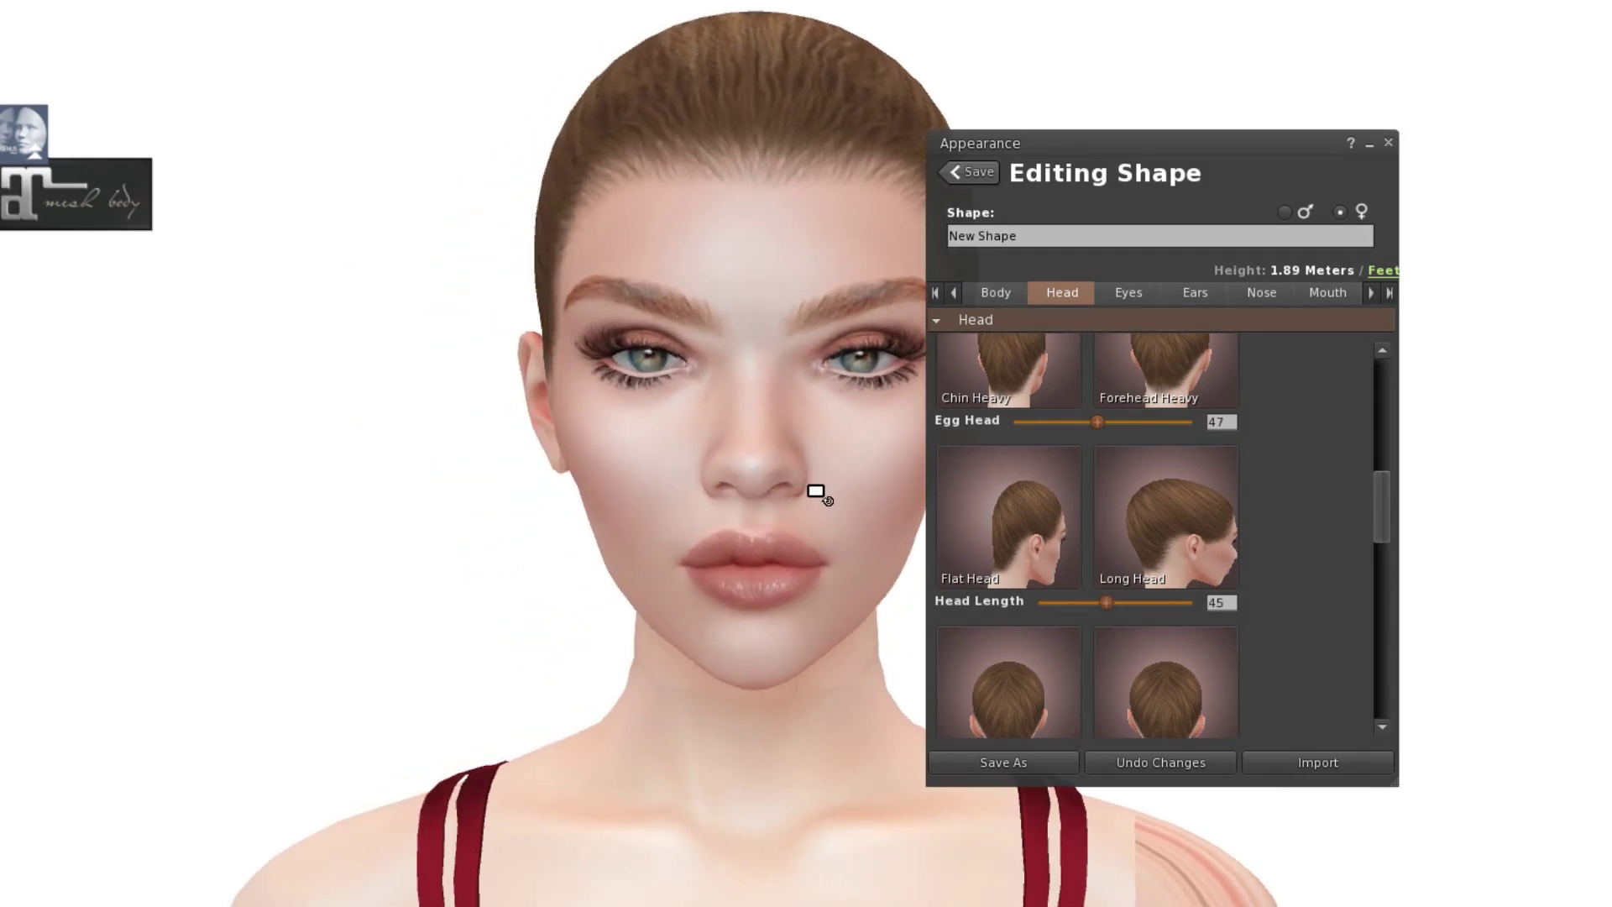
scroll(1056, 632, "down", 3)
scroll(1066, 638, "down", 3)
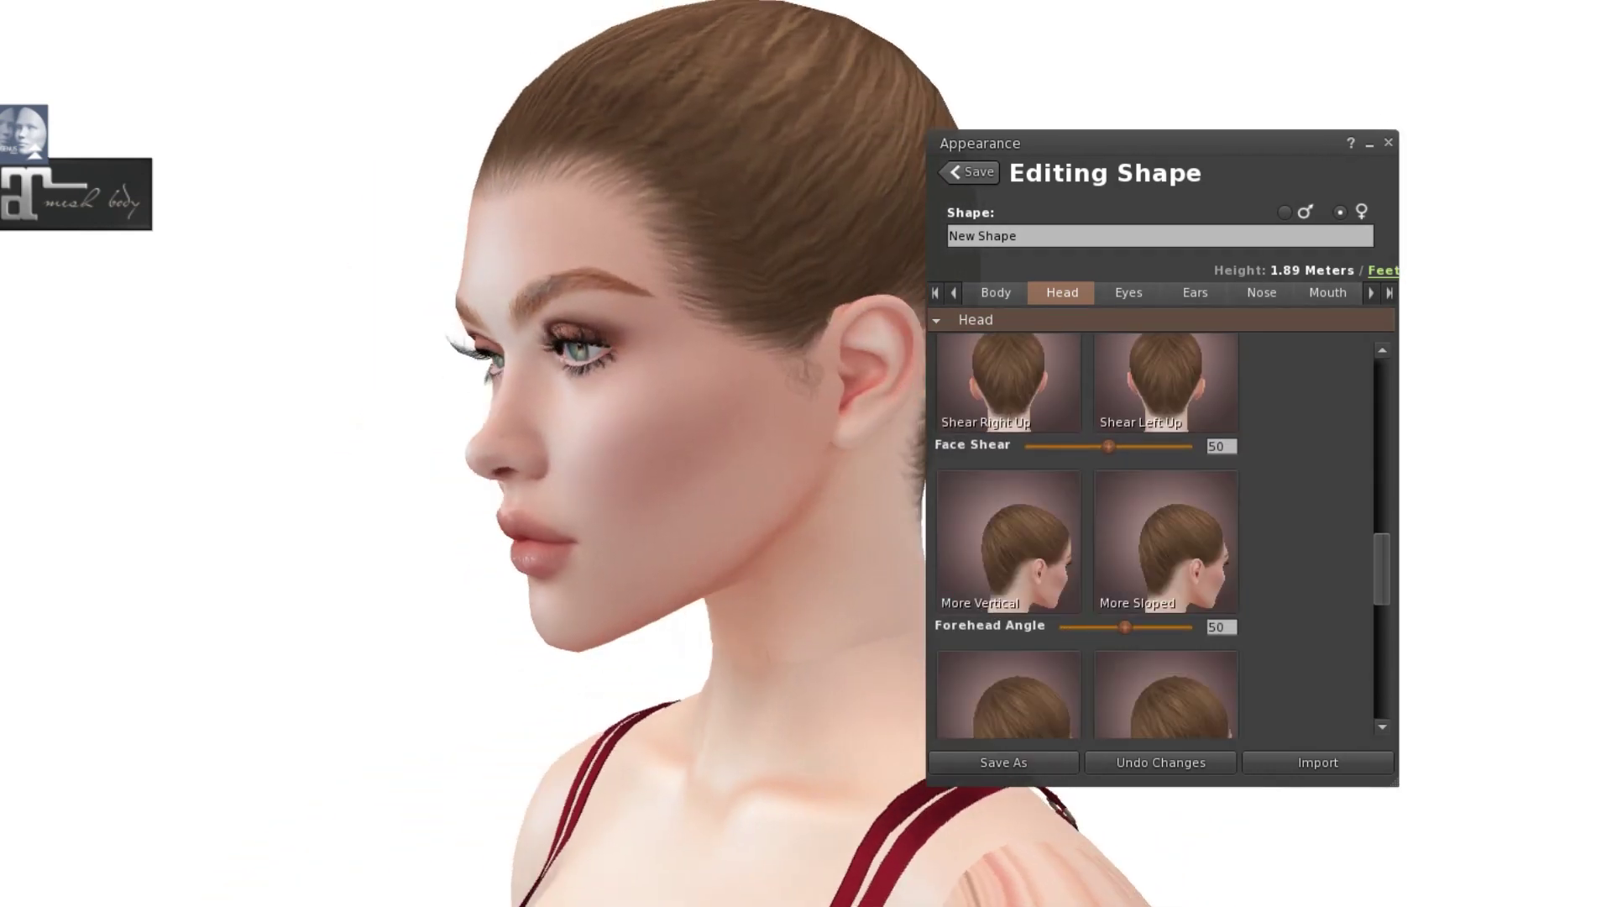
left_click_drag(1123, 626, 1118, 627)
Step: Set the shape's Brow Size to 9 and Upper Cheeks to 2
scroll(1118, 626, "down", 3)
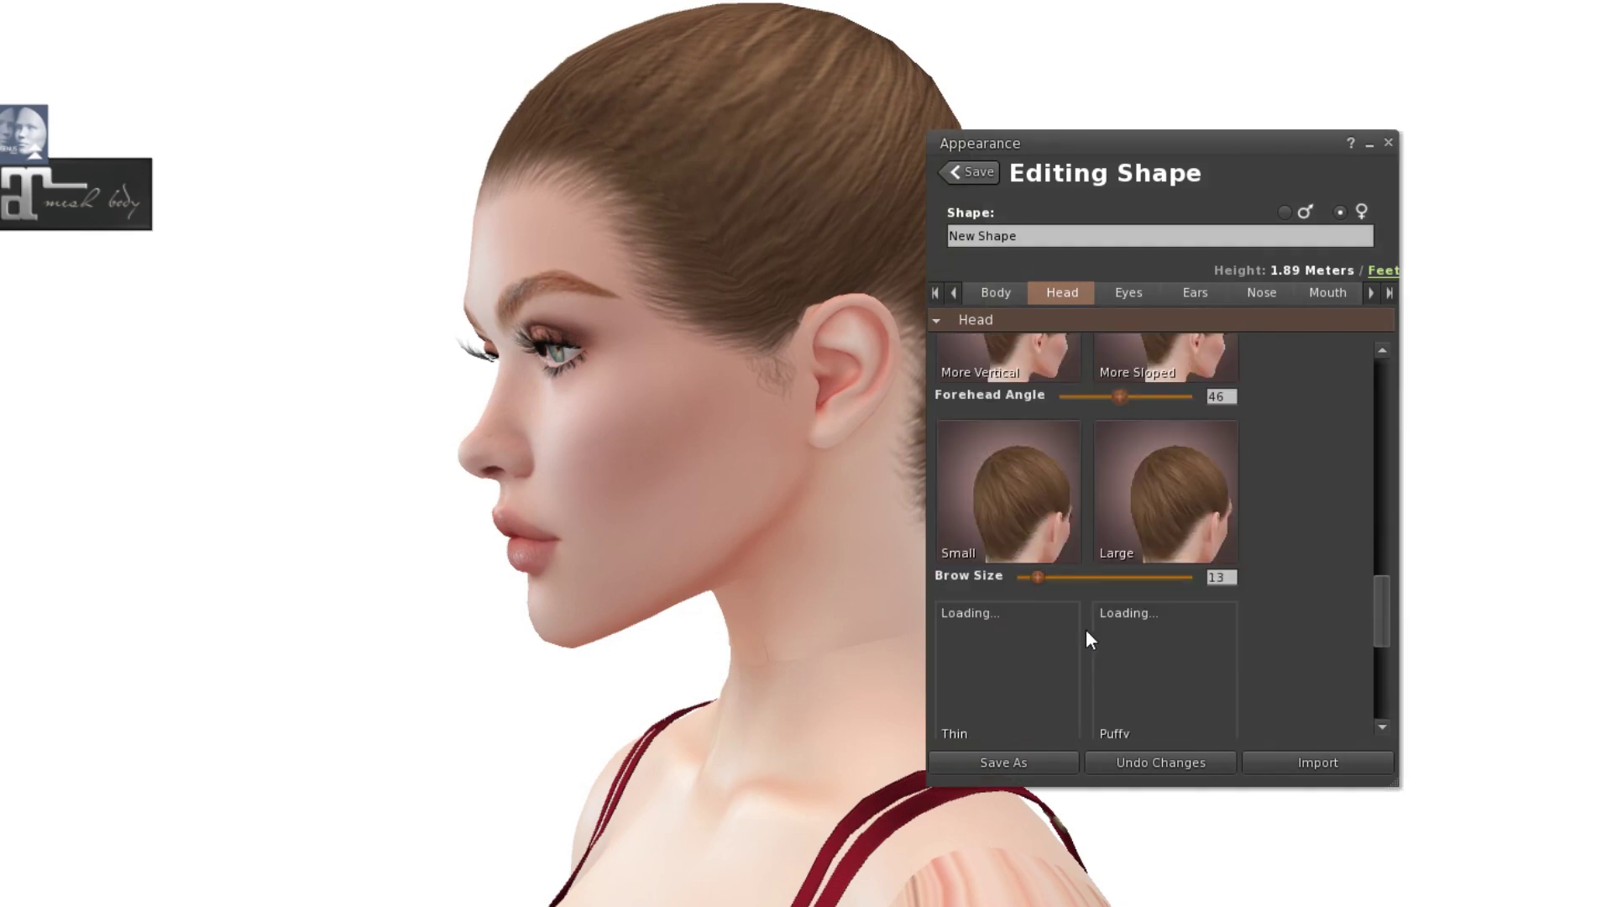
scroll(1049, 588, "down", 3)
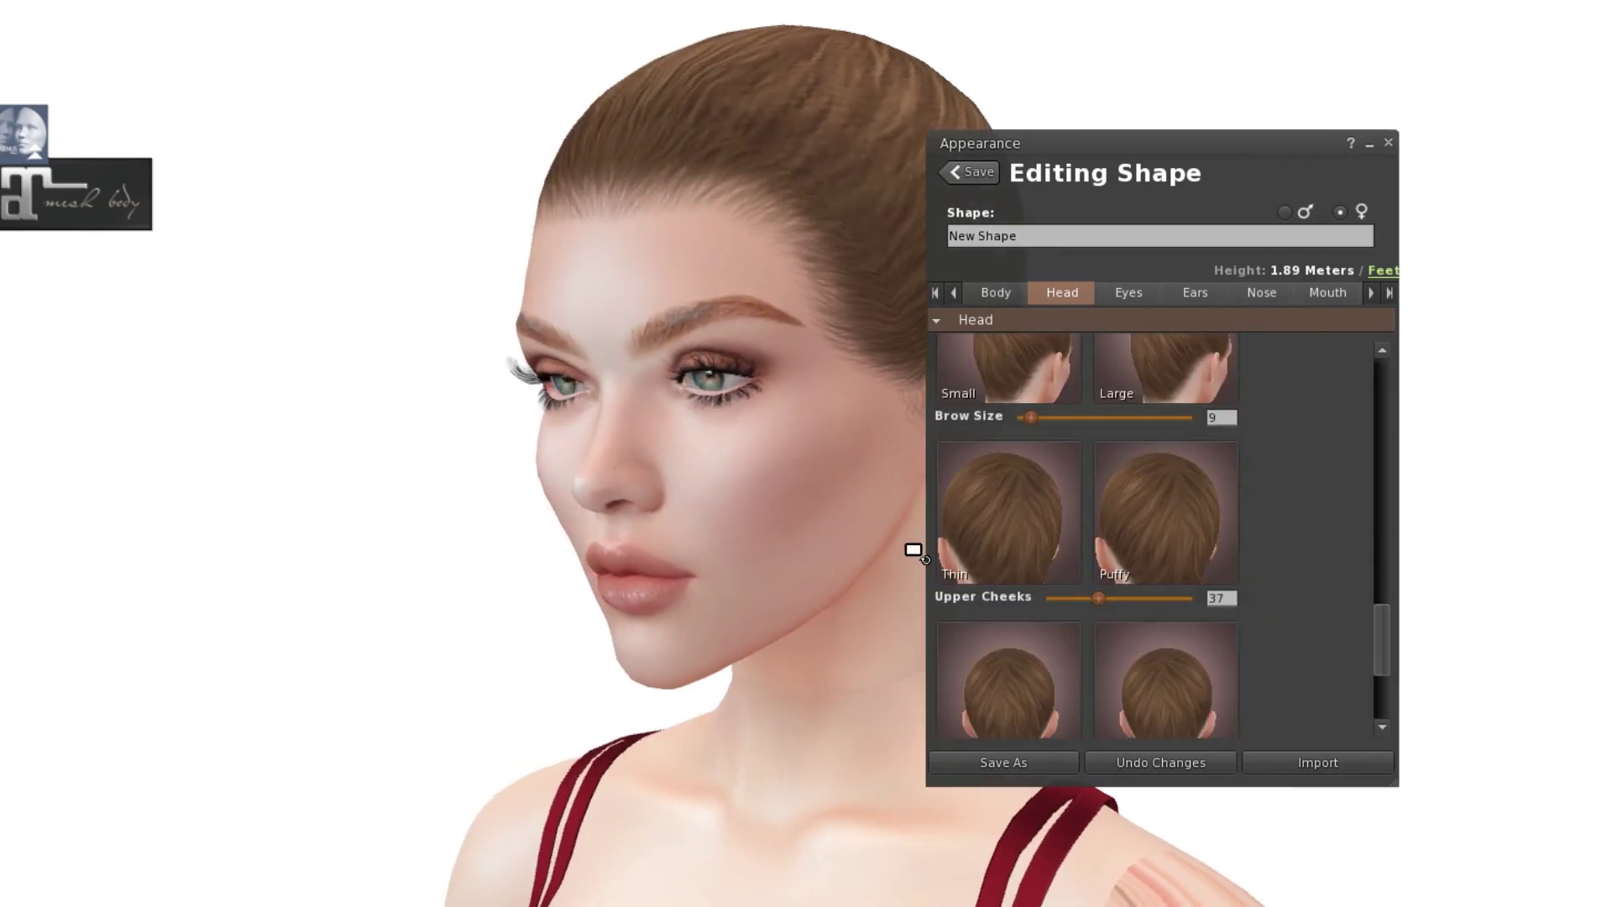
left_click(1046, 598)
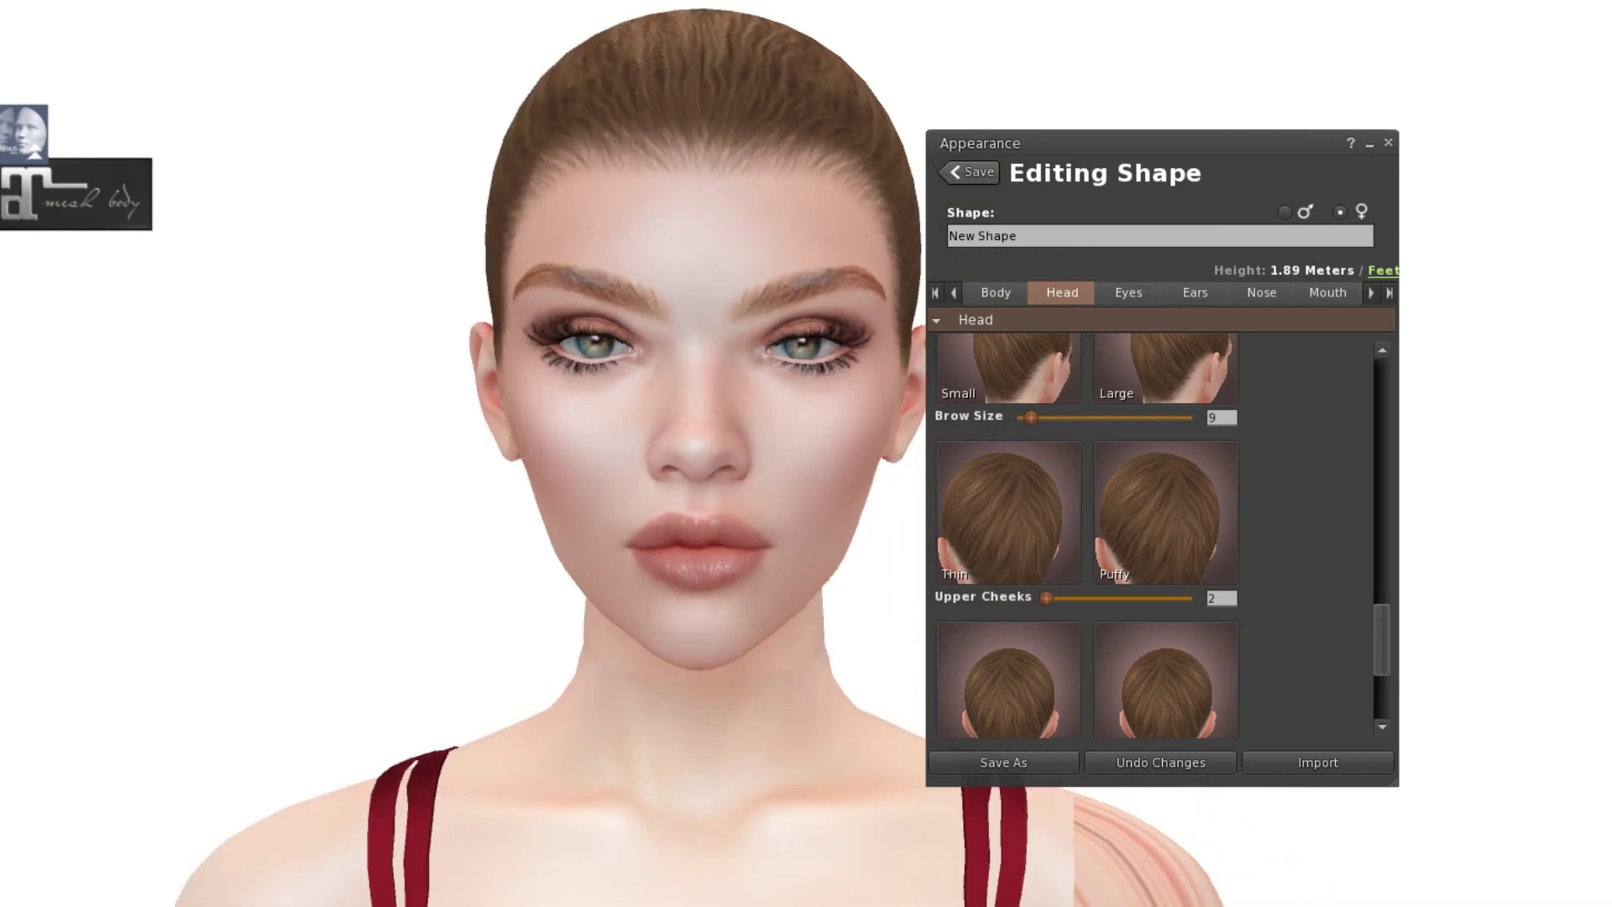
Step: Set the shape's Cheek Bones to 48
scroll(1075, 655, "down", 2)
scroll(1137, 653, "down", 3)
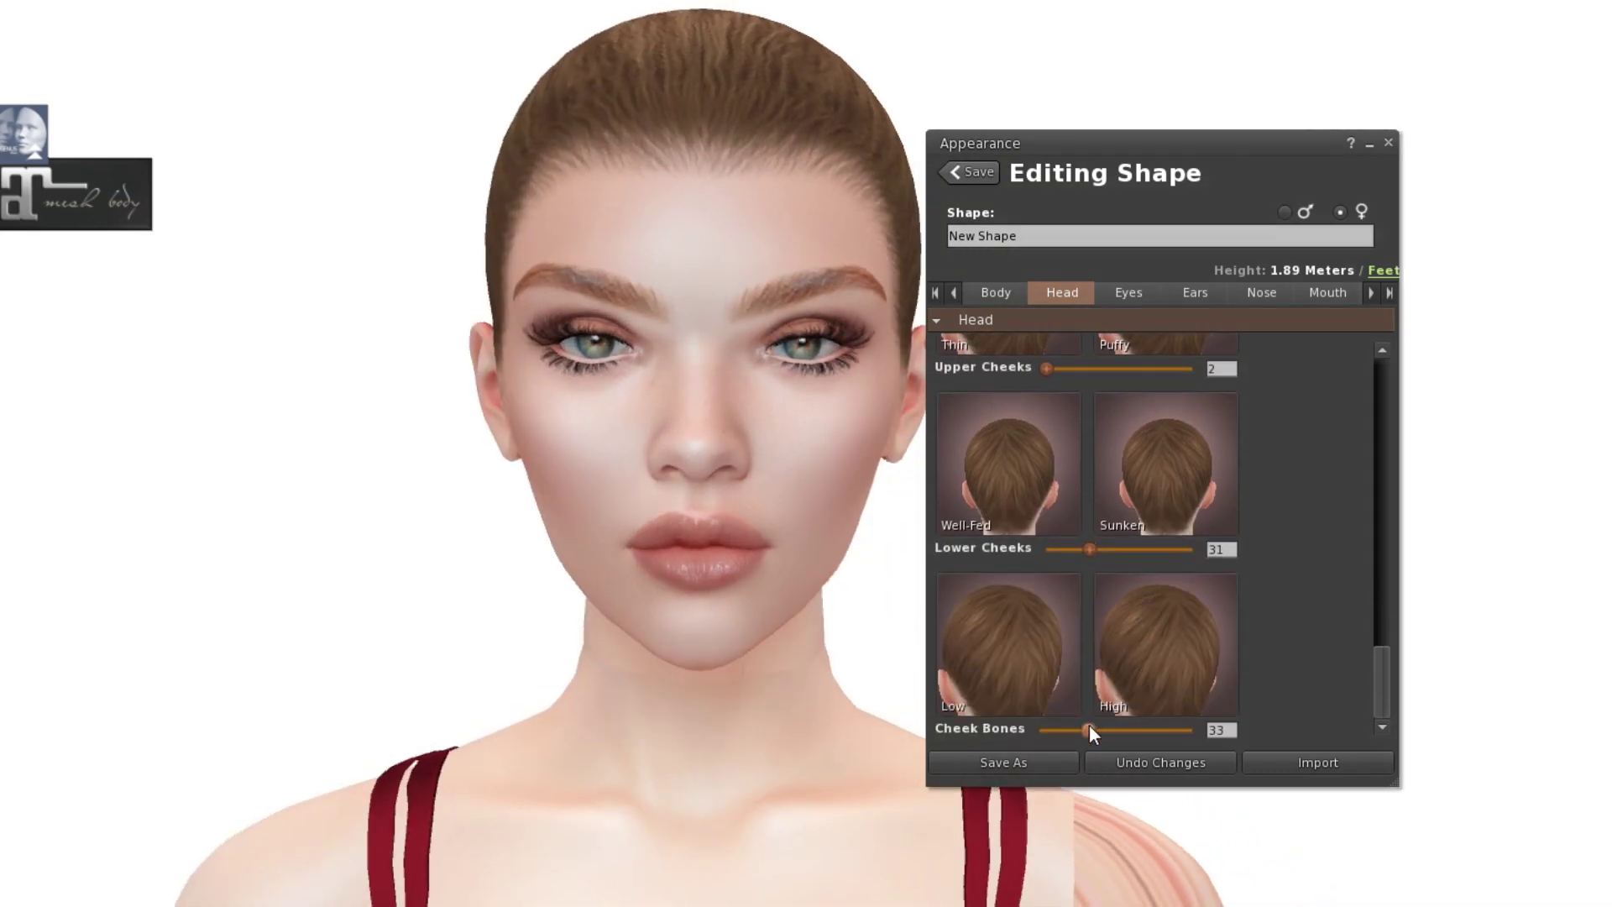
left_click_drag(1090, 724, 1111, 724)
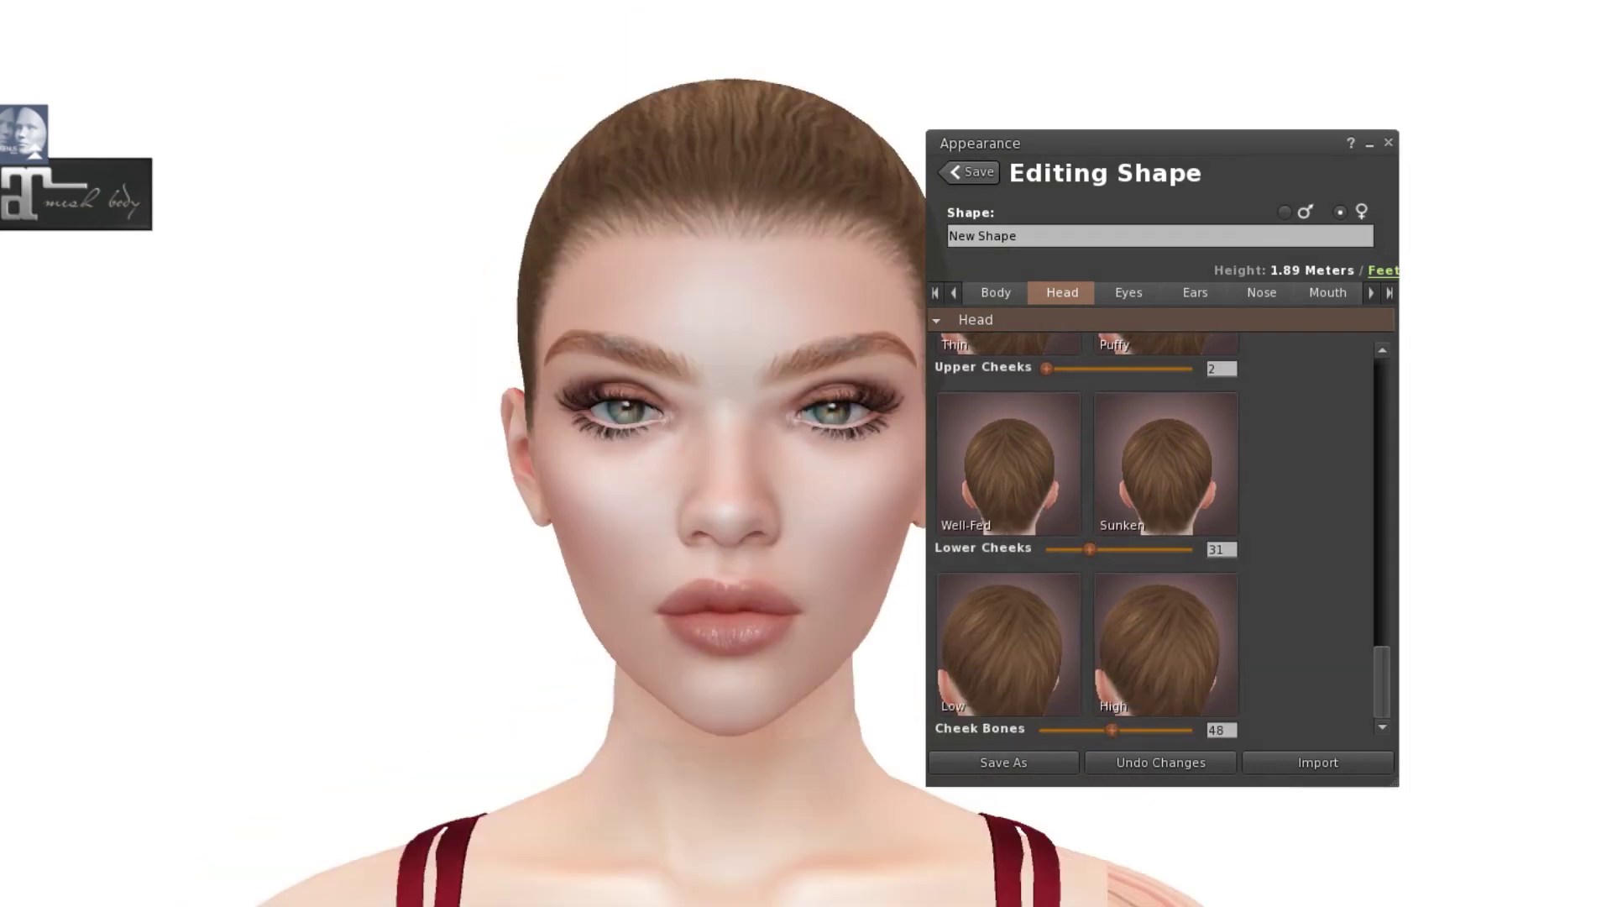
Step: Set the shape's Eye Size to 67
left_click(820, 476, "alt")
left_click(1127, 293)
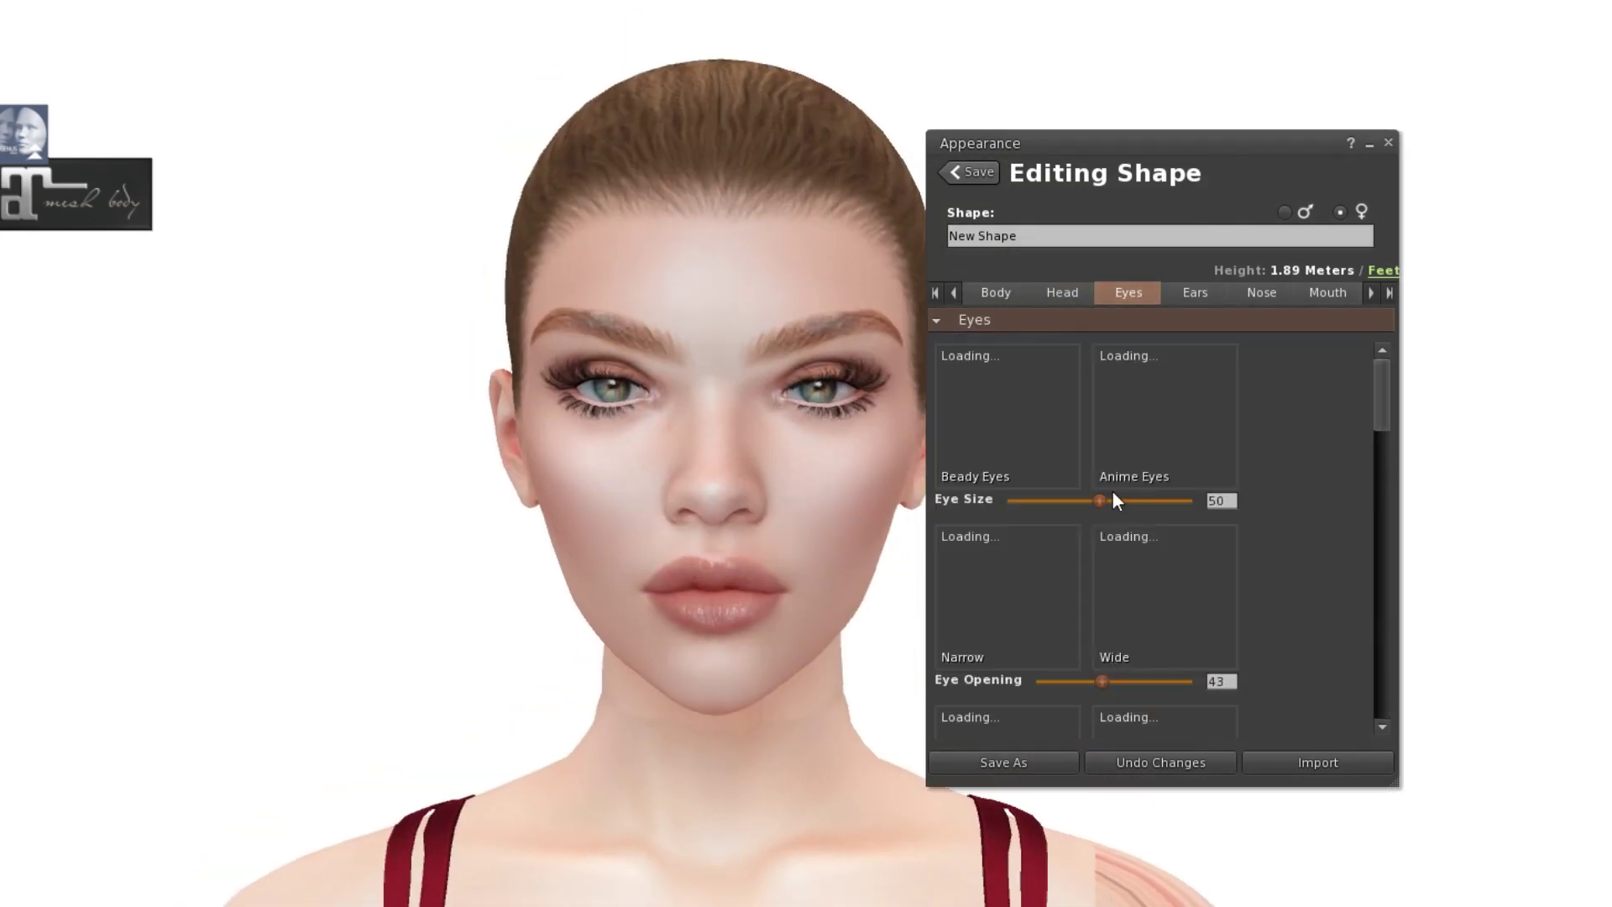
left_click_drag(1096, 495, 1135, 495)
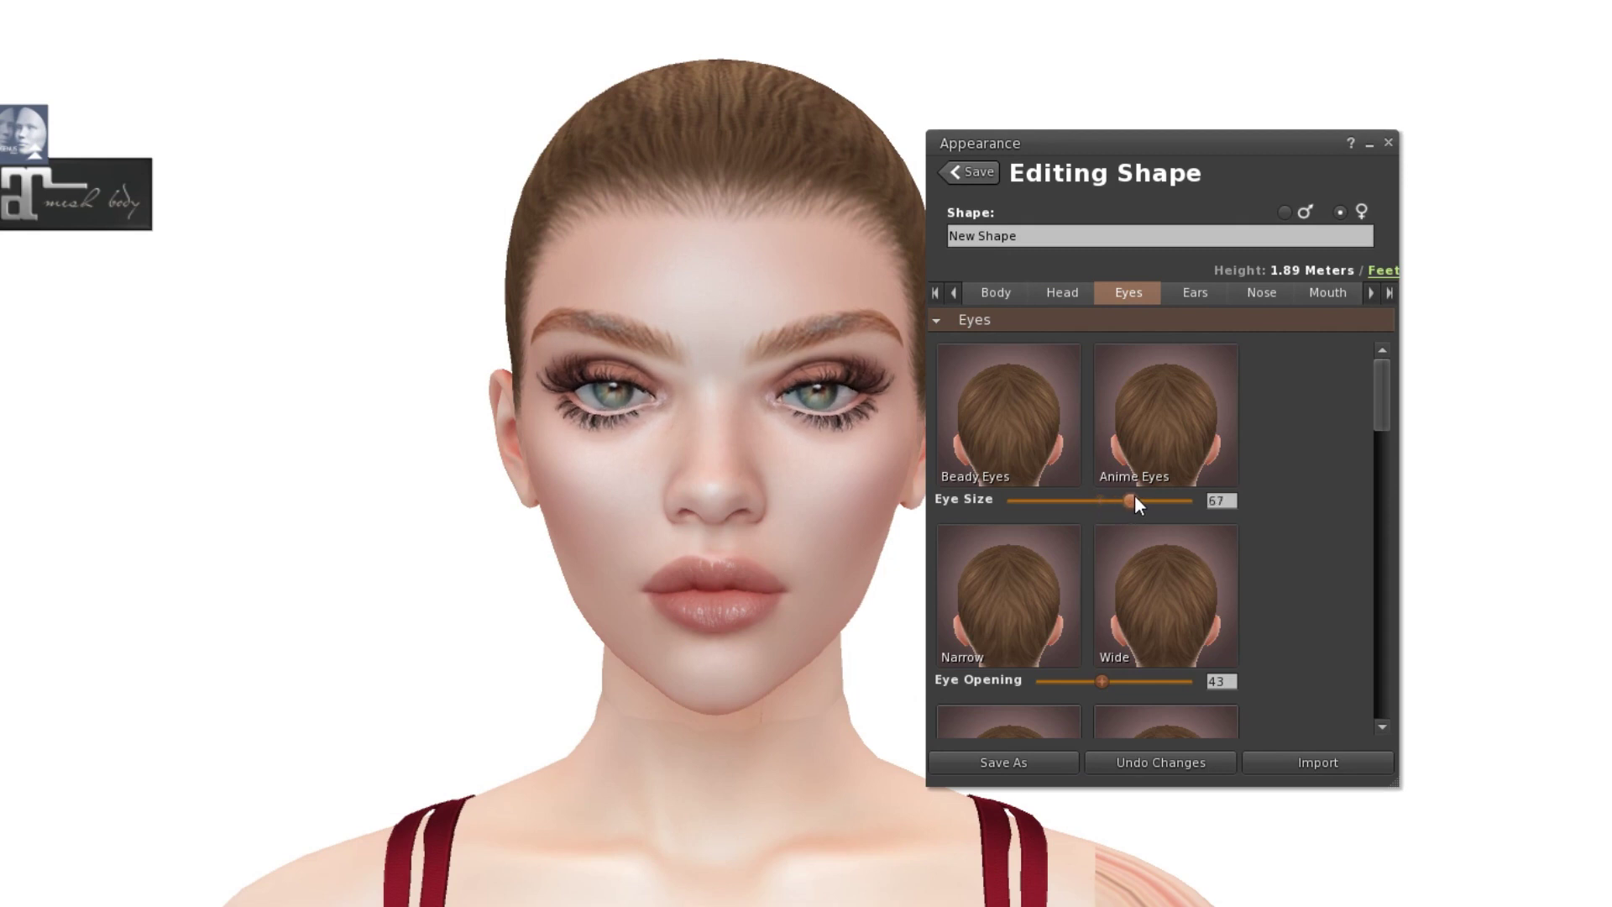
Step: Set the shape's Eye Opening to 10 and Eye Spacing to 55
scroll(1107, 627, "down", 1)
mouse_move(1103, 629)
left_mouse_down()
mouse_move(1071, 629)
mouse_move(1118, 614)
left_mouse_up()
scroll(1092, 655, "down", 3)
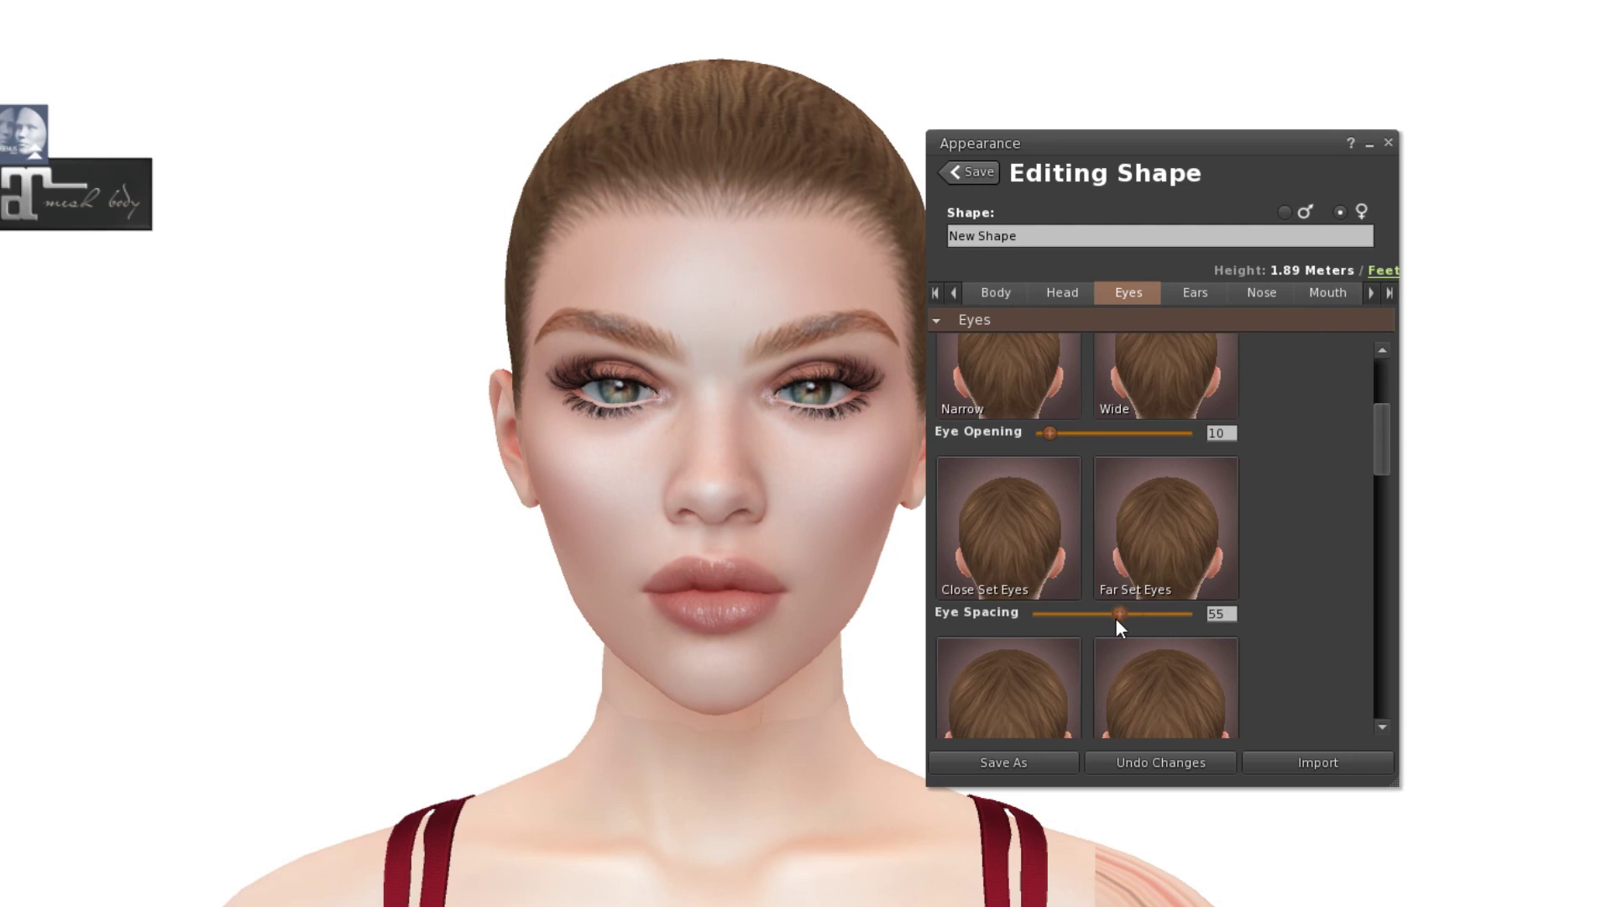
Step: Adjust the shape's Outer Eye Corner and set Eye Depth to 37
scroll(1115, 617, "down", 3)
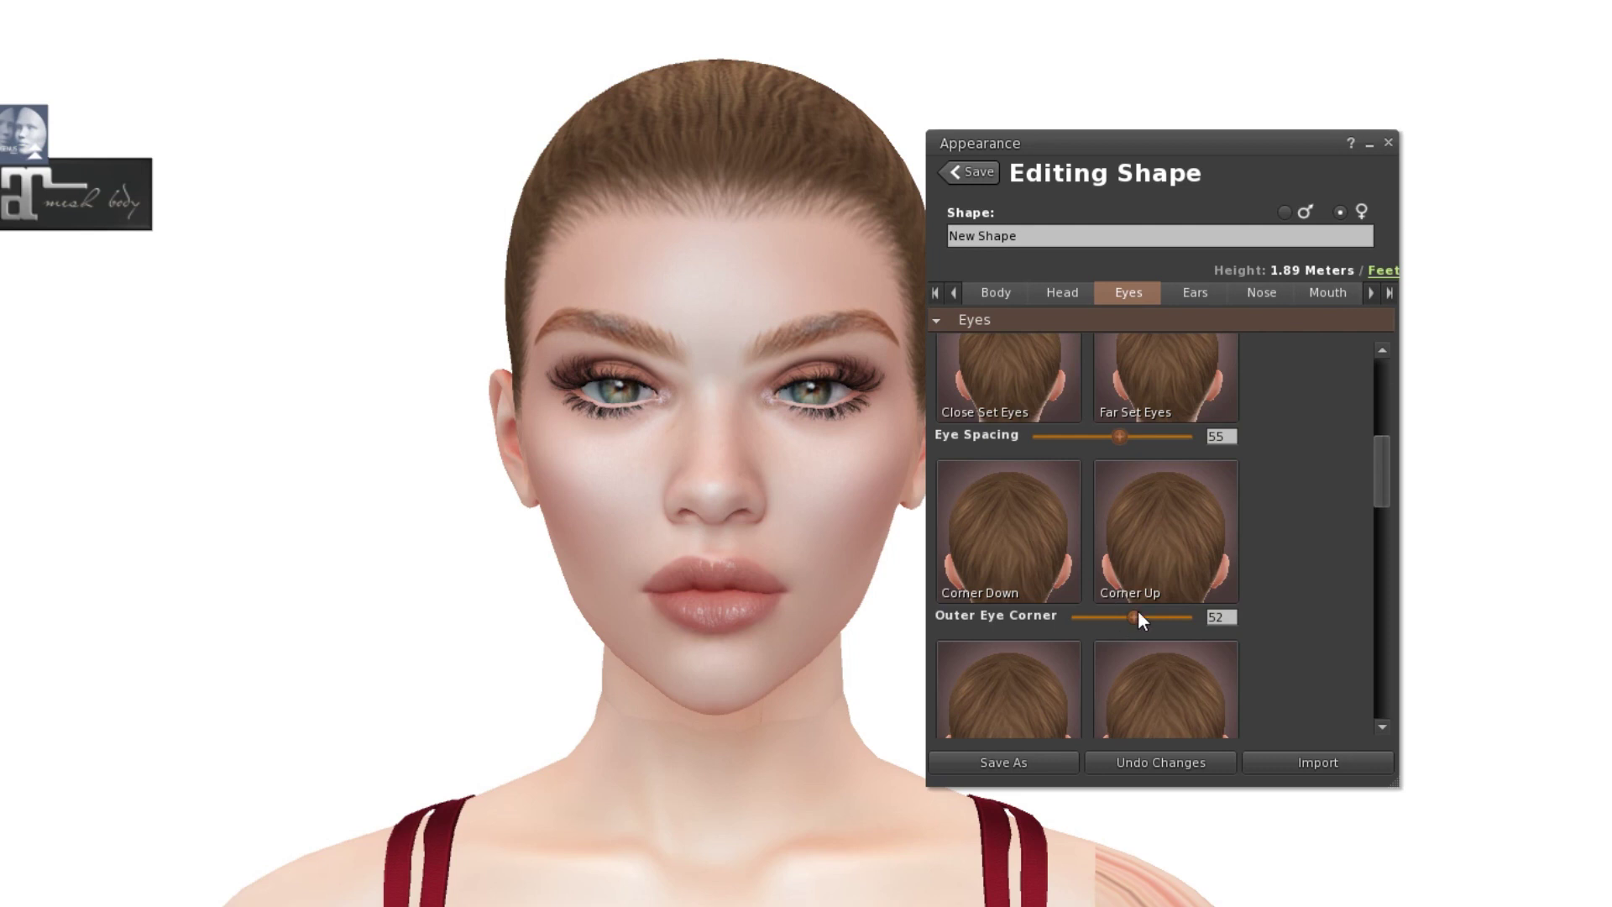
left_click_drag(1137, 615, 1081, 606)
scroll(1161, 647, "down", 3)
scroll(1113, 637, "down", 3)
Step: Set the shape's Upper Eyelid Fold to 20 and Eye Bags to 22
scroll(1138, 643, "down", 3)
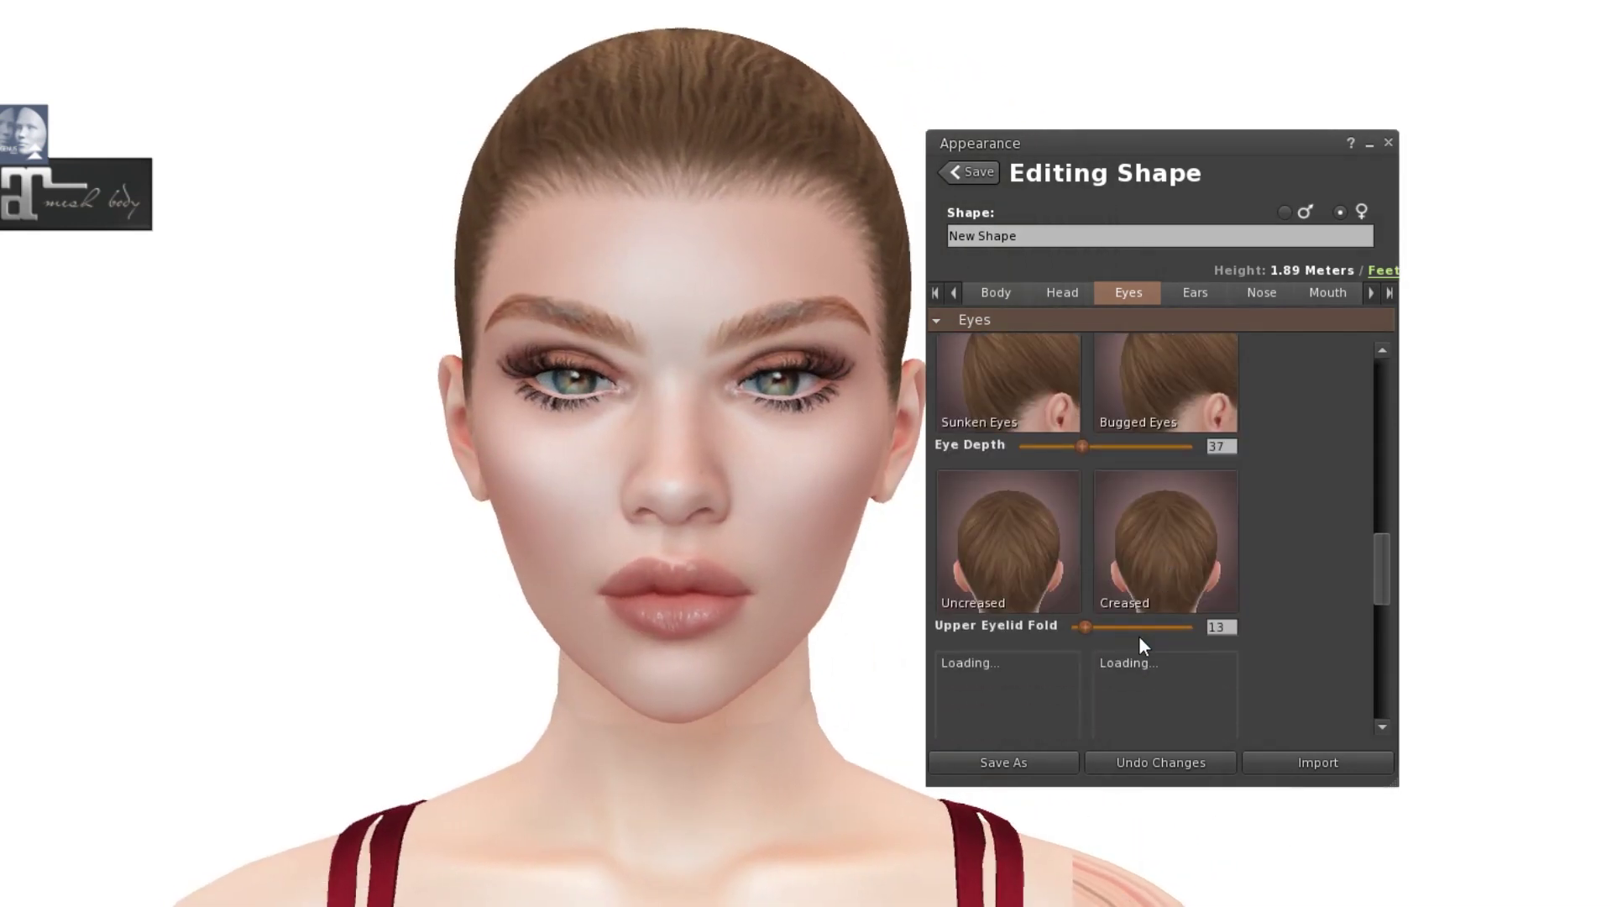
scroll(1117, 672, "down", 3)
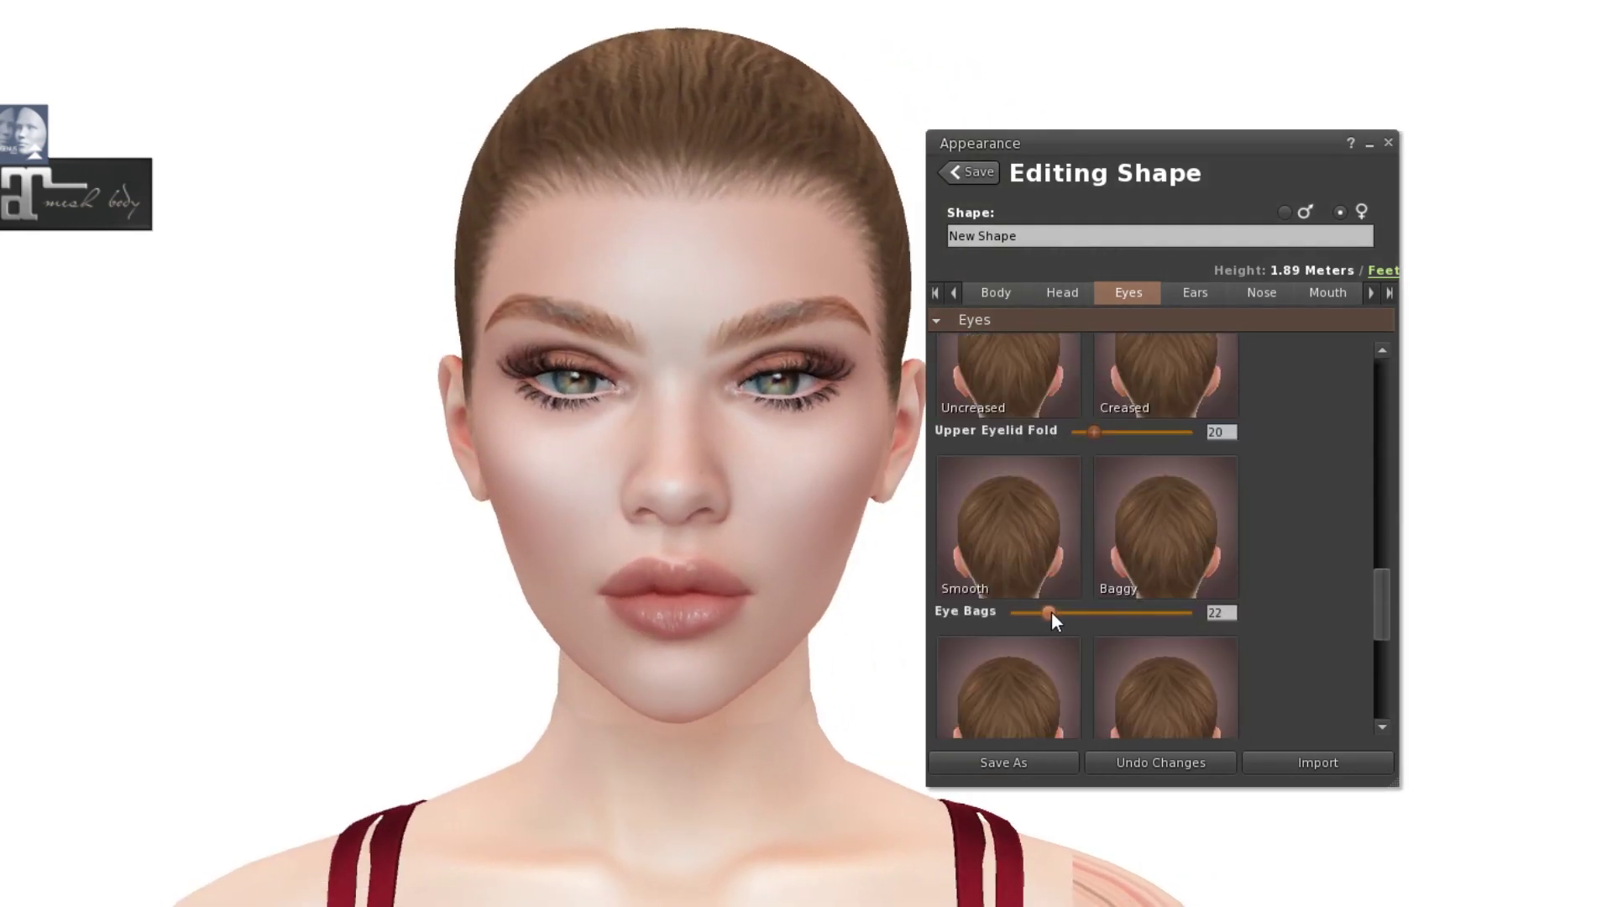
scroll(1056, 621, "down", 6)
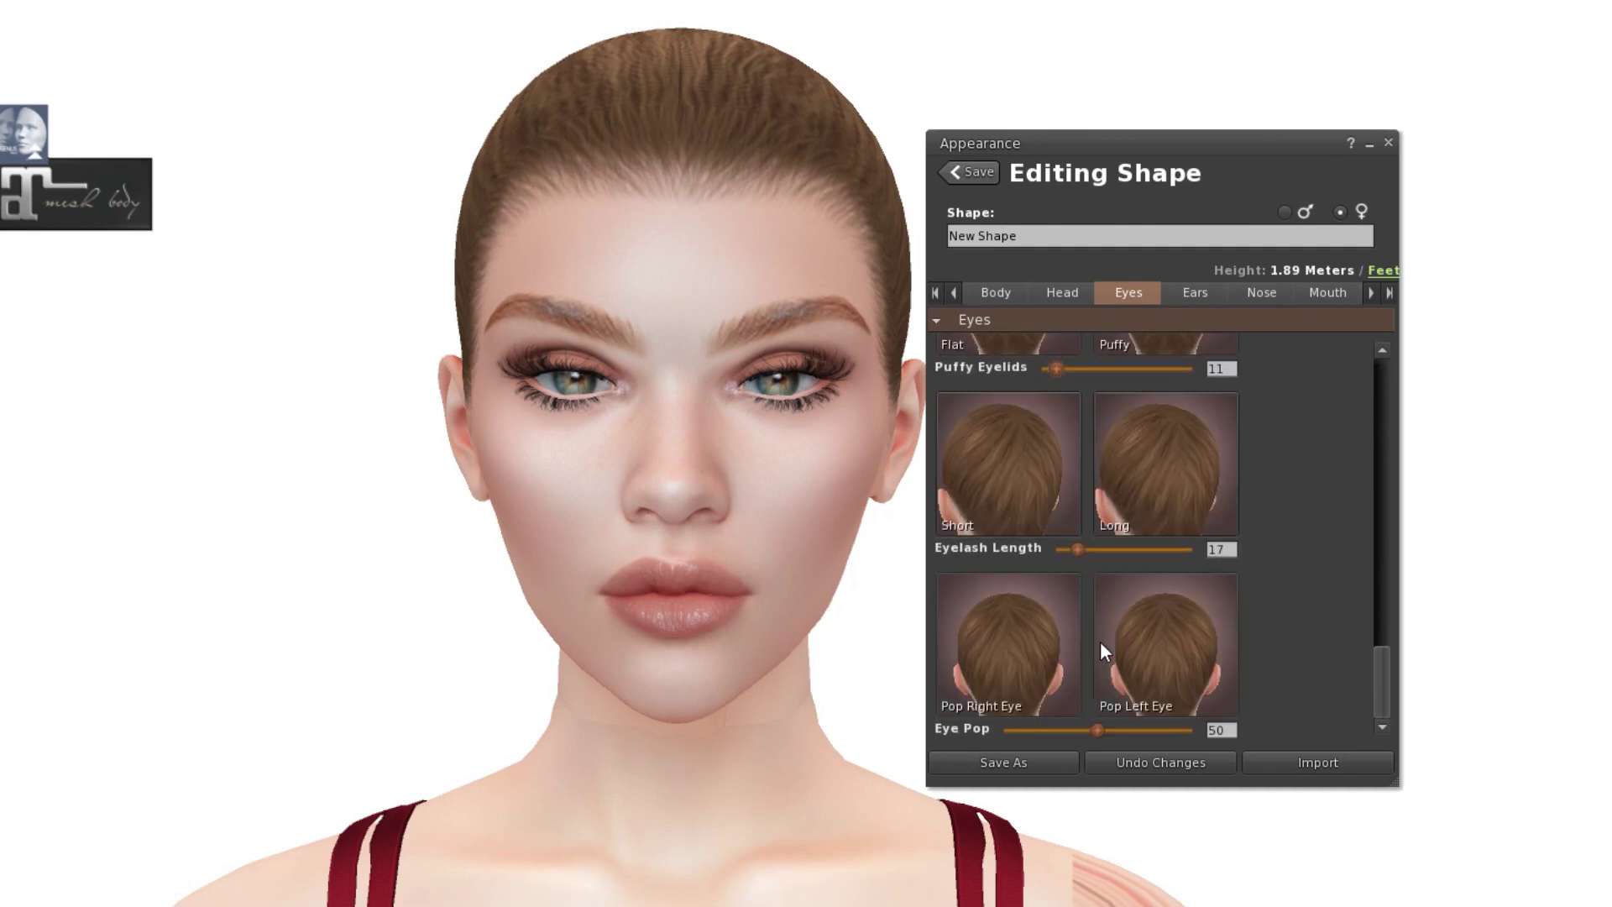
Step: Adjust the shape's Nose Size
left_click(1261, 292)
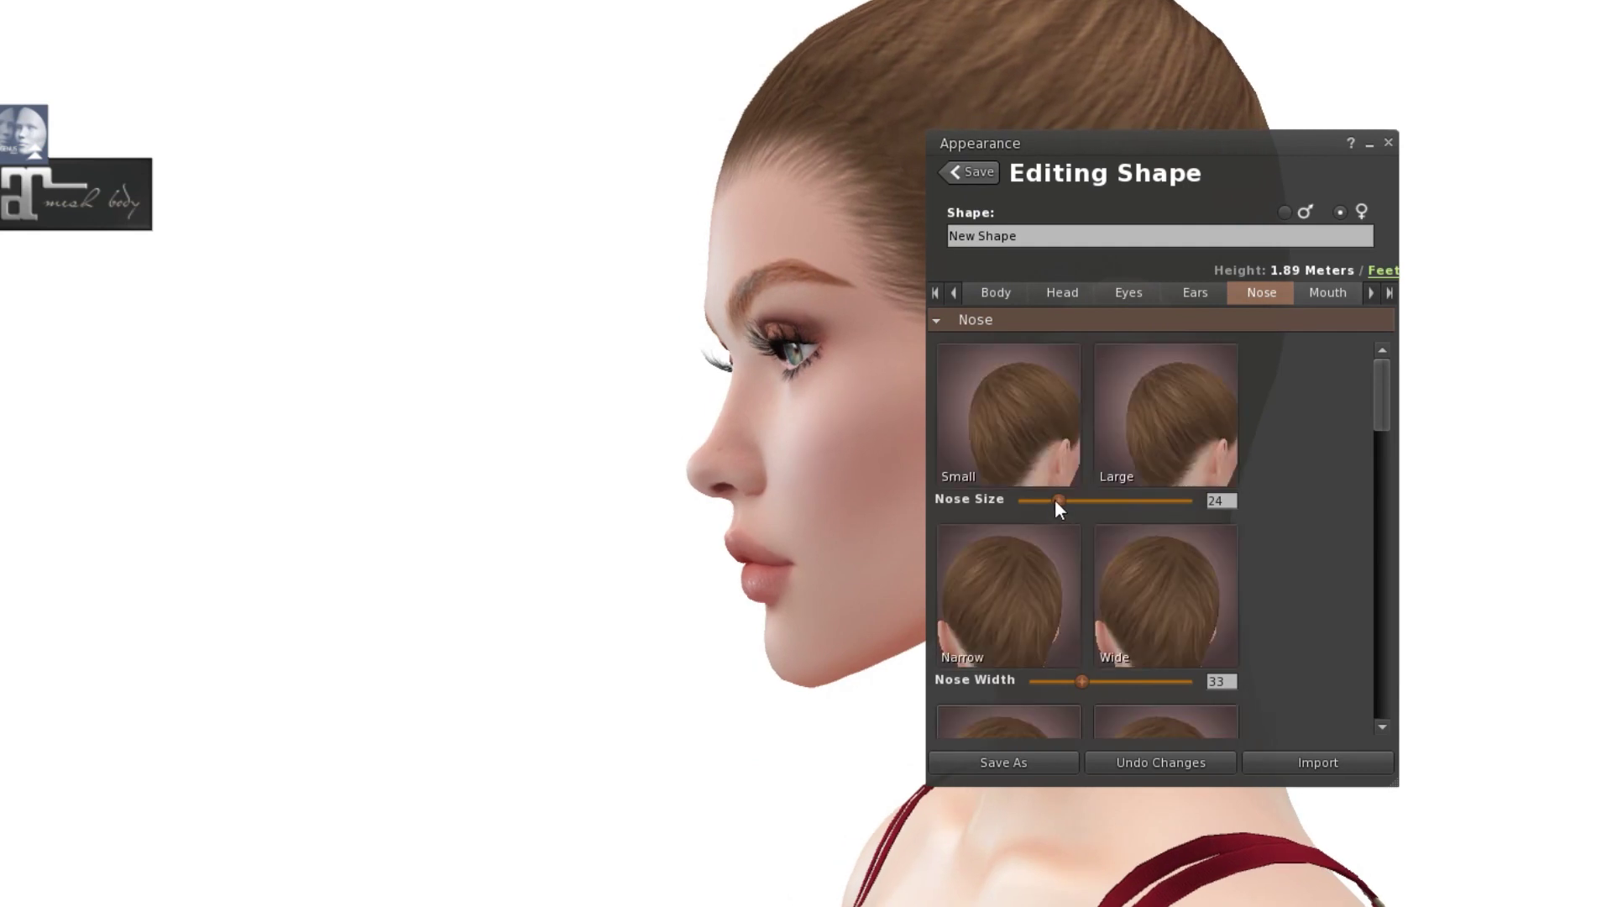
left_click_drag(1055, 499, 1097, 539)
scroll(1057, 546, "down", 3)
scroll(1097, 539, "down", 2)
Step: Set the shape's Nostril Width to 4 and adjust the Nostril Division
left_click_drag(1093, 634, 1051, 637)
scroll(1132, 552, "down", 3)
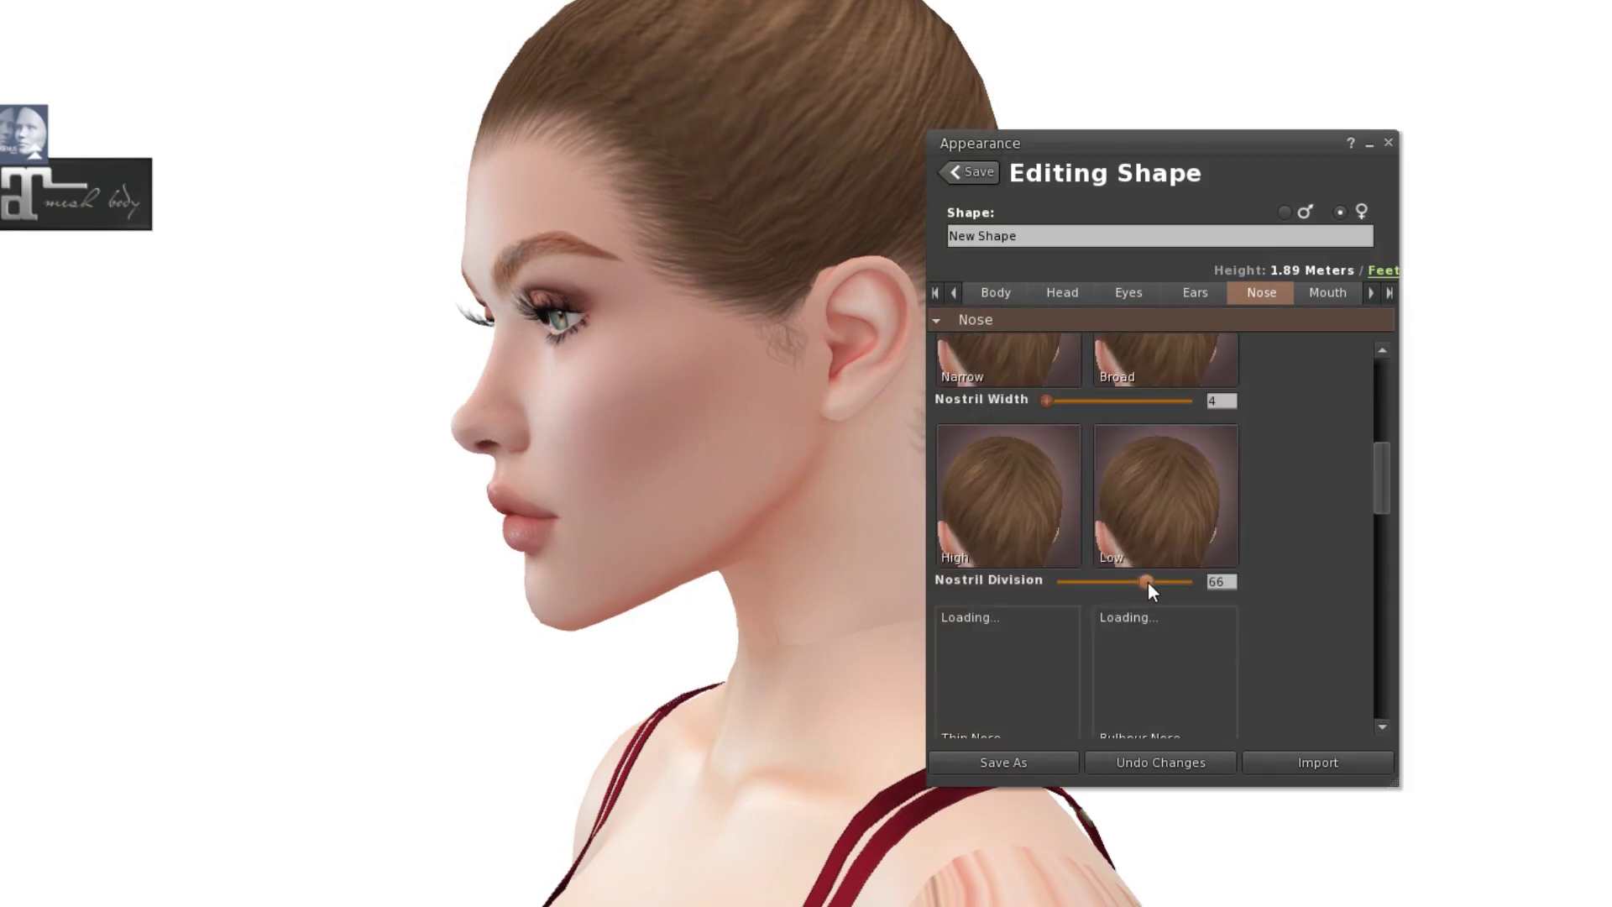
scroll(1129, 645, "down", 3)
left_click_drag(1147, 581, 1127, 652)
Step: Set the shape's Nose Thickness to 25
scroll(1106, 650, "down", 4)
scroll(1096, 629, "down", 2)
scroll(1099, 643, "down", 1)
scroll(1096, 470, "up", 5)
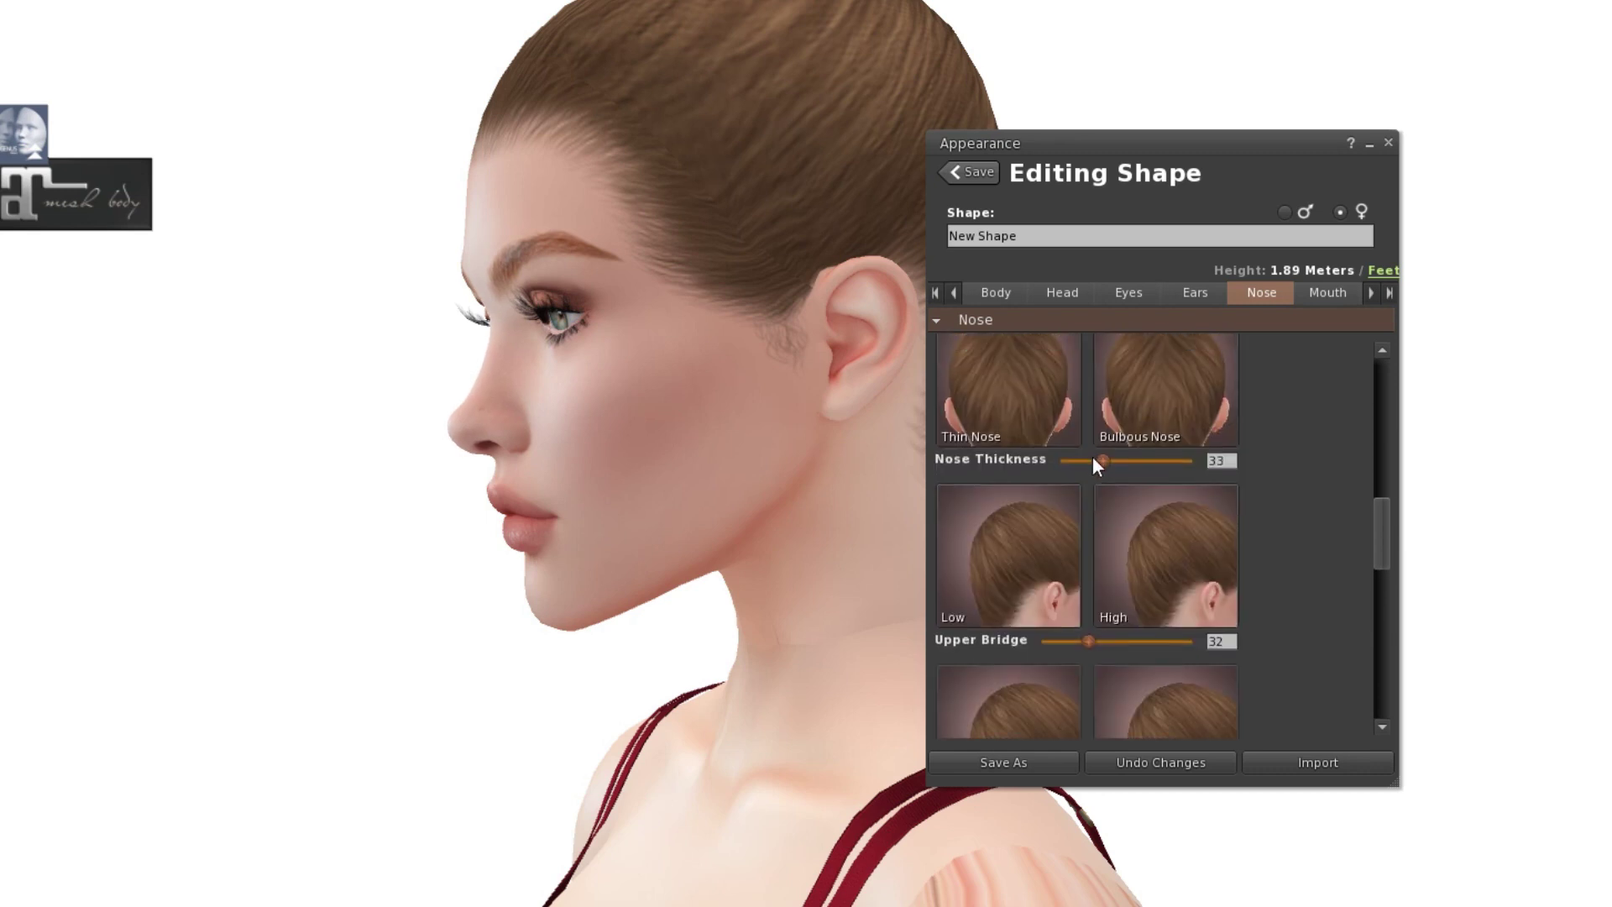
left_click_drag(1096, 461, 1087, 462)
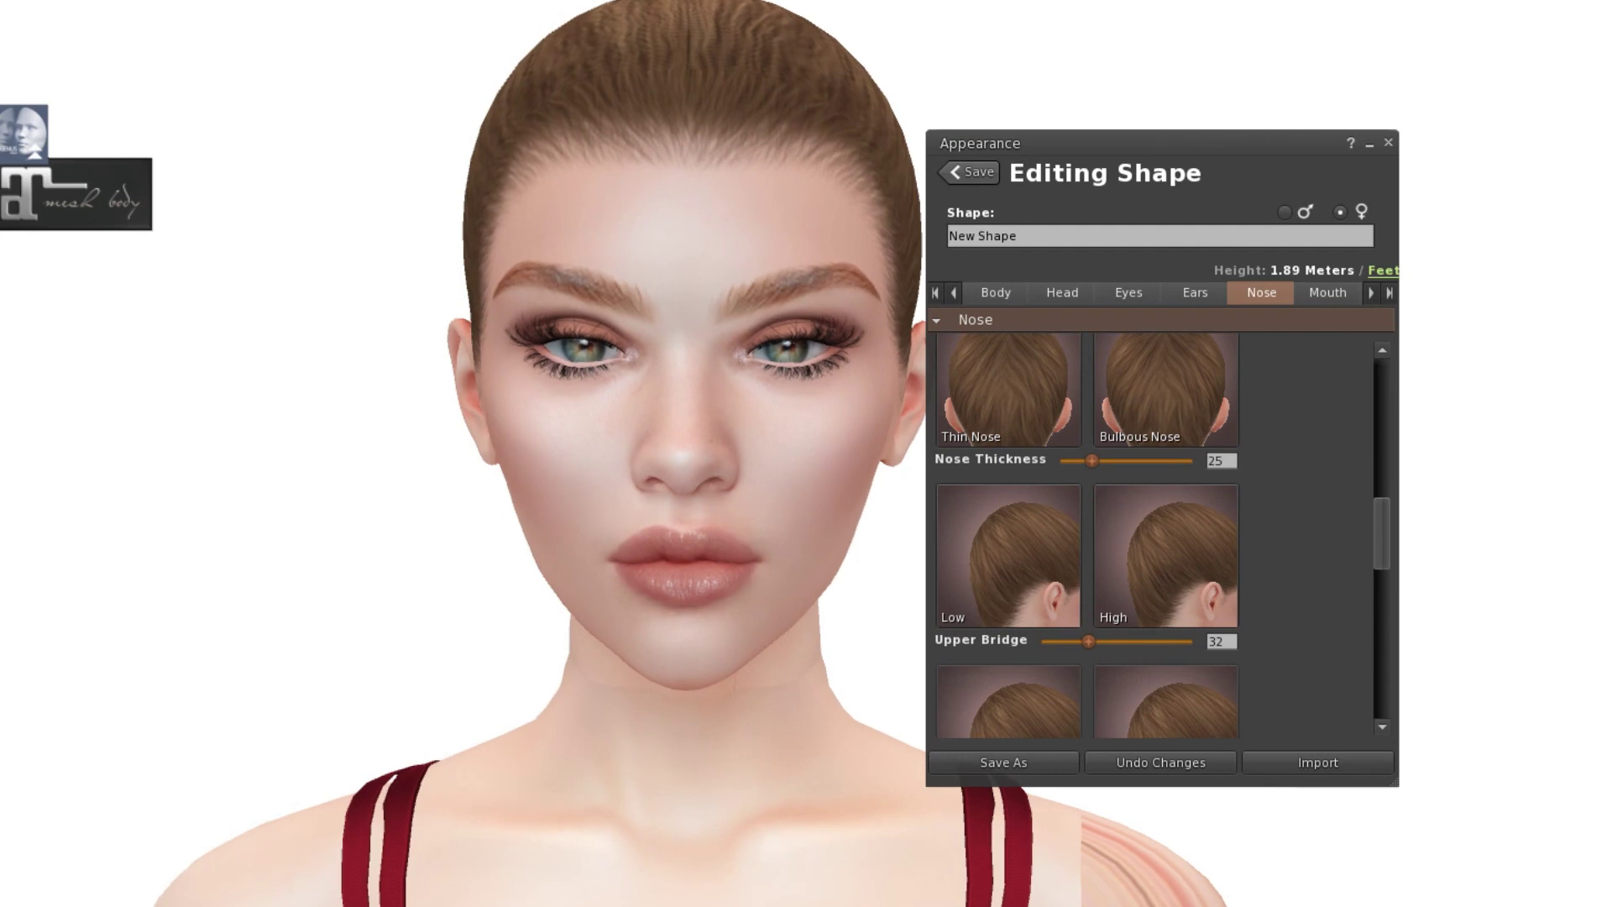
Step: Set the nose's Bridge Width to 58
scroll(1020, 547, "down", 5)
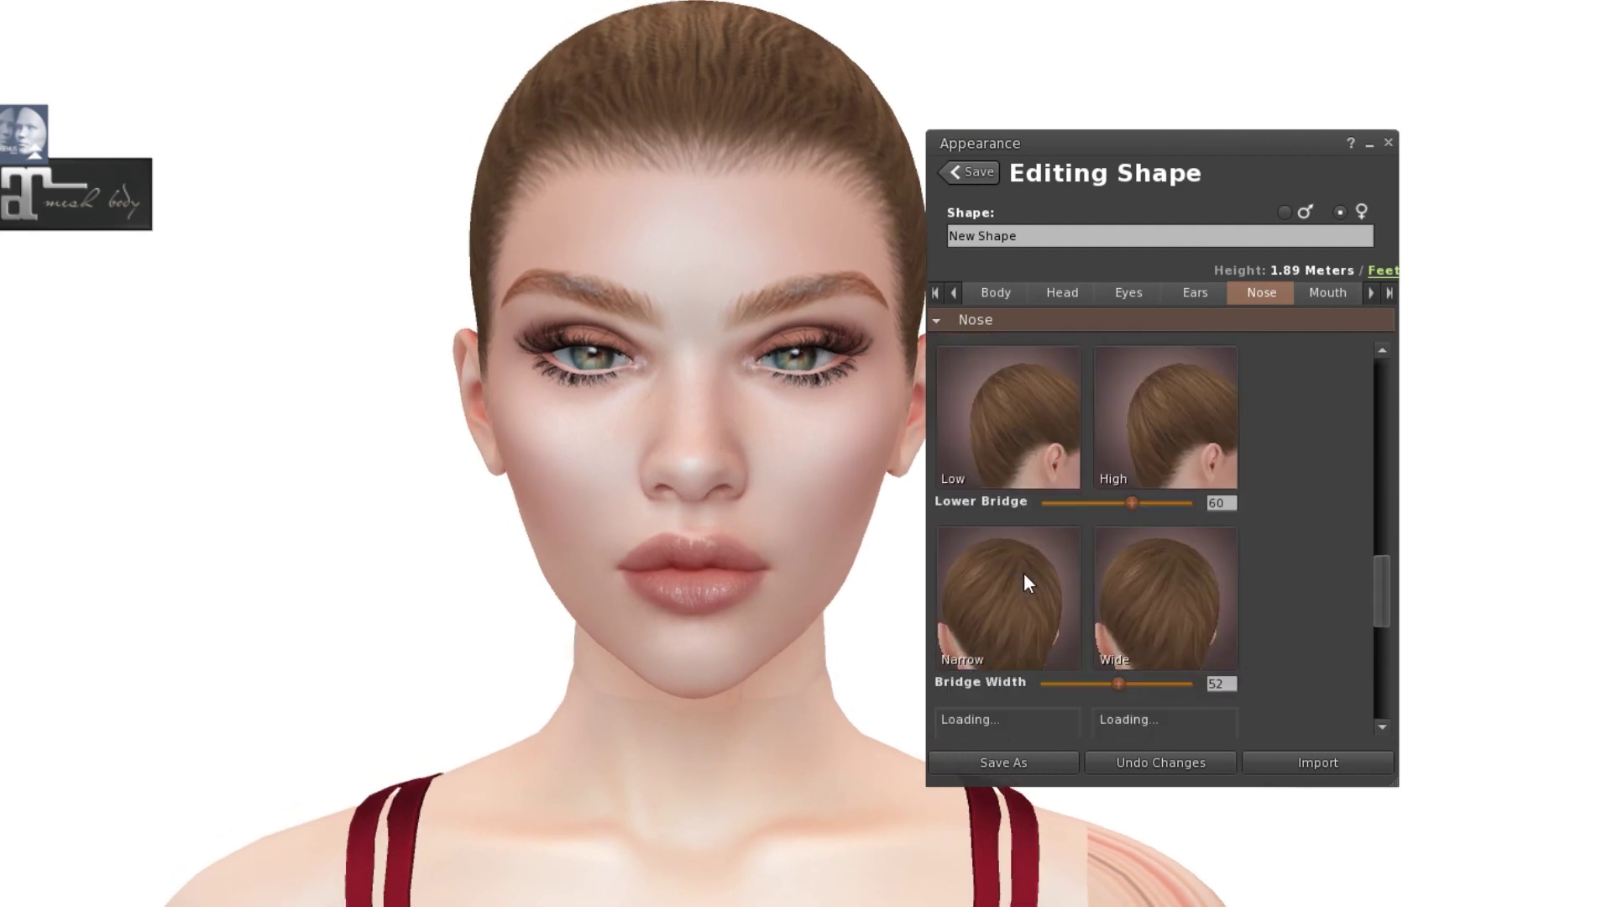
left_click_drag(1120, 506, 1135, 503)
scroll(1115, 581, "down", 5)
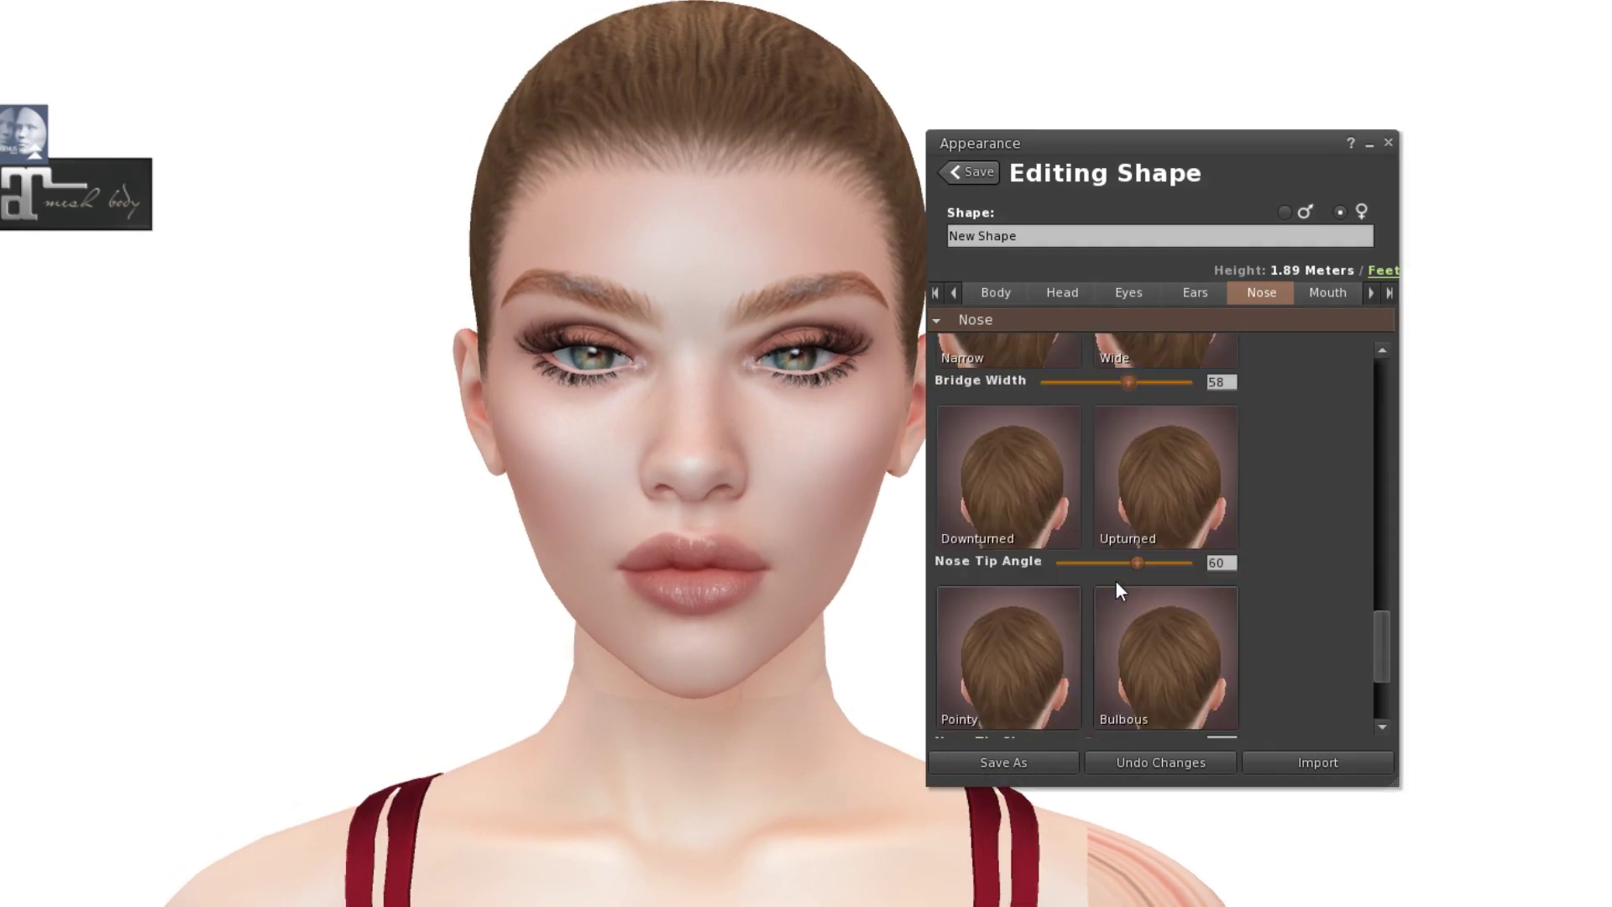
Step: Set the shape's Nose Tip Angle to 56 and Nose Tip Shape to 27
left_click(1126, 561)
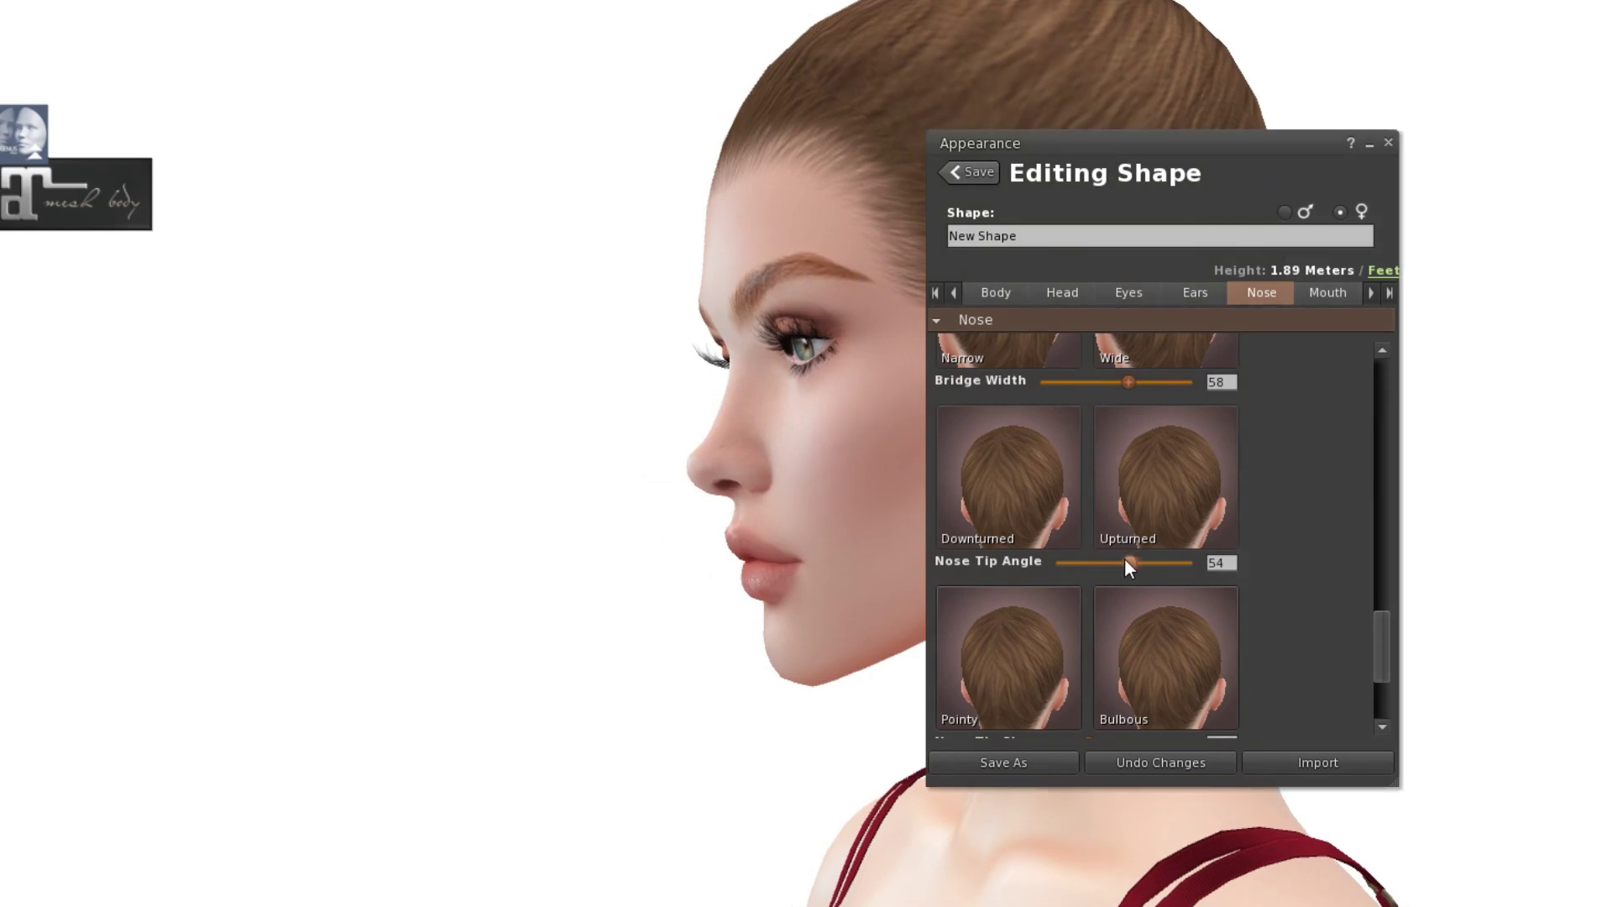
scroll(1124, 598, "down", 3)
left_click_drag(1091, 673, 1097, 673)
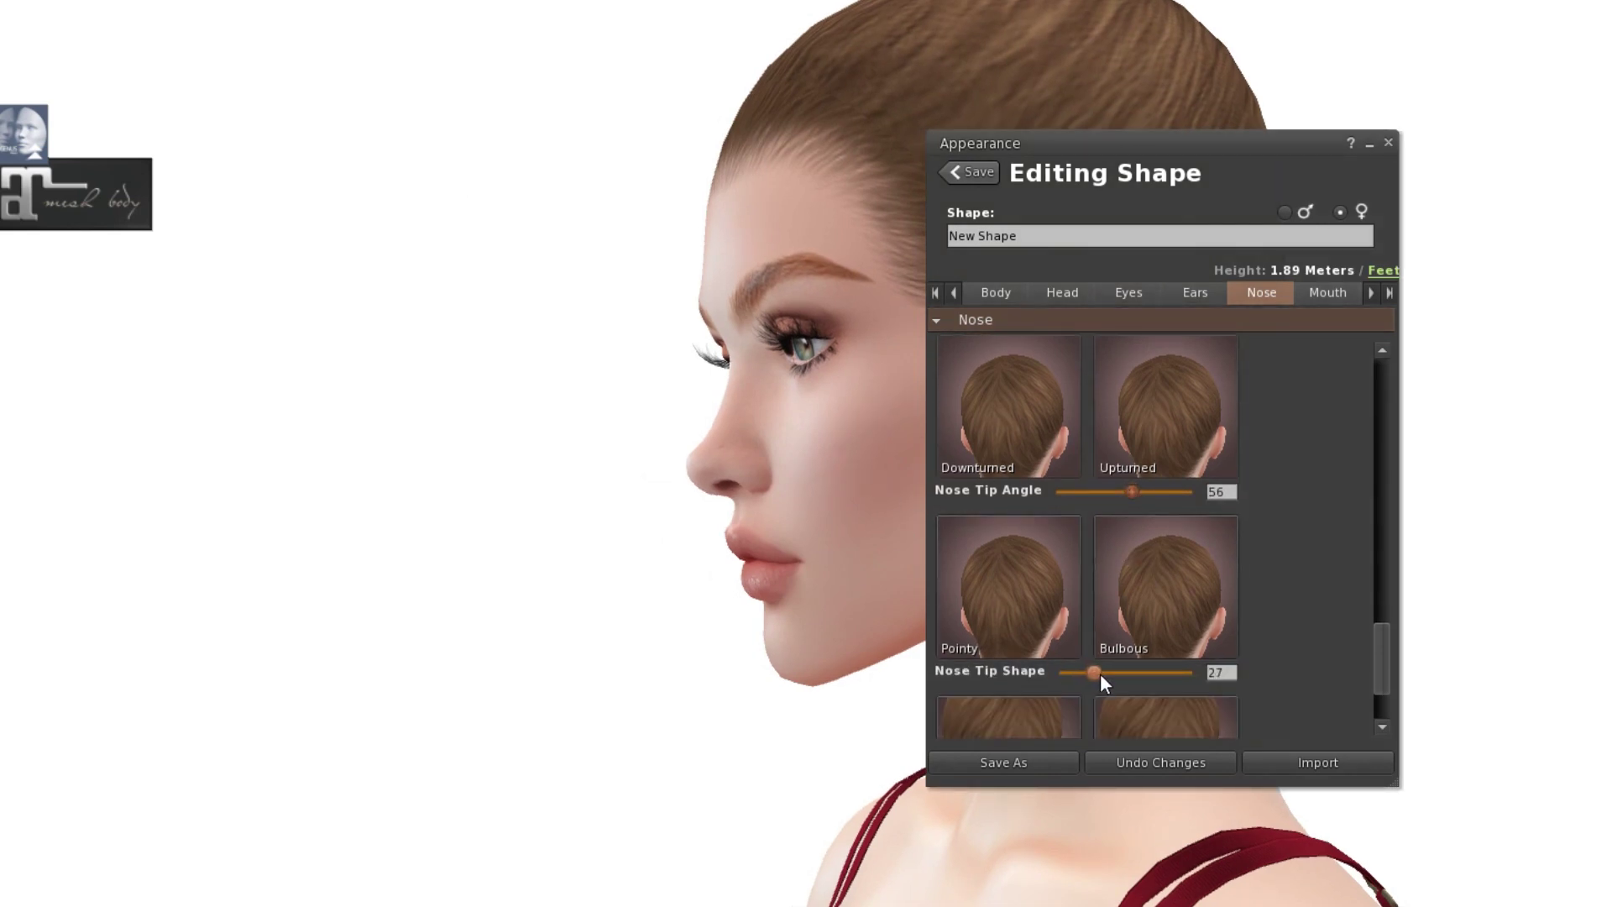
scroll(1100, 673, "down", 3)
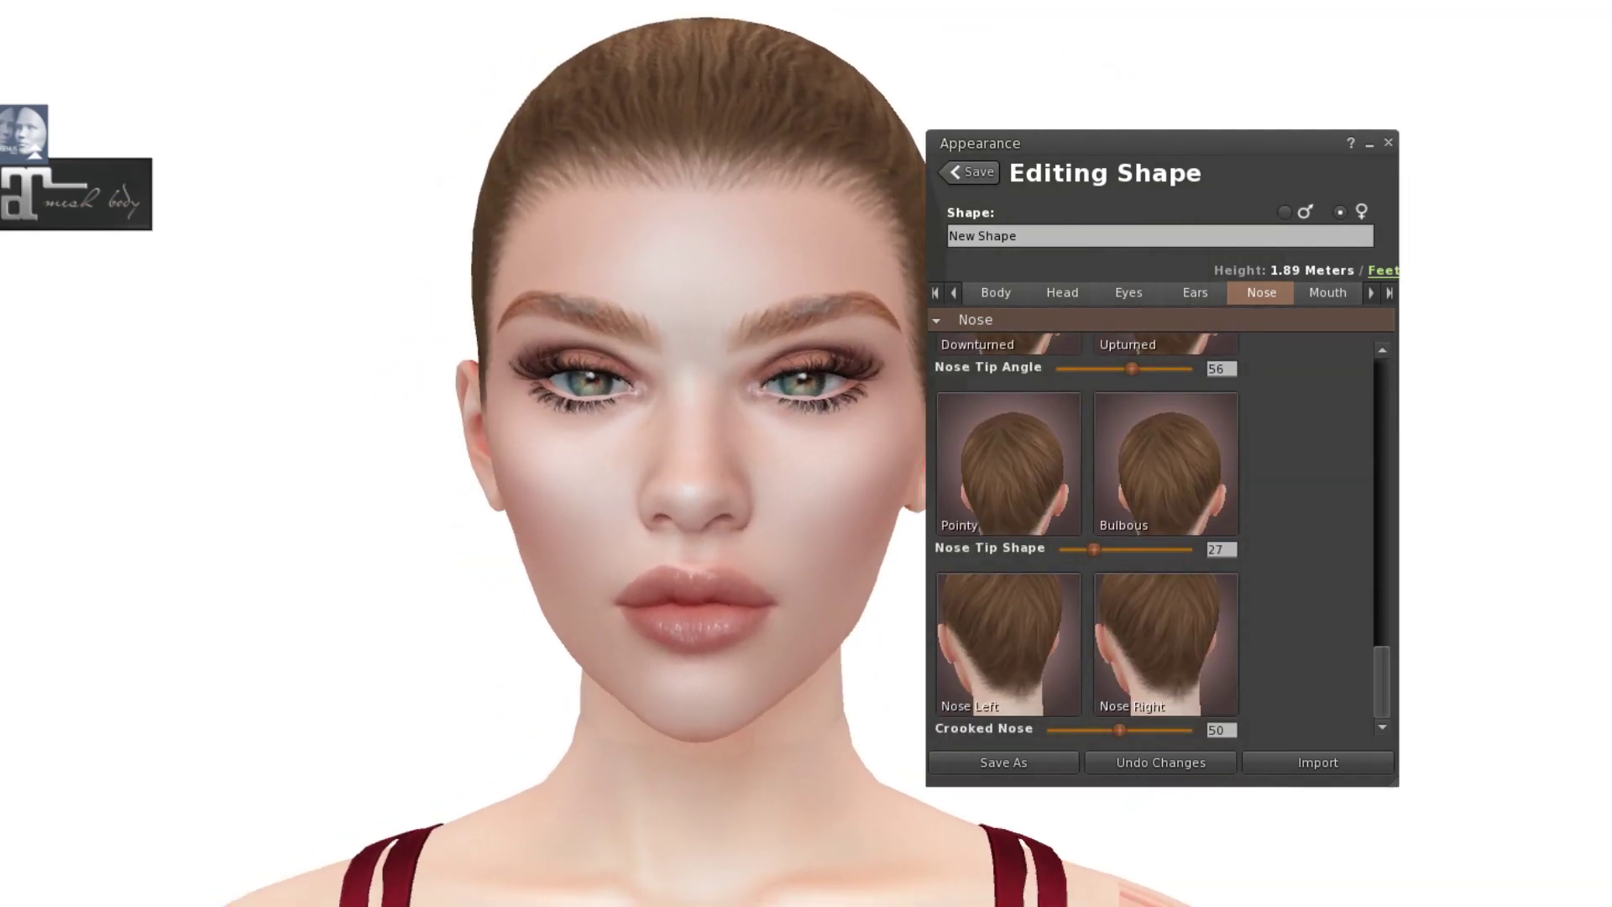
Step: Set the shape's Lip Width to 49 and Lip Thickness to 55
left_click(1326, 292)
left_click_drag(1089, 502, 1104, 499)
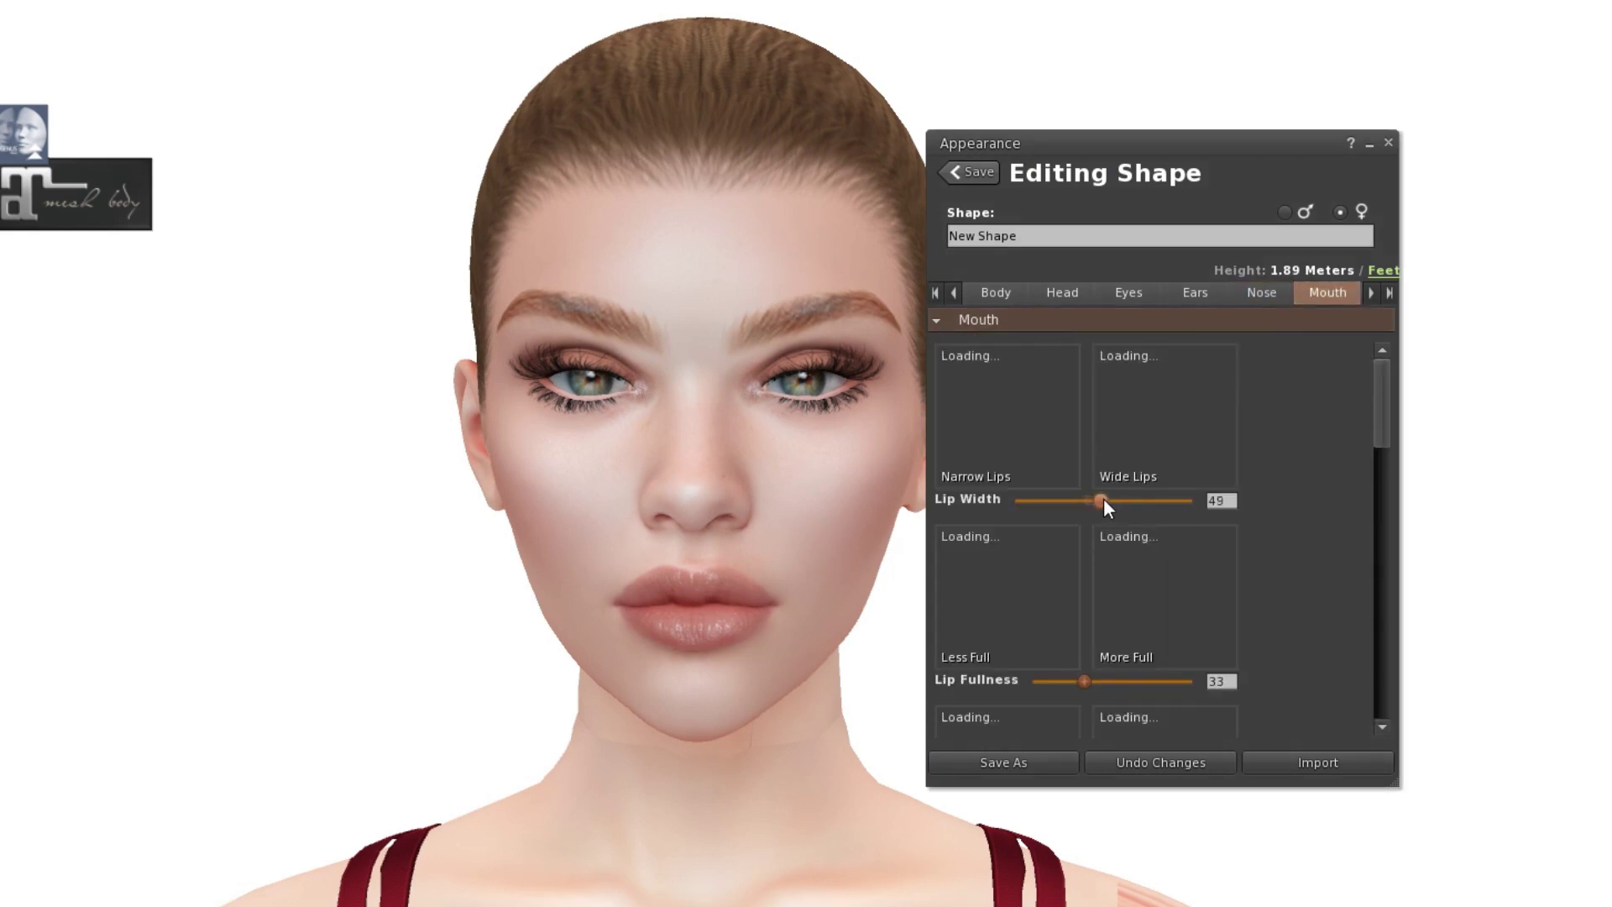
scroll(1103, 605, "down", 3)
left_click_drag(1090, 591, 1126, 578)
scroll(1090, 637, "down", 6)
scroll(1123, 619, "down", 4)
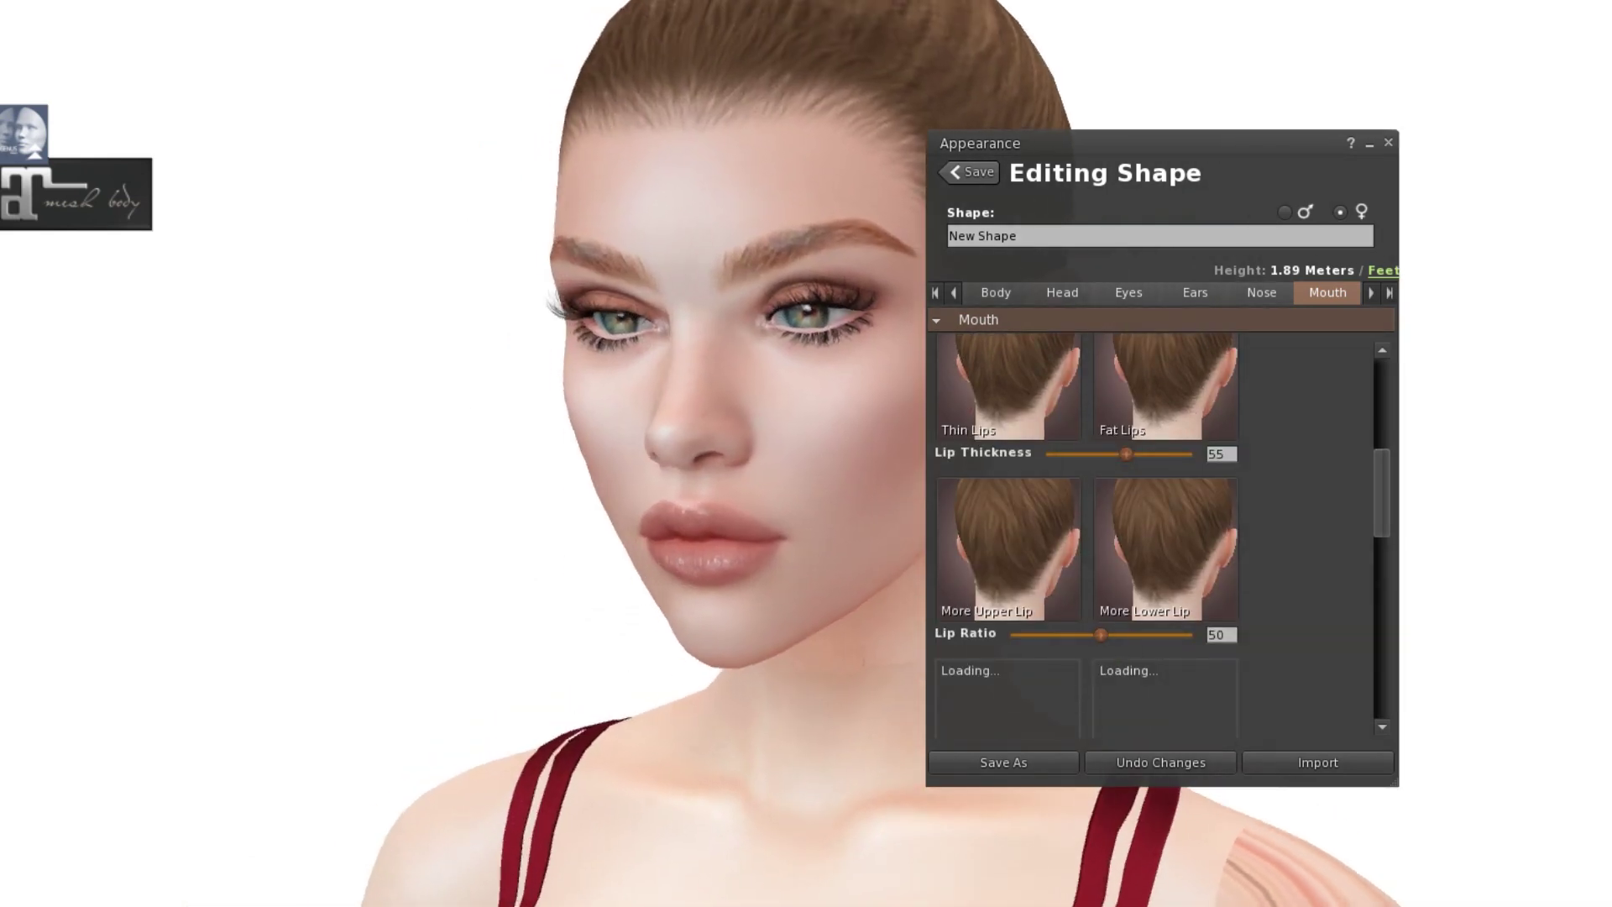
Step: Set the shape's Lip Ratio to 44
left_click_drag(1100, 637, 1090, 636)
scroll(1090, 637, "down", 4)
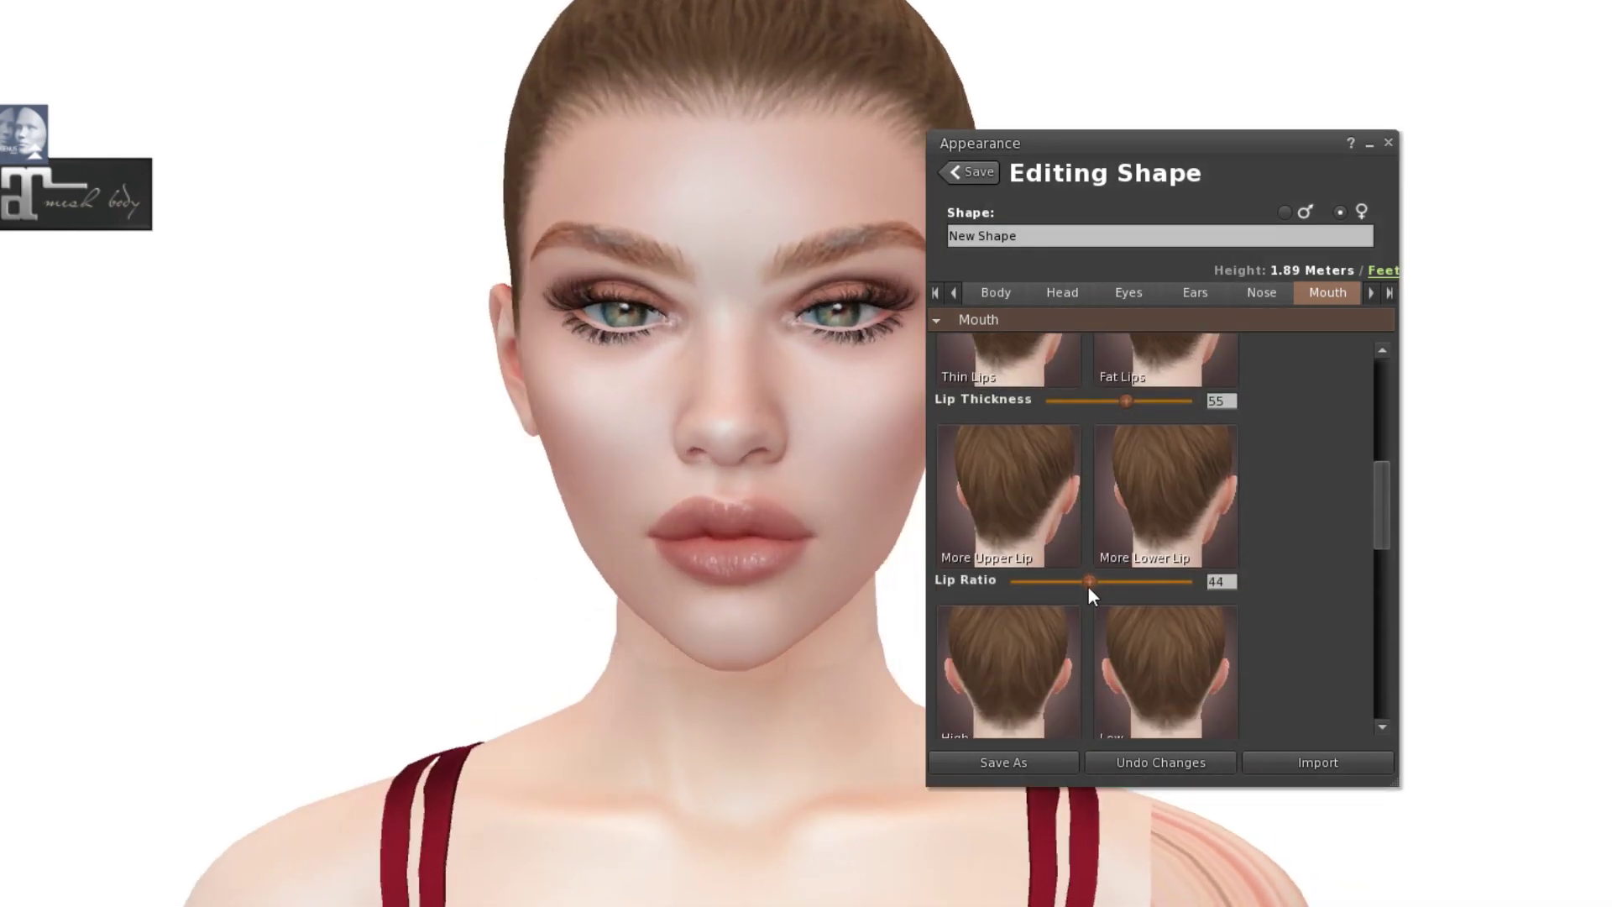
scroll(1126, 604, "down", 5)
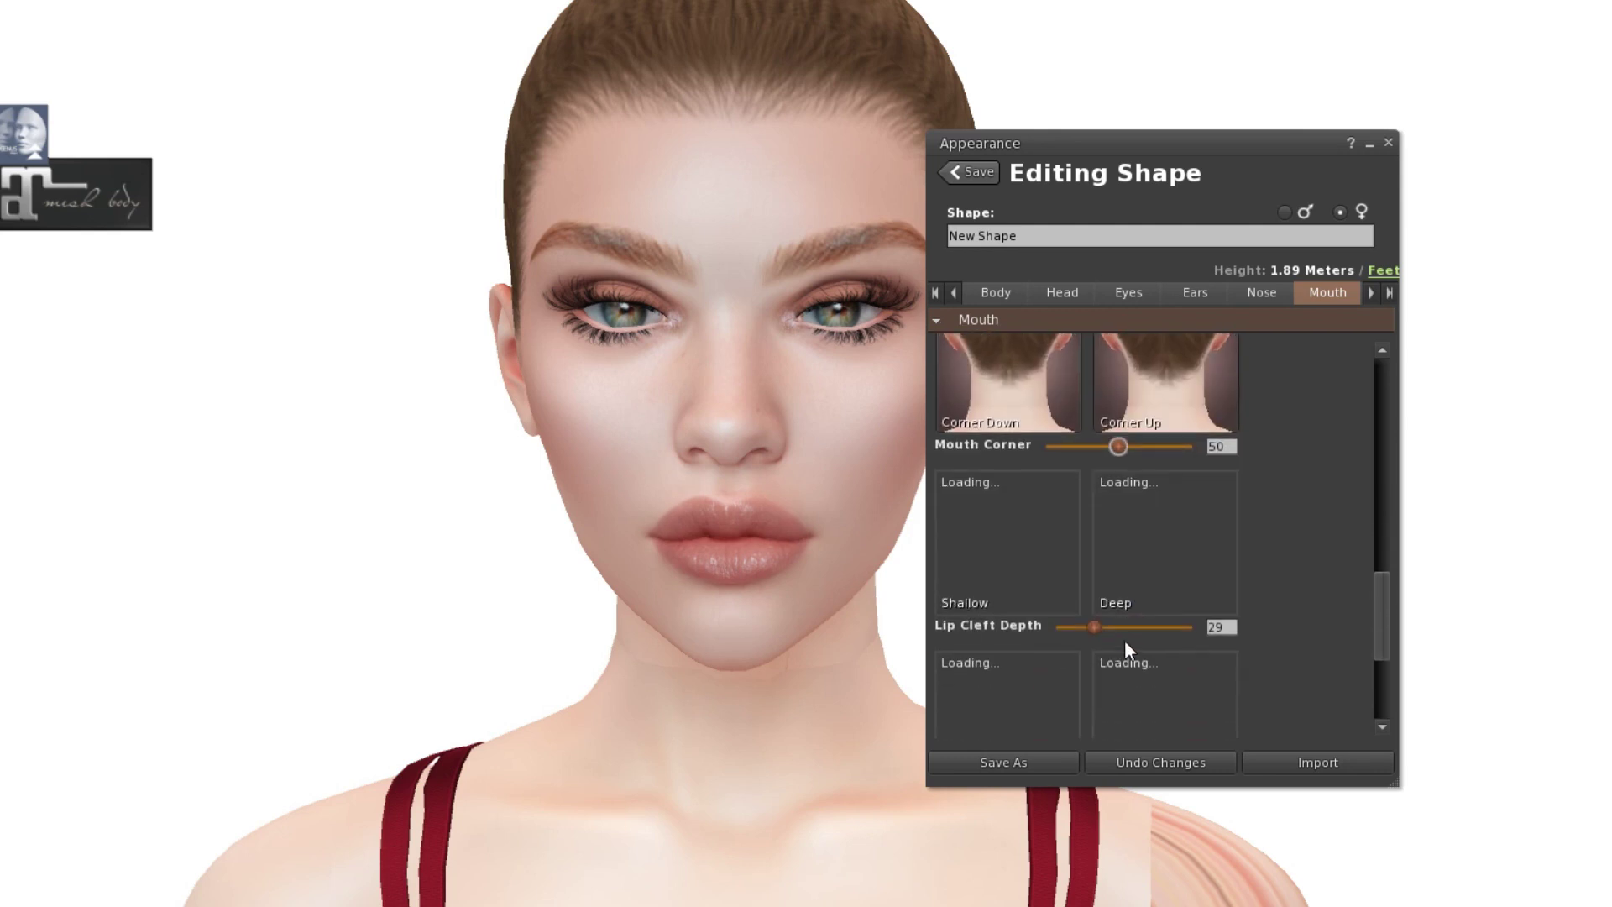
Step: Set the shape's Lip Cleft Depth to 0 and Lip Cleft to 72
mouse_move(1125, 628)
left_mouse_down()
mouse_move(1055, 629)
mouse_move(1130, 632)
left_mouse_up()
scroll(1055, 628, "down", 5)
left_click_drag(876, 529, 478, 580)
scroll(1031, 546, "down", 2)
scroll(1267, 300, "down", 3)
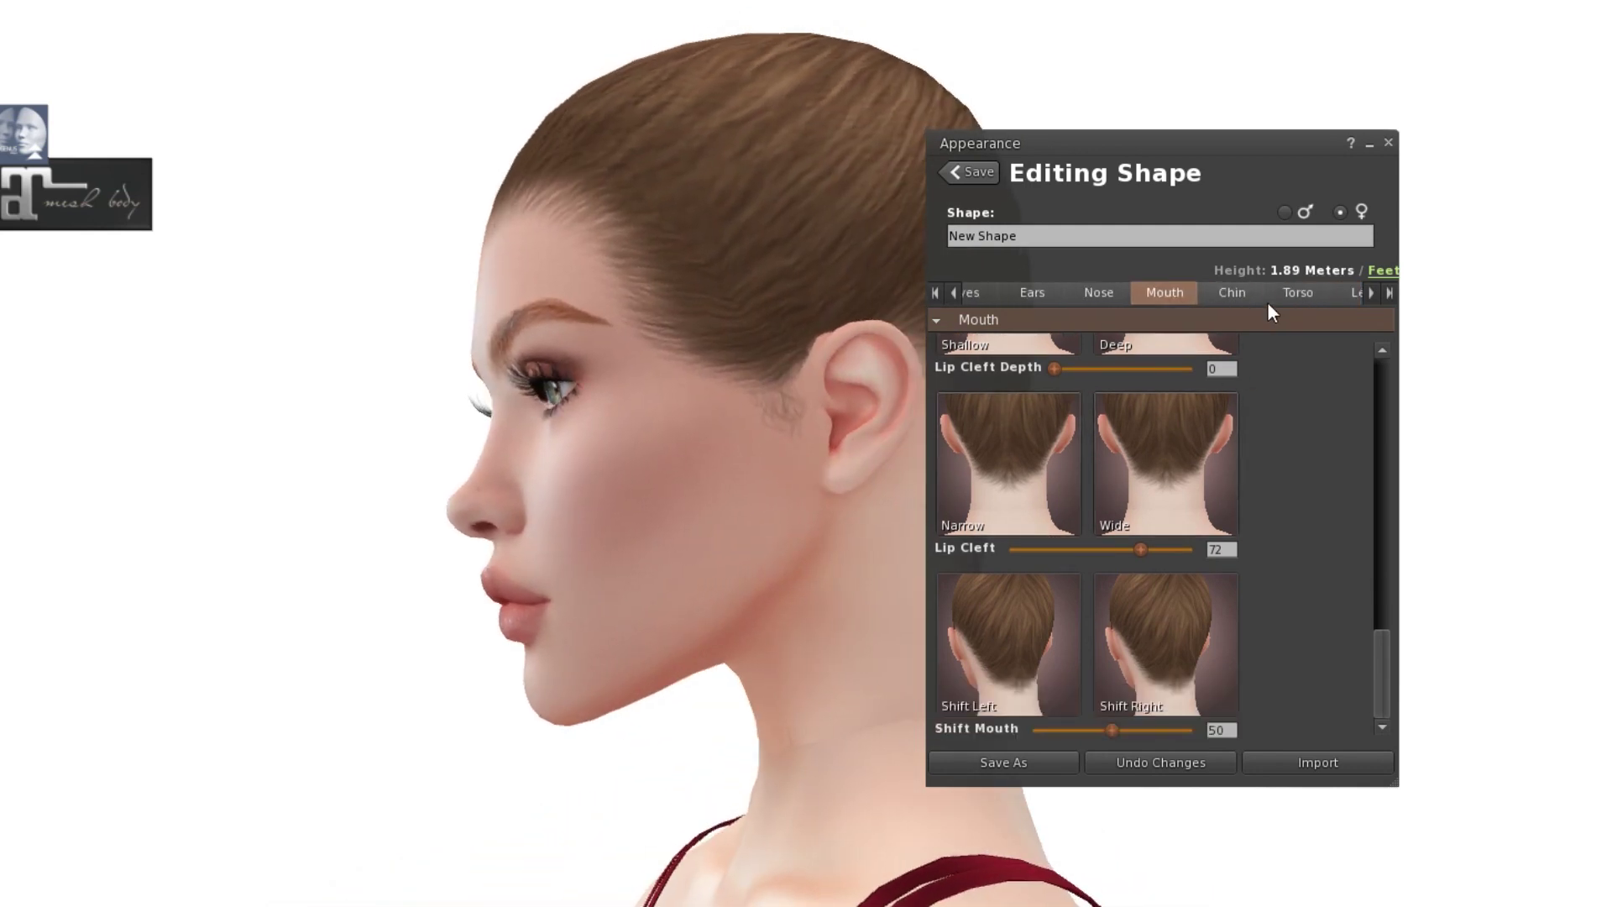
Step: Set the shape's Chin Angle to 52 and Jaw Shape to 37
left_click(1233, 297)
left_click_drag(1111, 501, 1115, 501)
scroll(1085, 582, "down", 2)
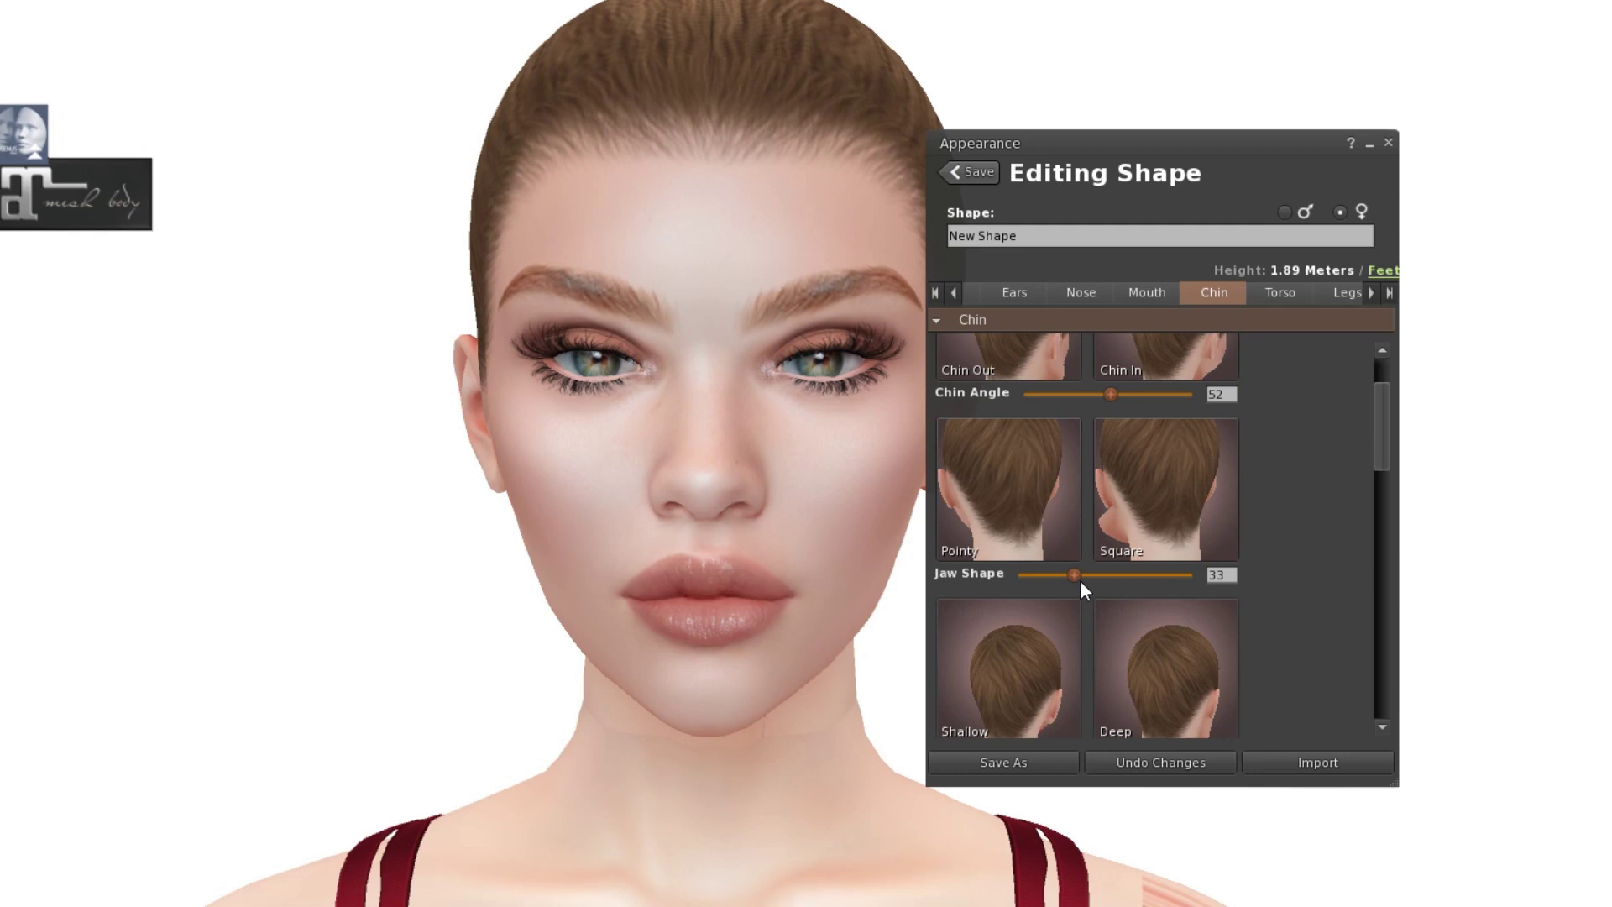
left_click_drag(1080, 581, 1087, 578)
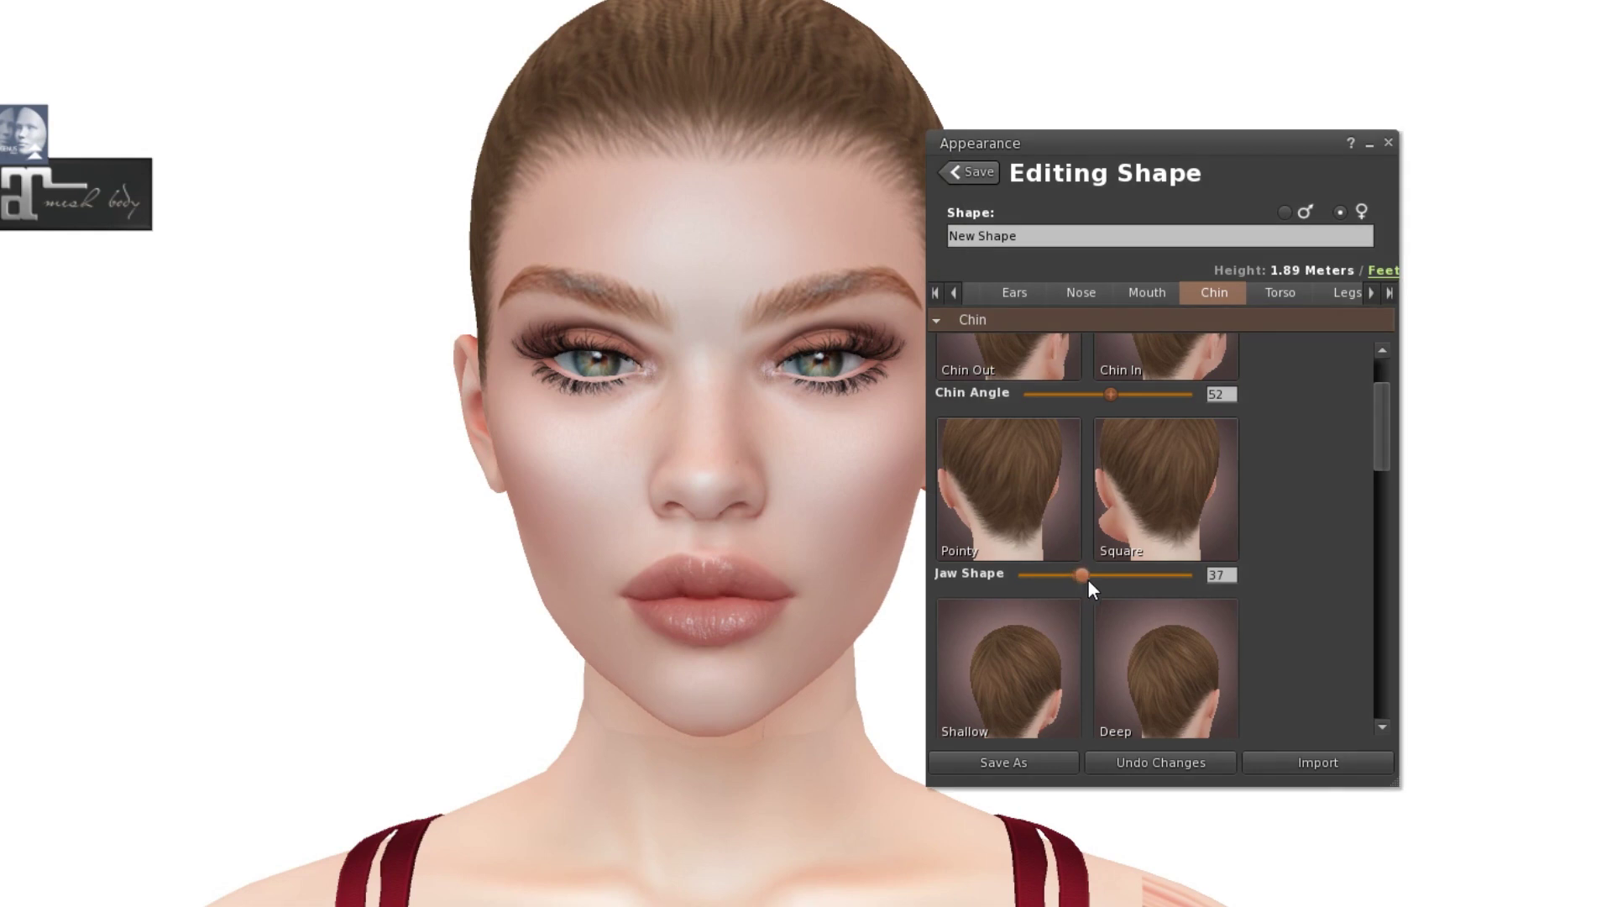
scroll(1100, 698, "down", 1)
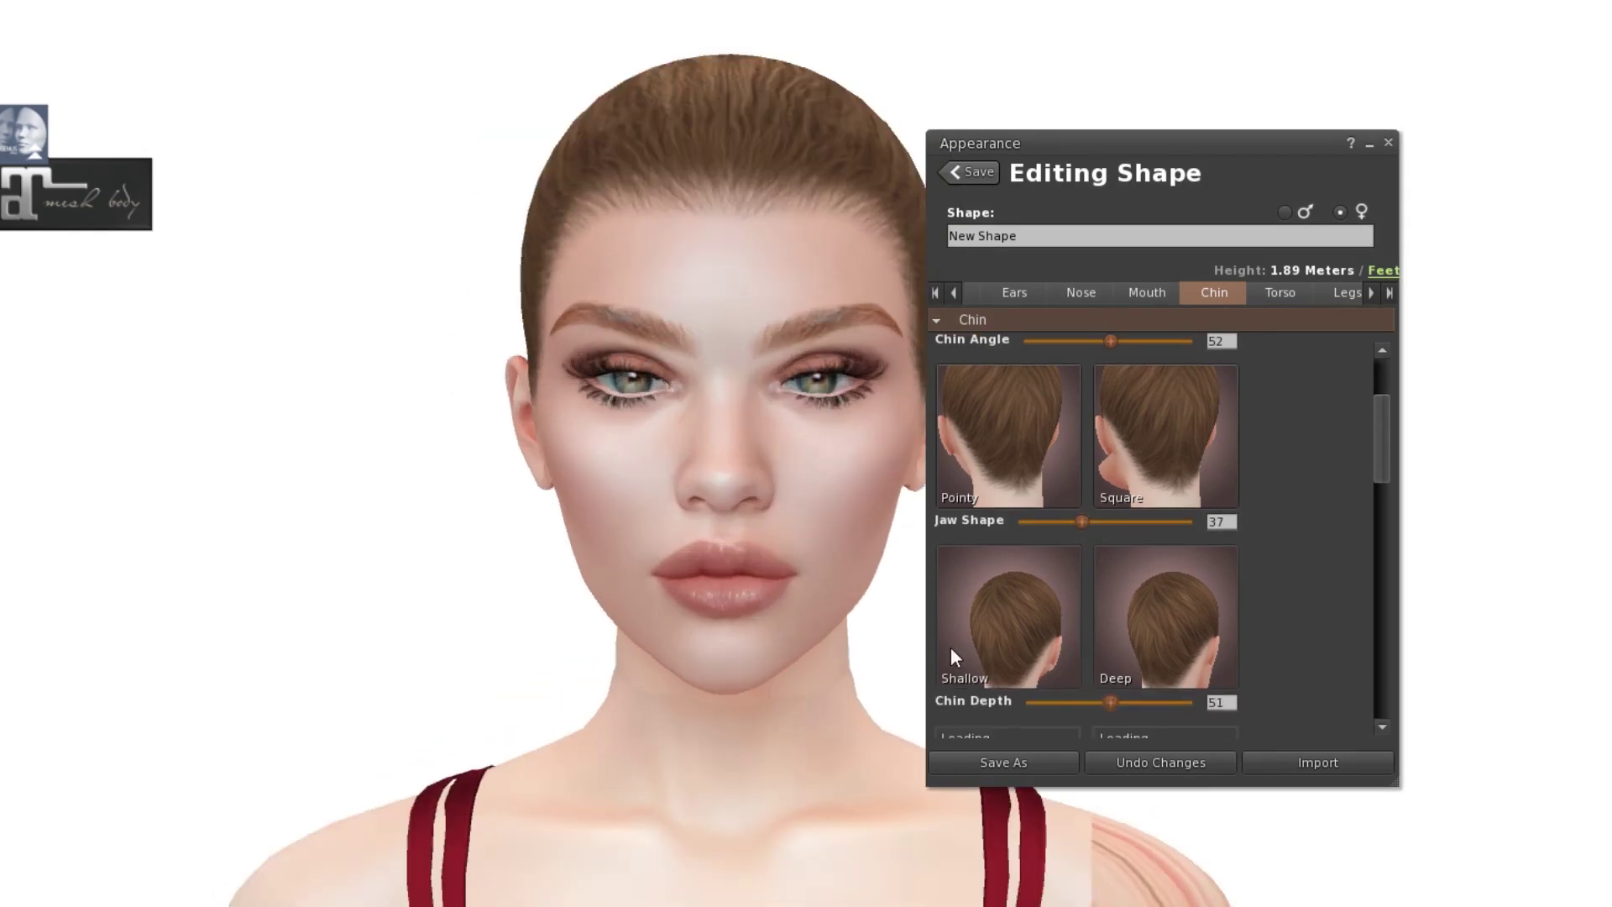
Step: Set the shape's Jaw Angle to 19 and check the remaining chin settings
scroll(1147, 547, "down", 4)
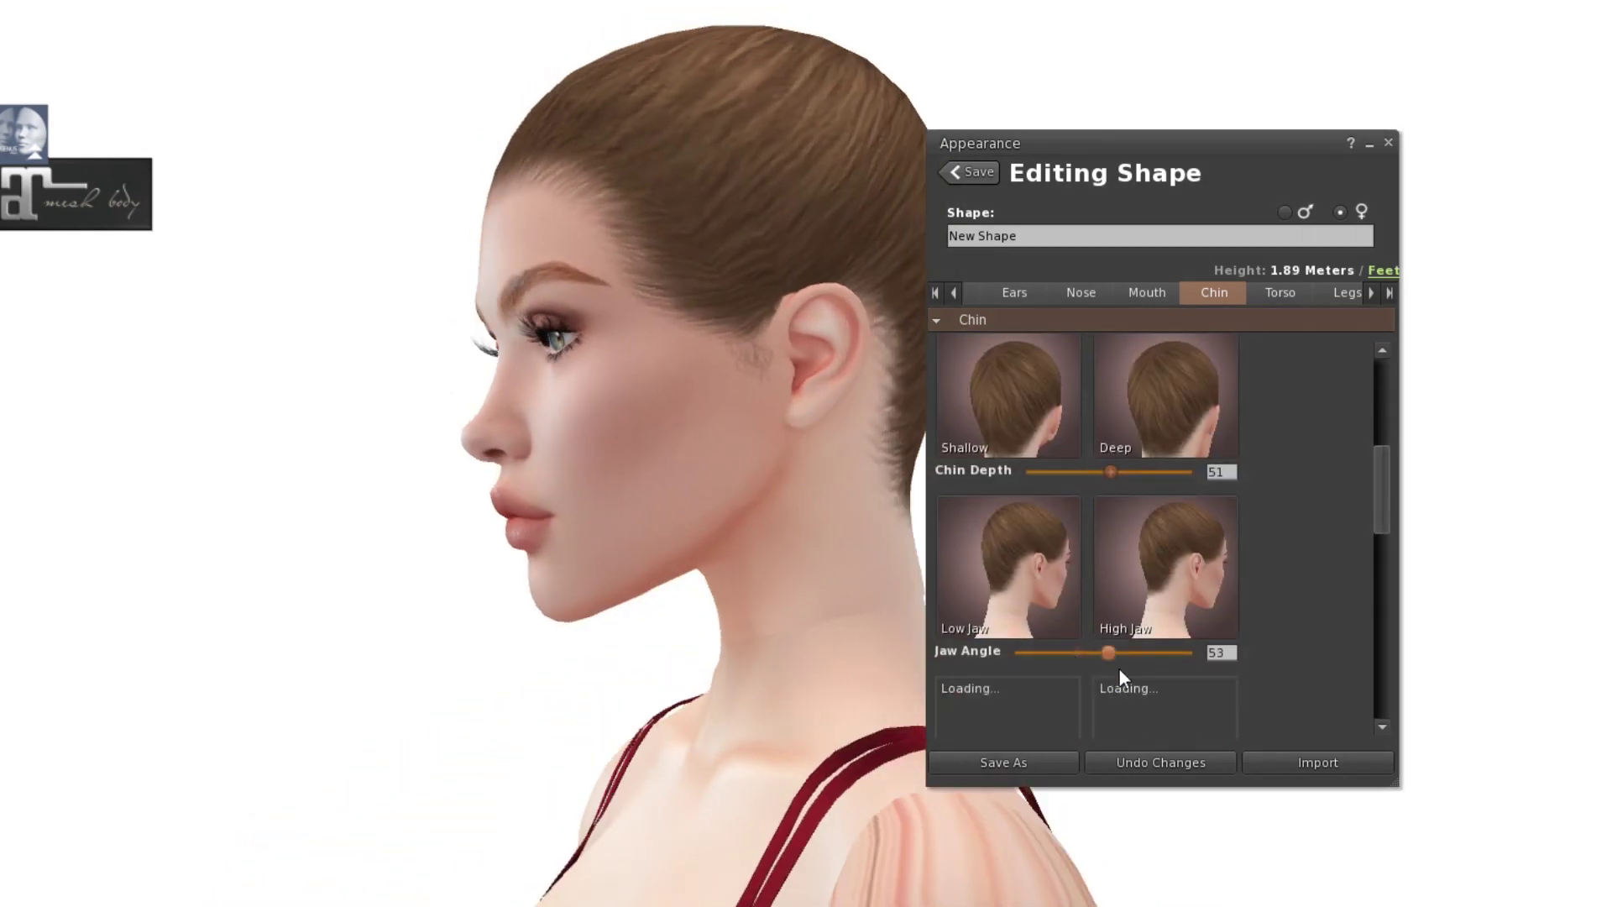
scroll(1119, 667, "down", 4)
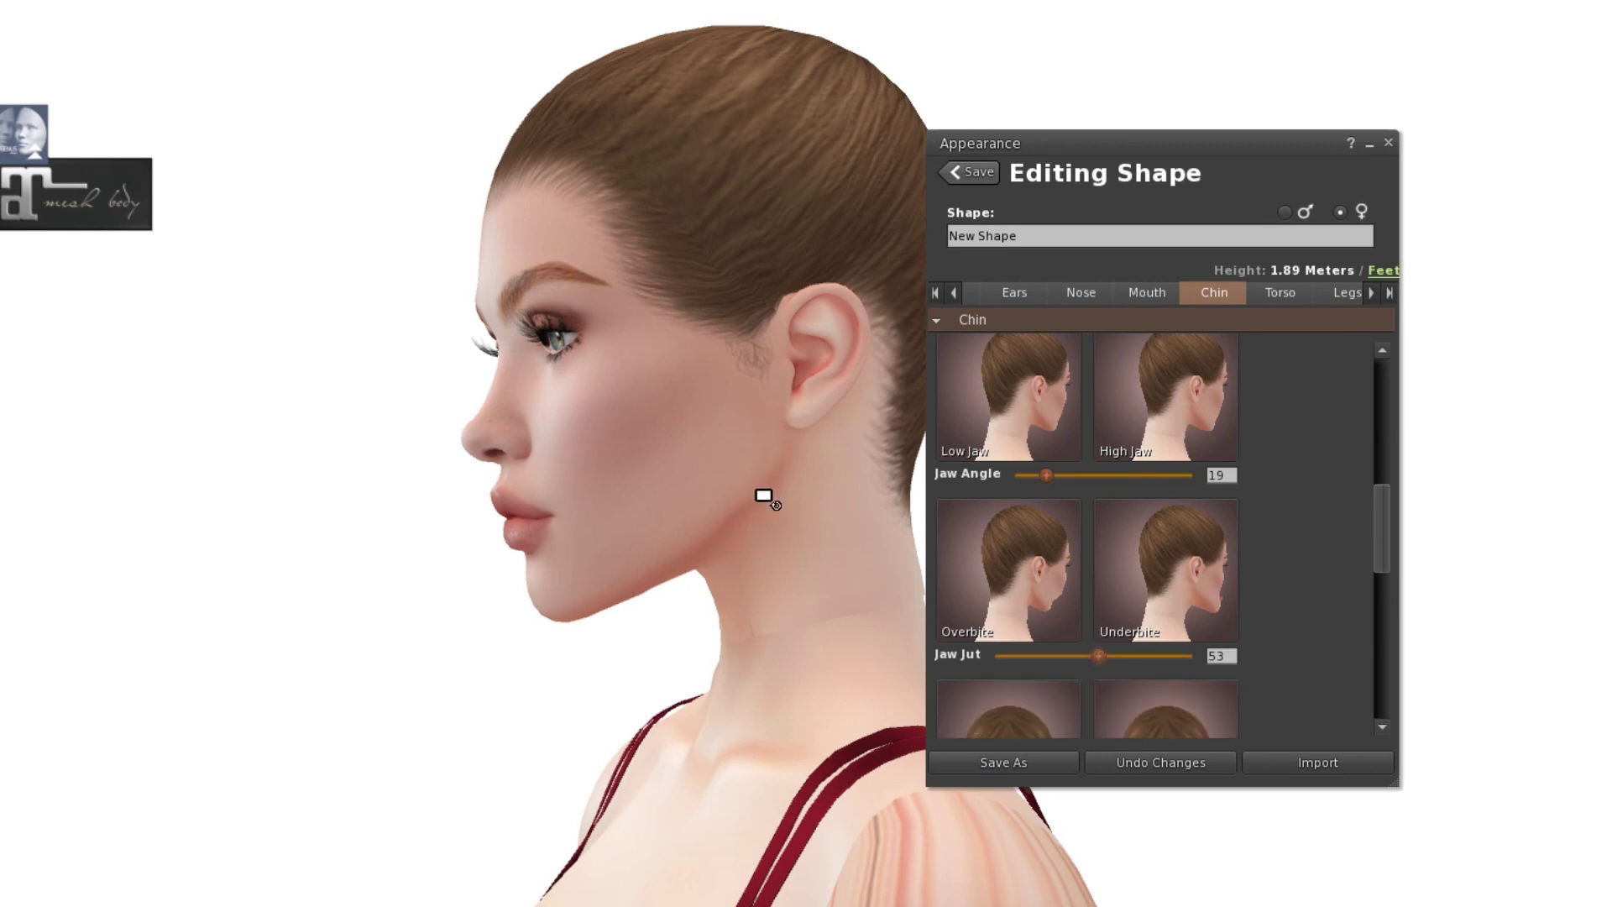
left_click_drag(765, 496, 808, 477)
scroll(1083, 538, "down", 12)
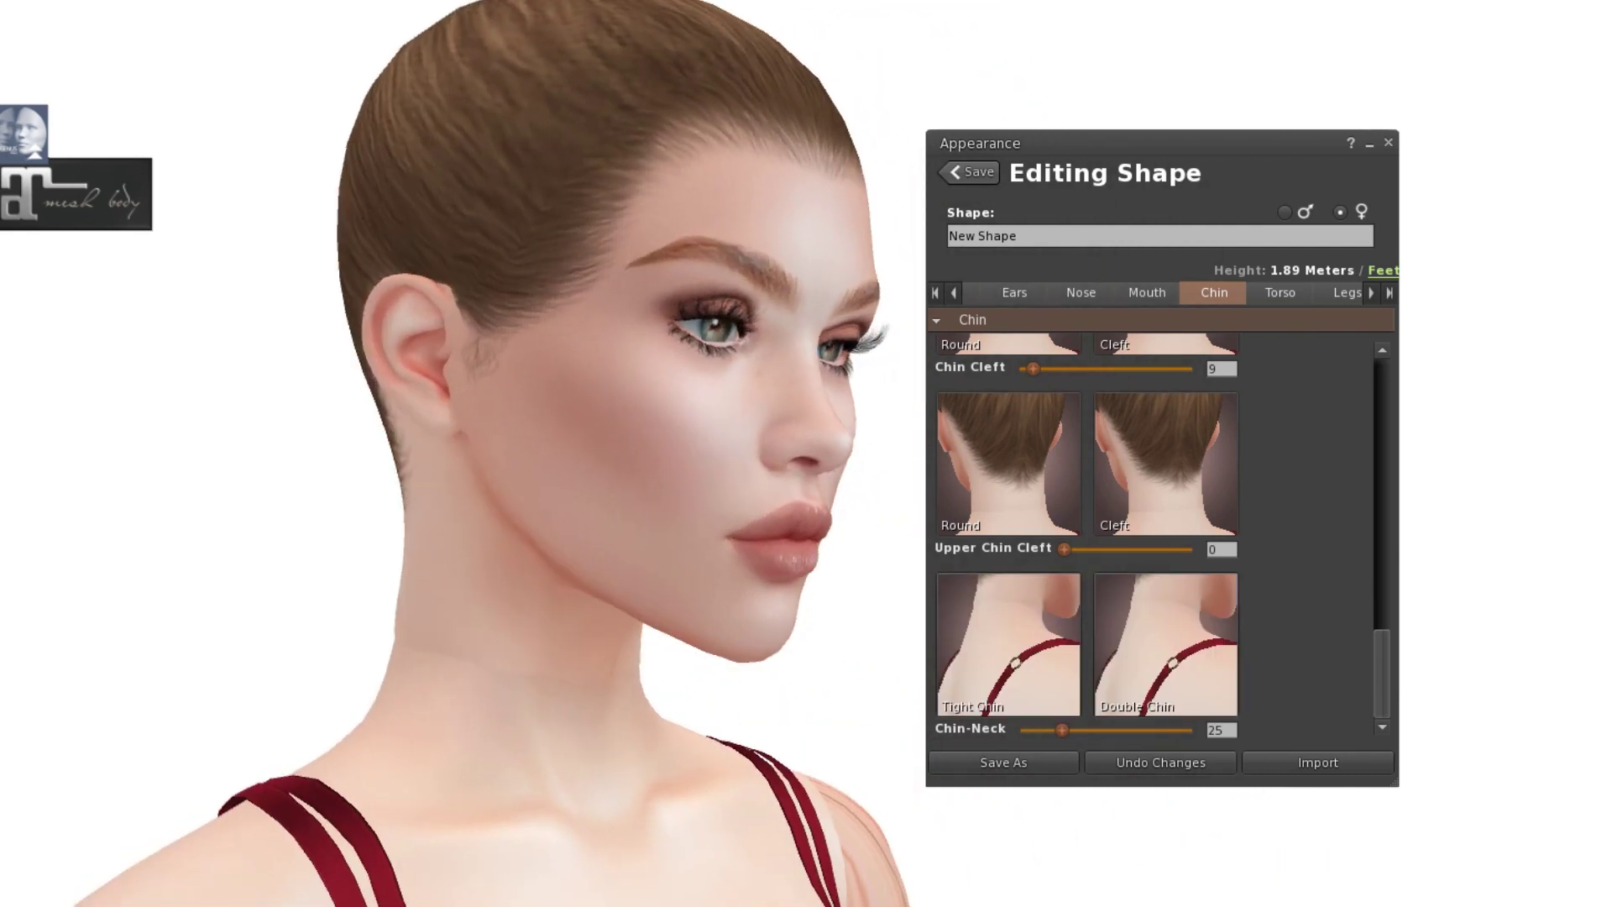
Step: Set the shape's Torso Muscles to 44
left_click(1281, 292)
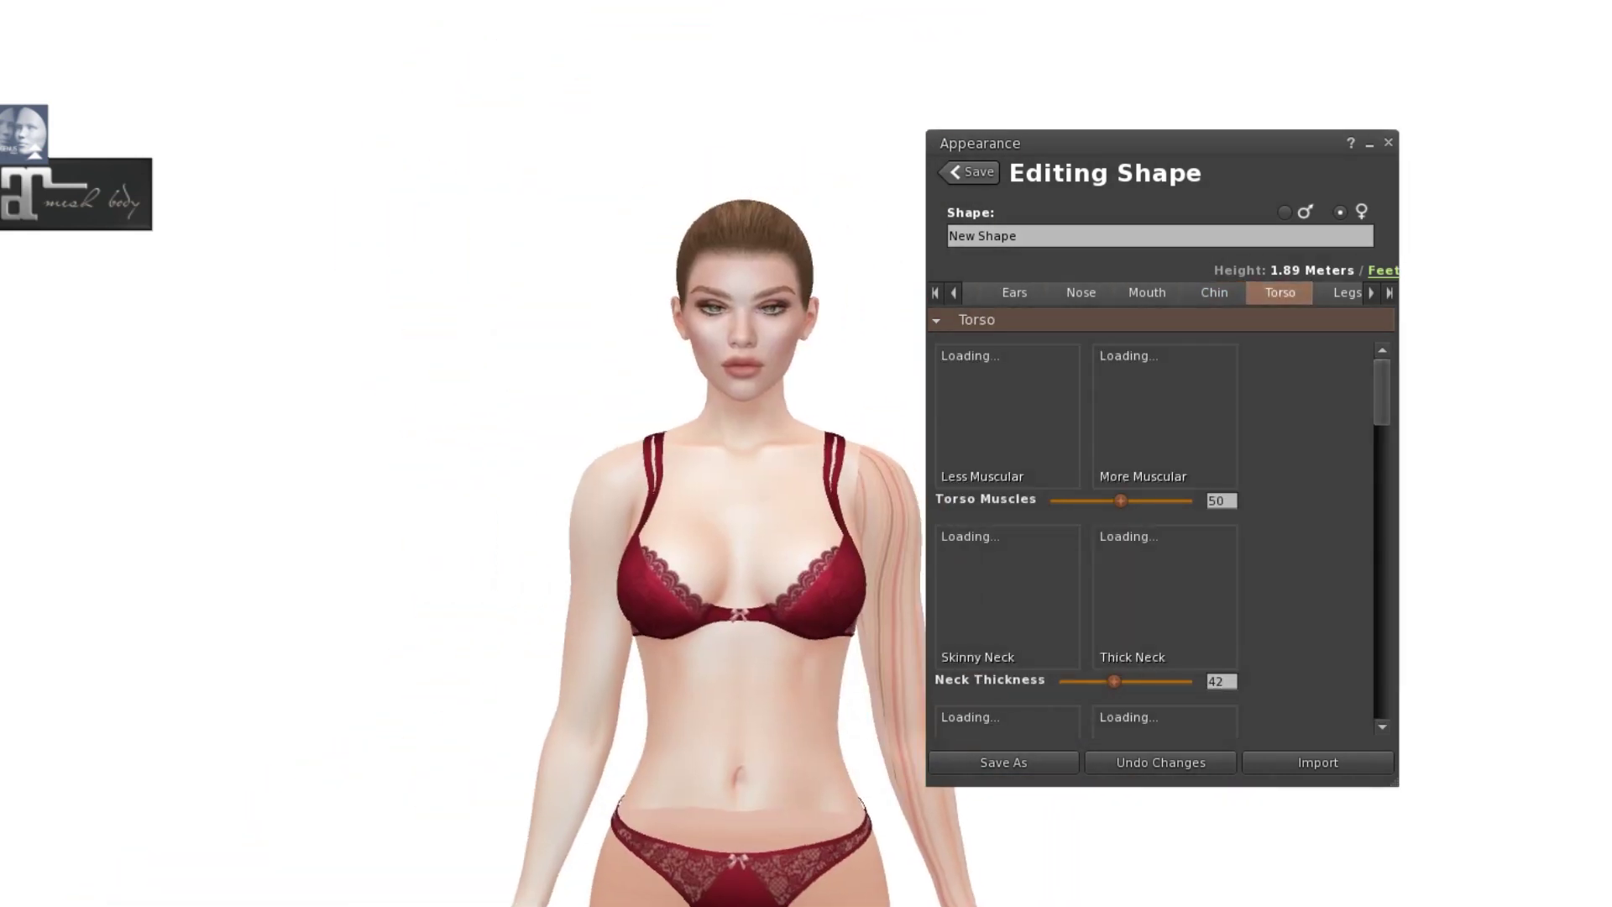
left_click(1112, 500)
scroll(1105, 506, "down", 3)
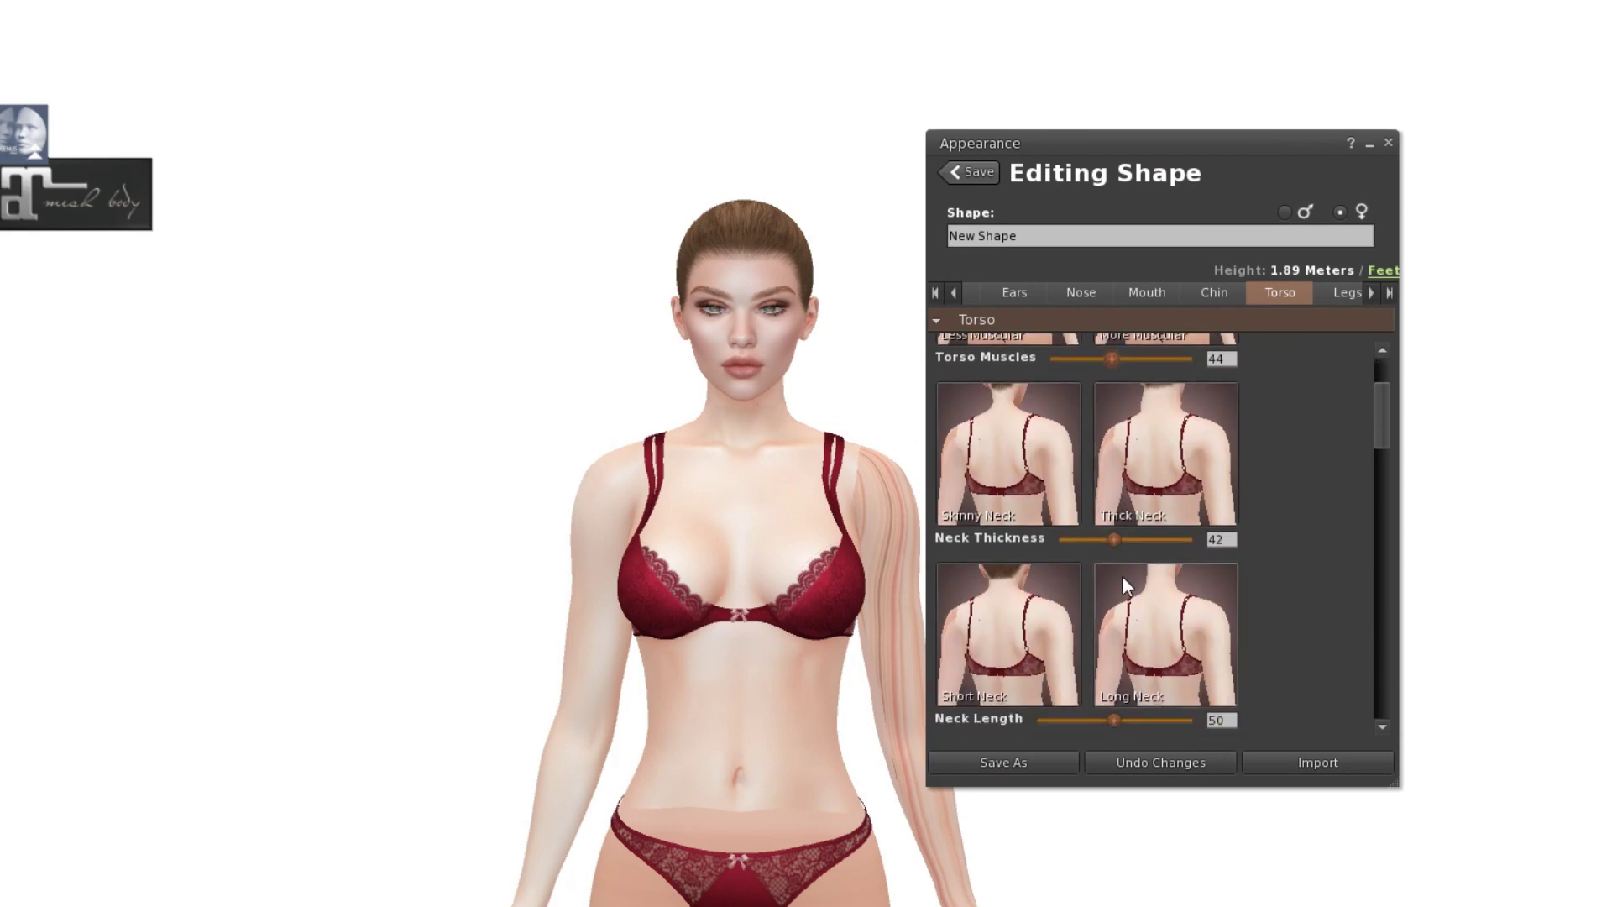
scroll(1105, 571, "down", 4)
scroll(1102, 617, "down", 3)
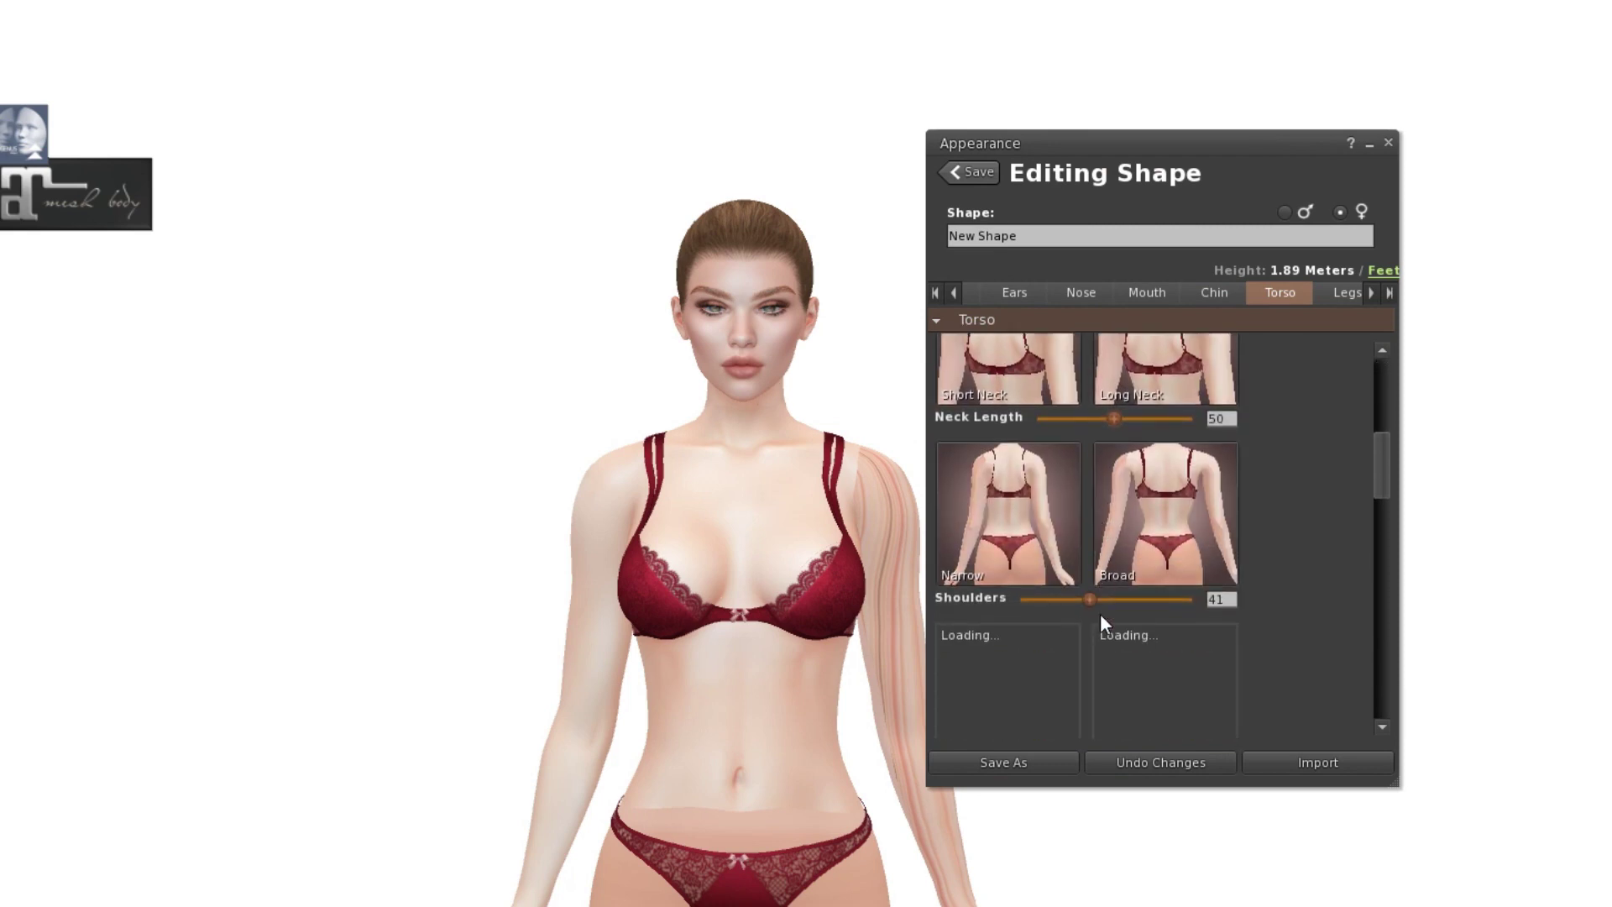
Step: Narrow the shape's Shoulders and set Breast Cleavage to 67
left_click_drag(1091, 601, 1151, 671)
scroll(1069, 608, "down", 4)
scroll(1118, 621, "down", 3)
scroll(1101, 647, "down", 3)
scroll(1152, 671, "down", 14)
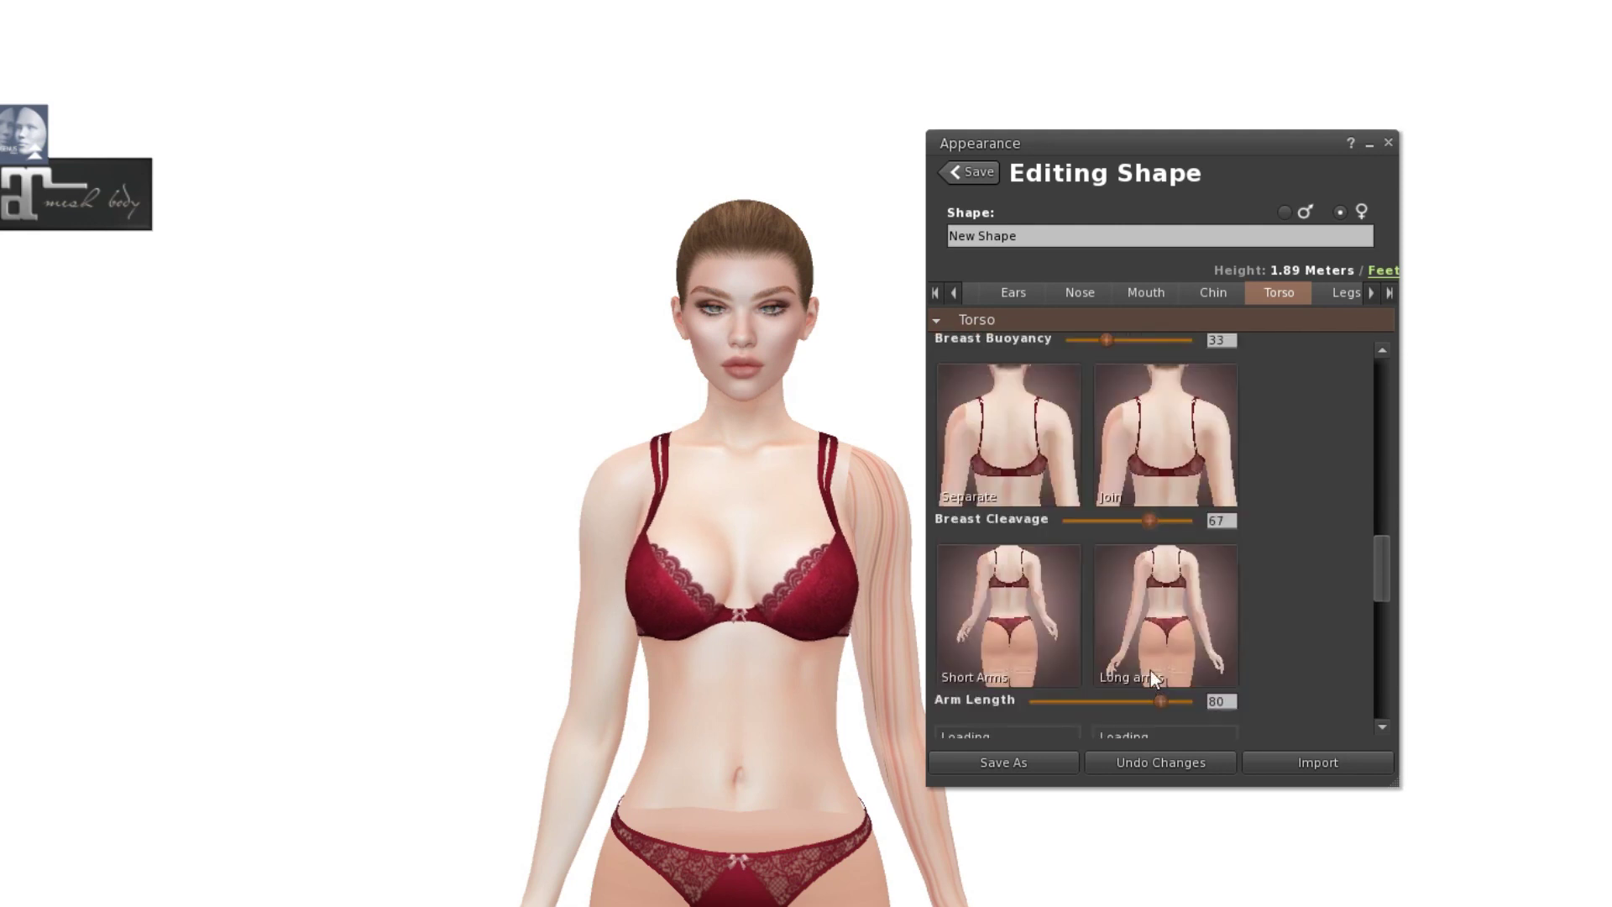
Step: Adjust the shape's Arm Length and set Torso Length to 45
left_click_drag(1157, 578, 1107, 635)
scroll(1150, 586, "down", 3)
scroll(1105, 658, "down", 3)
scroll(1107, 638, "down", 3)
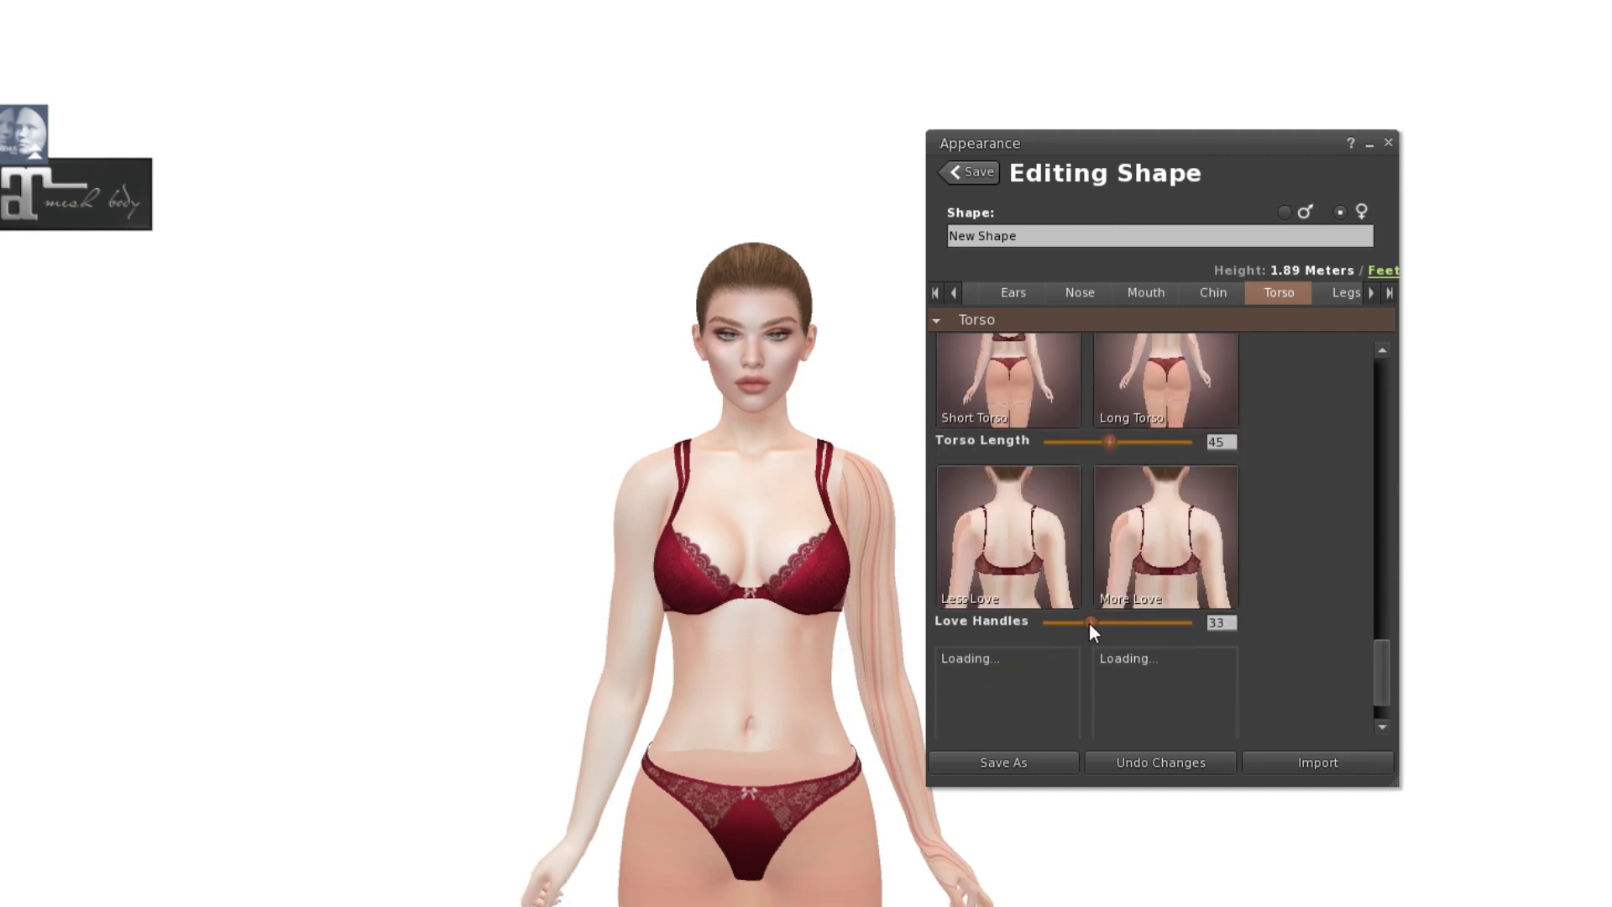
scroll(1097, 637, "down", 2)
Step: Increase the shape's Leg Muscles and set Leg Length to 54
left_click(1346, 292)
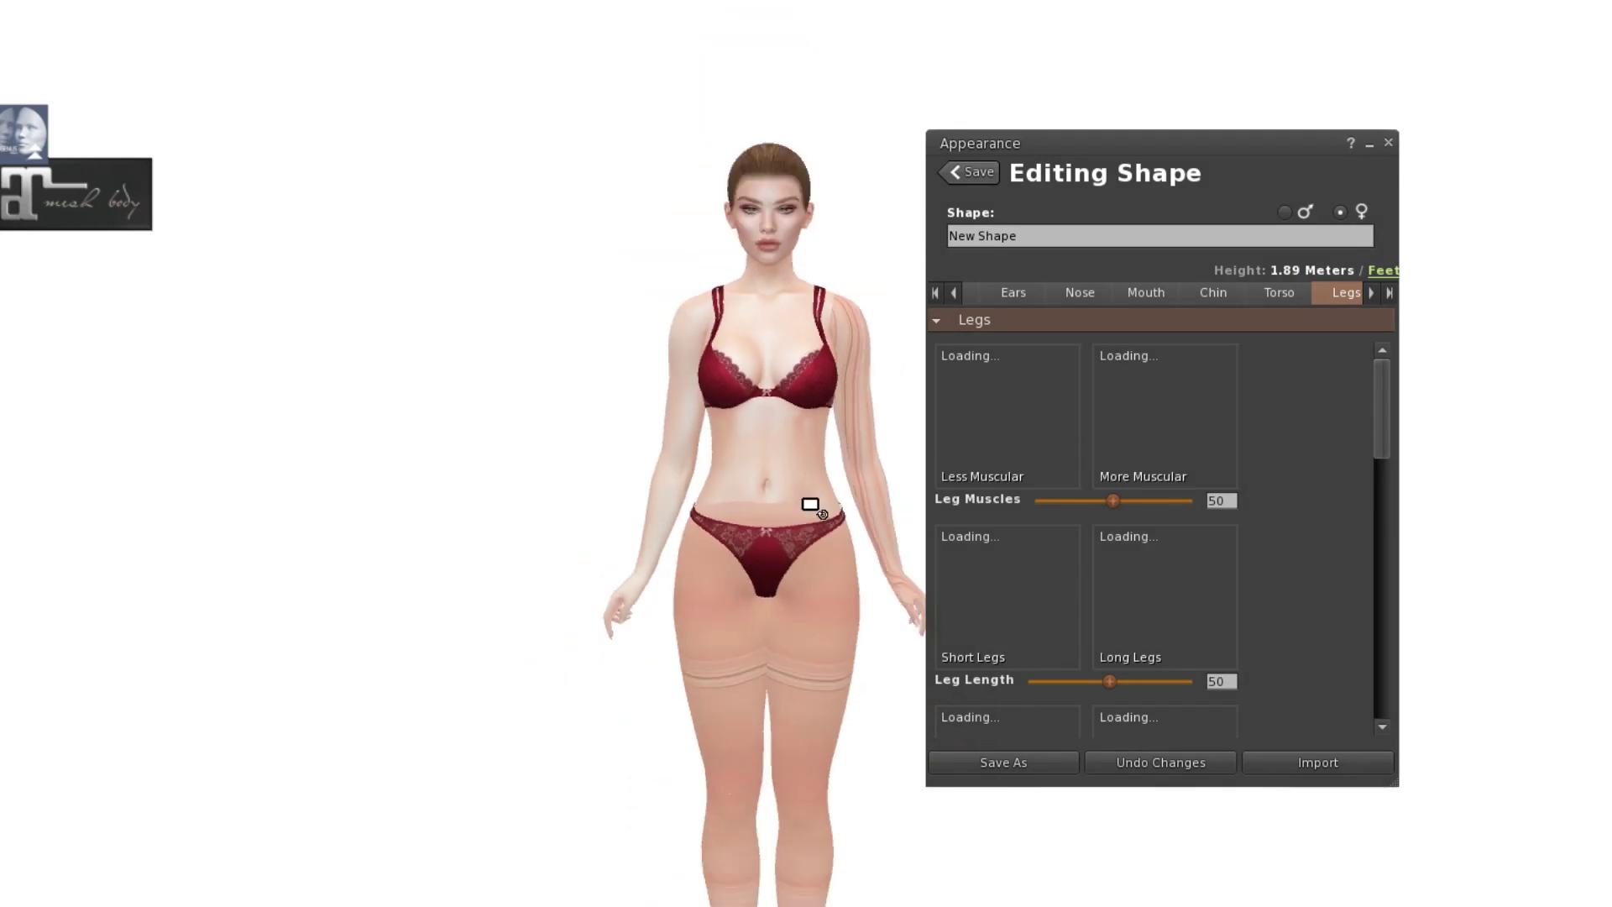
left_click_drag(1113, 500, 1131, 501)
scroll(1137, 537, "down", 2)
left_click_drag(1110, 593, 1116, 593)
Step: Set the shape's Hip Width to 61 and Hip Length to 63
scroll(1120, 601, "down", 3)
left_click_drag(1110, 649, 1125, 646)
scroll(1126, 649, "down", 3)
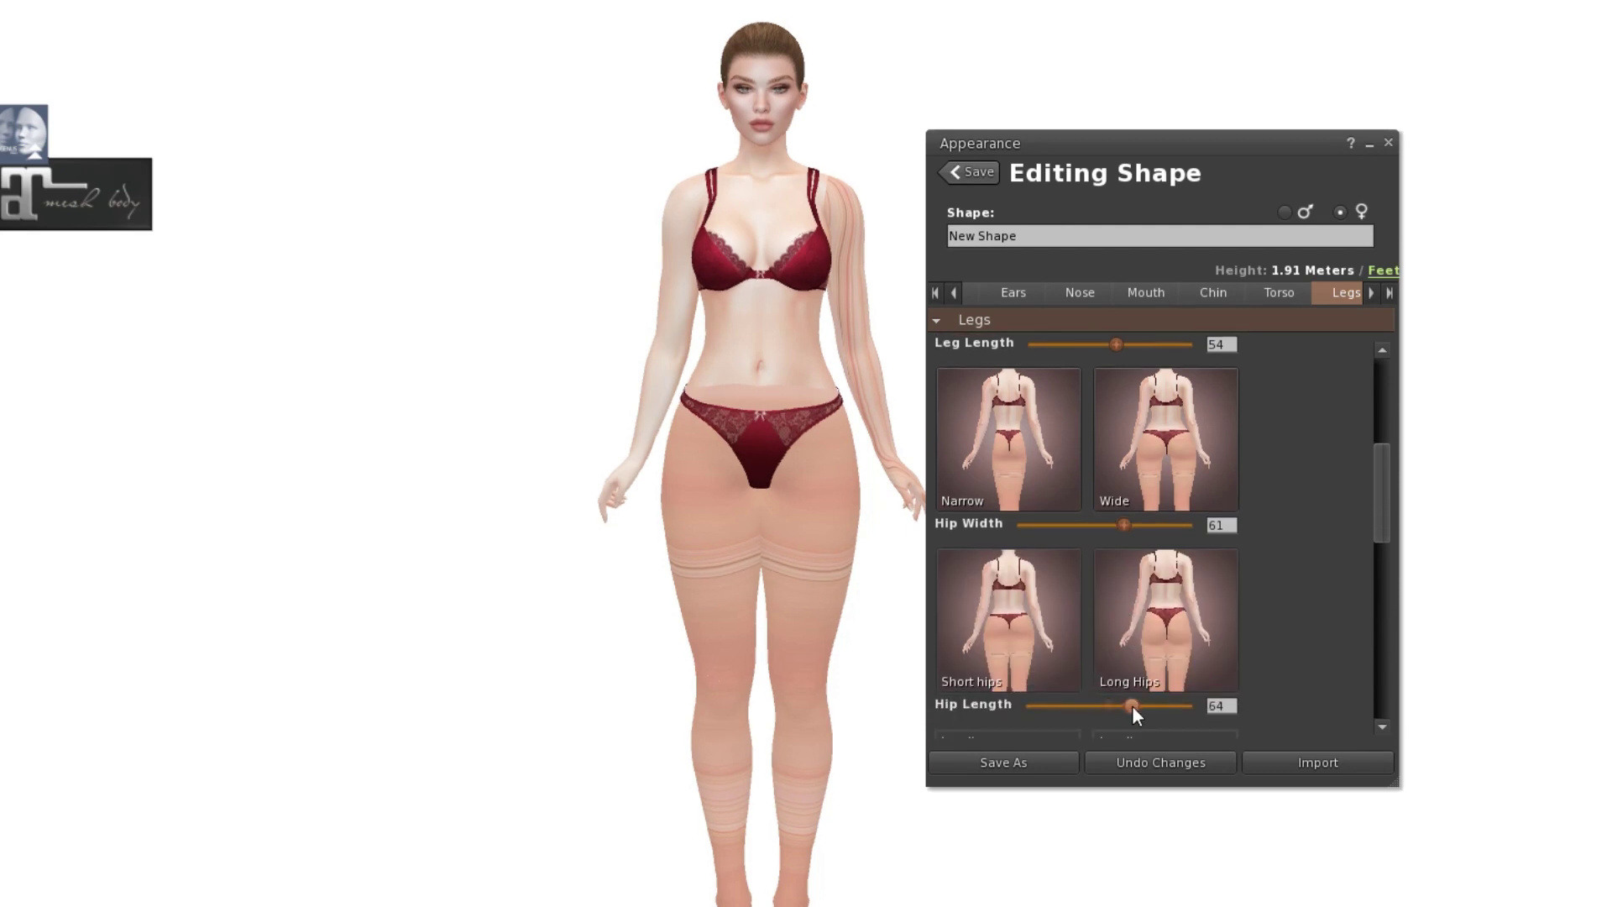
scroll(1131, 705, "down", 3)
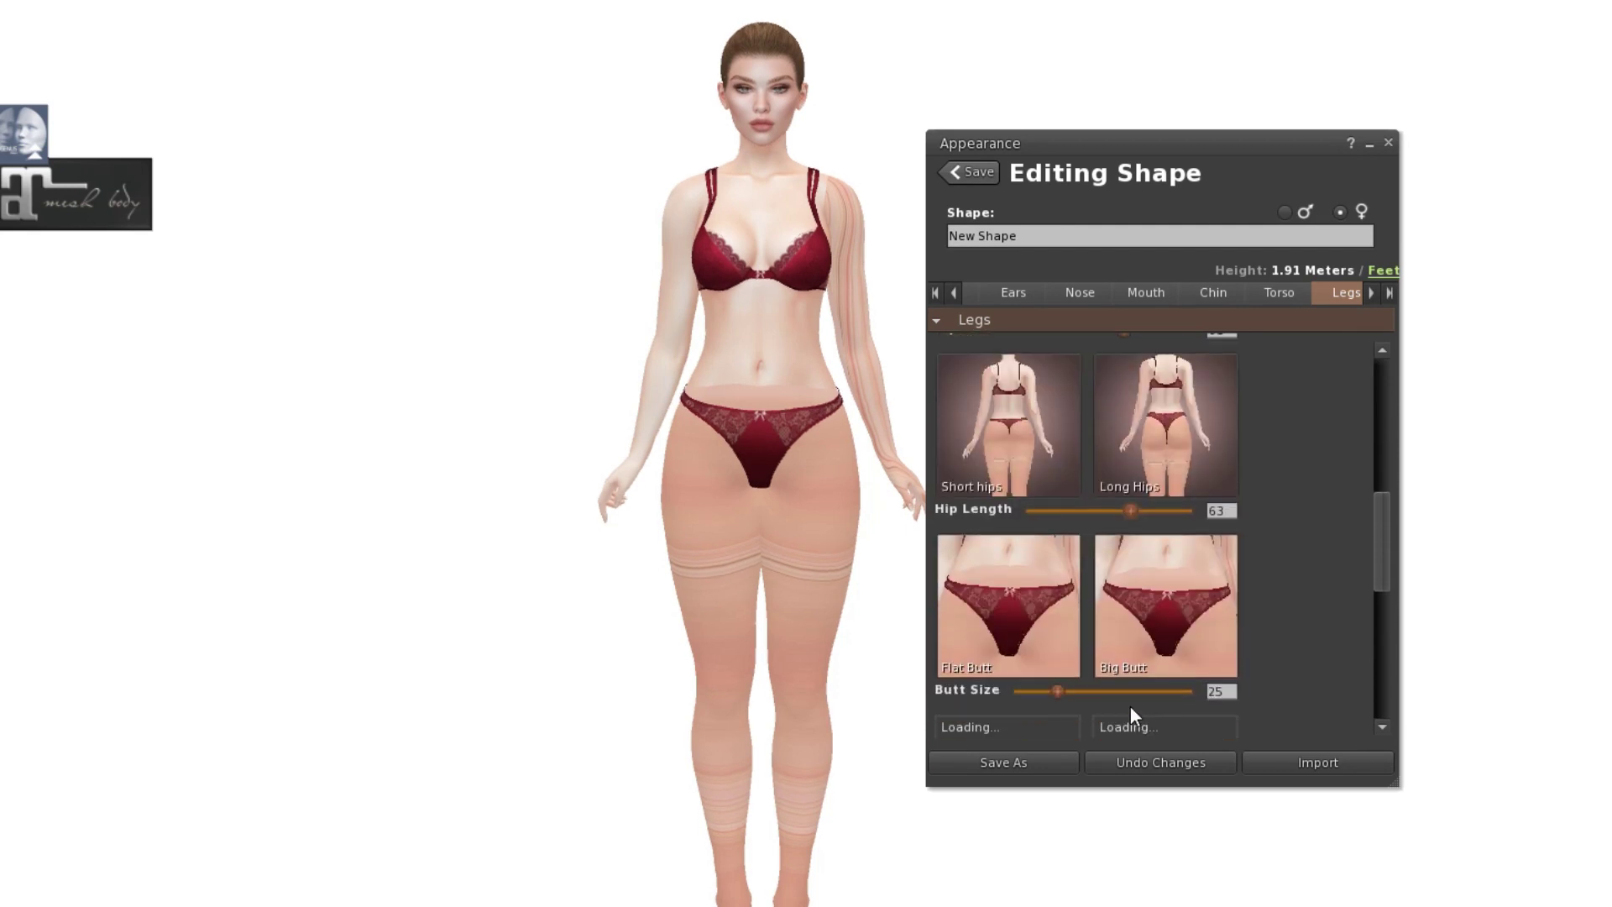
Step: Set the shape's Butt Size to 36 and Saddle Bags to 17
left_click(1074, 693)
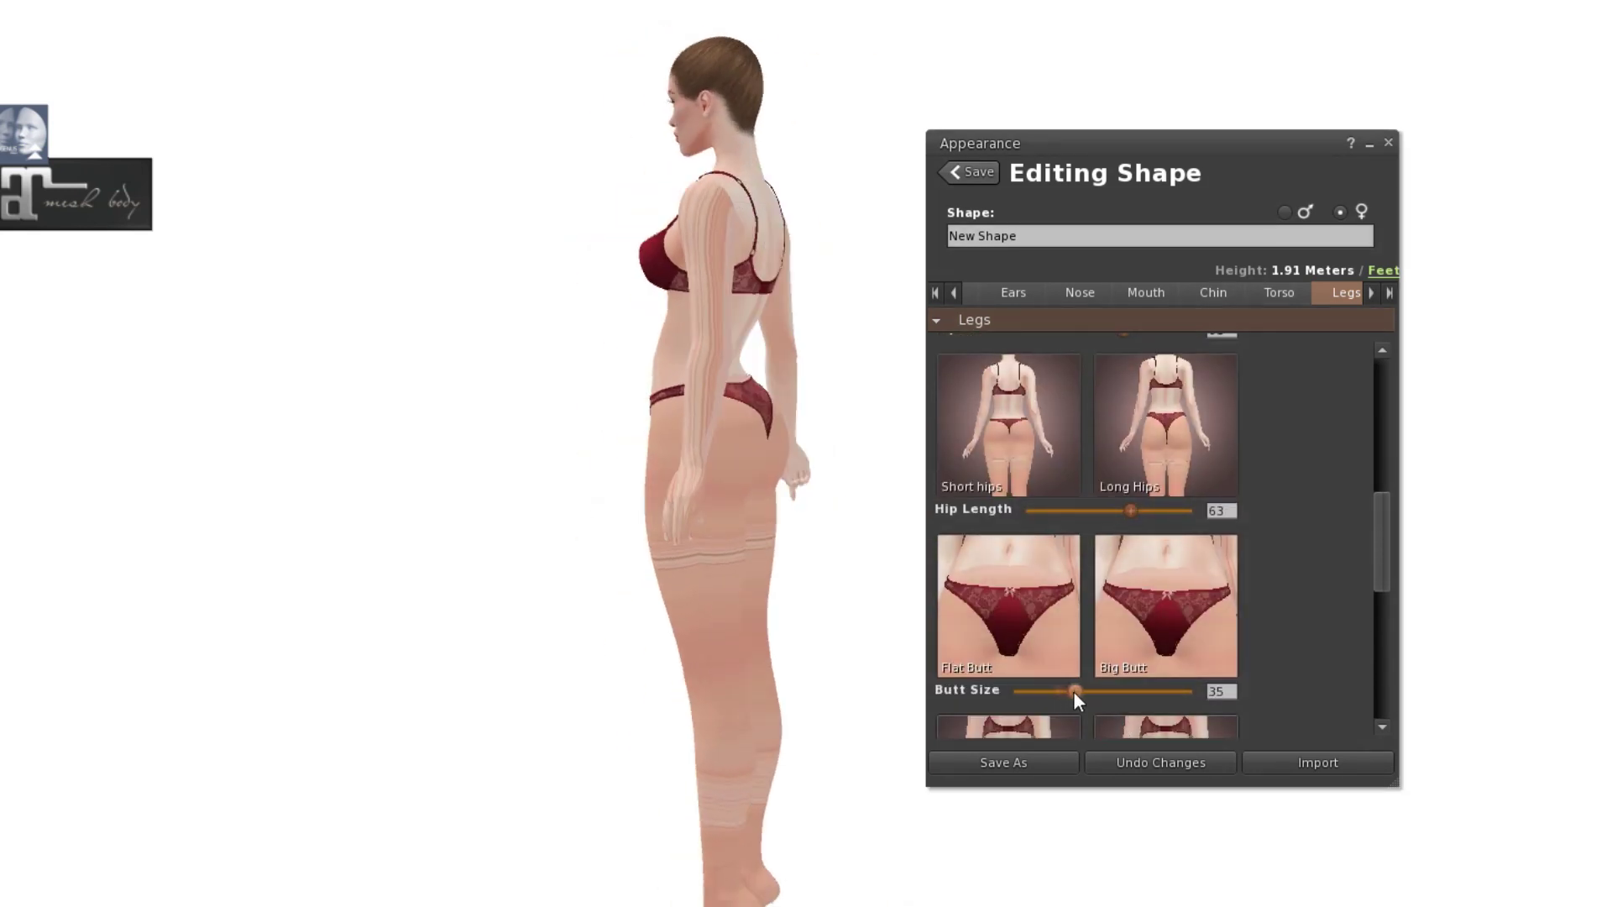
scroll(1147, 657, "down", 4)
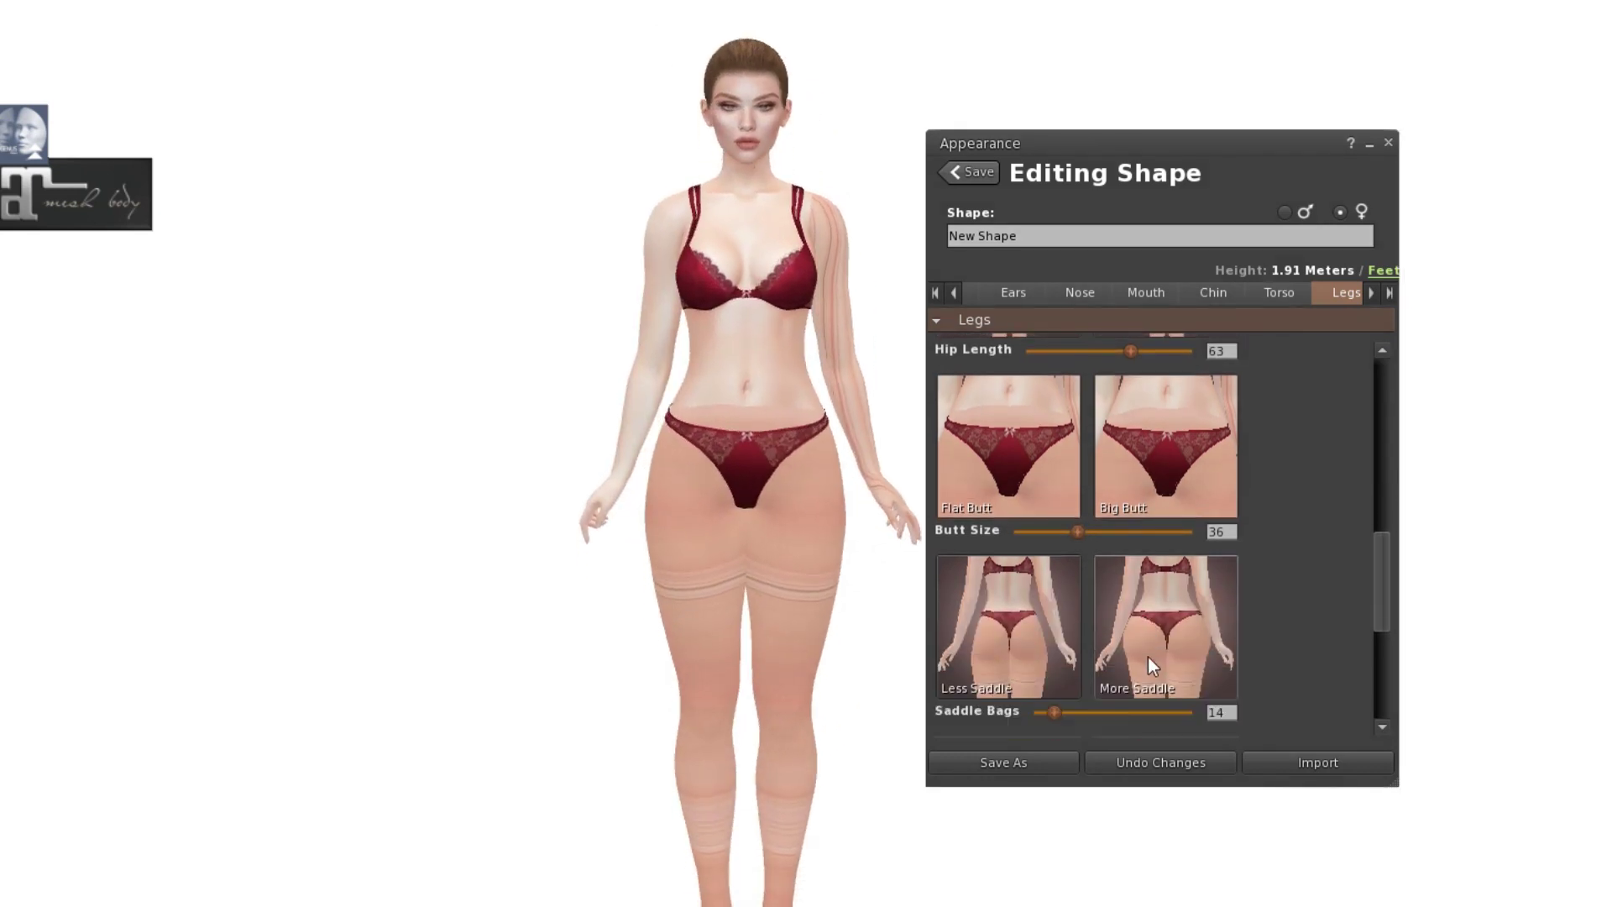
left_click(1063, 658)
scroll(1068, 663, "down", 4)
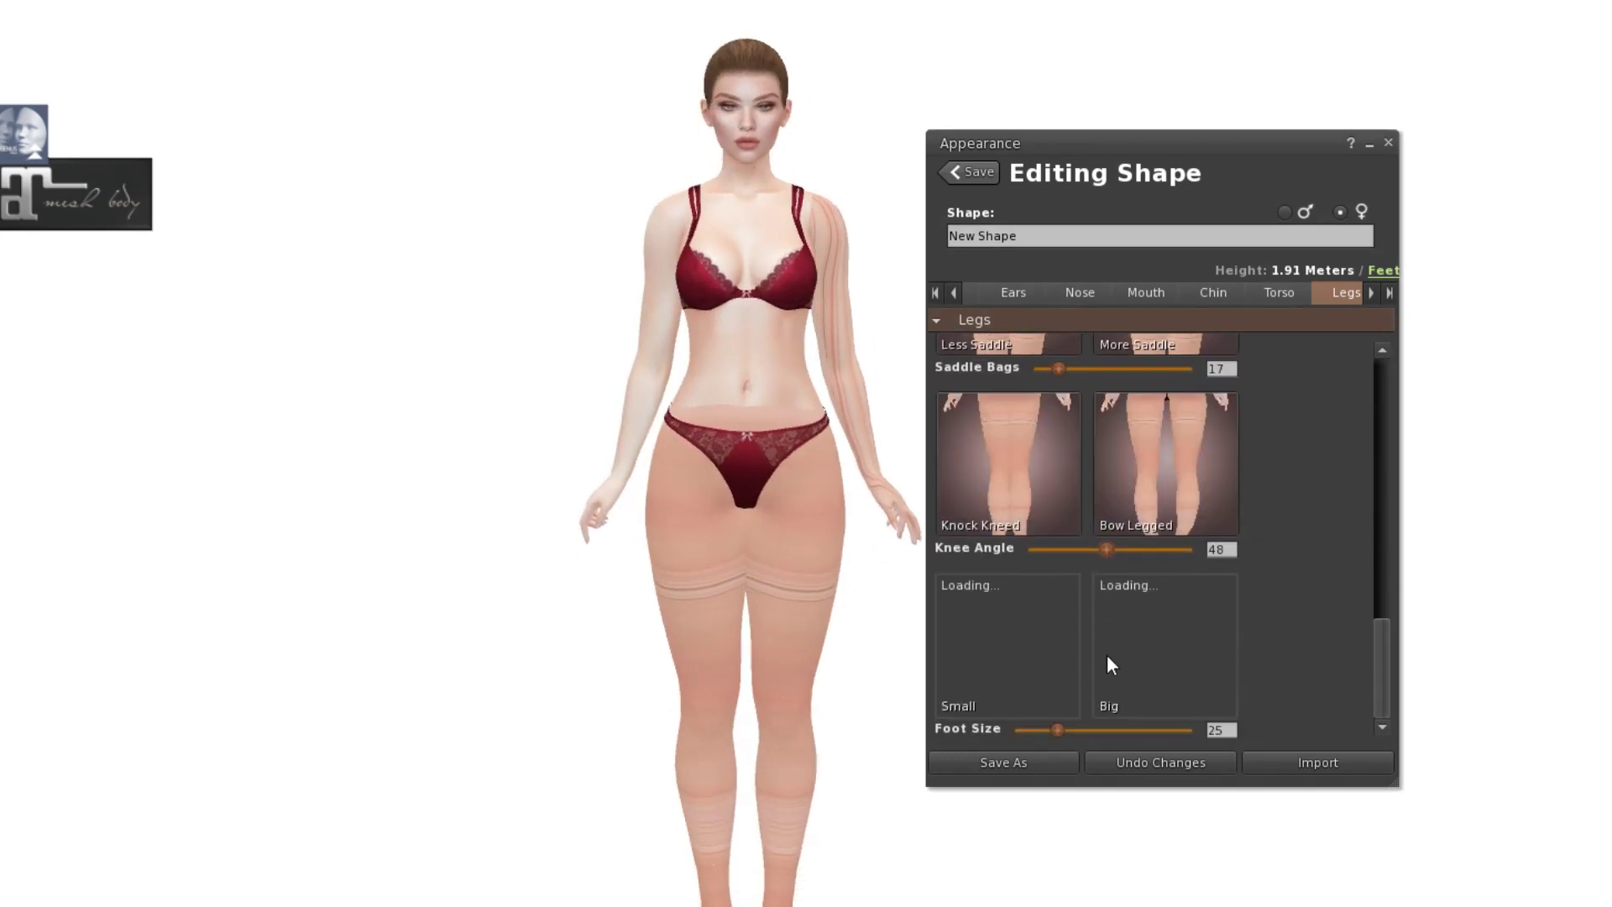
left_click_drag(756, 226, 806, 482)
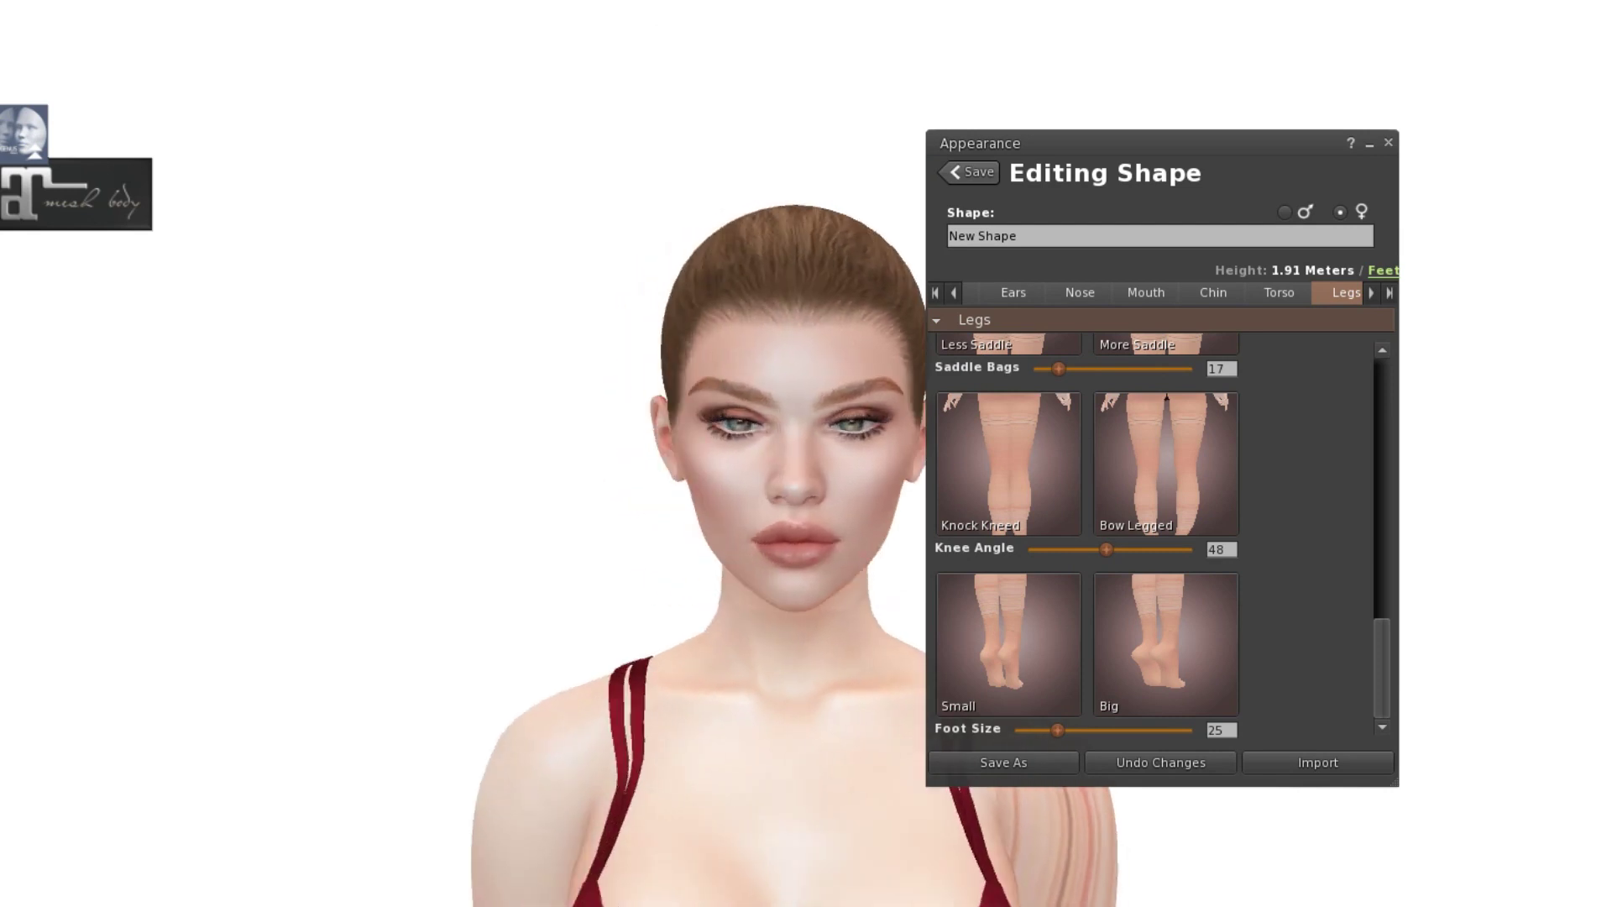
left_click(1213, 292)
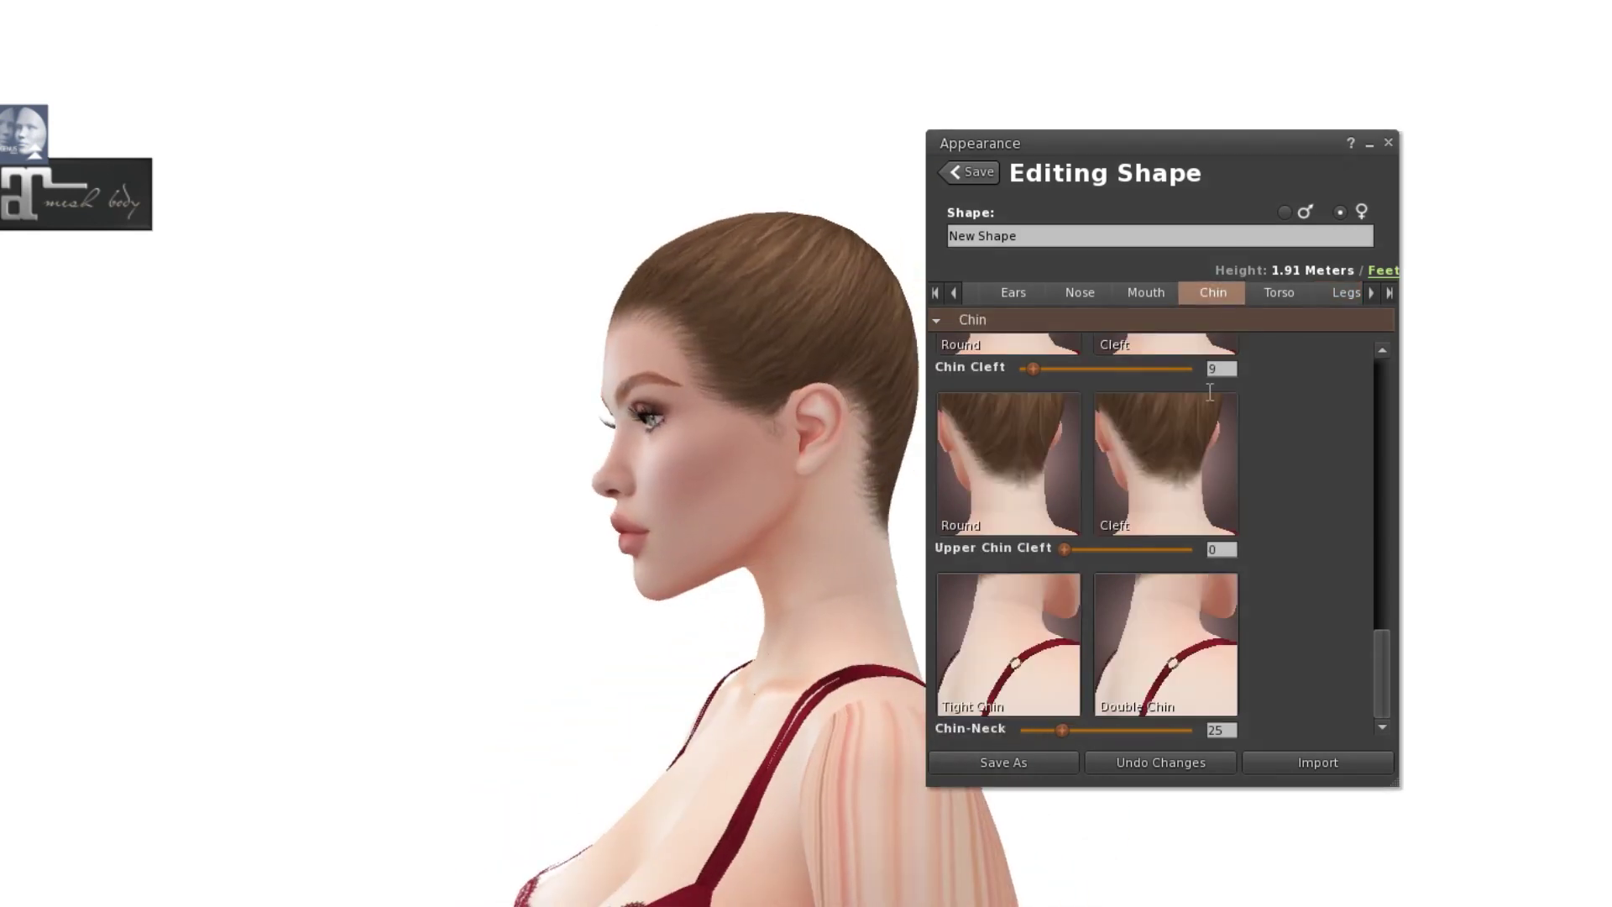
scroll(1130, 551, "up", 5)
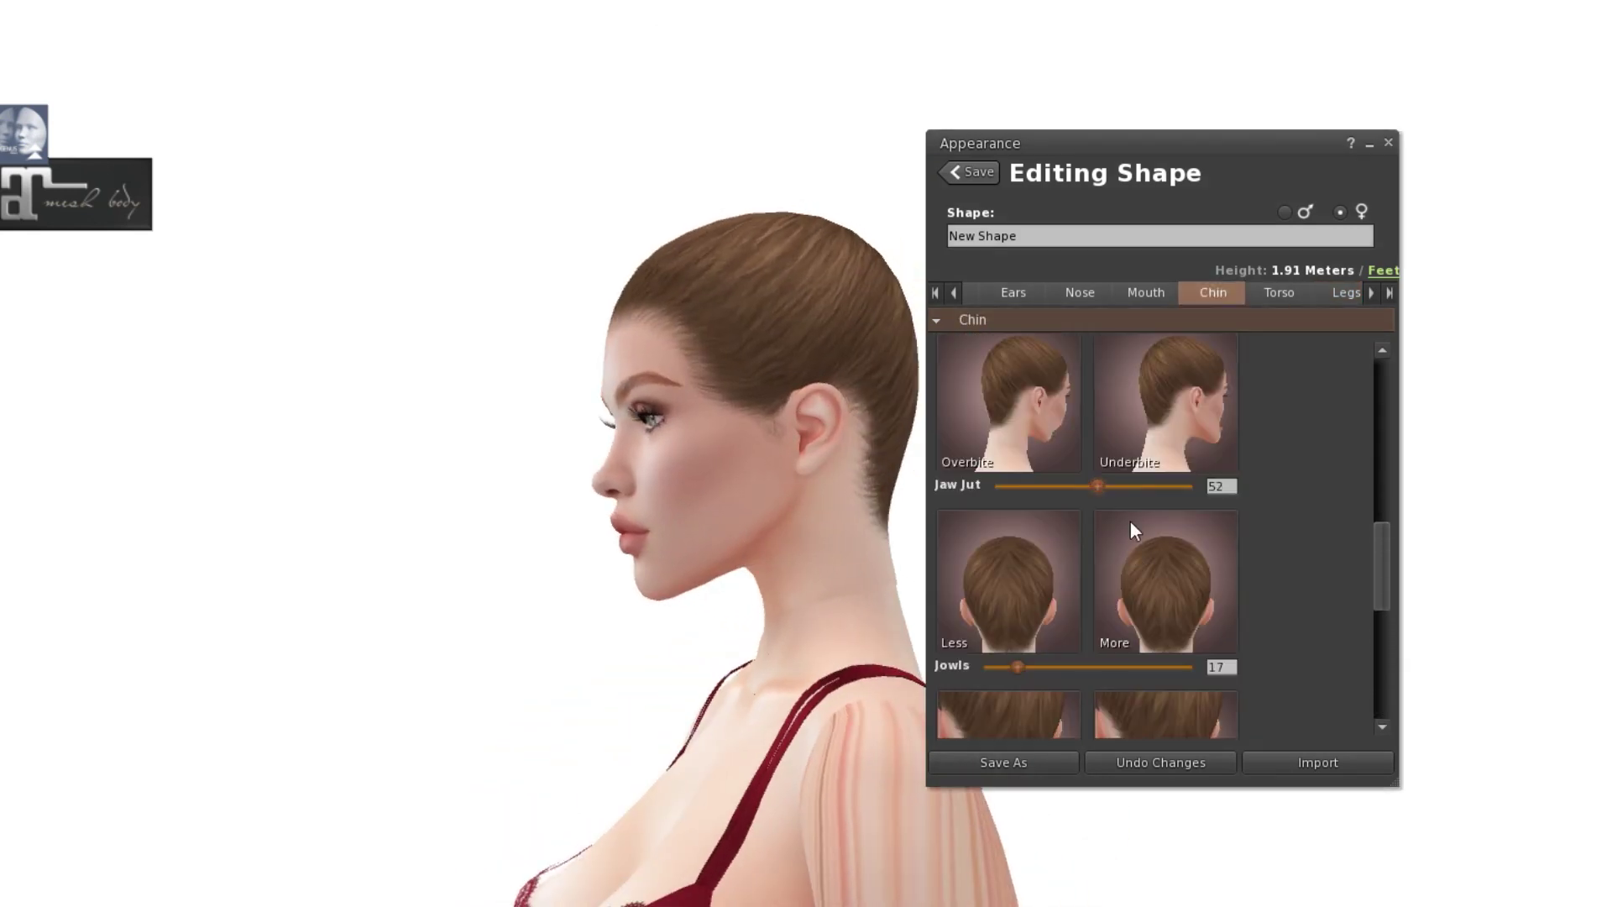
left_click_drag(831, 533, 1210, 639)
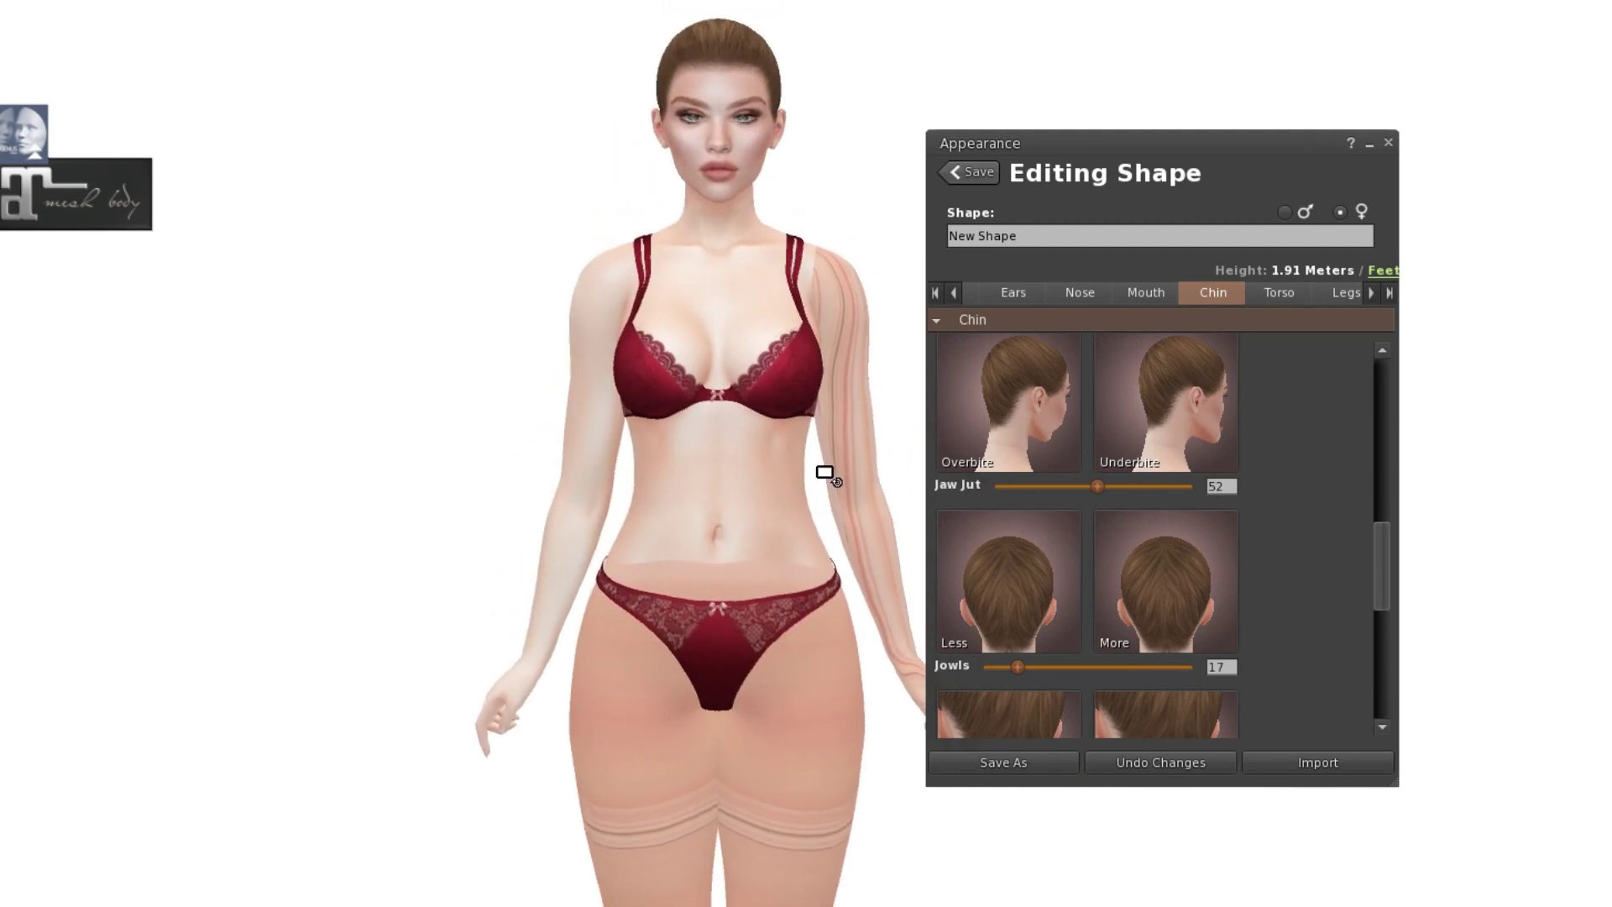
Step: Save the edited shape to the inventory as GenusClassicoctVideoshape and close the shape editor
left_click(986, 764)
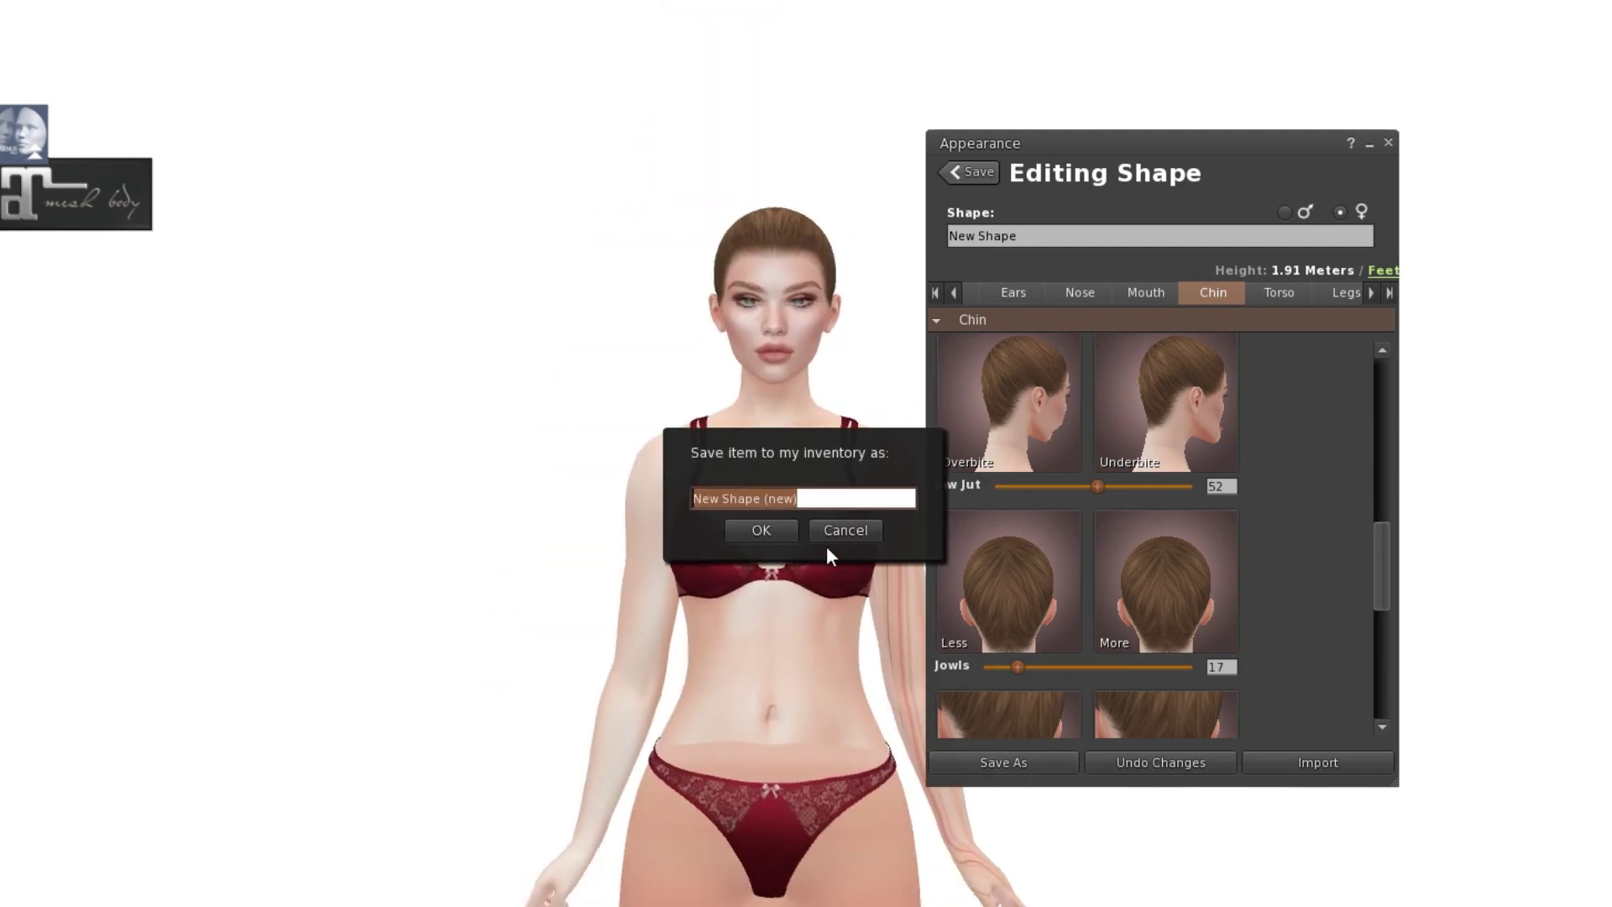
type("GenusClassicoctVide")
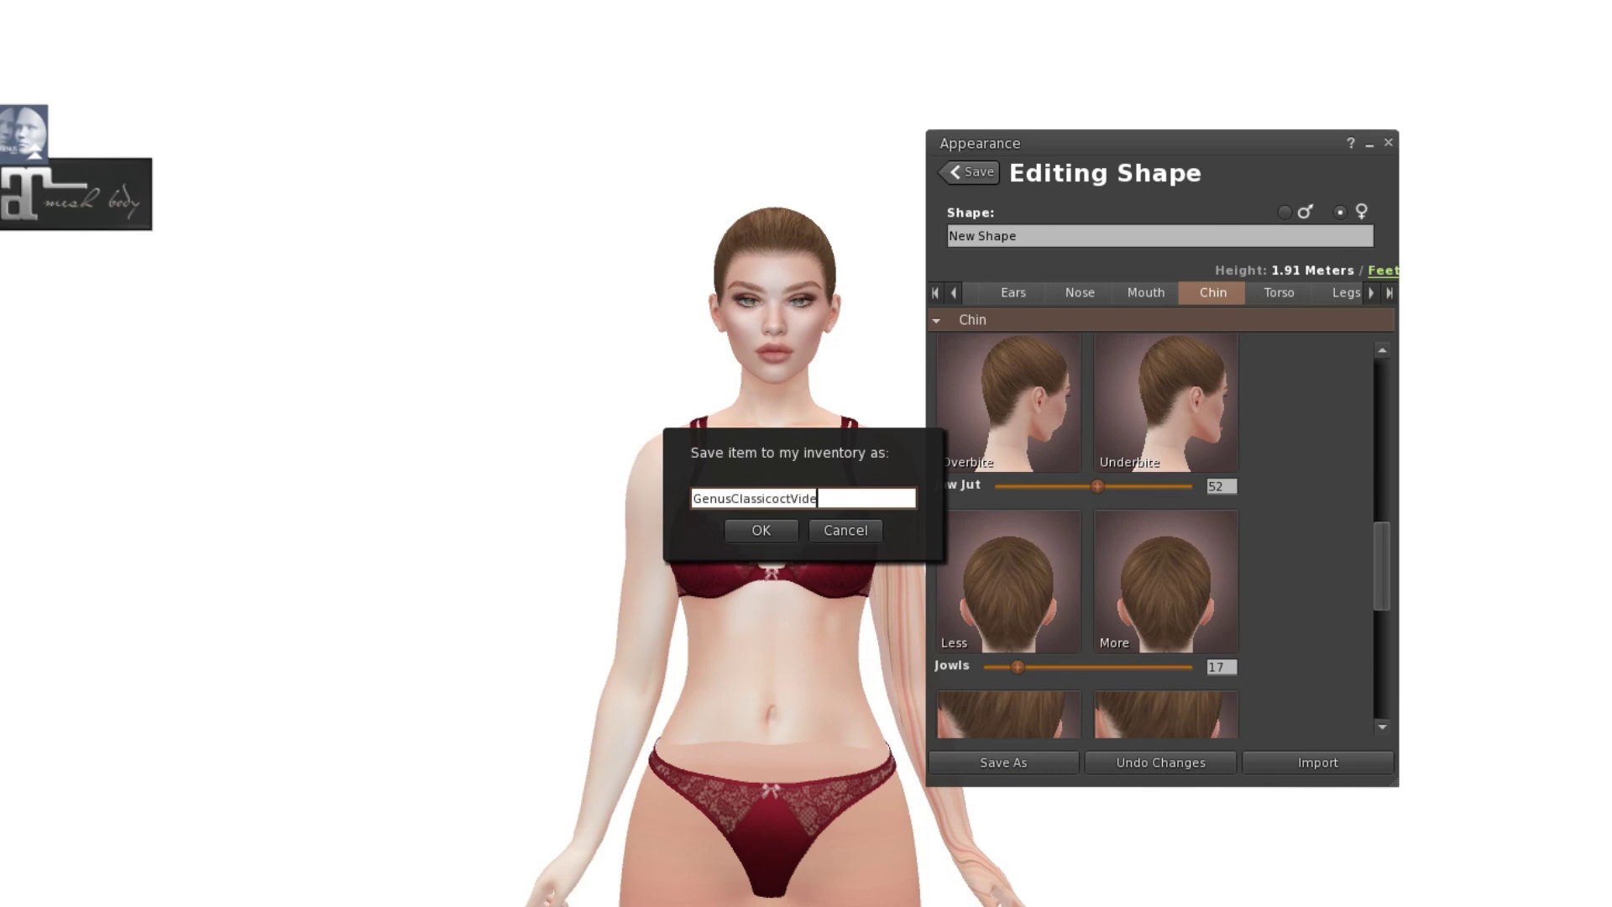
type("oshape")
left_click(756, 534)
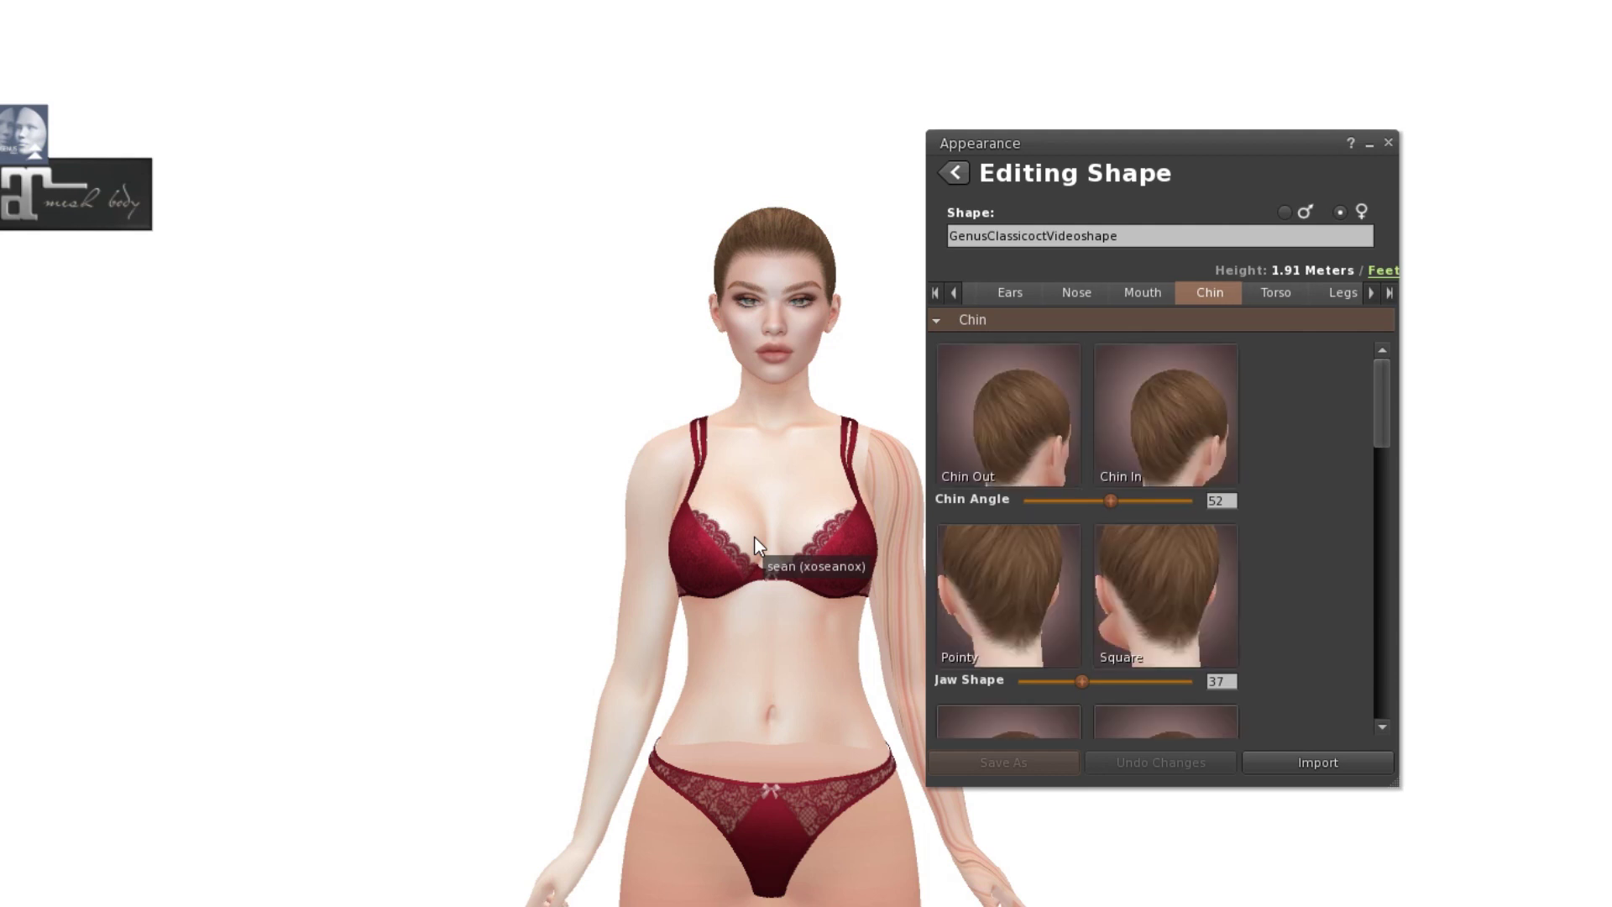
left_click(1388, 142)
Step: Open the worn New Hair (new) item for editing and set its Eyebrow Size to 31
left_click(804, 337)
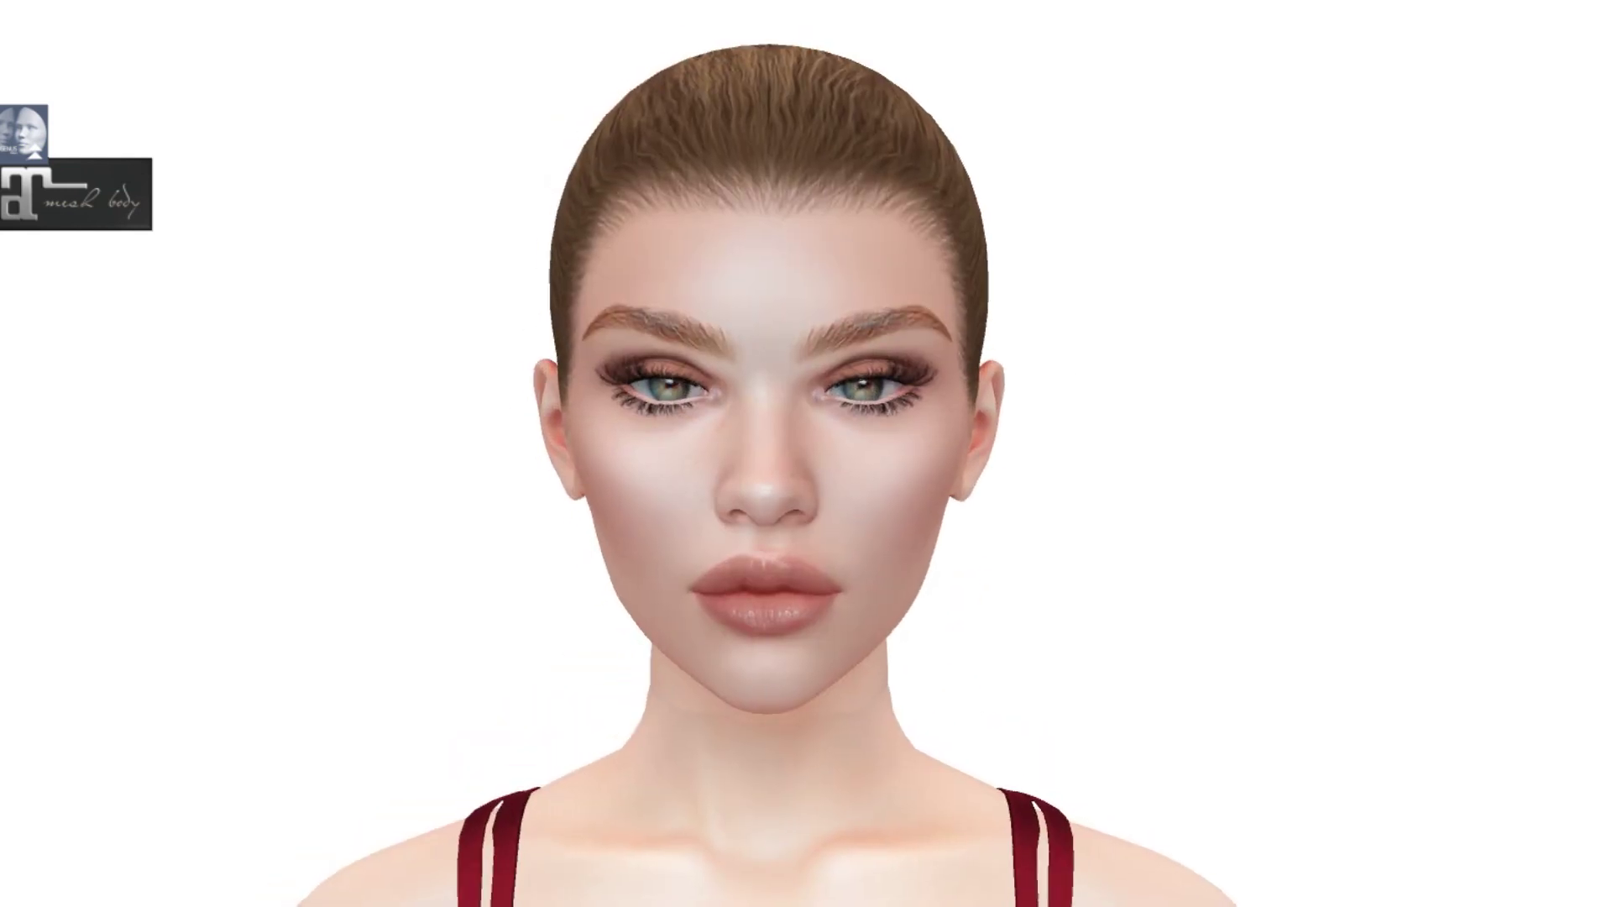
key("ctrl+i")
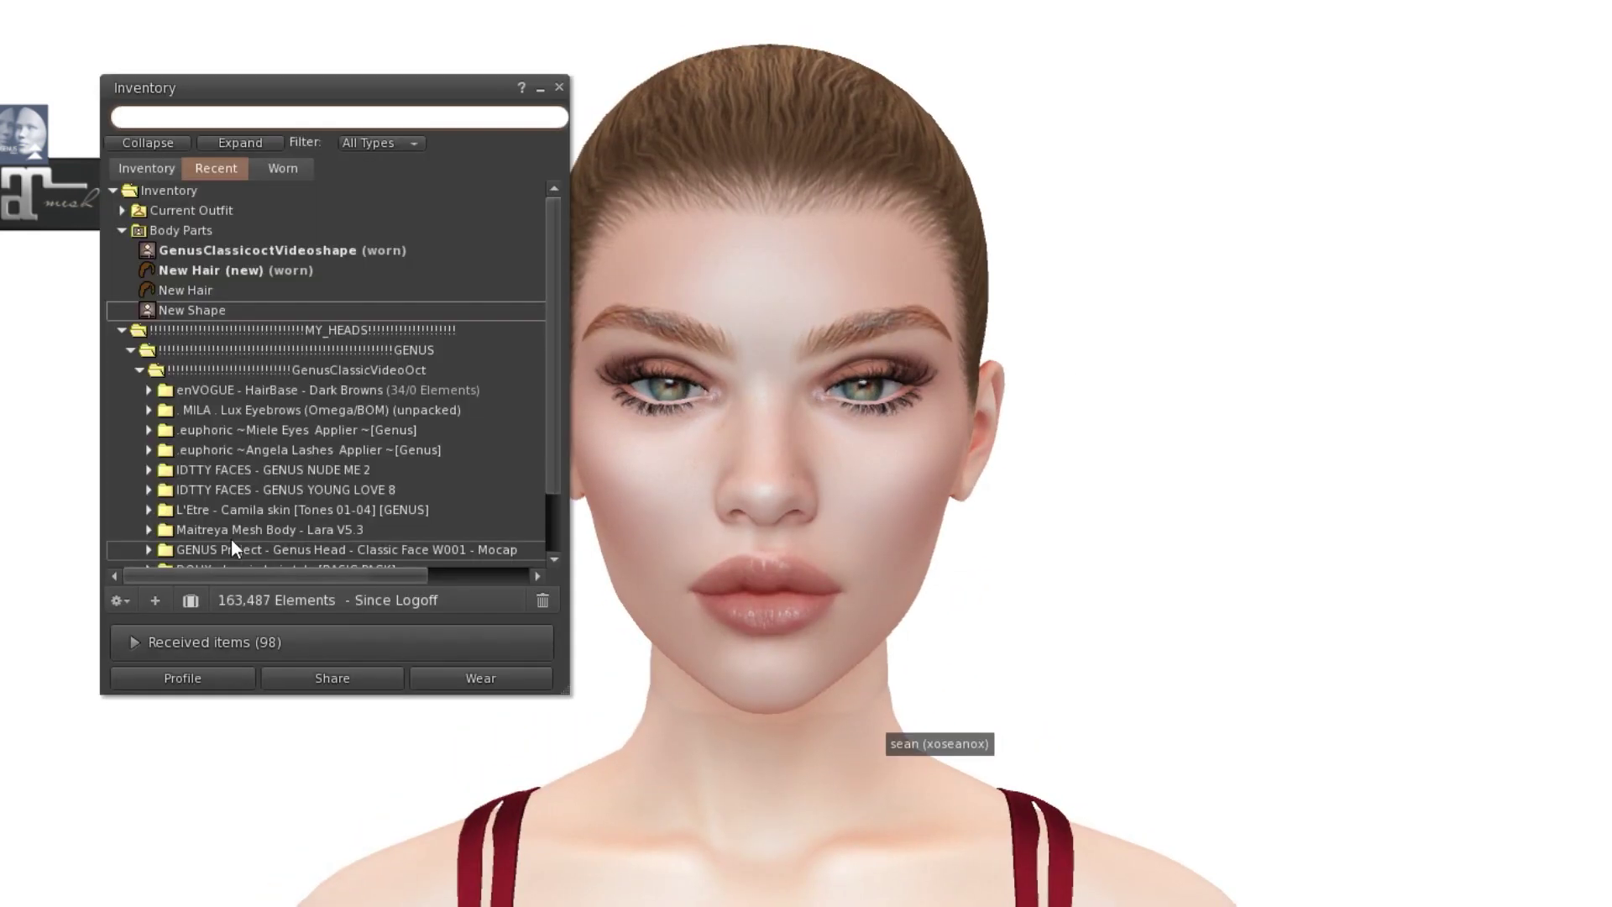
right_click(248, 269)
left_click(299, 552)
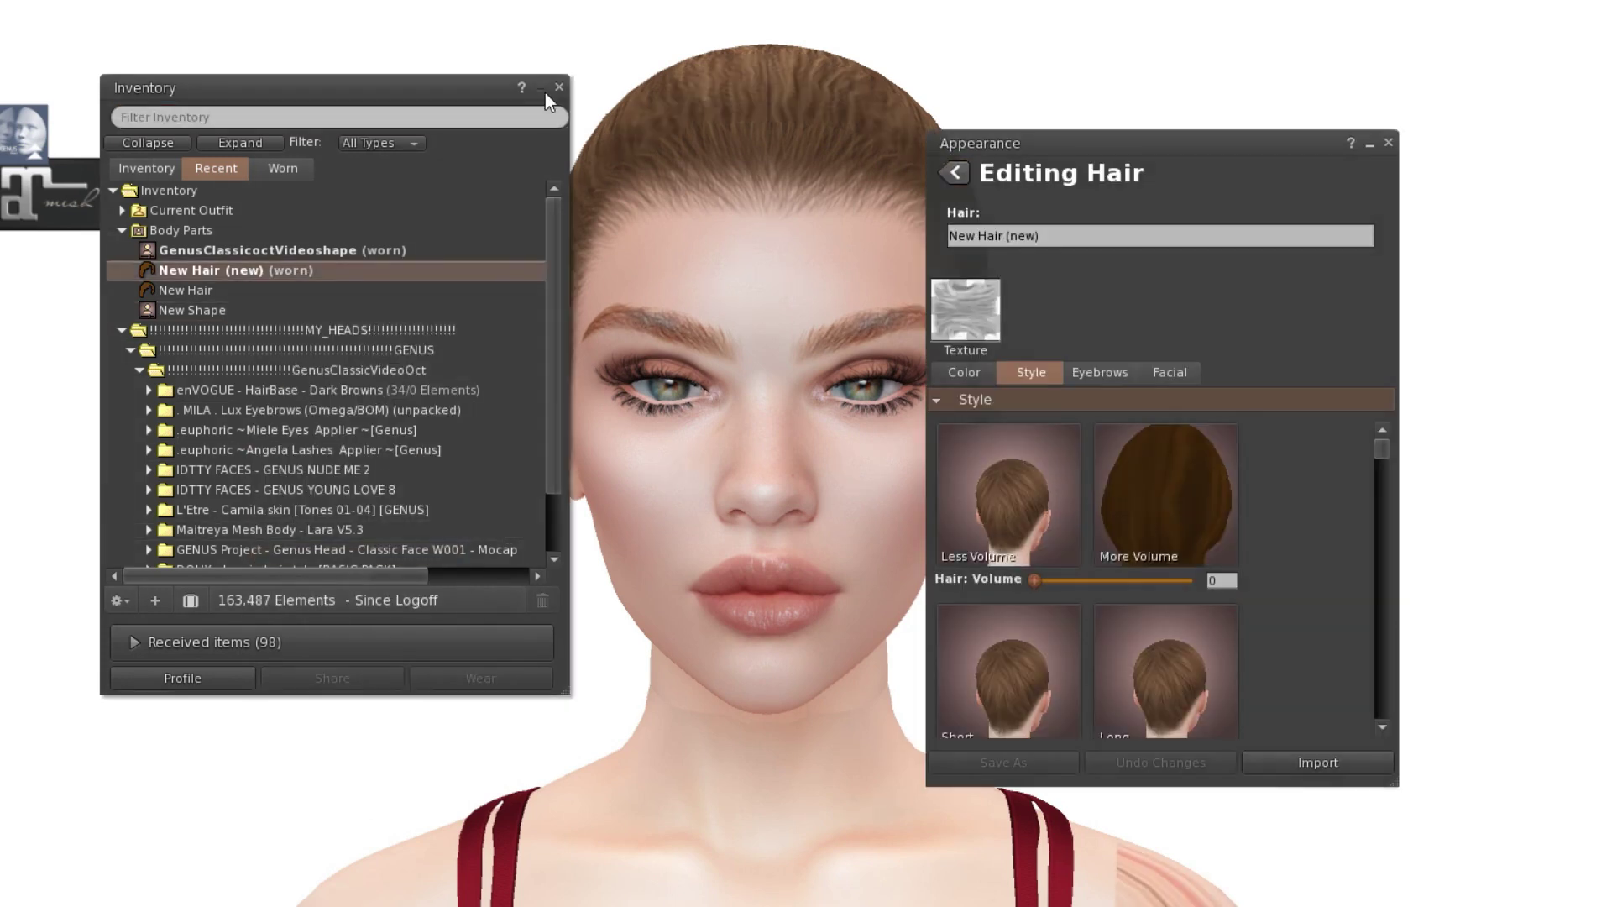
left_click(559, 88)
left_click(1098, 372)
left_click_drag(1116, 580, 1103, 582)
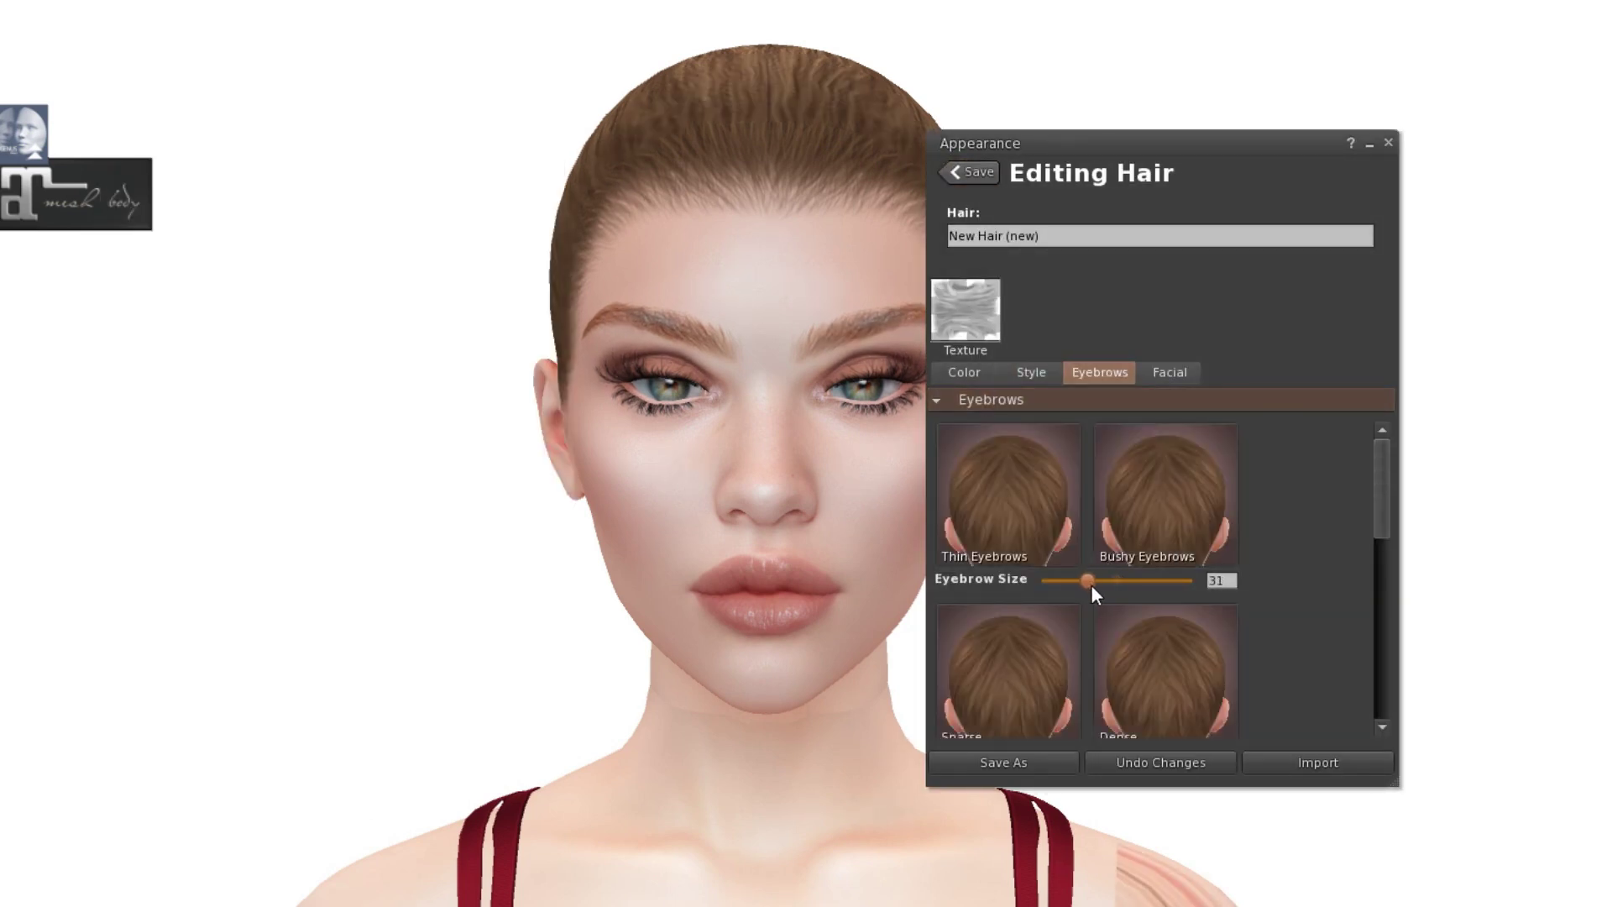
Step: Adjust the hair item's Eyebrow Height and set Eyebrow Arc to 57 and Eyebrow Points to 10
scroll(1087, 586, "down", 5)
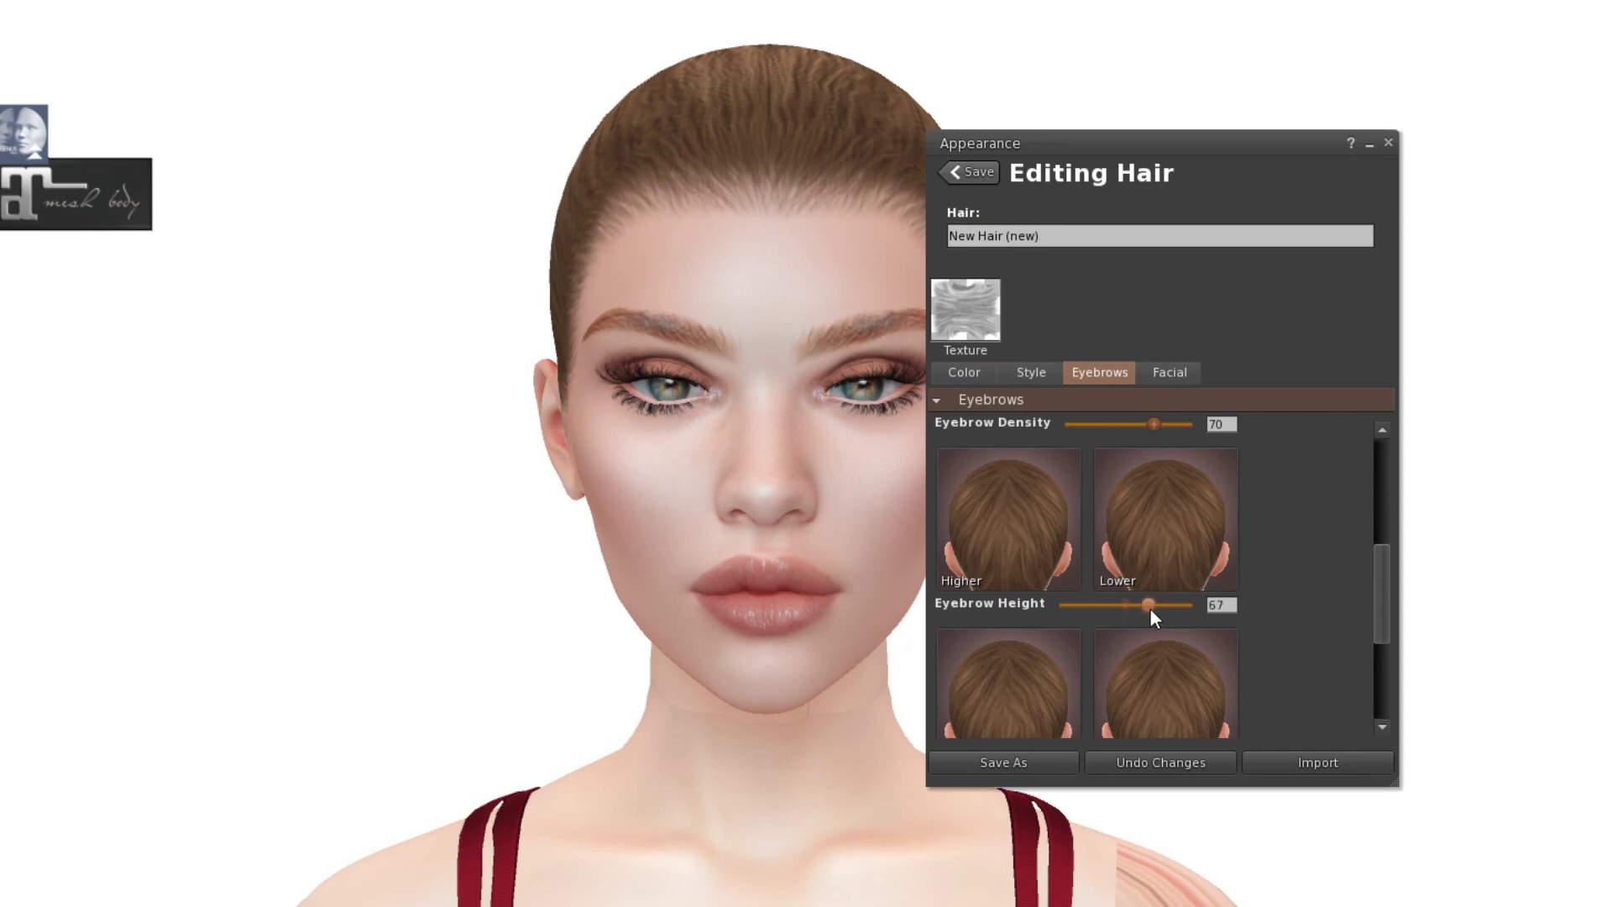
left_click_drag(1151, 608, 1174, 617)
scroll(1133, 635, "down", 3)
left_click_drag(1078, 642, 1115, 648)
scroll(1107, 688, "down", 2)
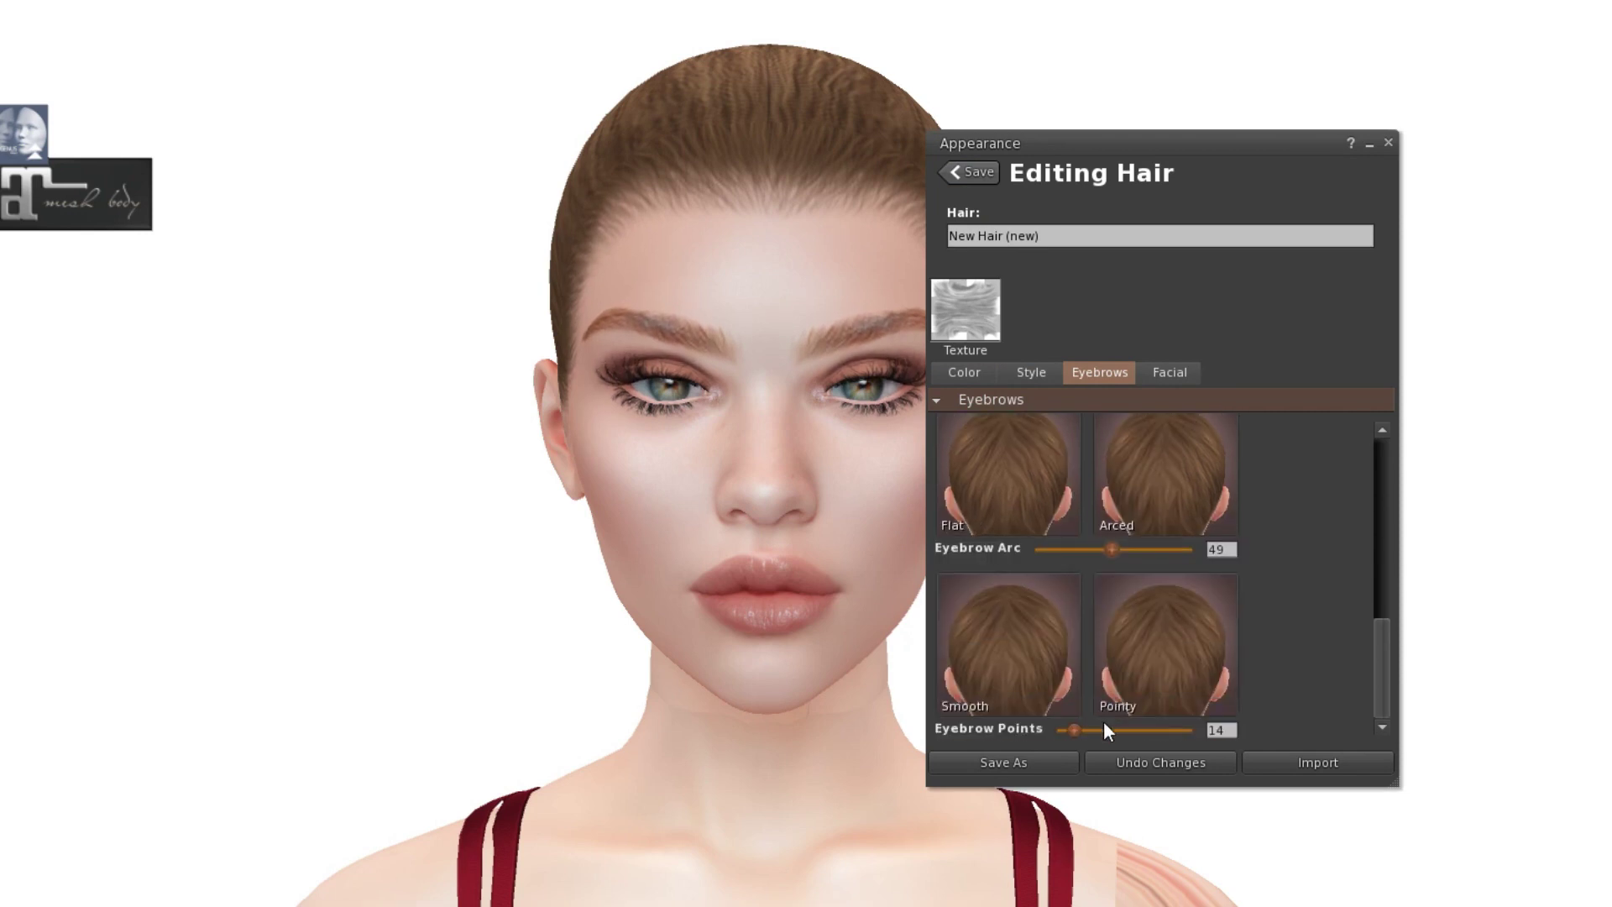
left_click_drag(1074, 729, 1066, 730)
left_click_drag(1121, 550, 1125, 551)
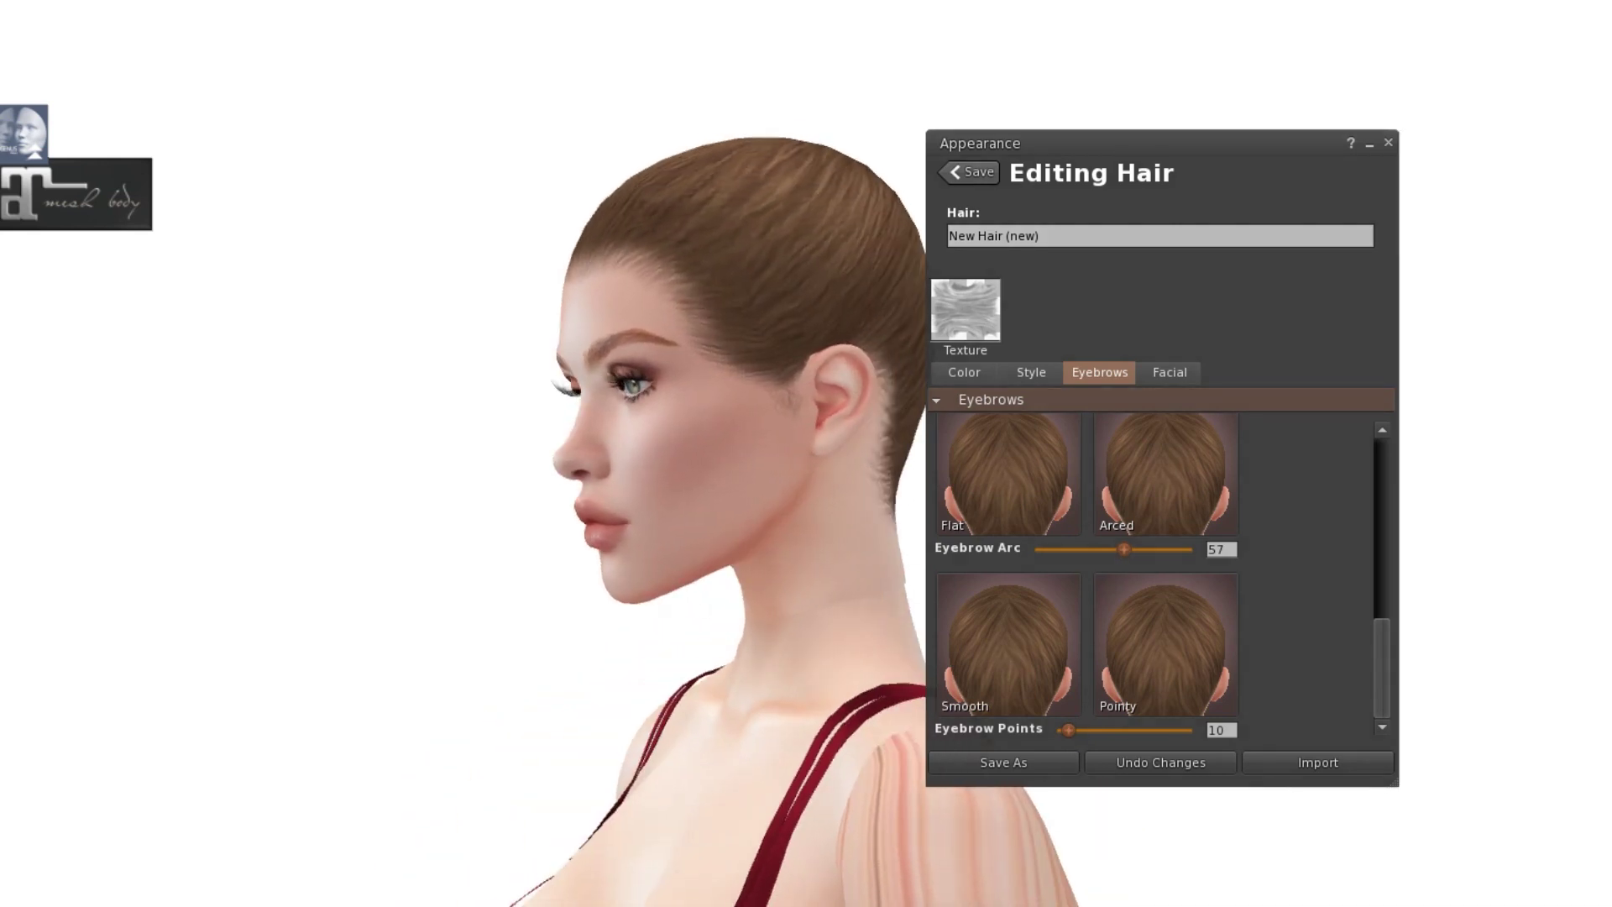
Step: Set the hair item's Eyebrow Size to 35
left_click_drag(739, 534, 825, 534)
scroll(825, 534, "up", 2)
left_click_drag(1383, 623, 1382, 476)
left_click_drag(1090, 463, 1100, 466)
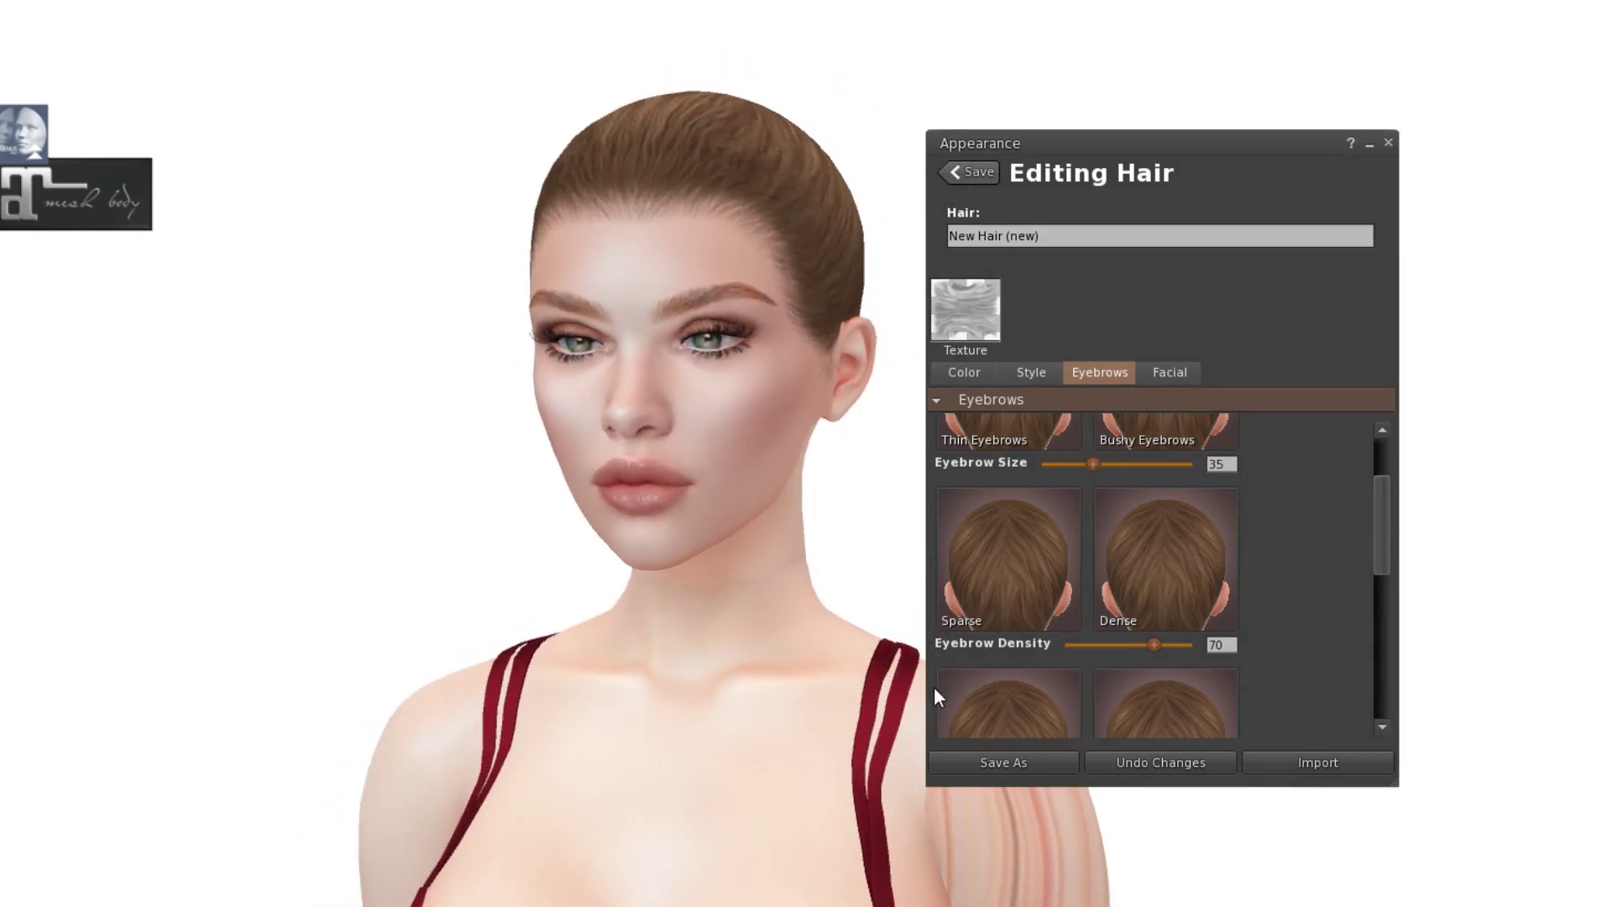
Step: Save the edited hair to the inventory as GenusClassicOctVideoEyebrows and close the hair editor
left_click(1050, 762)
type("GenusClassicOctVideoEyebrows")
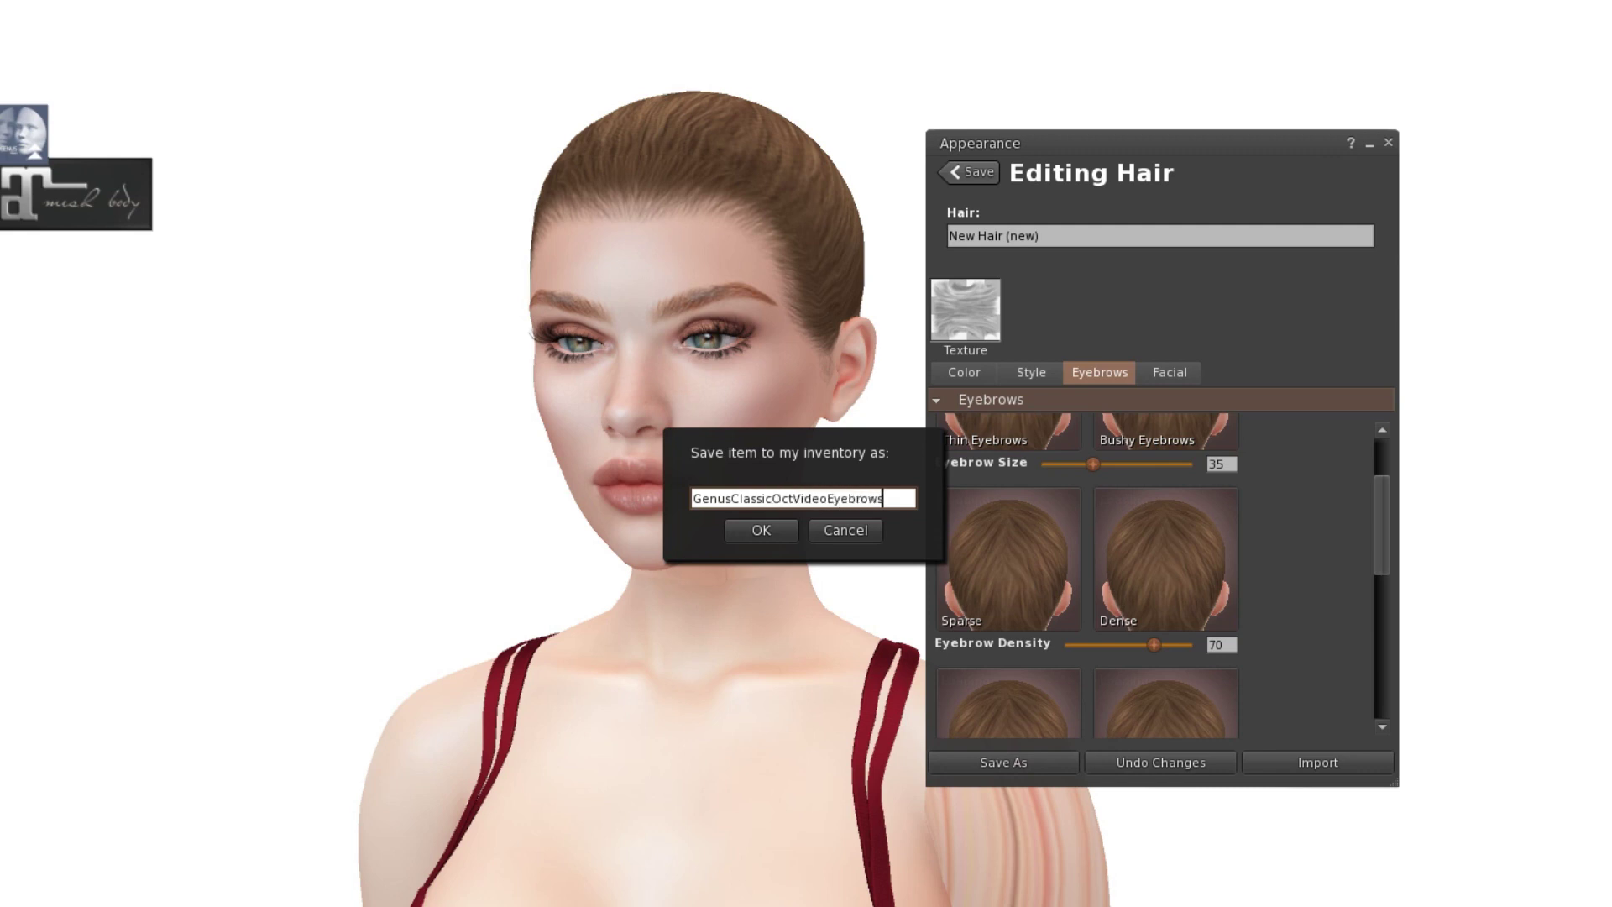
left_click(761, 529)
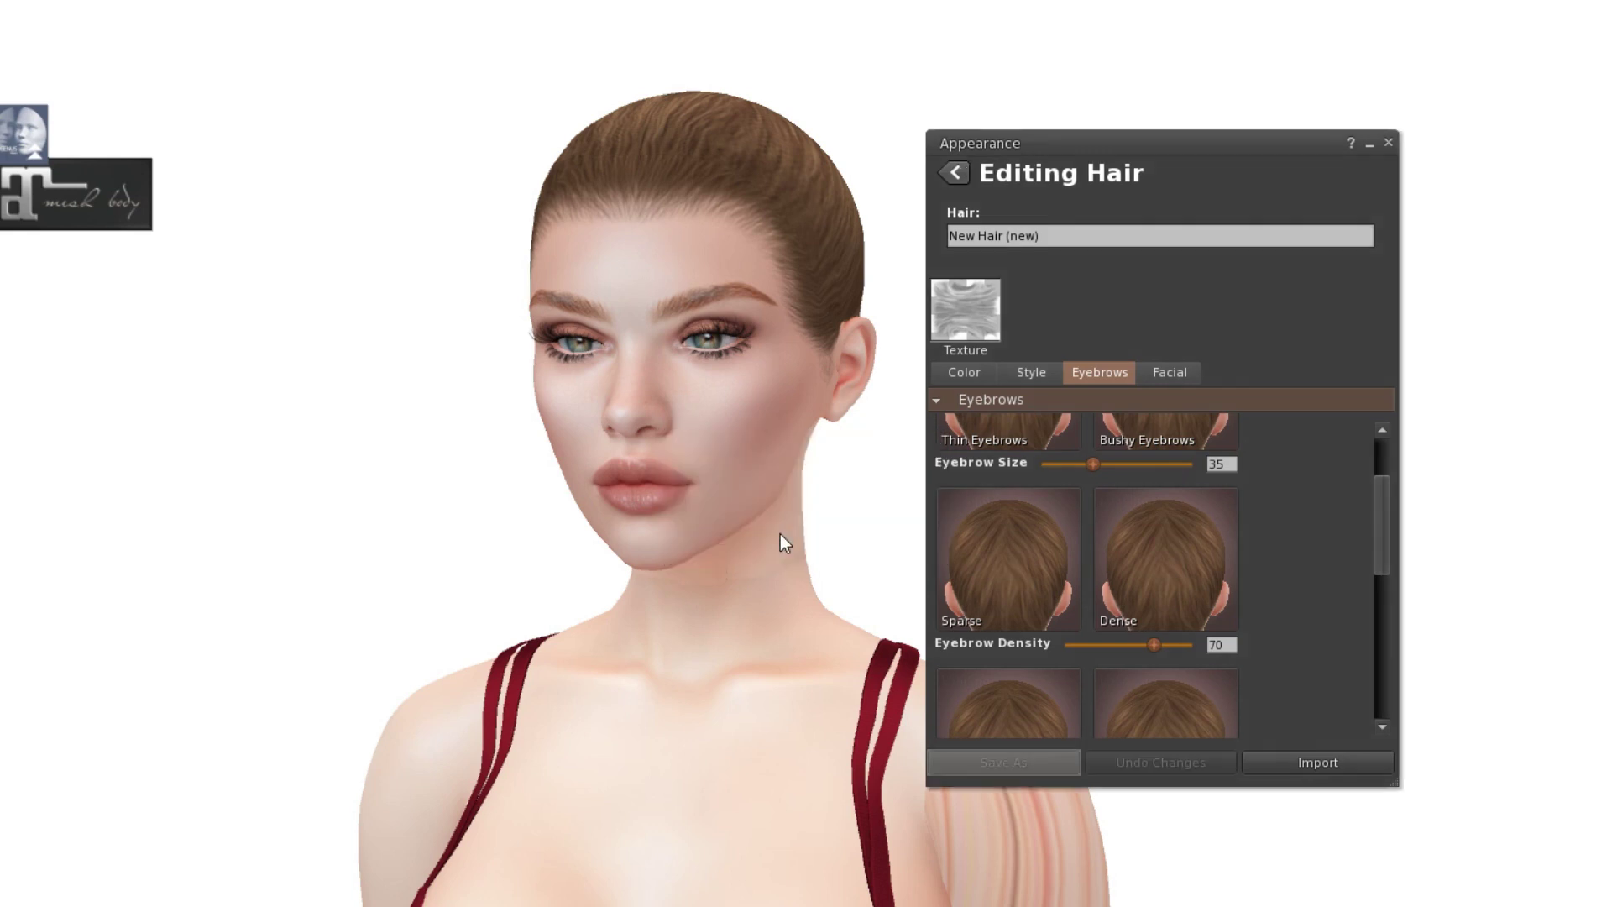
left_click(1389, 145)
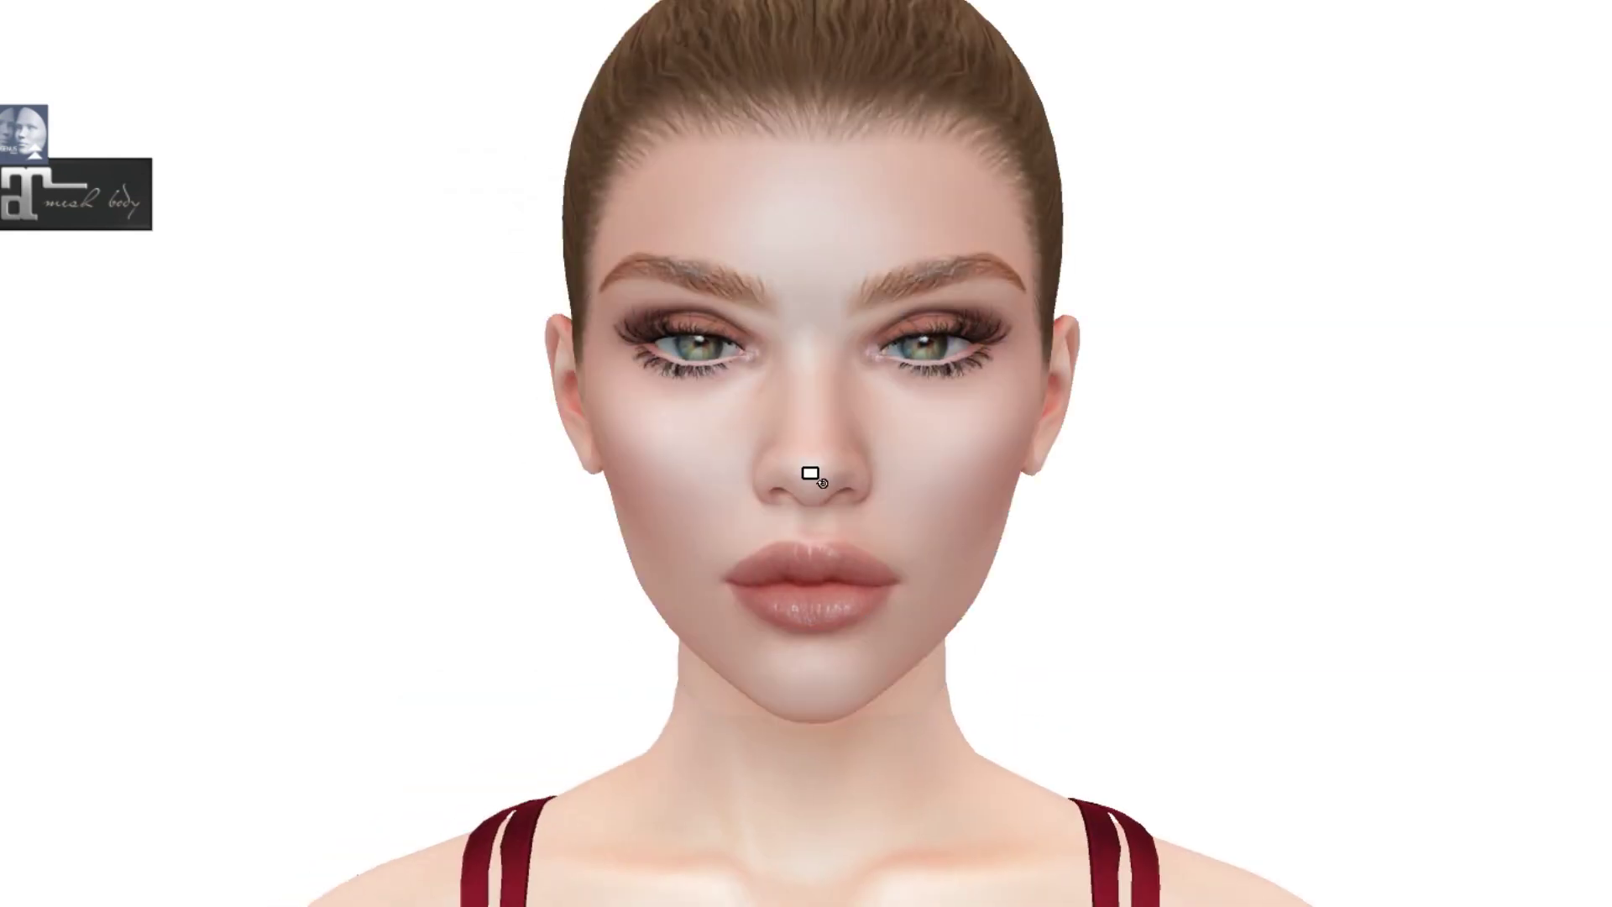
Step: Open the worn GenusClassicoctVideoshape for editing and set its Outer Eye Corner to 71
key("ctrl+i")
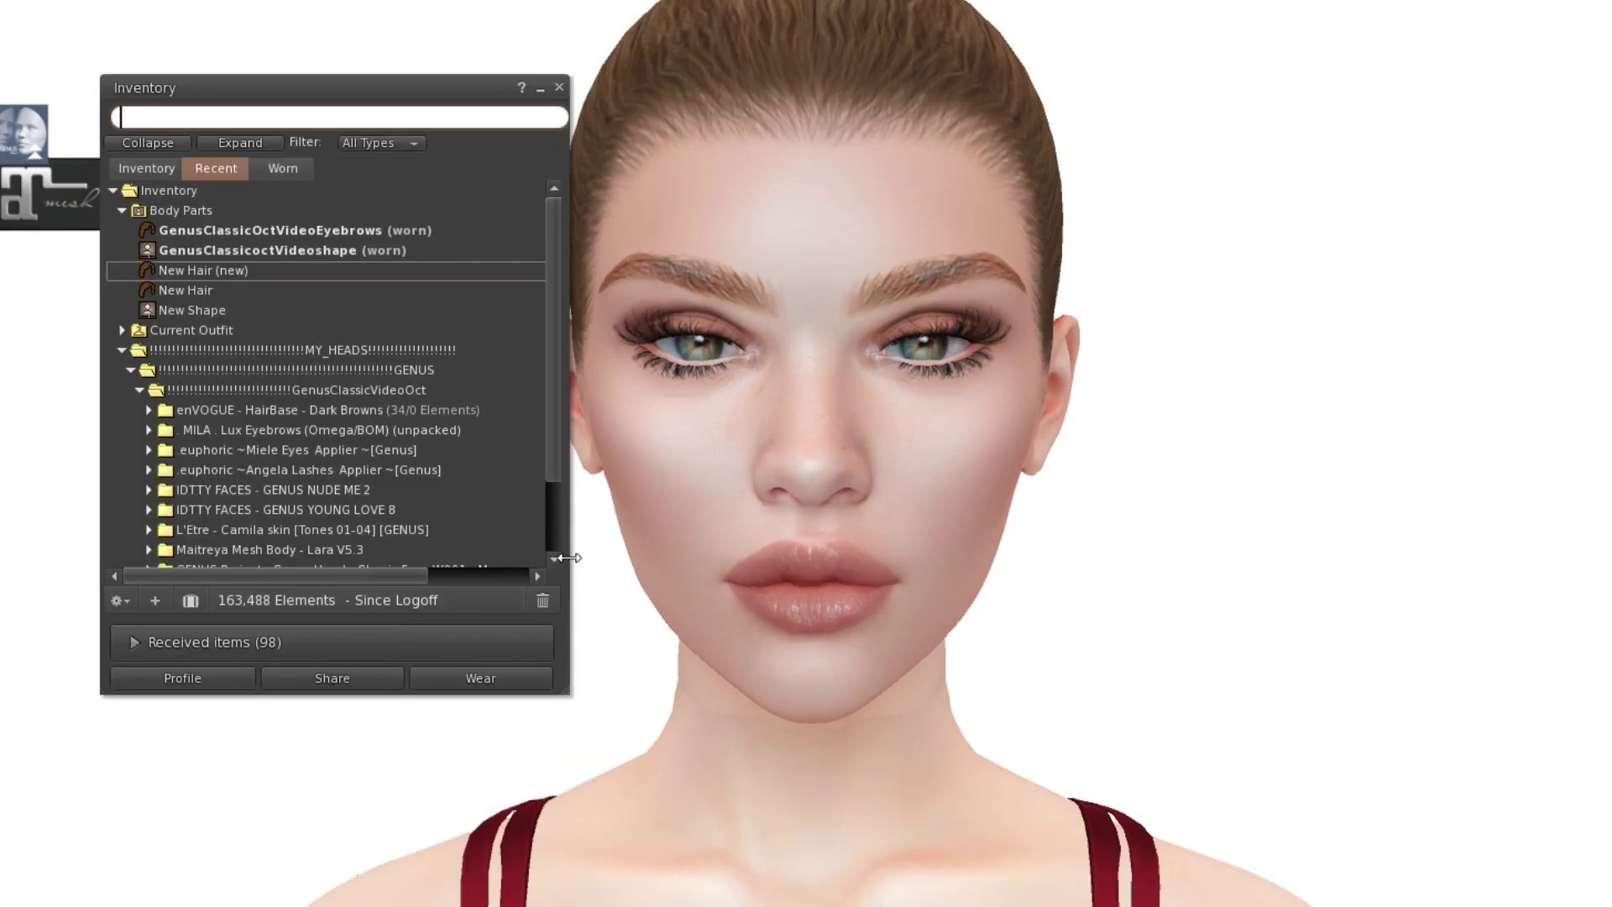
right_click(273, 251)
left_click(304, 528)
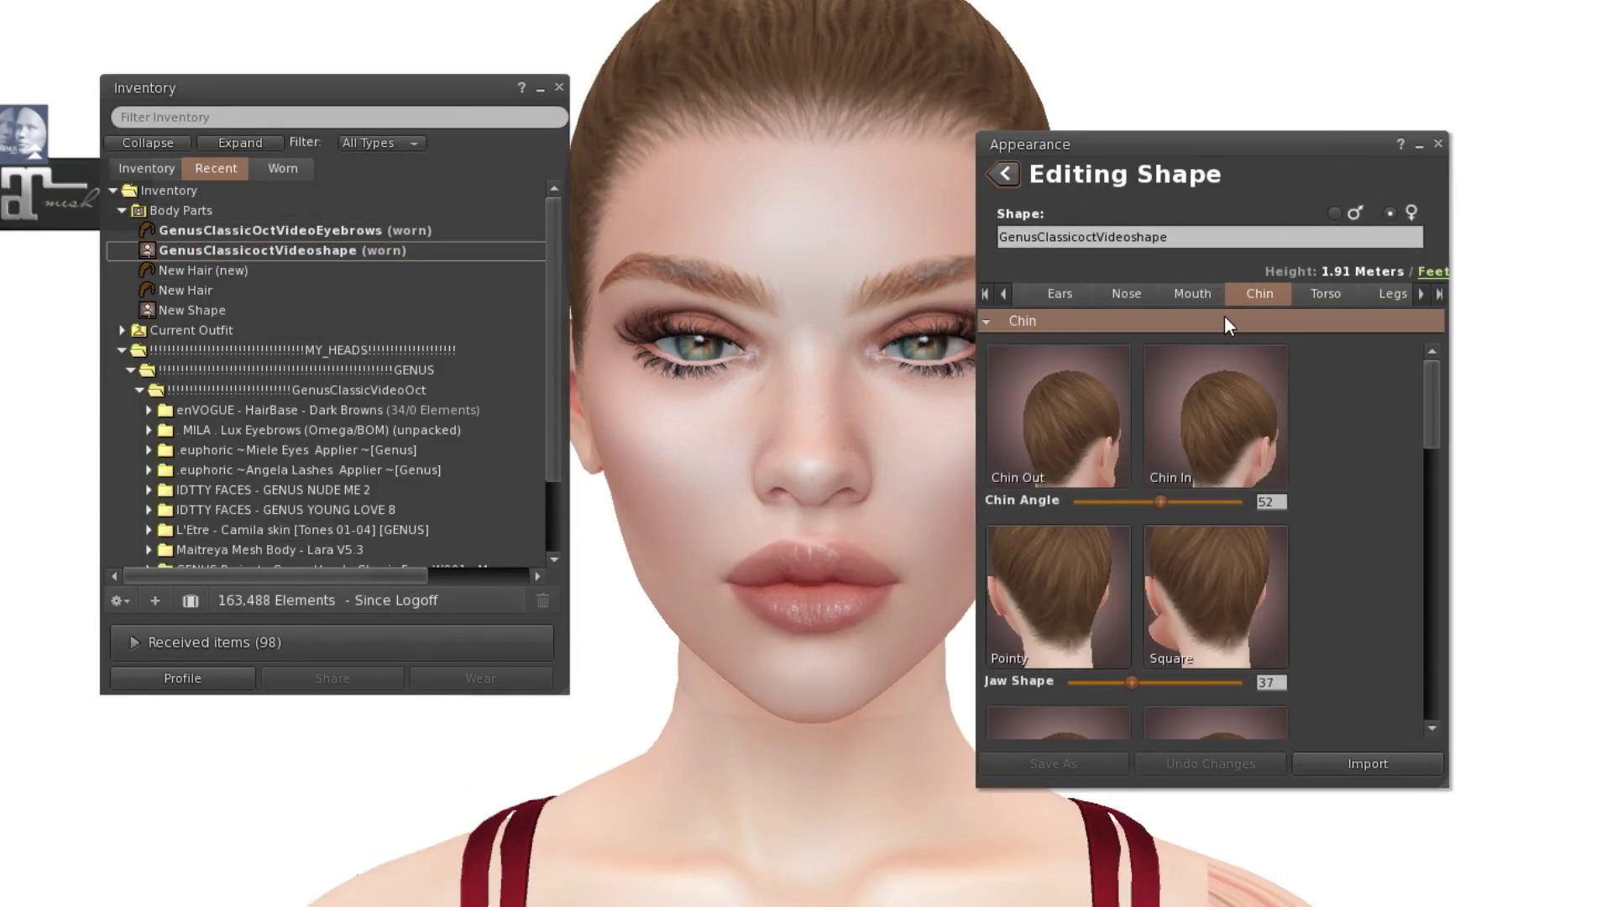
left_click(1052, 295)
left_click(1125, 293)
scroll(1171, 550, "down", 3)
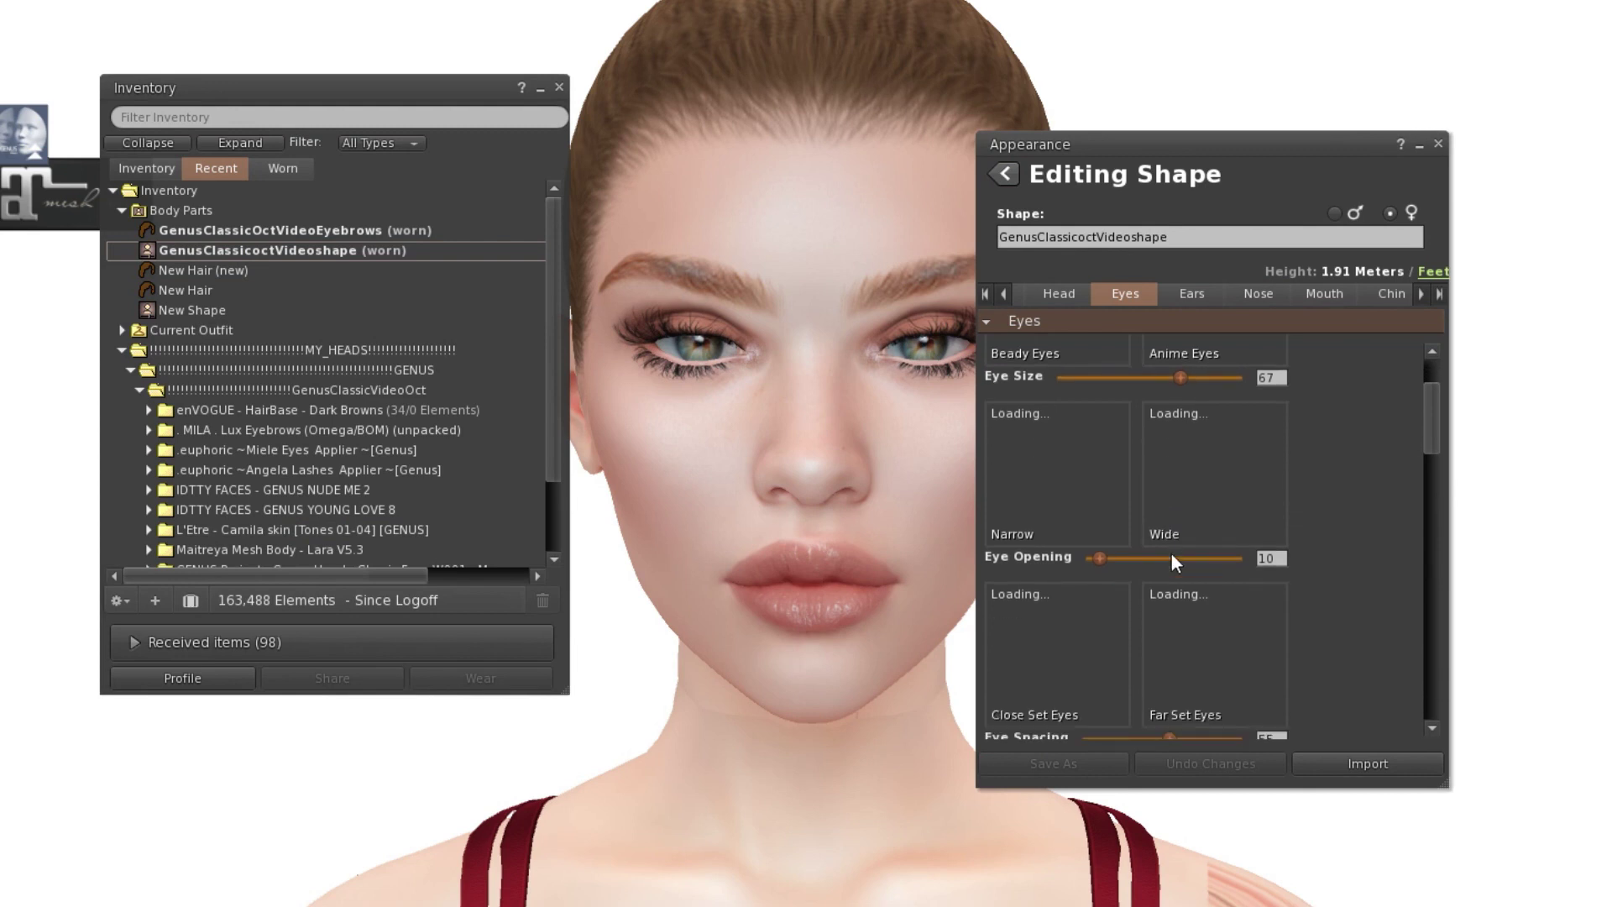
scroll(1170, 559, "down", 5)
left_click(1204, 426)
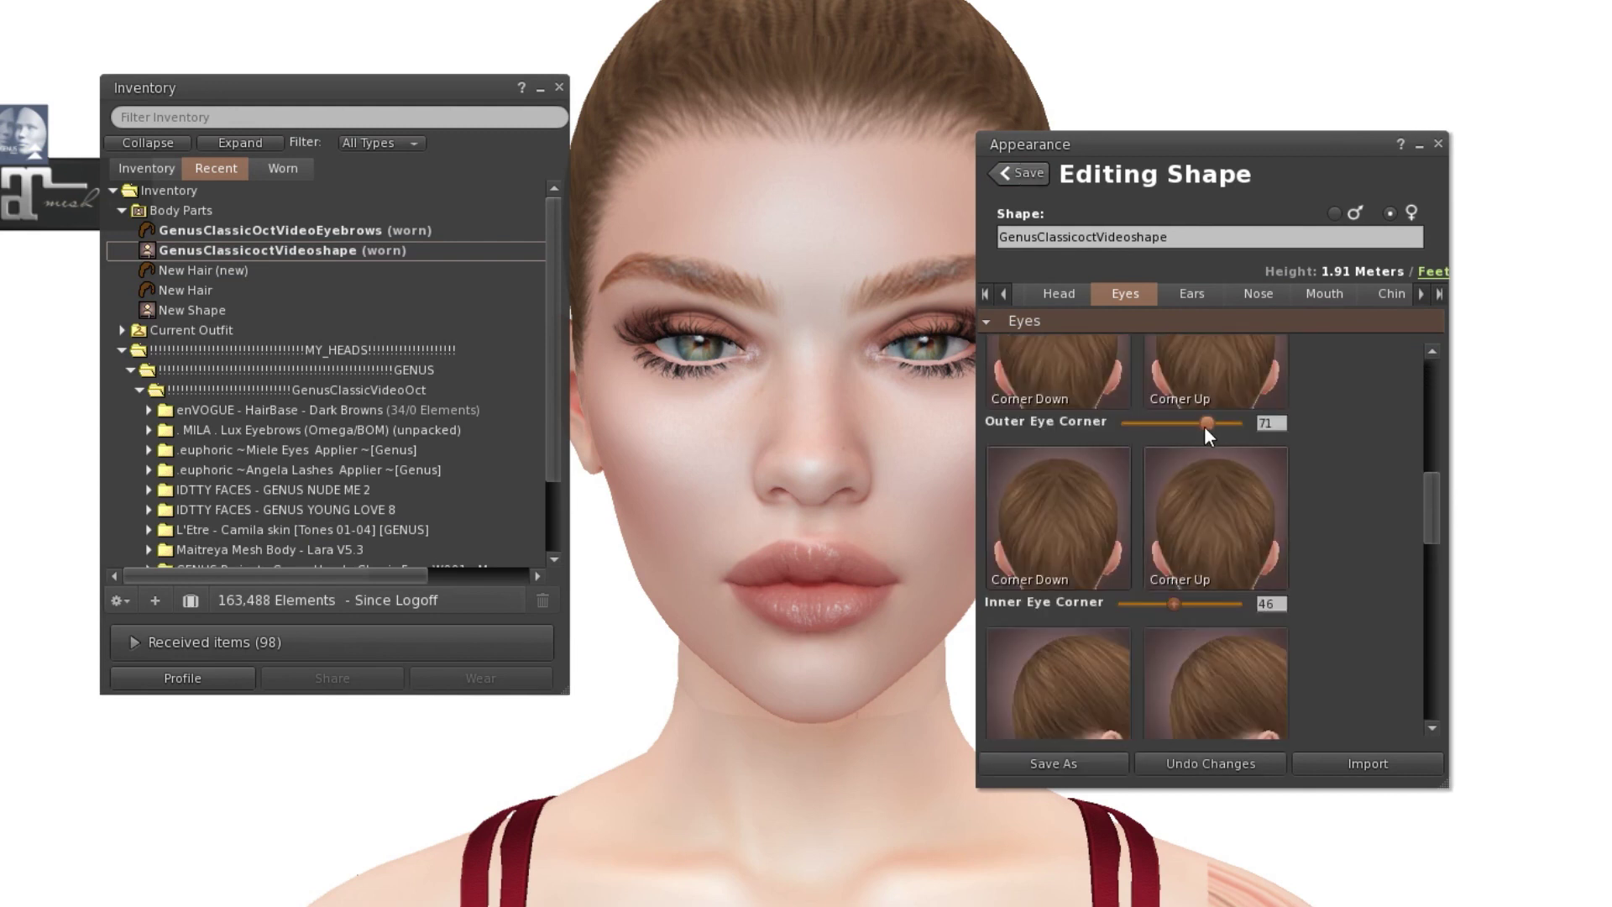
Step: Set the shape's Upper Eyelid Fold to 12 and Eye Bags to 22
scroll(1191, 448, "down", 4)
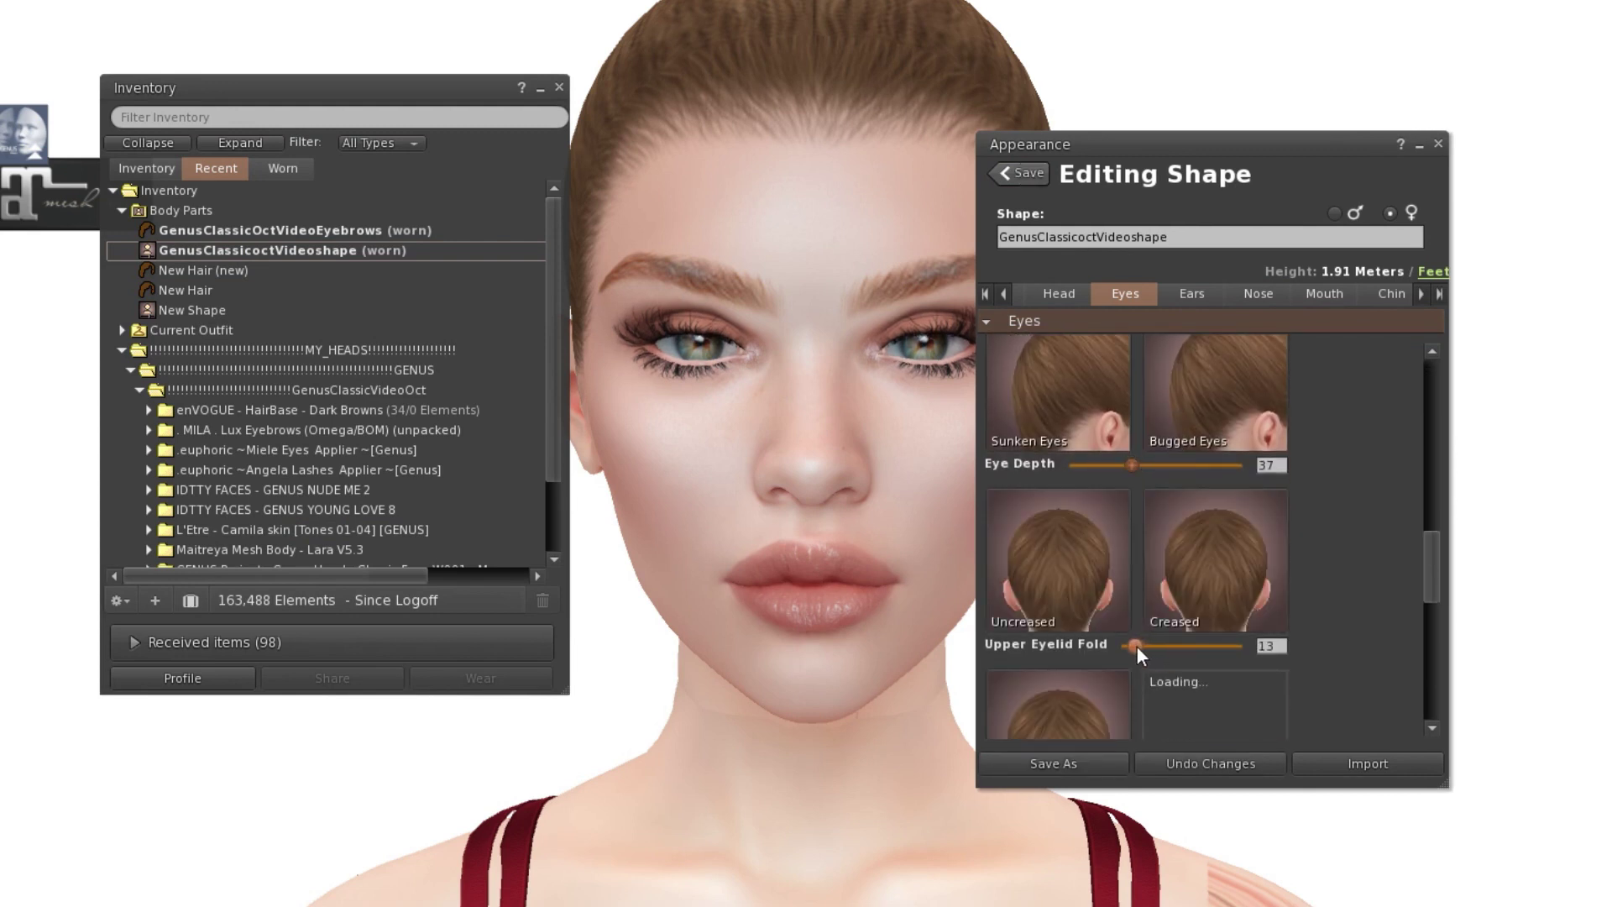
left_click_drag(1137, 647, 1136, 647)
scroll(1127, 667, "down", 2)
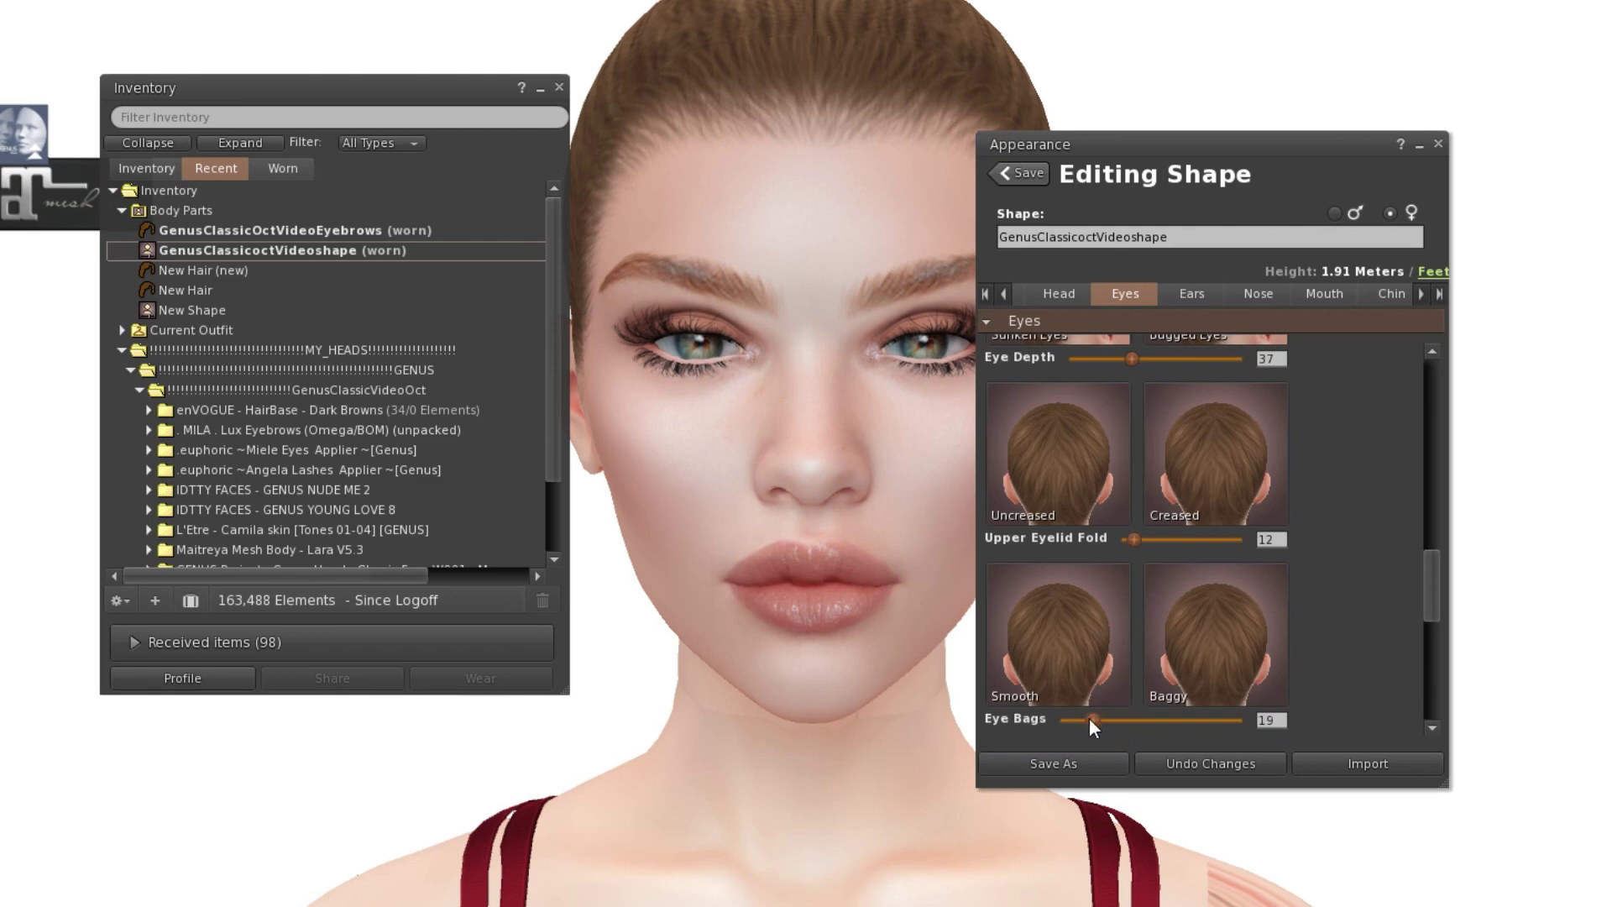
left_click_drag(1090, 718, 1095, 718)
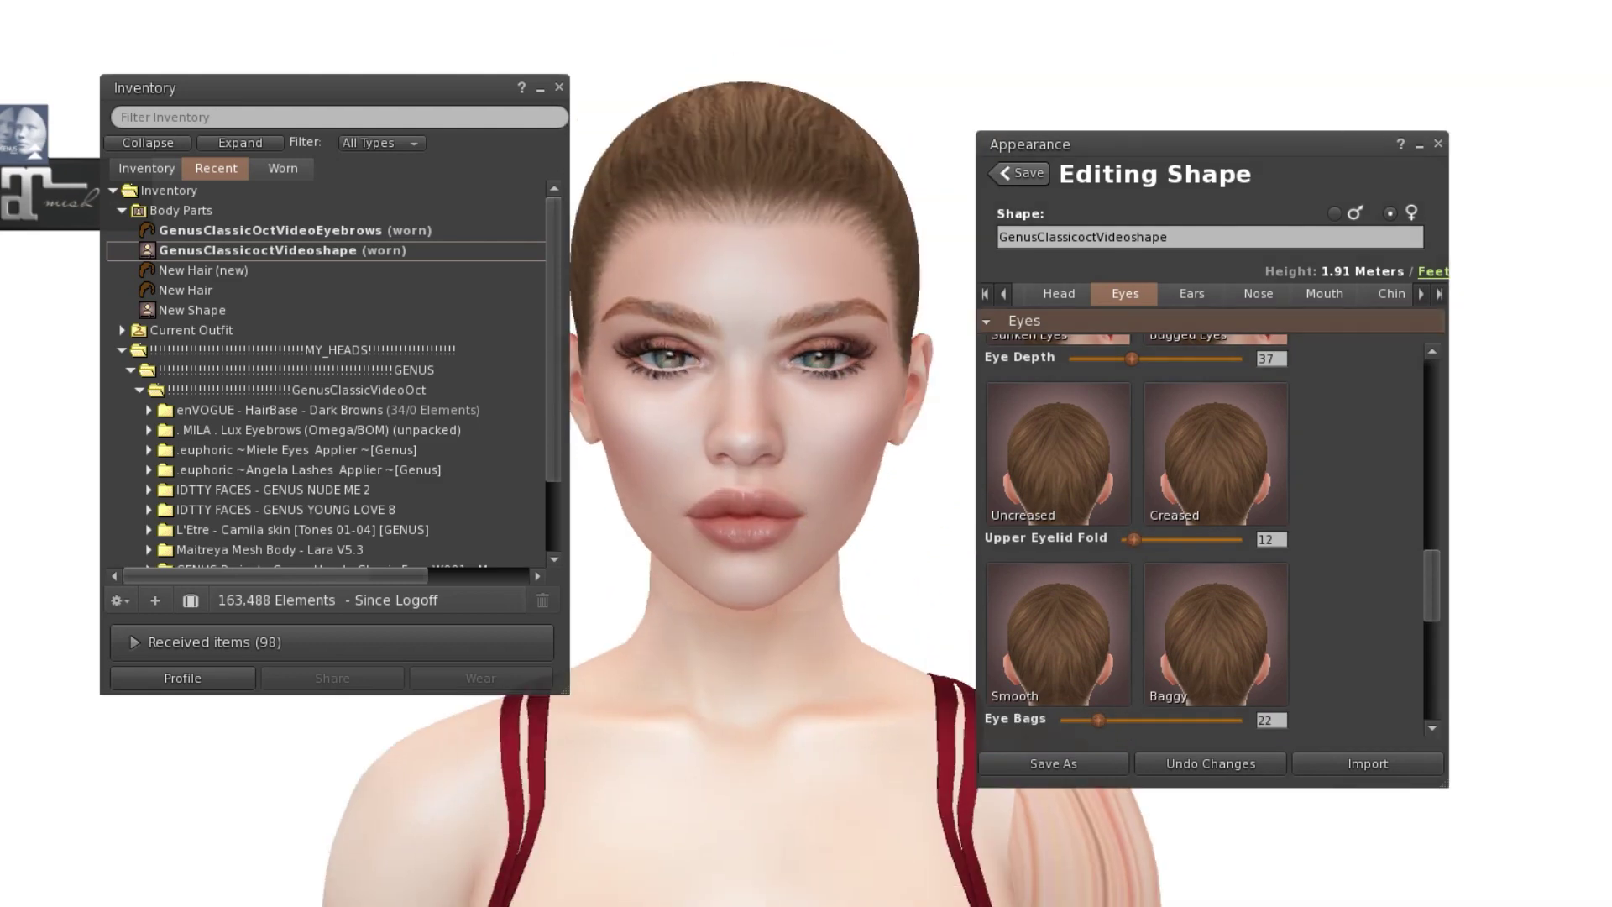
Step: Narrow the shape's nostrils by setting Nostril Width to 0
left_click(1258, 293)
scroll(1162, 538, "down", 3)
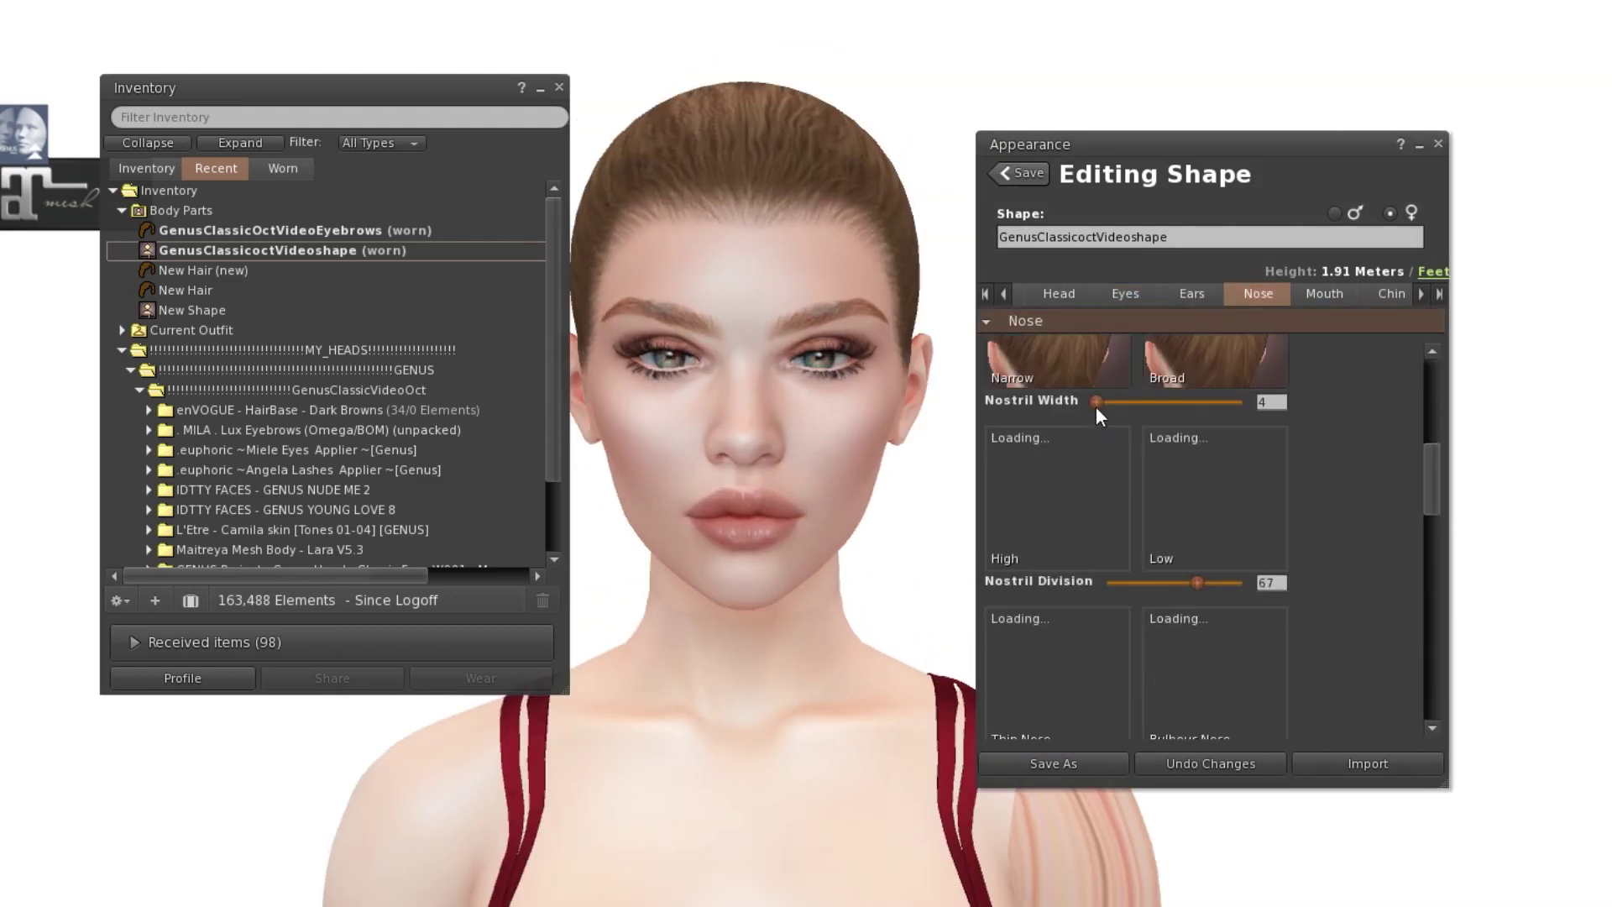
scroll(1177, 403, "up", 2)
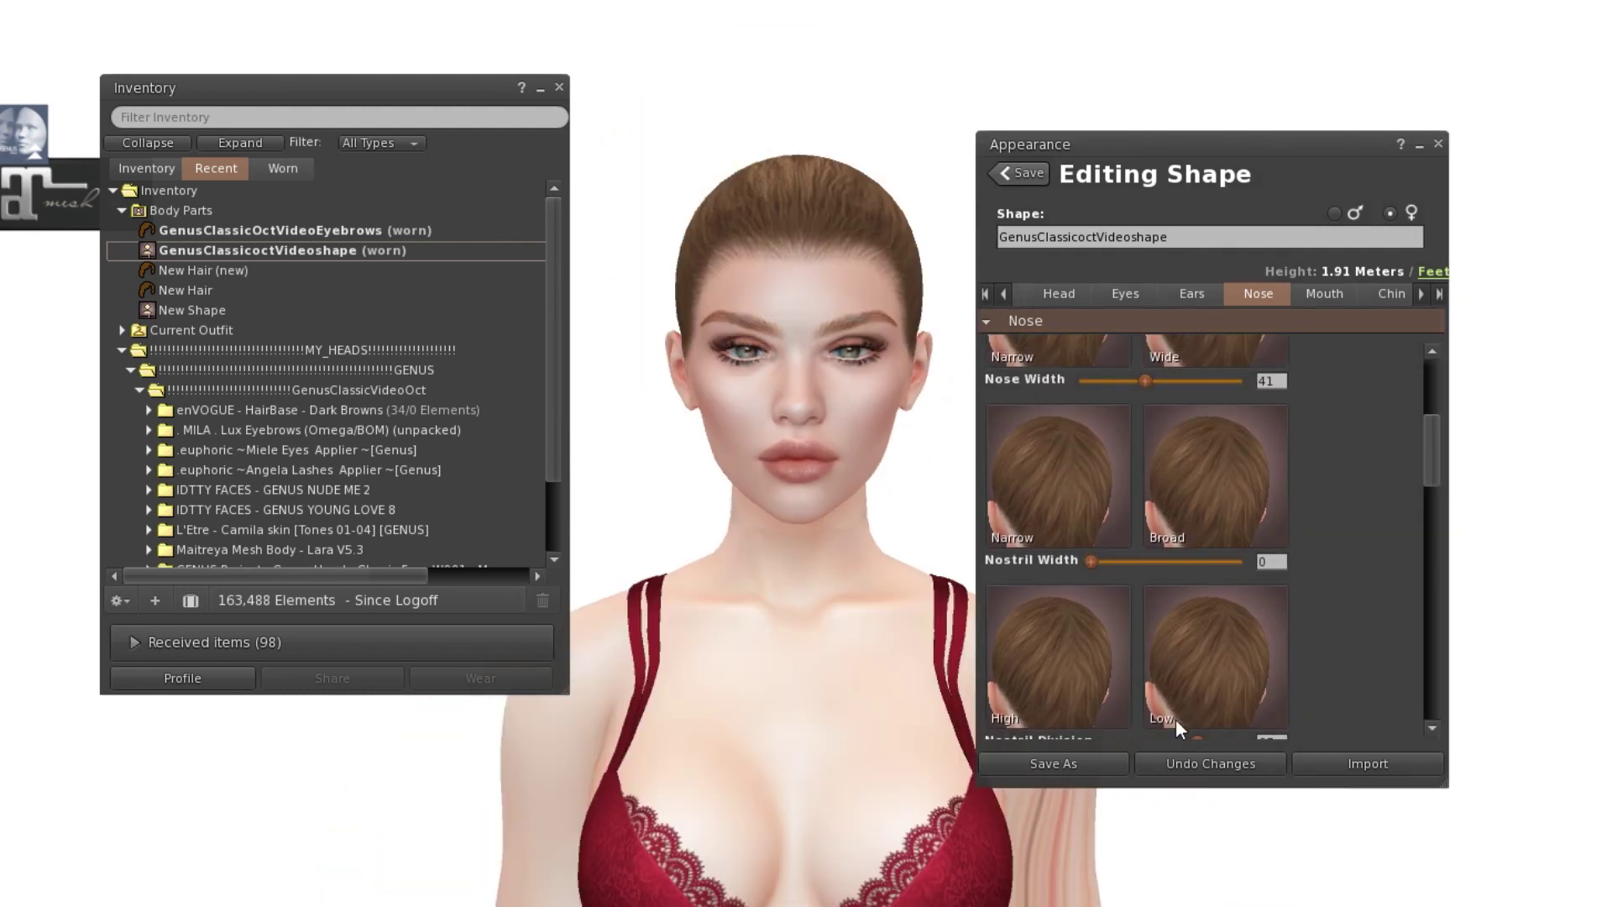
Step: Save the shape as GenusClassicoctVideoshape (new), and close the shape editor and the inventory
left_click(1054, 764)
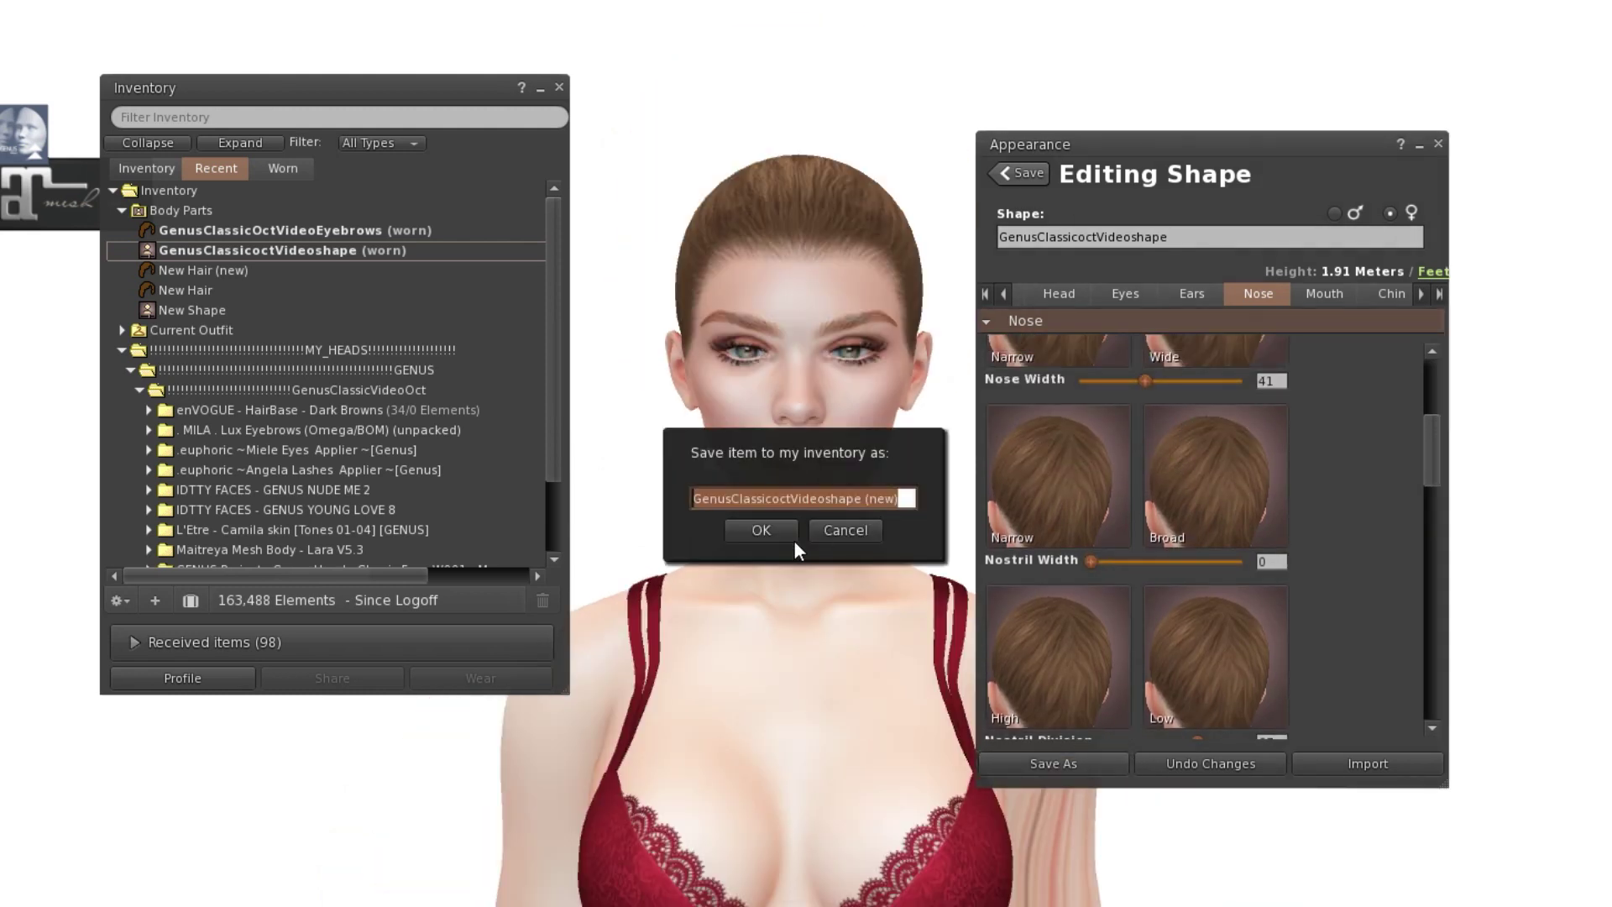
left_click(792, 544)
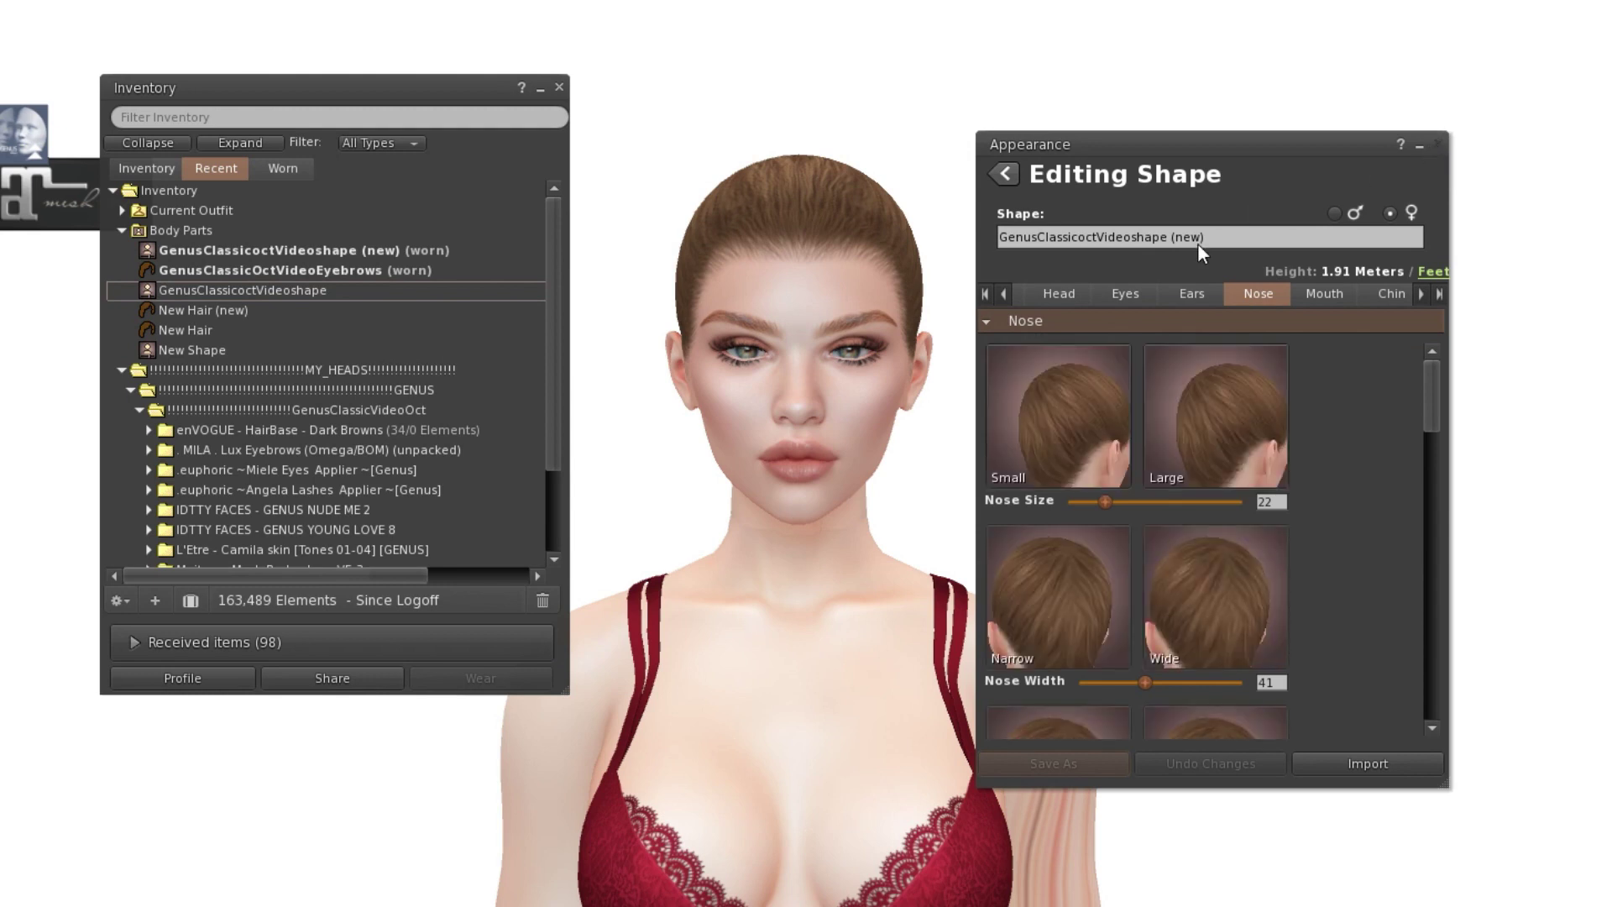
left_click(1438, 145)
left_click(559, 87)
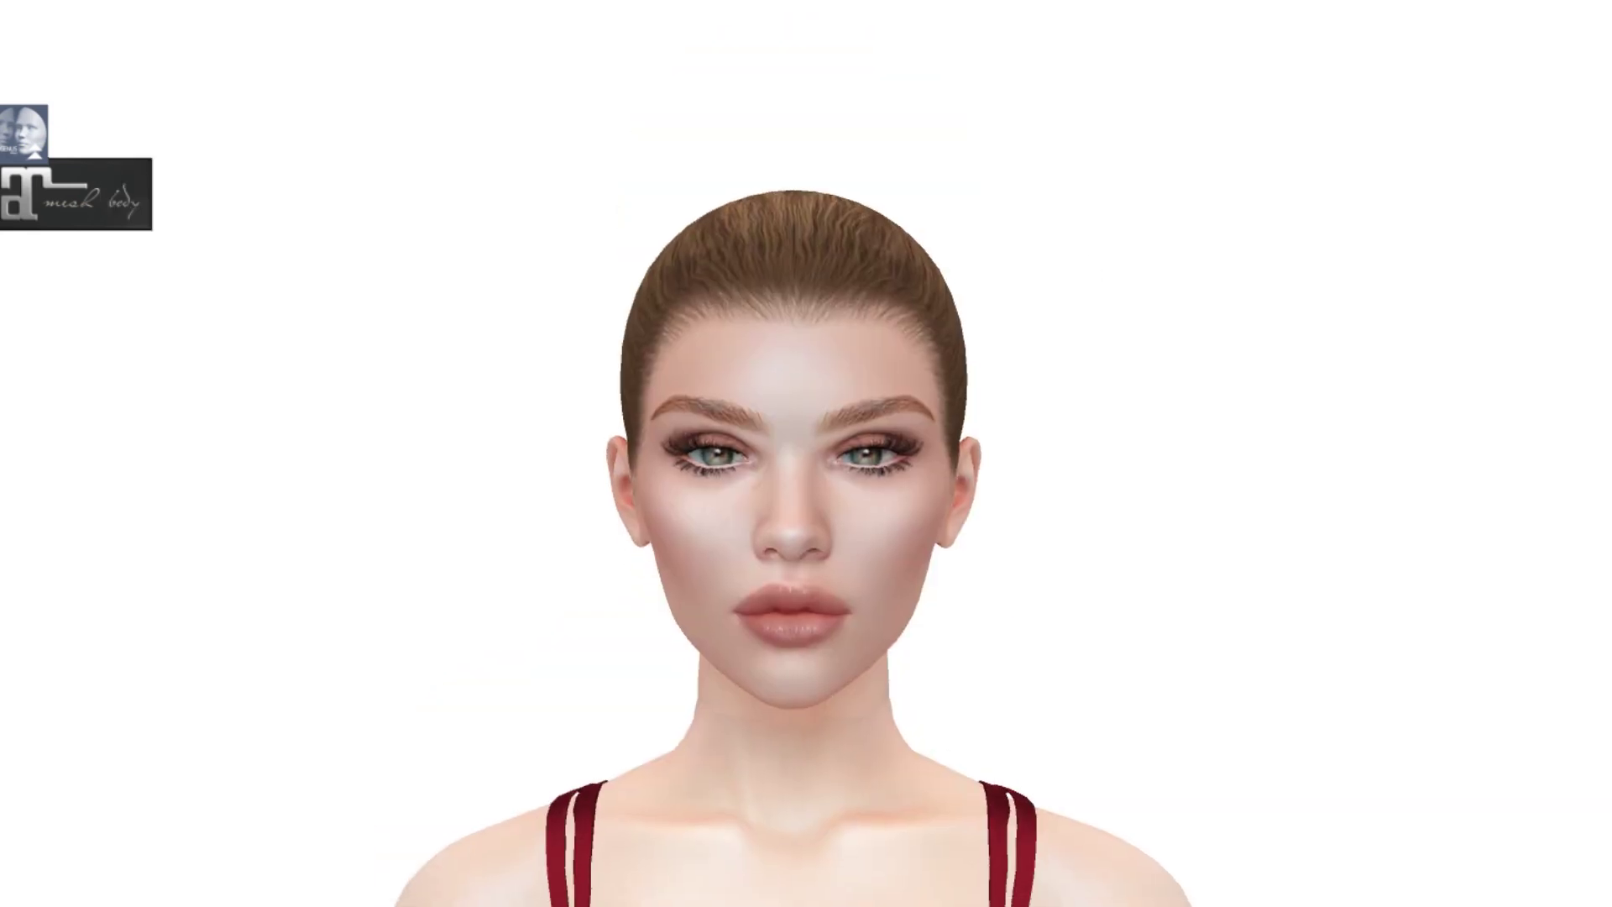
Step: Expand the Genus Project HUD and show its Genetics options
left_click(37, 148)
scroll(770, 561, "up", 3)
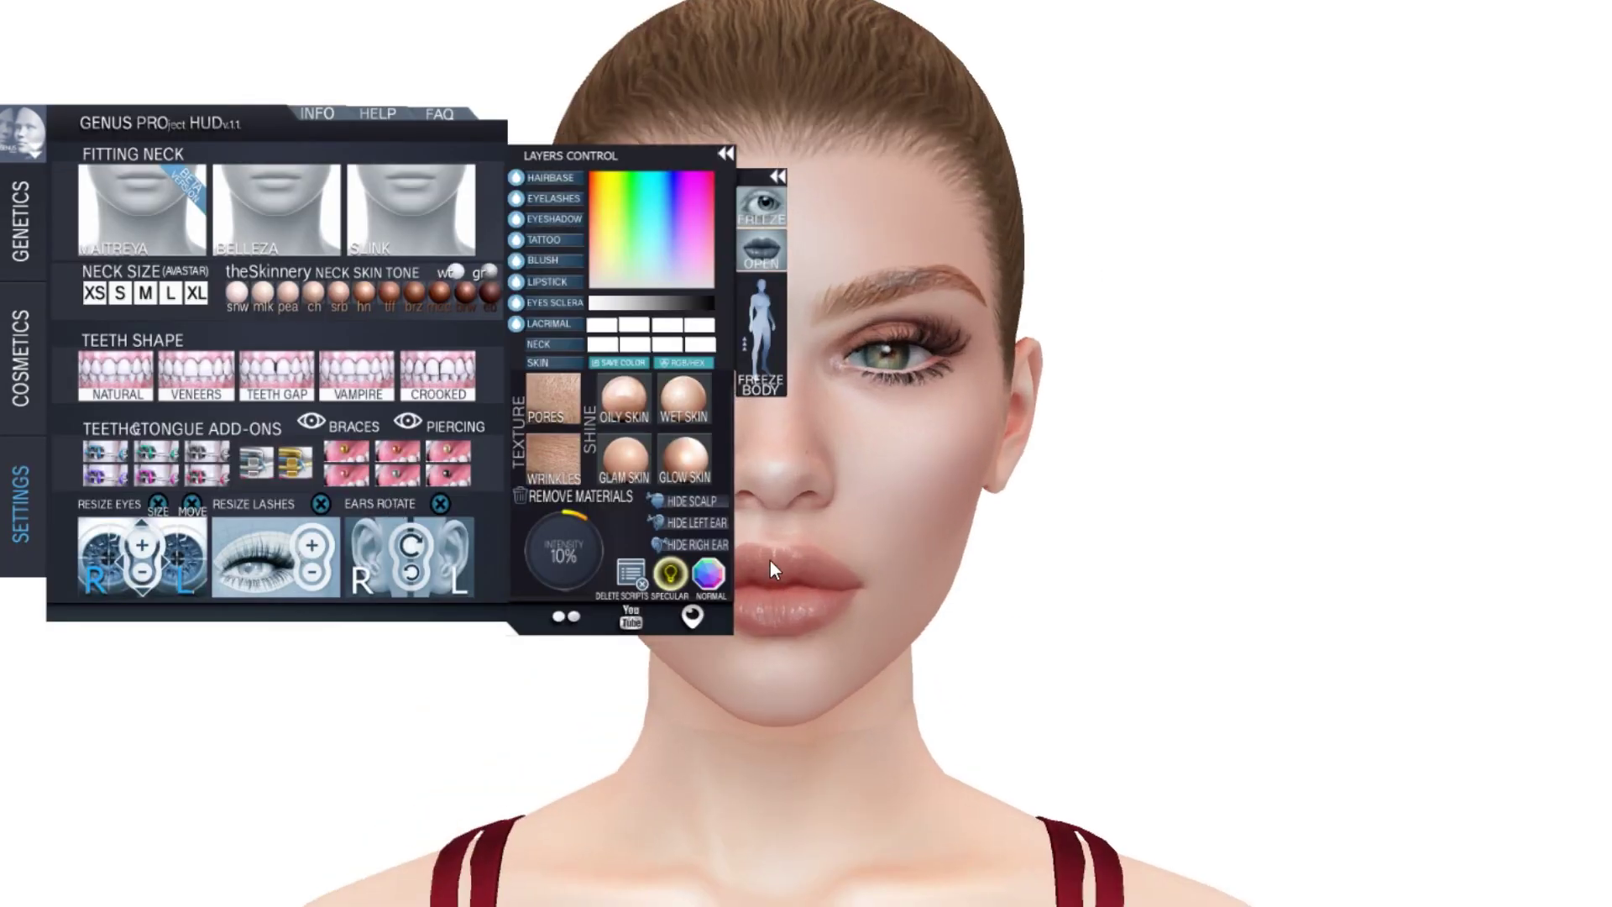
left_click(31, 260)
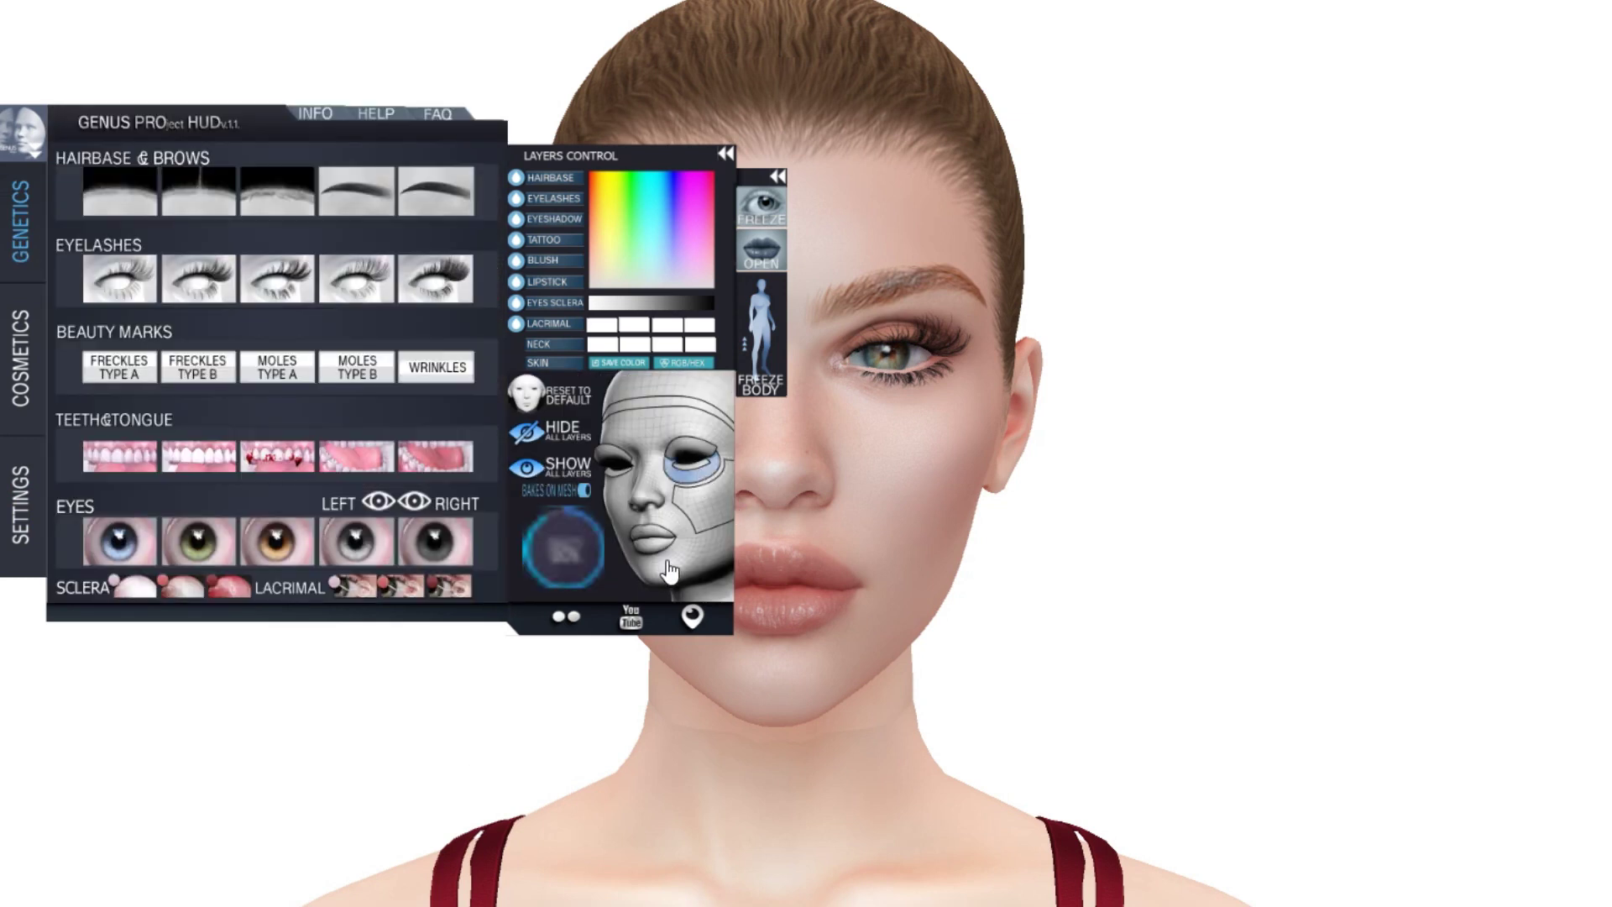
Step: Adjust the opacity of the selected Genus head layer and collapse the Genus HUD
left_click(542, 586)
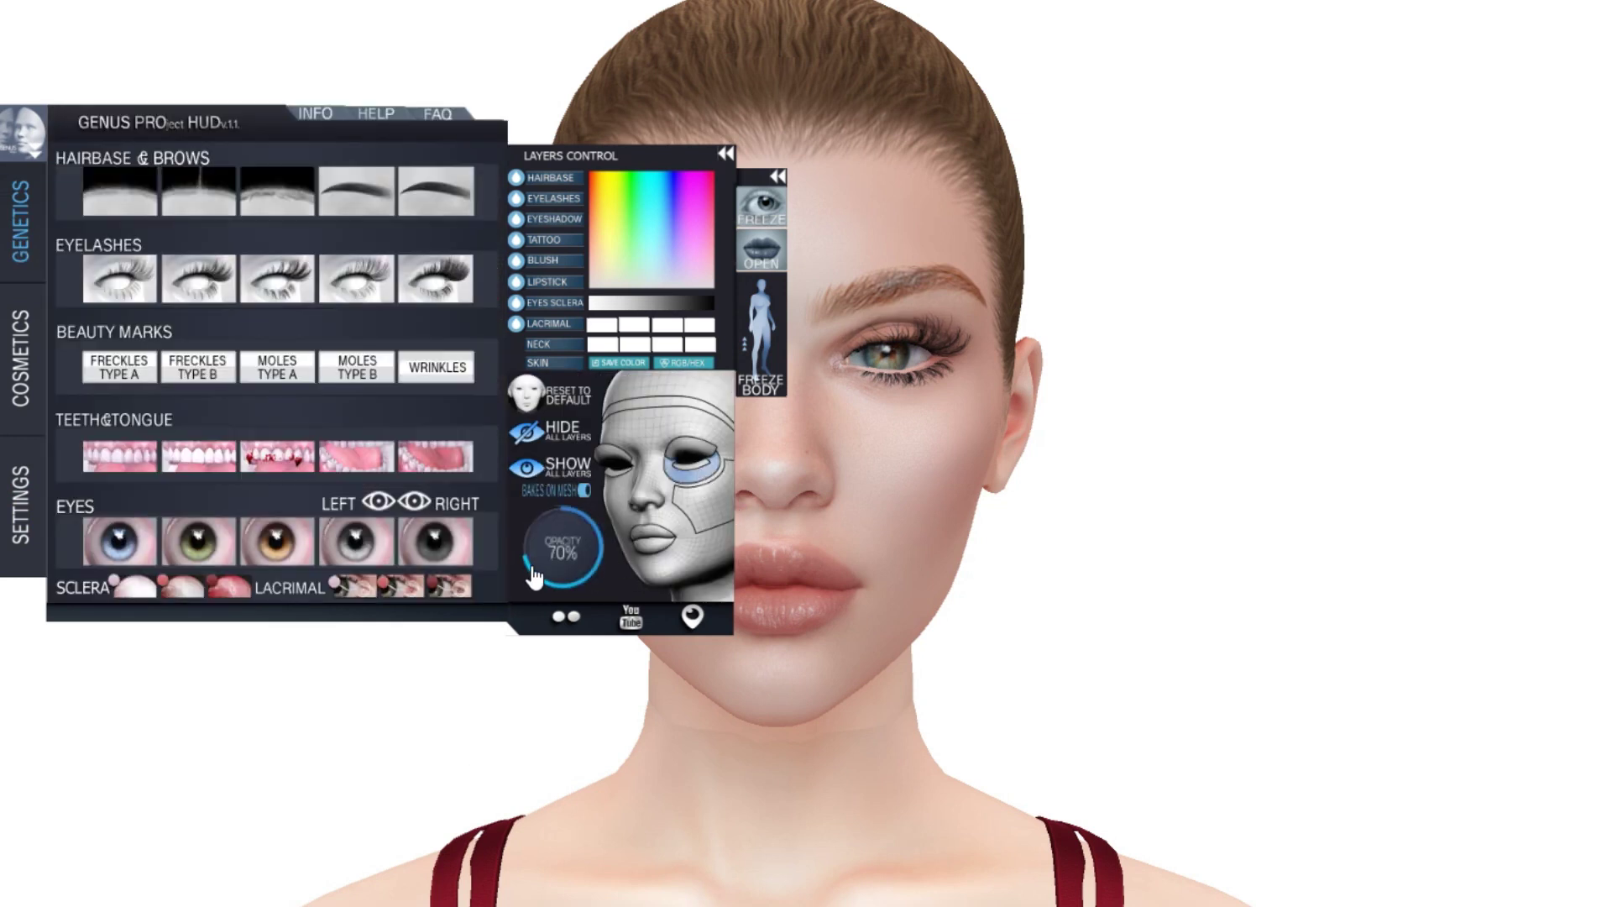
left_click_drag(875, 482, 1026, 462)
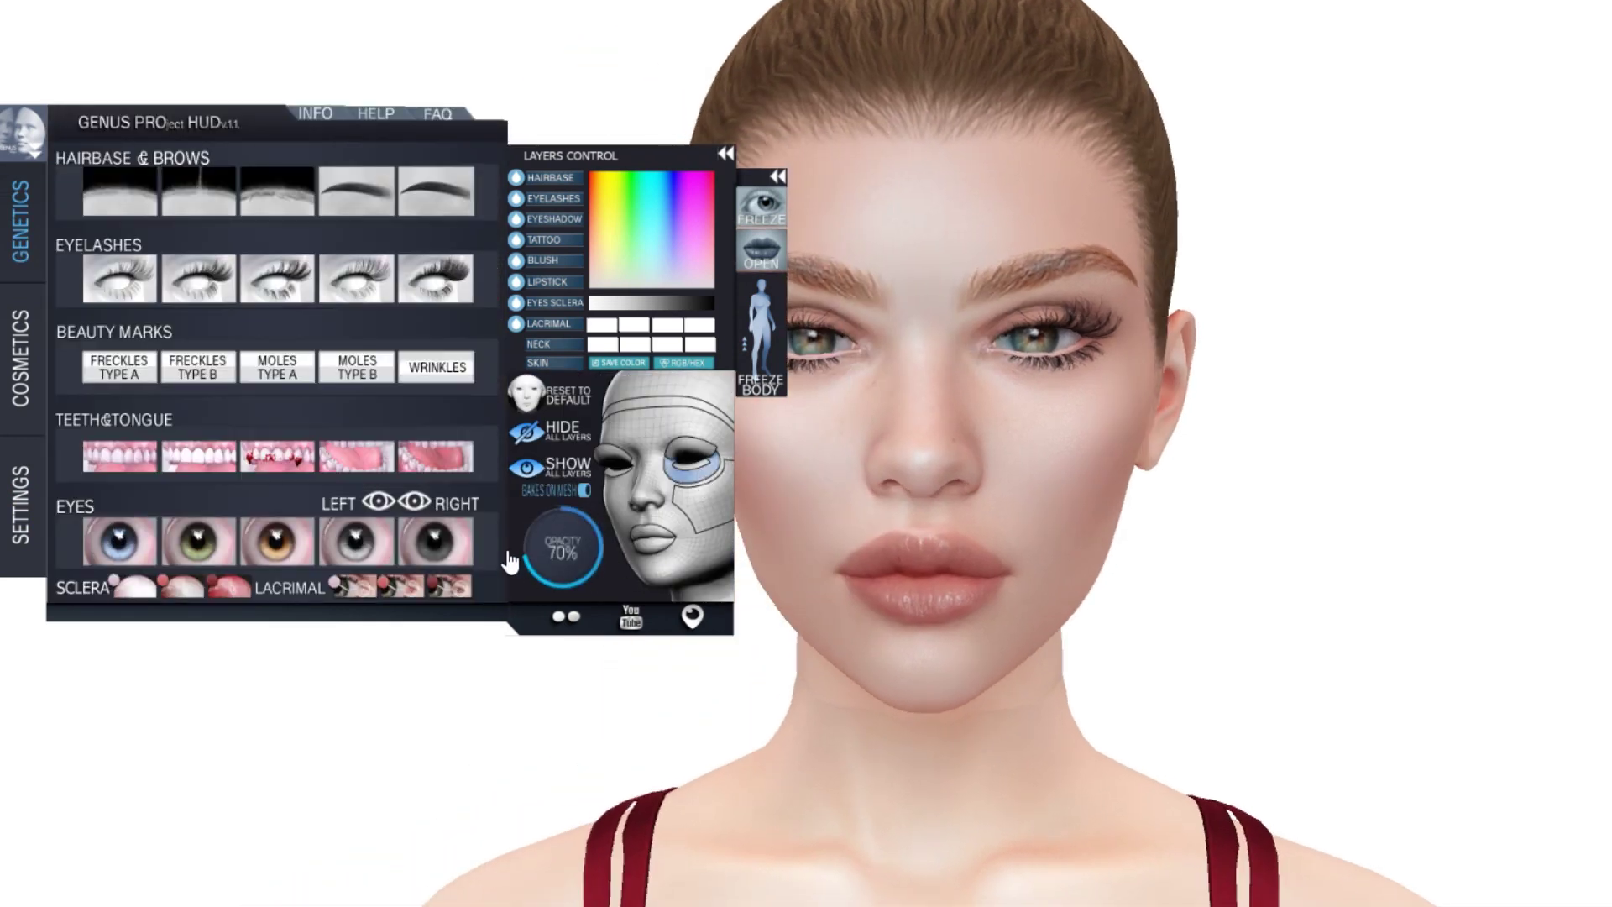
left_click(528, 542)
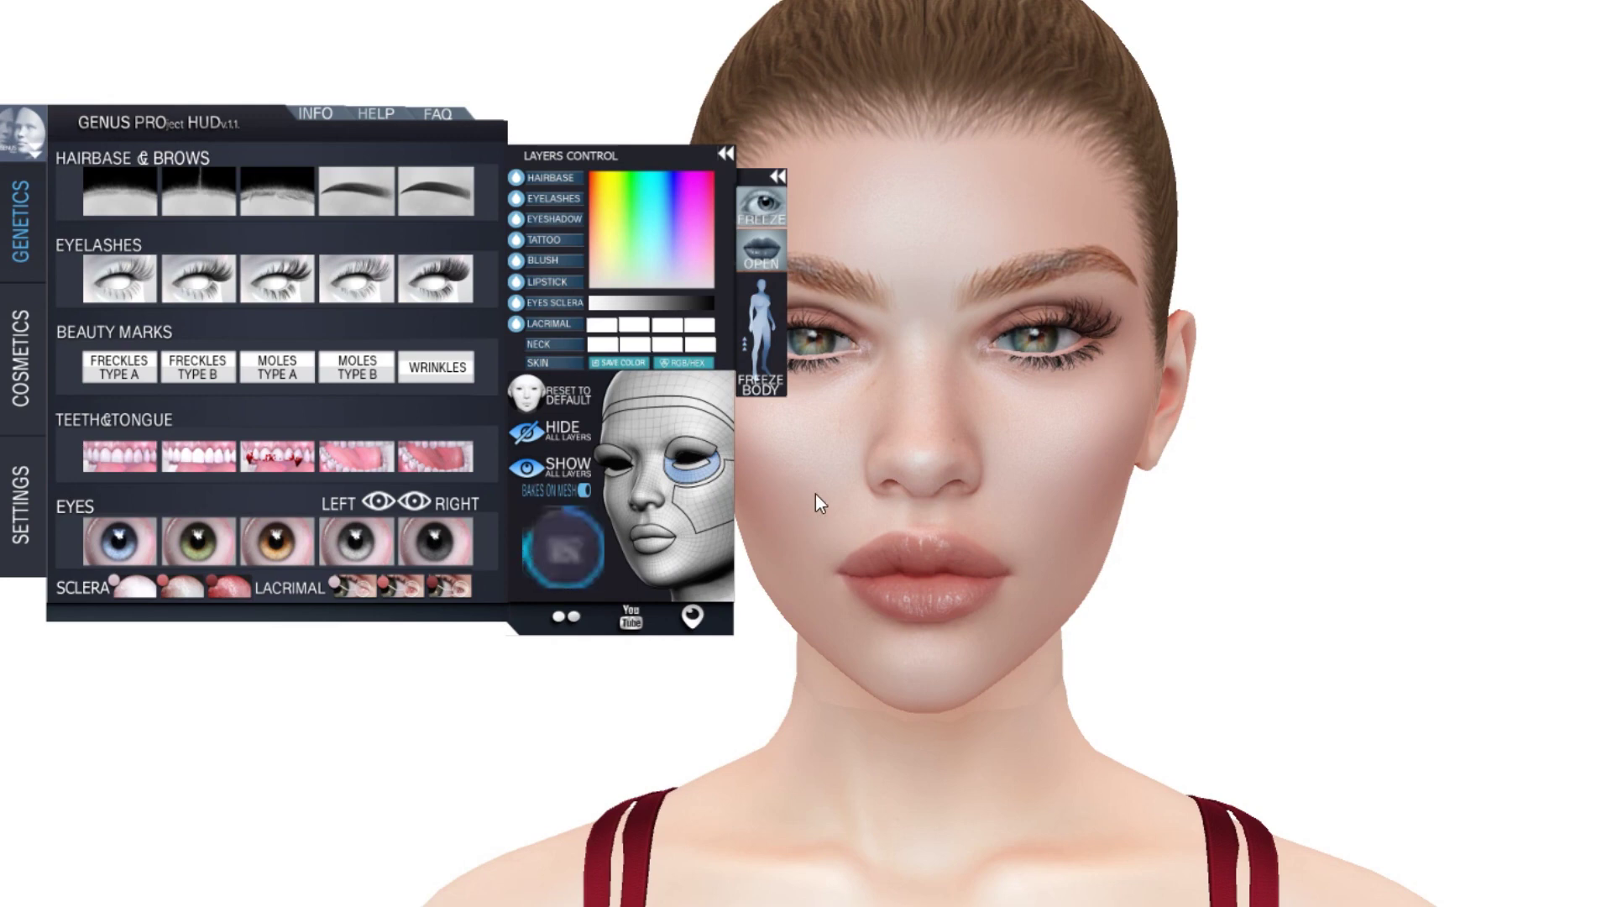
left_click(875, 462, "alt")
left_click(32, 155)
Step: Move the worn GenusClassicoctVideoshape (new) and GenusClassicOctVideoEyebrows from Body Parts into the GenusClassicVideoOct inventory folder
scroll(766, 507, "down", 5)
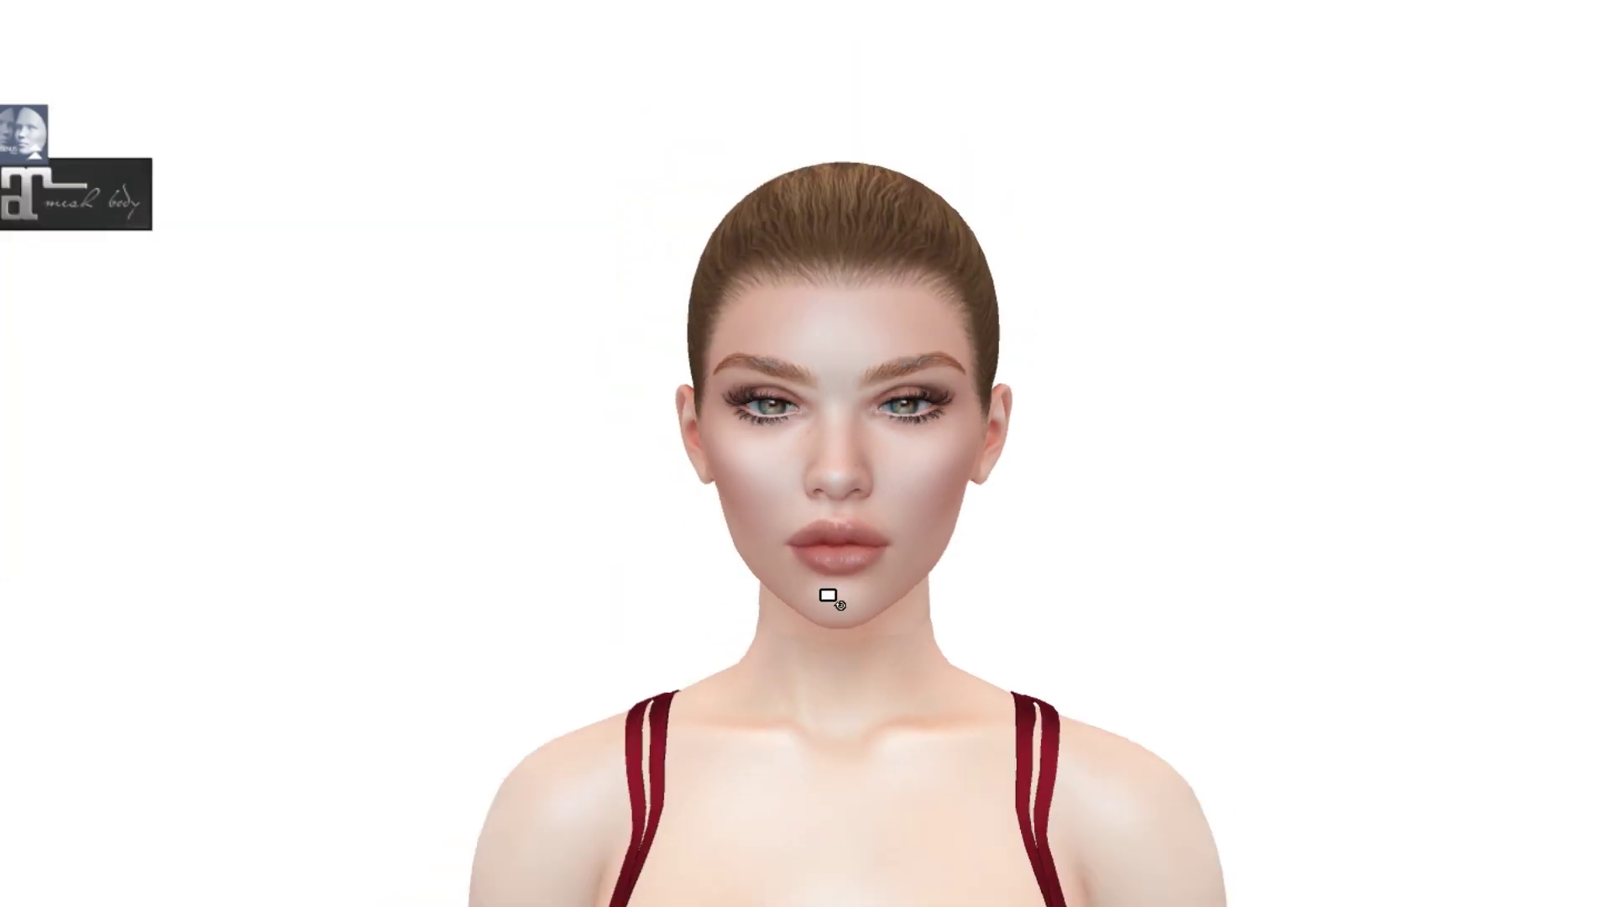
left_click_drag(830, 596, 742, 583)
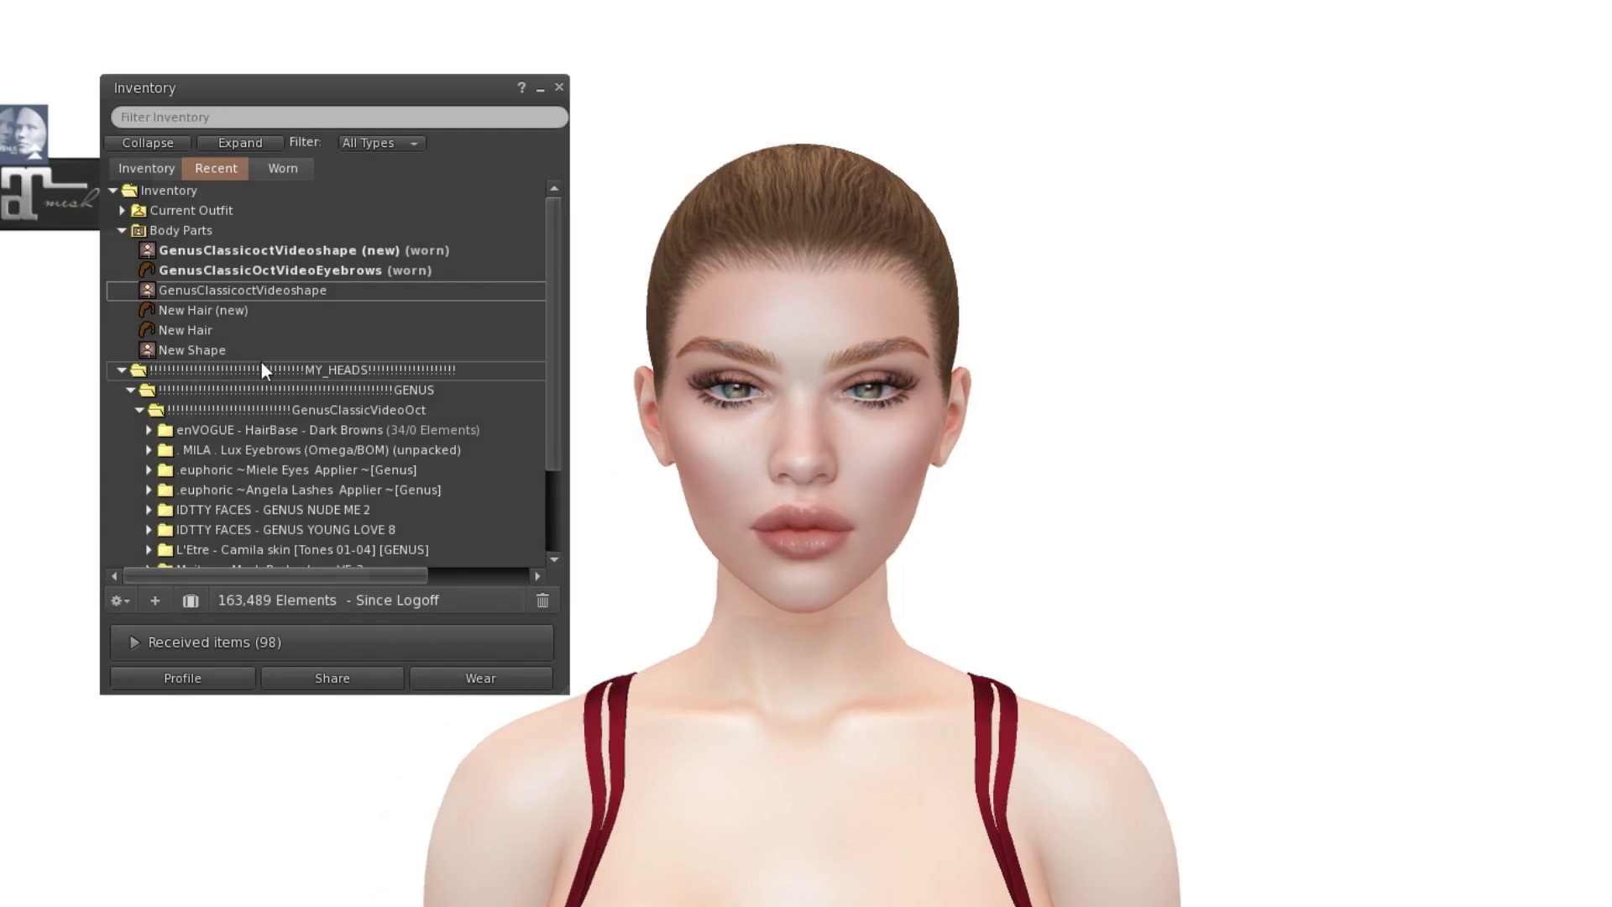
left_click(252, 252)
left_click(257, 267, "ctrl")
left_click_drag(257, 267, 267, 408)
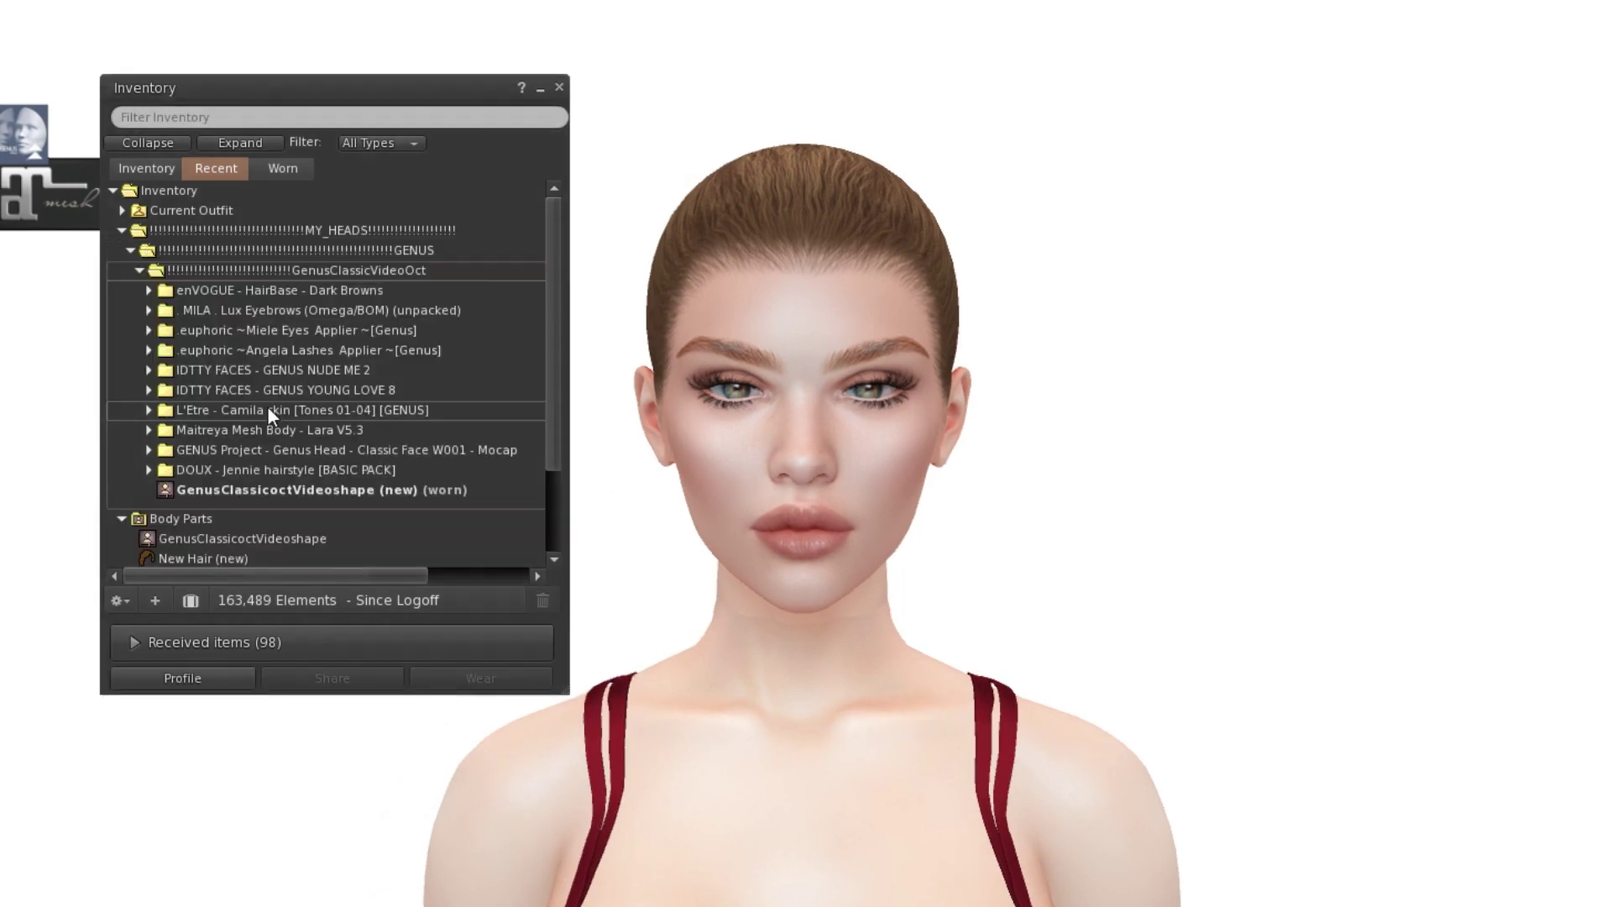
Step: Wear DOUX - Jennie Hairstyle [M] together with its BASIC PACK color HUD, and minimise the inventory
double_click(164, 468)
left_click(395, 472)
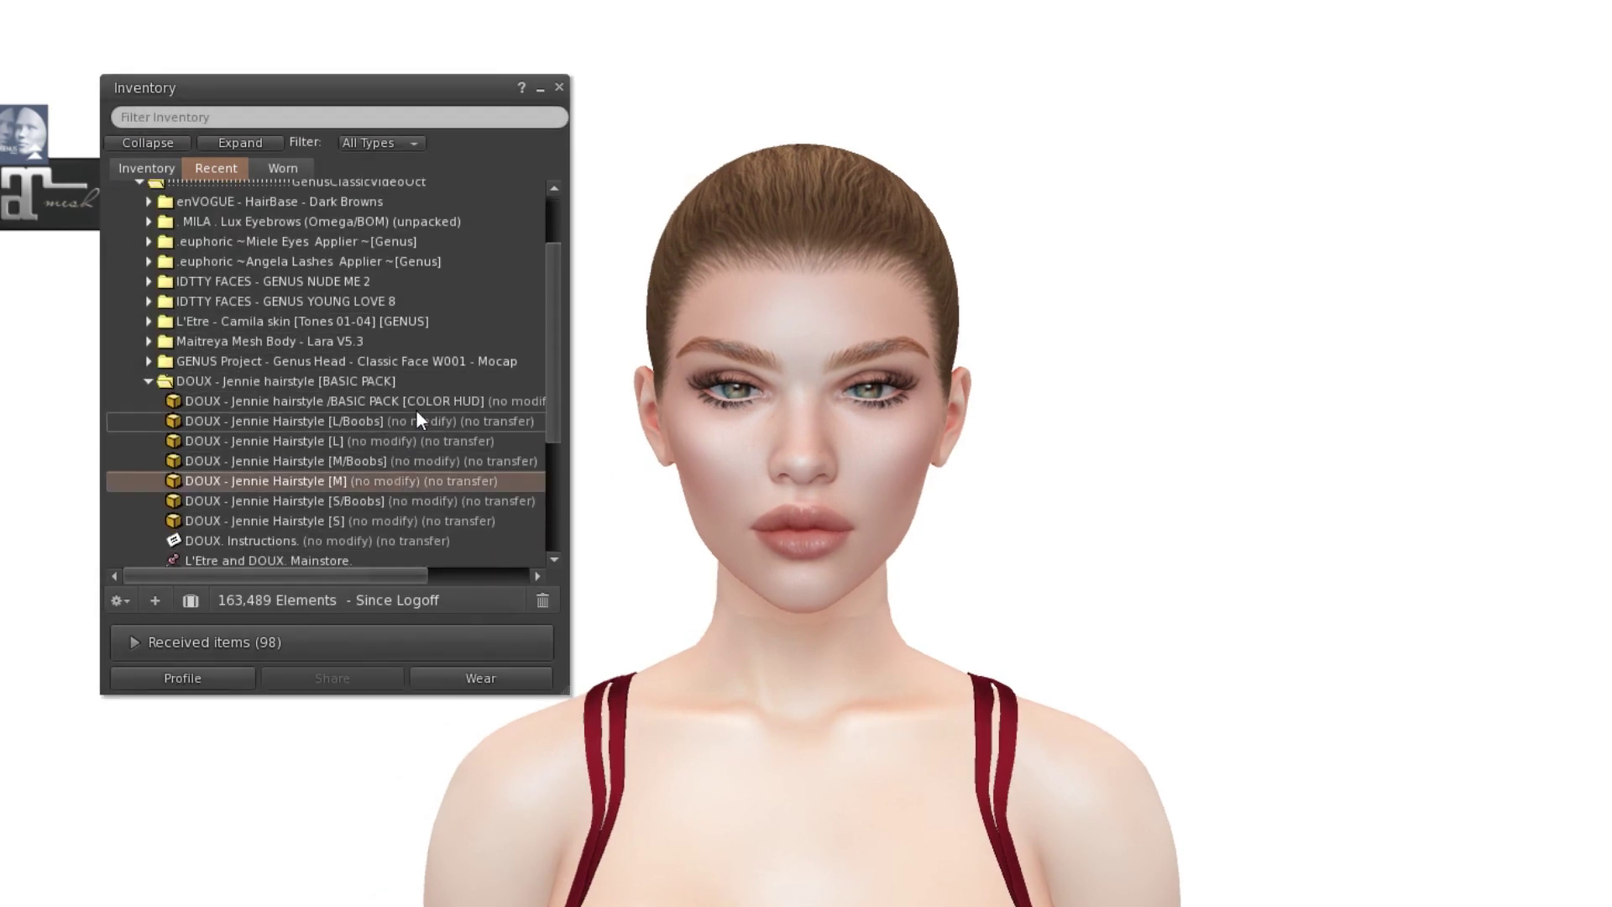
left_click(418, 402, "ctrl")
right_click(417, 404)
left_click(504, 723)
left_click(541, 89)
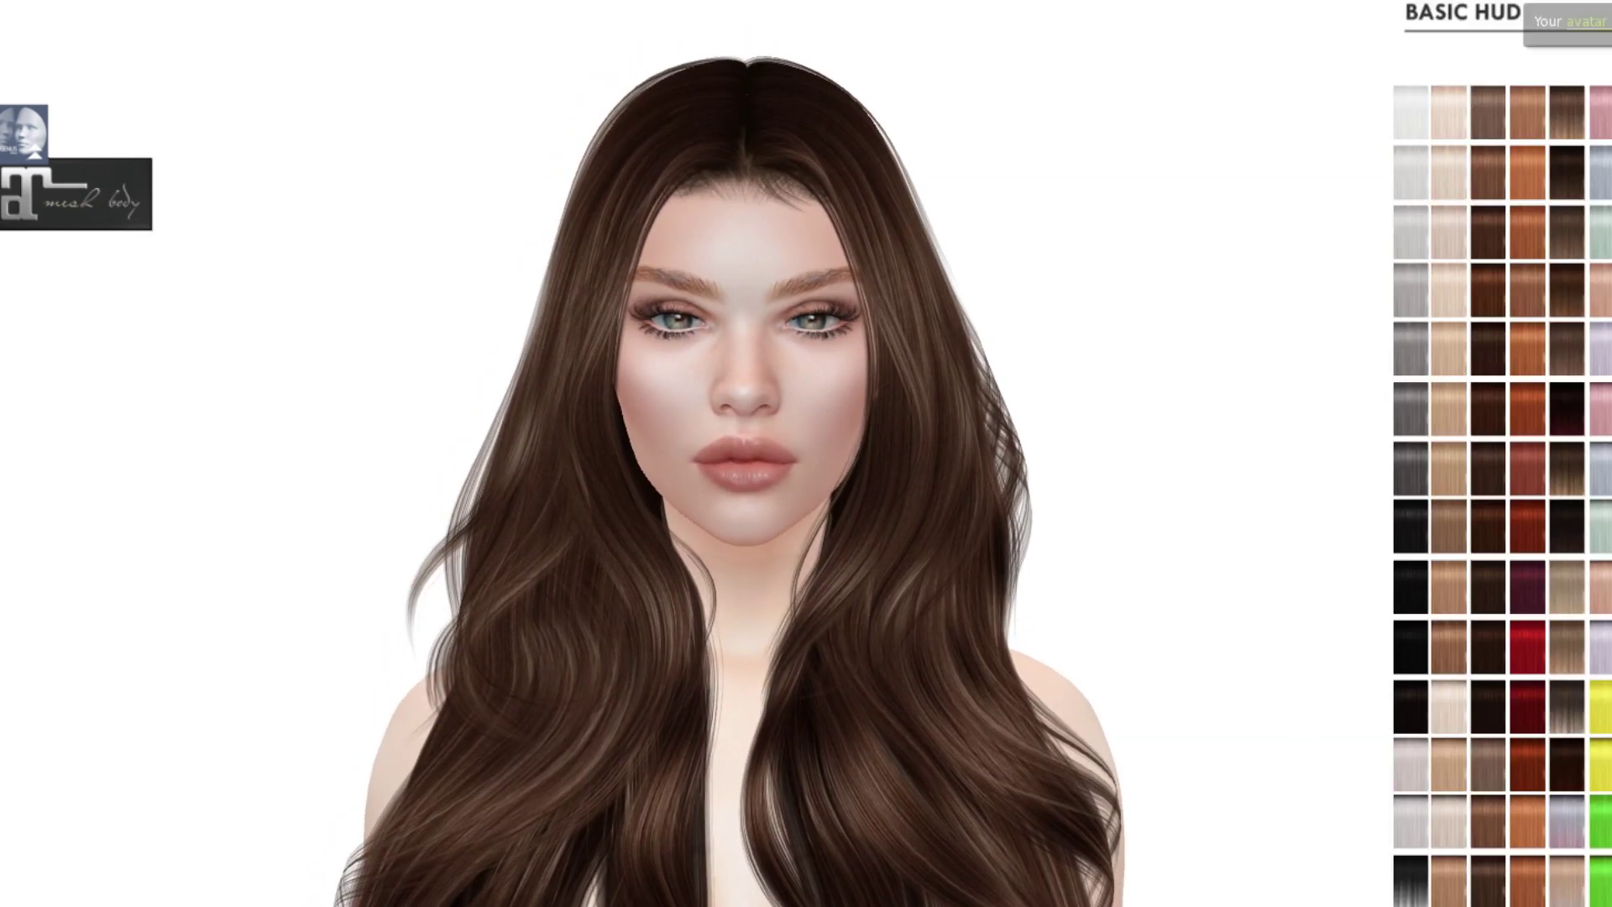
Step: Try lighter blonde shades on the Jennie hairstyle and settle on a warm honey blonde, checking it on the upper body
left_click(1451, 427)
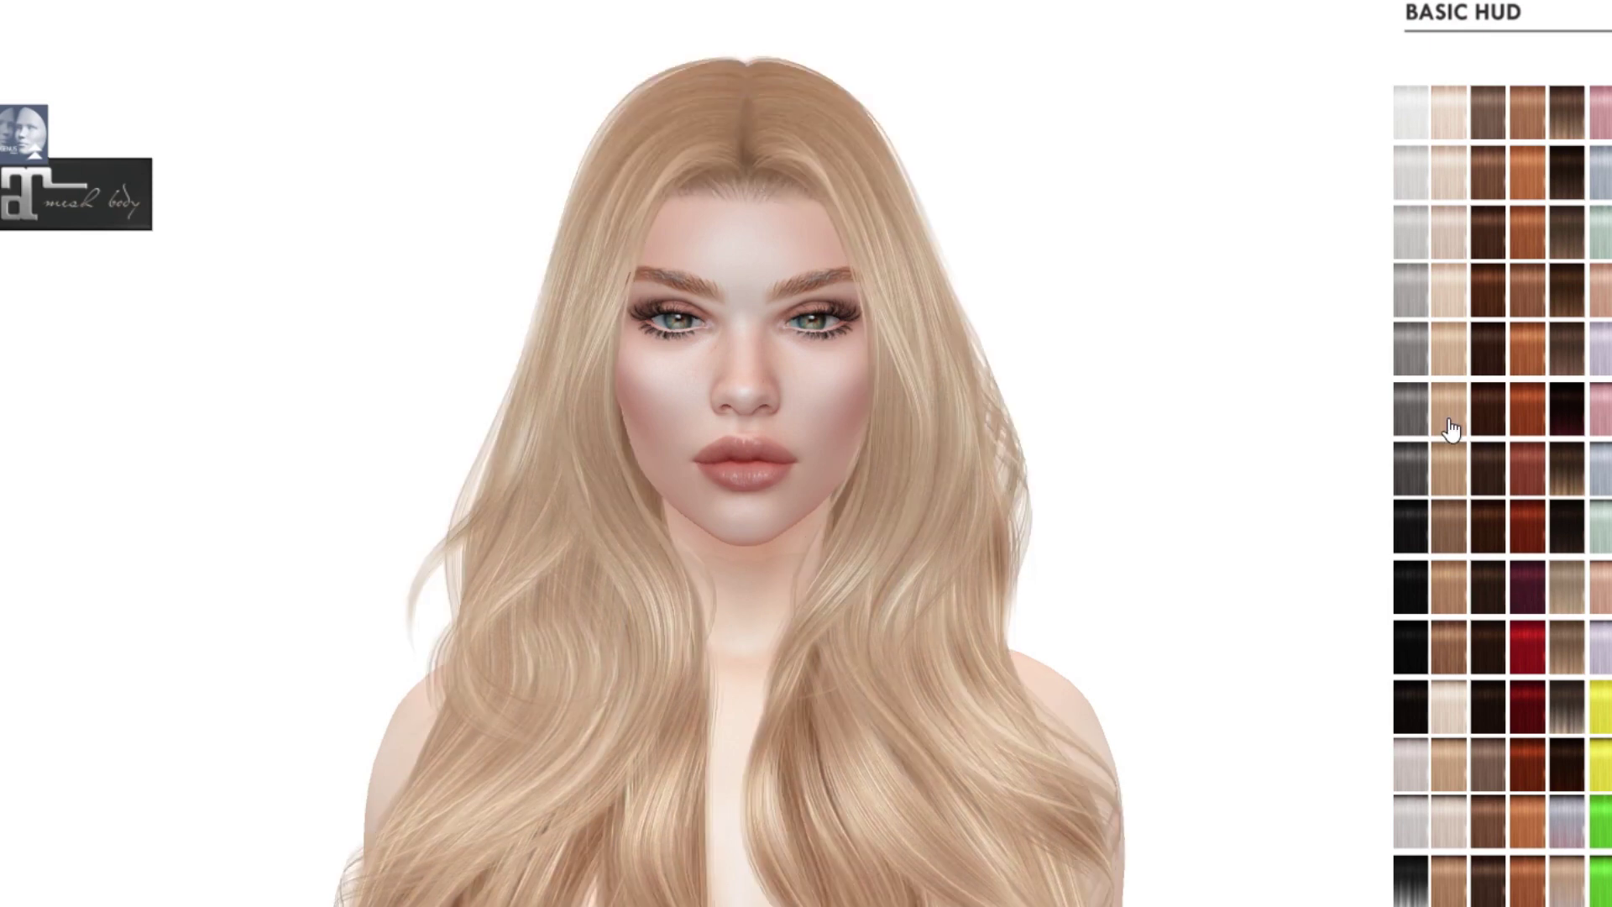
left_click(1453, 468)
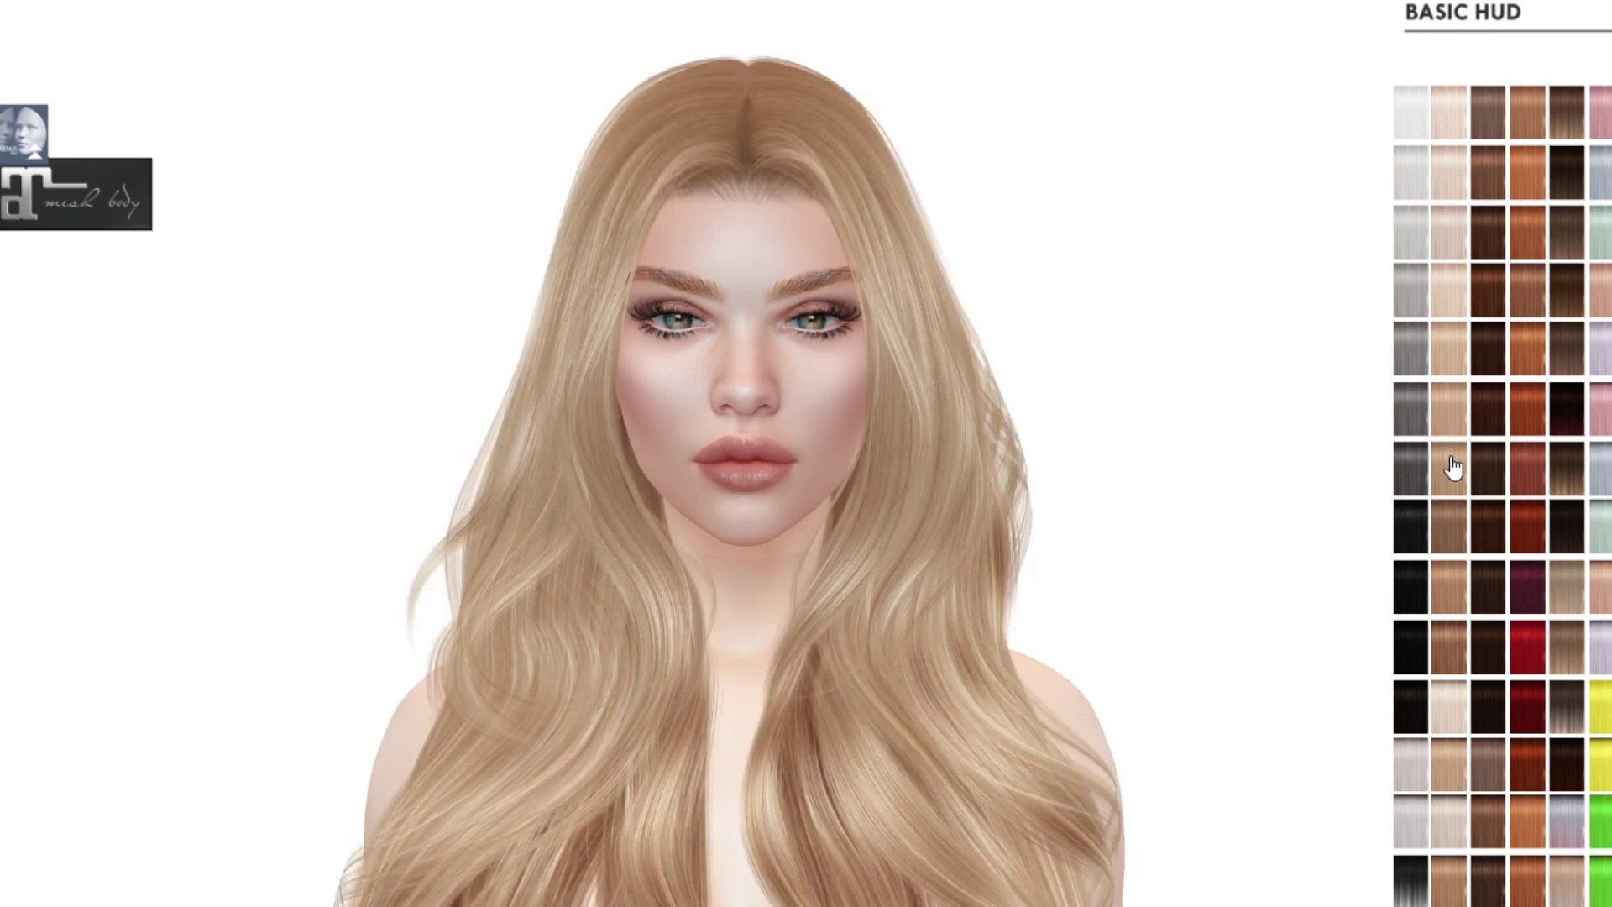
left_click(1457, 602)
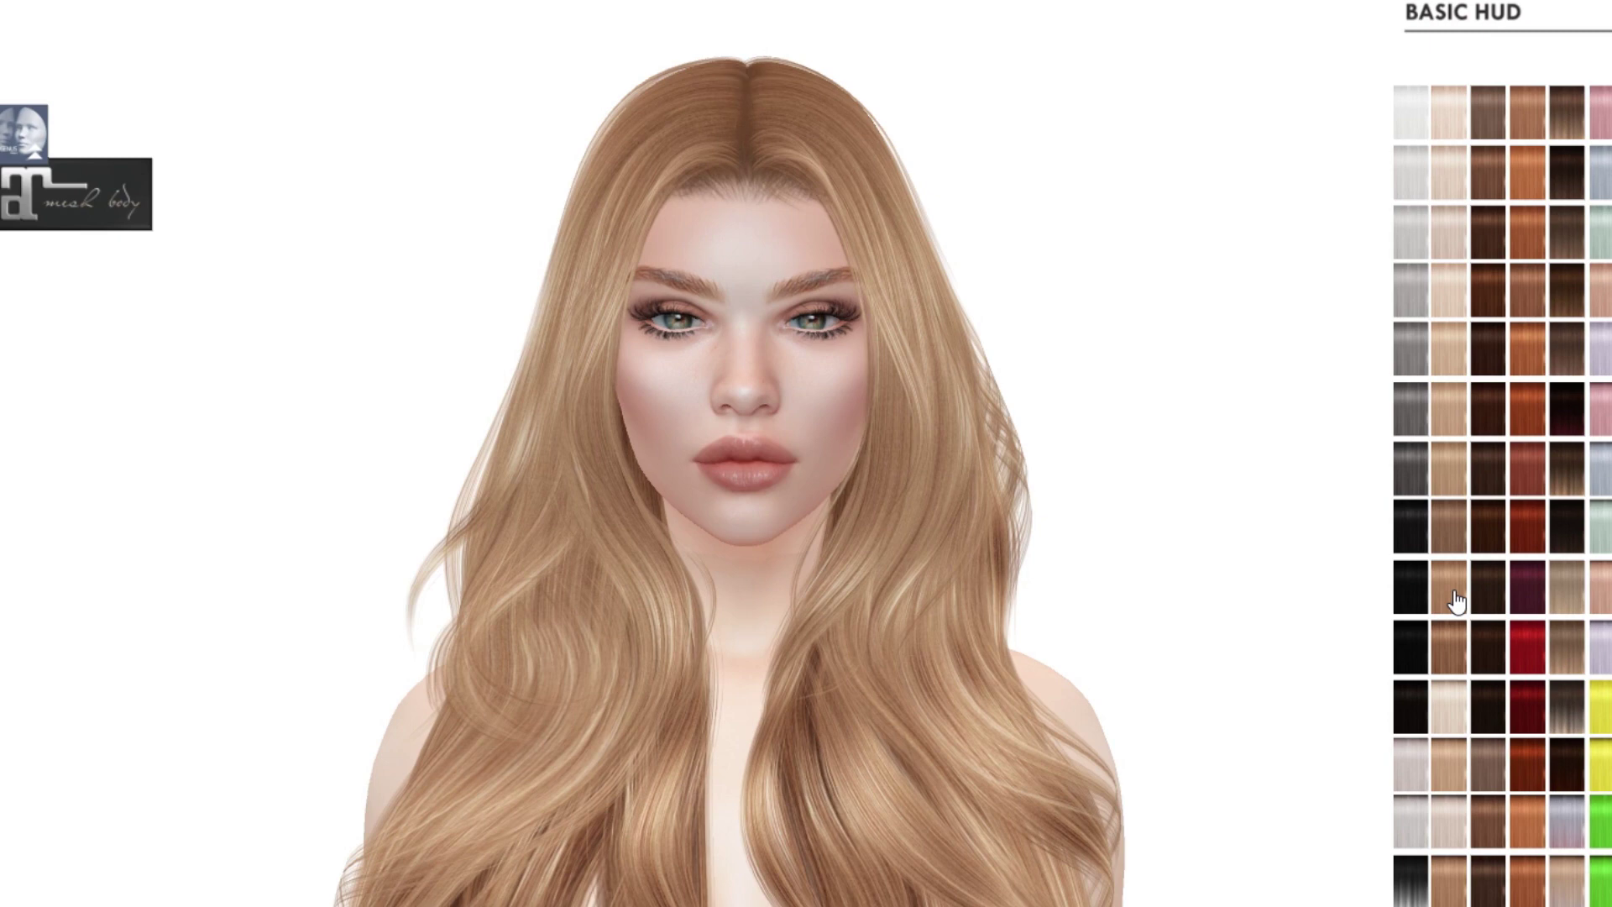
scroll(939, 643, "down", 3)
left_click_drag(939, 643, 883, 477)
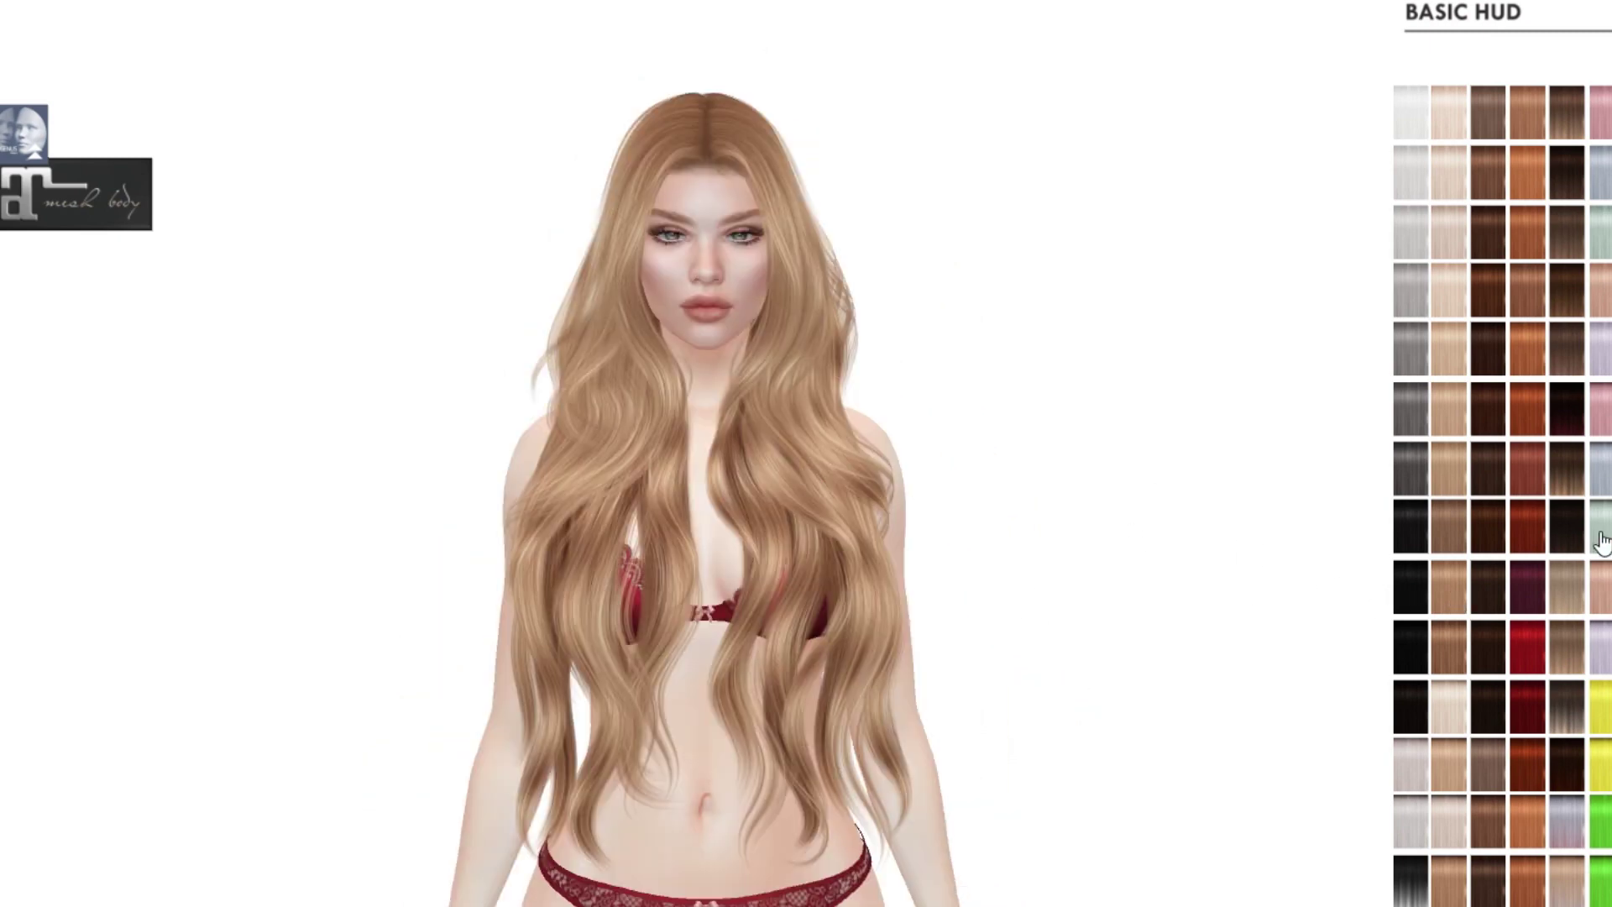